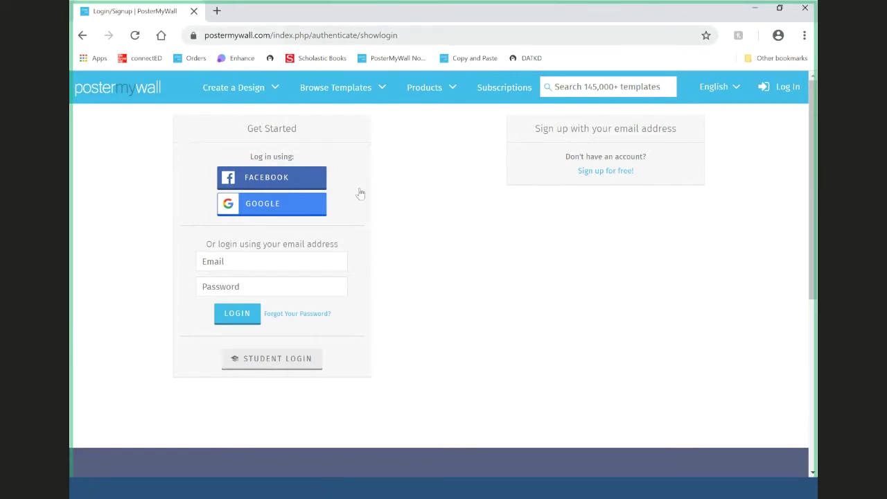
- Log in as a student with the project name 'TMCC Library Open Genealogy Lab'
{"action": "left_click", "coordinate": [277, 359]}
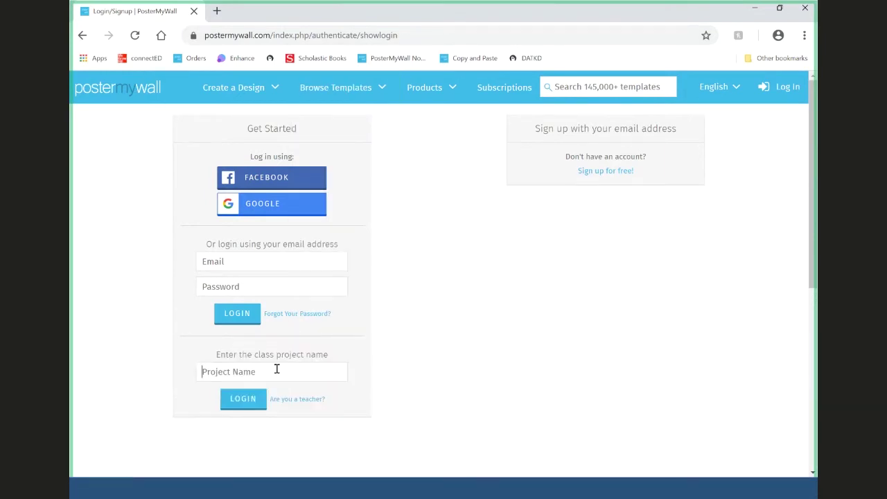
{"action": "type", "text": "TMCC Library Open Ge"}
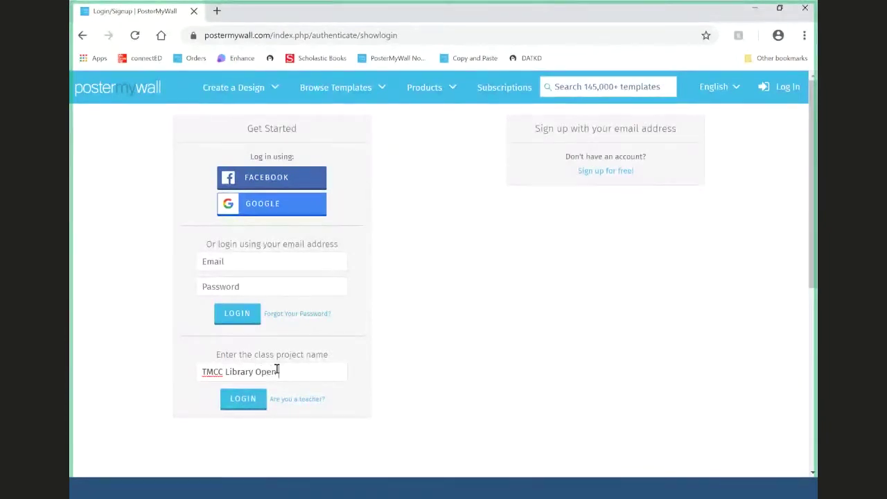
{"action": "type", "text": "nealogy Lab"}
{"action": "left_click", "coordinate": [233, 402]}
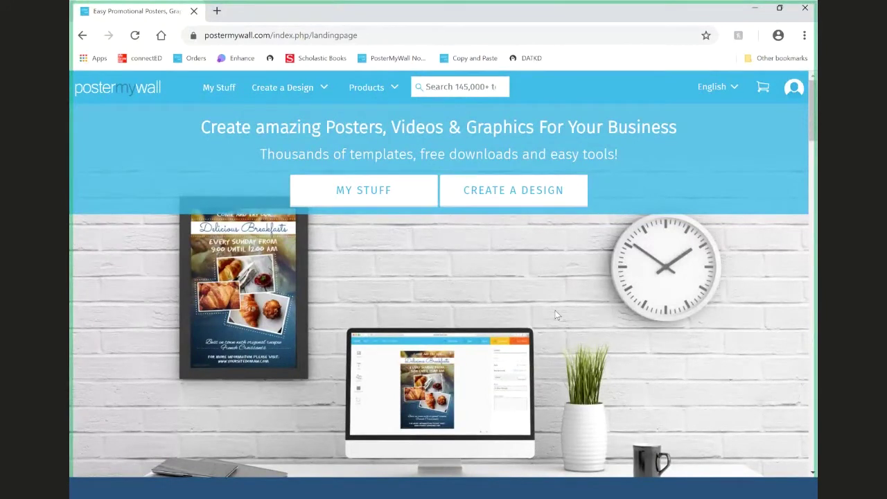
- Bring up the account avatar menu and the Create a Design menu
{"action": "mouse_move", "coordinate": [795, 90]}
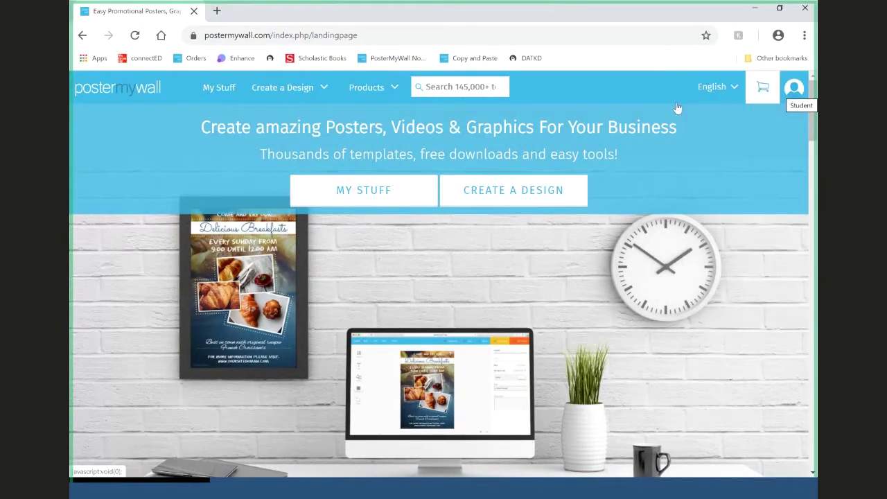
{"action": "mouse_move", "coordinate": [318, 98]}
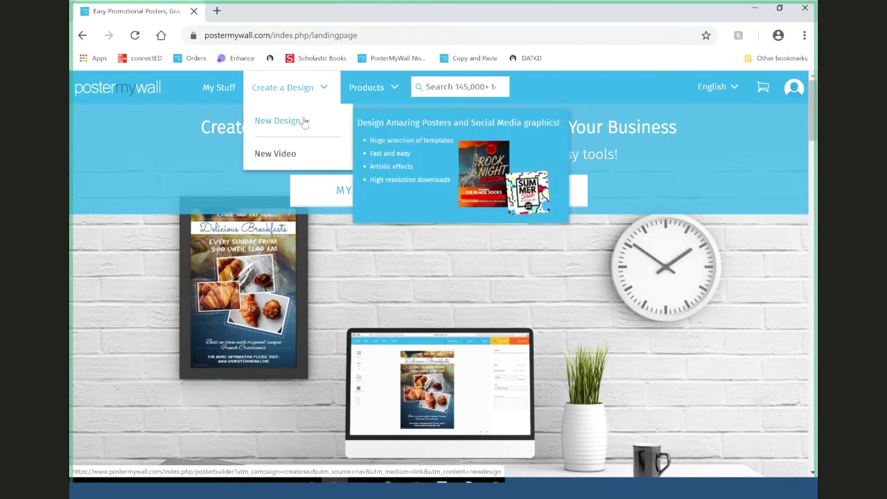
- Start a New Design and scroll down to the Digital design types
{"action": "left_click", "coordinate": [304, 122]}
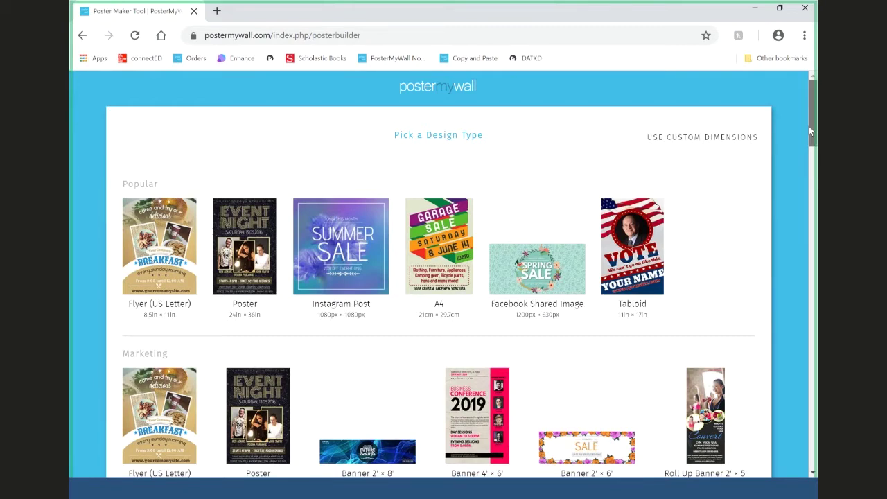
{"action": "left_click_drag", "start_coordinate": [810, 130], "coordinate": [814, 459]}
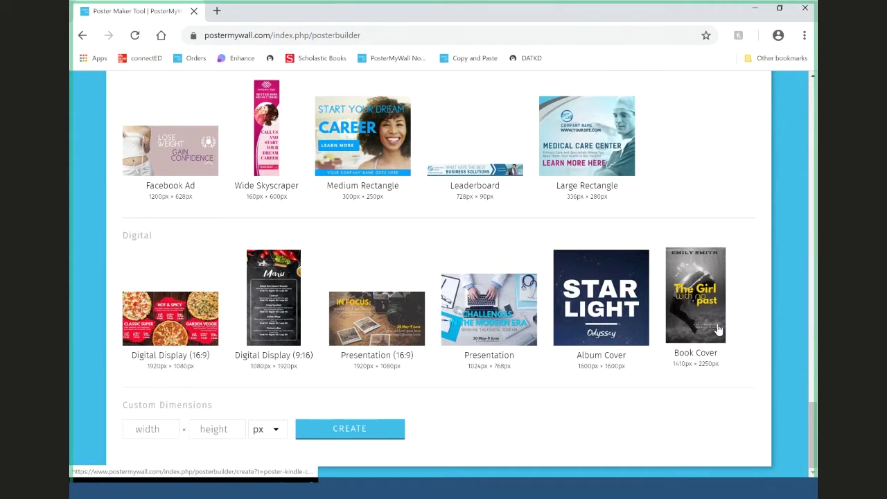
- Choose the Book Cover design type from the Digital section
{"action": "left_click", "coordinate": [690, 305]}
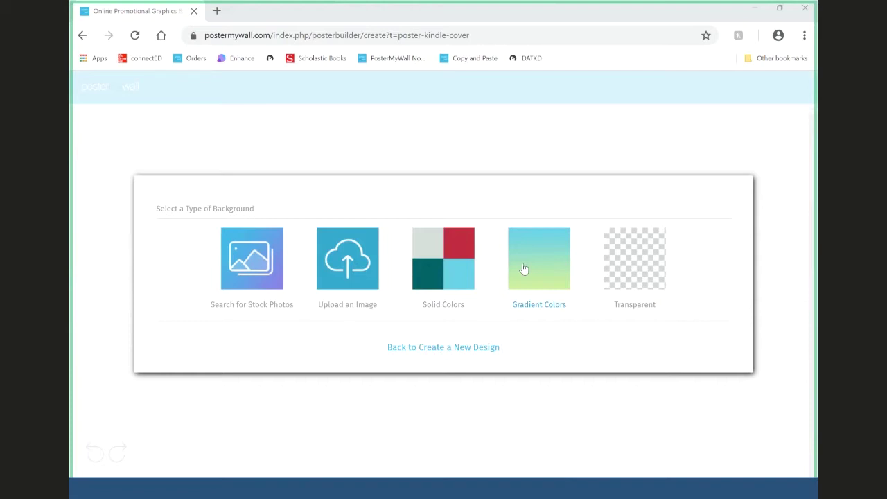
- Give the Kindle cover a solid black background, then bring up the Text options
{"action": "left_click", "coordinate": [460, 258]}
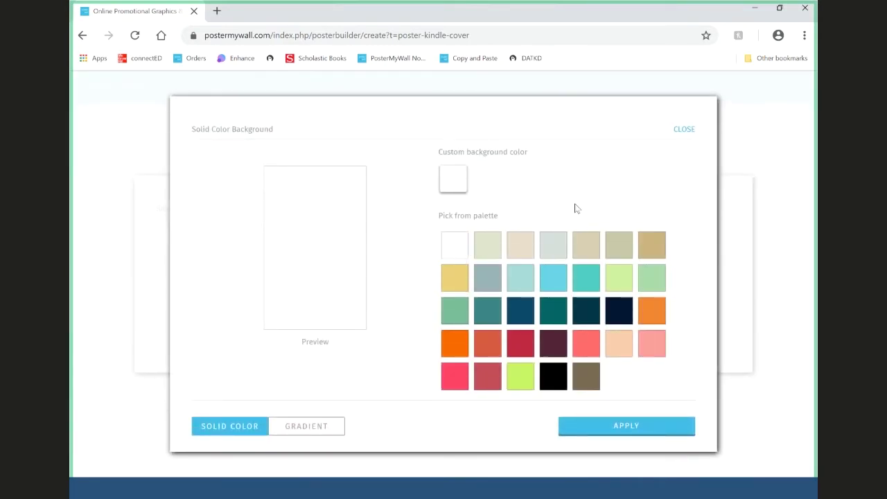
{"action": "left_click", "coordinate": [563, 382]}
{"action": "left_click", "coordinate": [609, 433]}
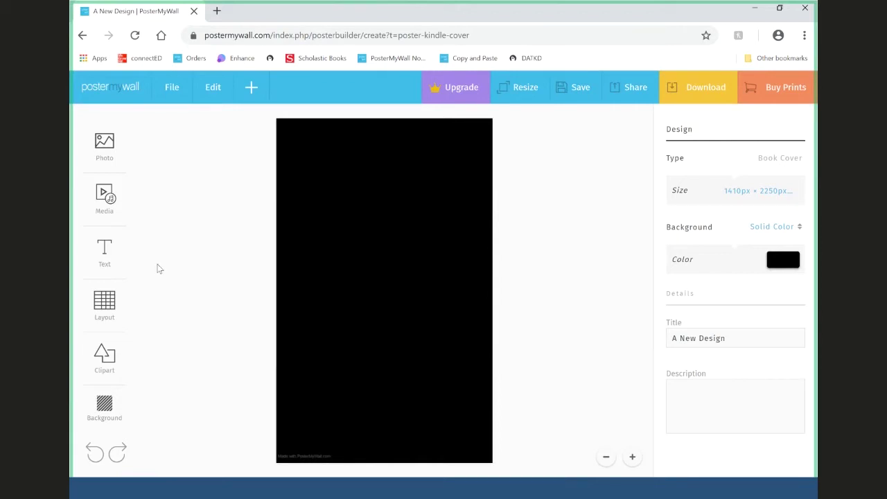
{"action": "left_click", "coordinate": [104, 258]}
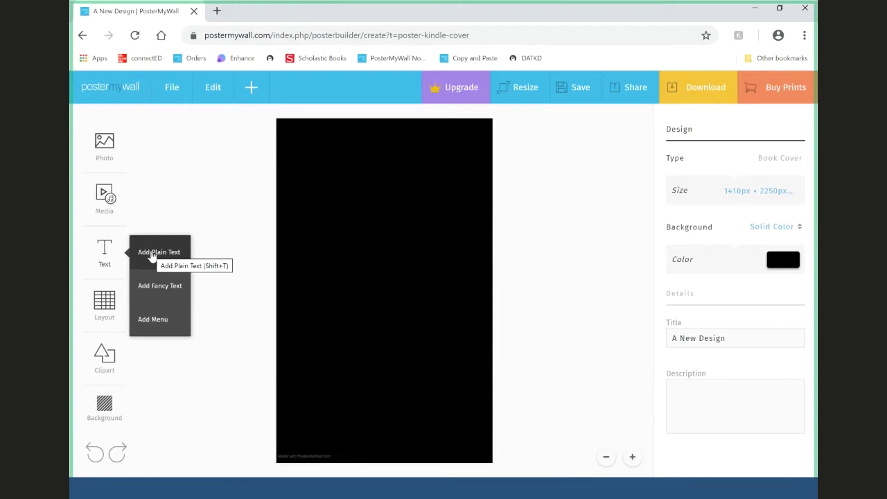
- Add a plain 'add your text' box to the upper cover and colour it white (ffffff)
{"action": "left_click", "coordinate": [153, 255]}
{"action": "left_click_drag", "start_coordinate": [382, 182], "coordinate": [419, 196]}
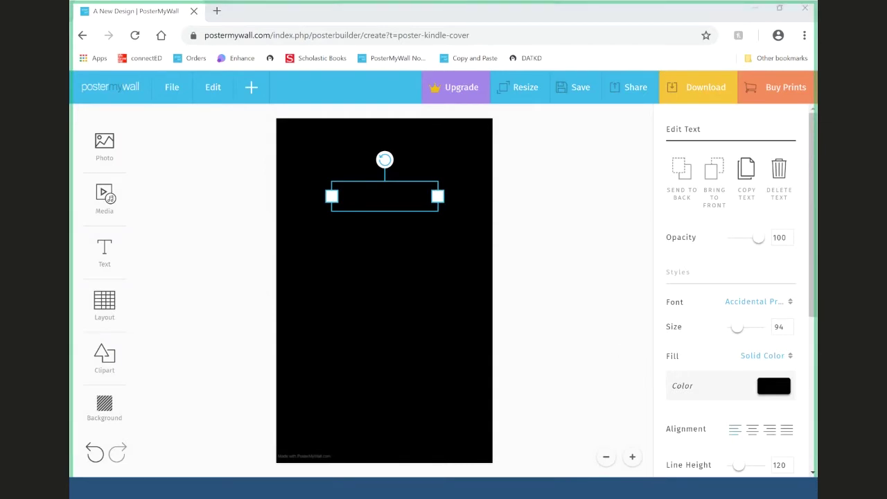
{"action": "scroll", "coordinate": [780, 390], "scroll_direction": "down", "scroll_amount": 1}
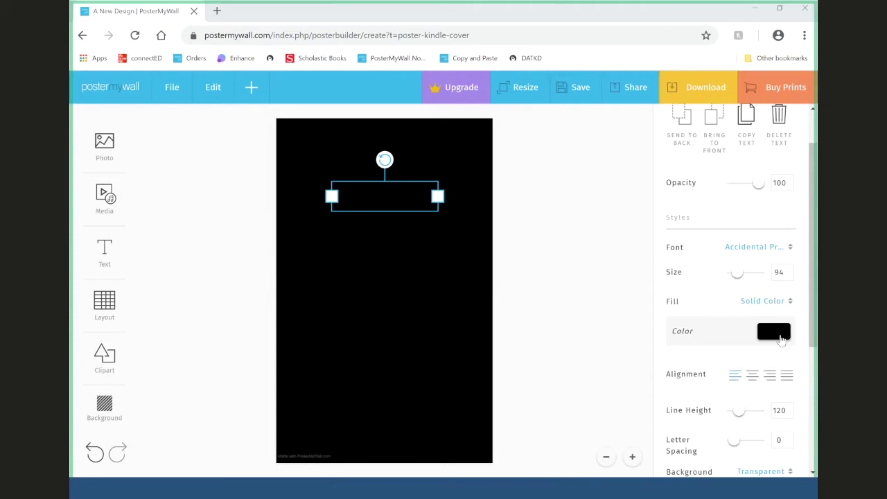
{"action": "left_click", "coordinate": [774, 332]}
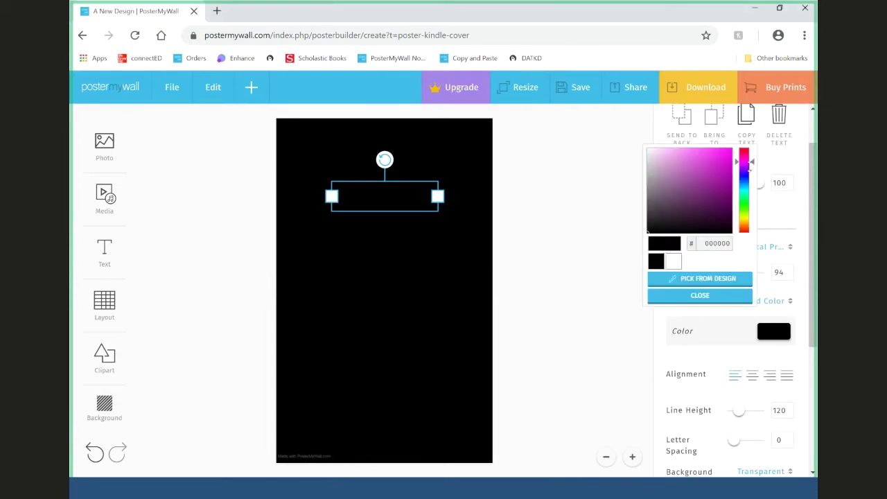
{"action": "left_click", "coordinate": [674, 261]}
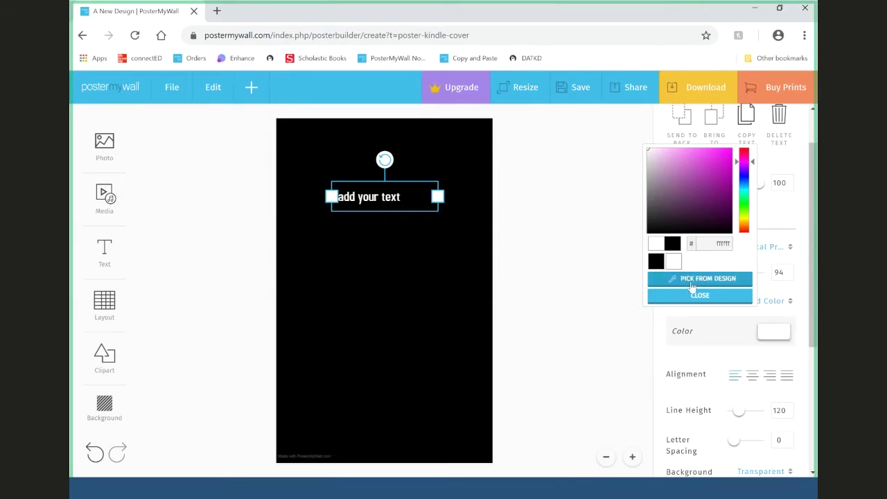
{"action": "left_click", "coordinate": [692, 284]}
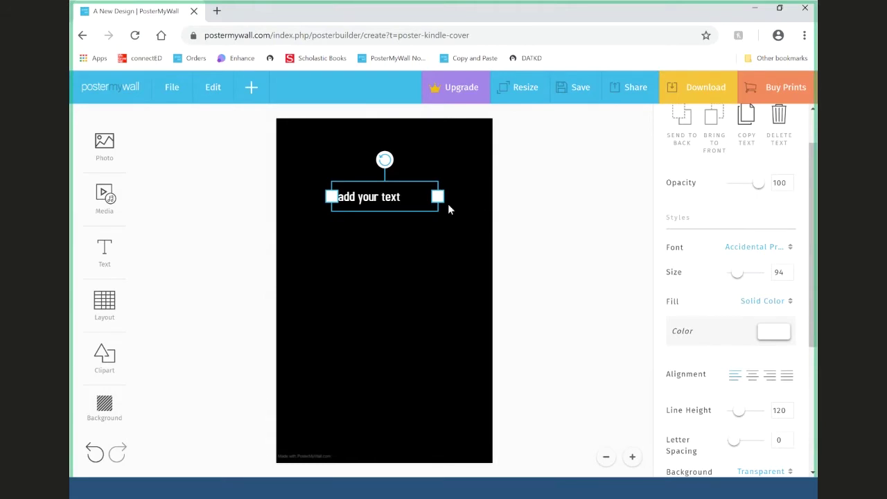
- Replace the 'add your text' placeholder with the title 'Family History'
{"action": "double_click", "coordinate": [398, 199]}
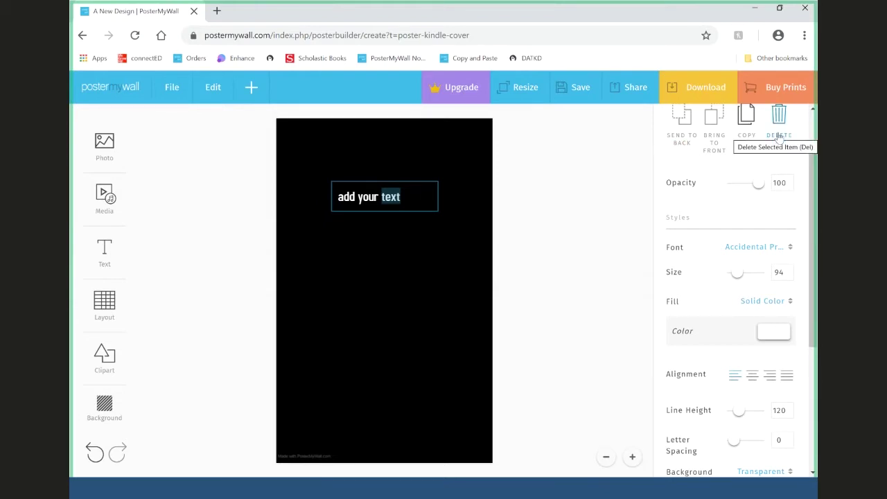
{"action": "left_click", "coordinate": [428, 199]}
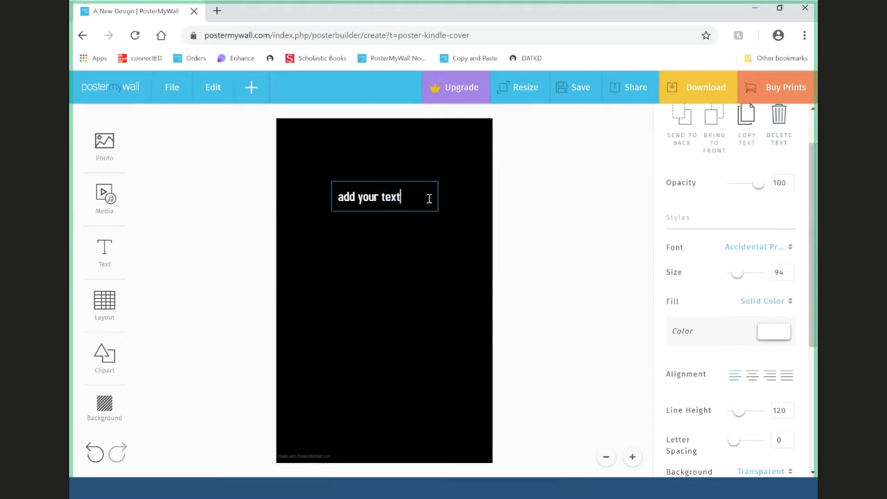
{"action": "key", "text": "BackSpace"}
{"action": "key", "text": "BackSpace"}
{"action": "key", "text": "BackSpace"}
{"action": "key", "text": "BackSpace"}
{"action": "key", "text": "BackSpace"}
{"action": "key", "text": "BackSpace"}
{"action": "key", "text": "BackSpace"}
{"action": "key", "text": "BackSpace"}
{"action": "key", "text": "BackSpace"}
{"action": "key", "text": "BackSpace"}
{"action": "key", "text": "BackSpace"}
{"action": "key", "text": "BackSpace"}
{"action": "key", "text": "BackSpace"}
{"action": "key", "text": "Escape"}
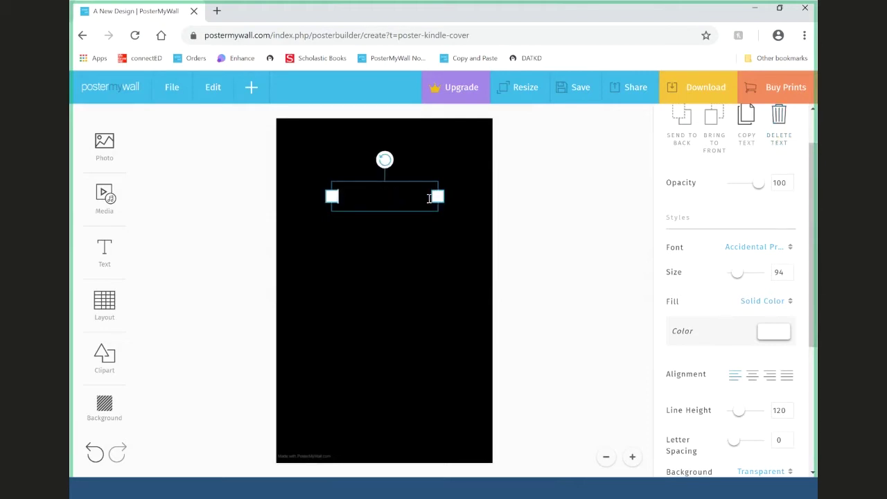
{"action": "type", "text": "B"}
{"action": "key", "text": "BackSpace"}
{"action": "type", "text": "Family HIstory"}
{"action": "key", "text": "BackSpace"}
{"action": "key", "text": "BackSpace"}
{"action": "key", "text": "BackSpace"}
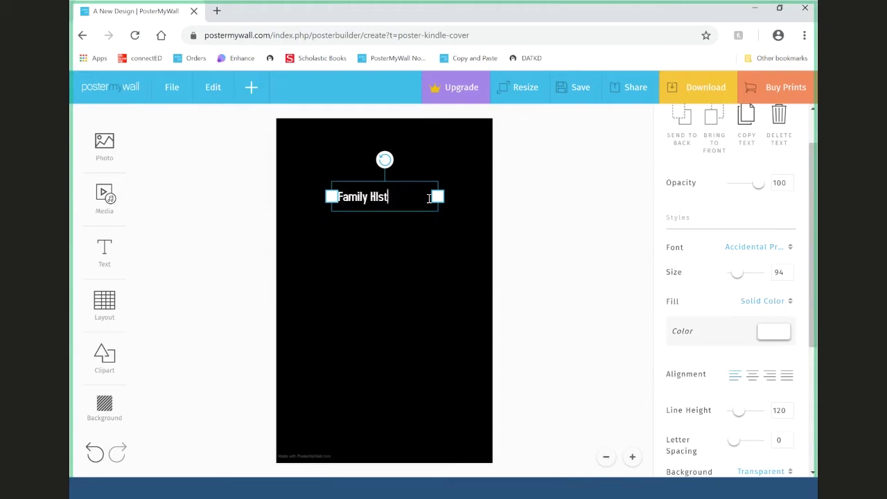
{"action": "key", "text": "BackSpace"}
{"action": "key", "text": "BackSpace"}
{"action": "key", "text": "BackSpace"}
{"action": "key", "text": "BackSpace"}
{"action": "type", "text": "History"}
{"action": "left_click", "coordinate": [754, 246]}
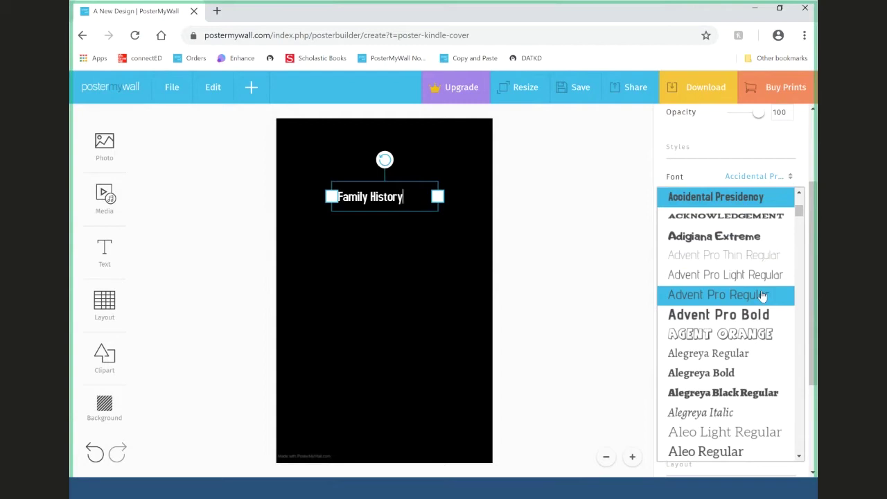
- Set the title to Allerta Stencil size 120, centred, wrapped onto two lines and moved higher
{"action": "scroll", "coordinate": [762, 296], "scroll_direction": "down", "scroll_amount": 4}
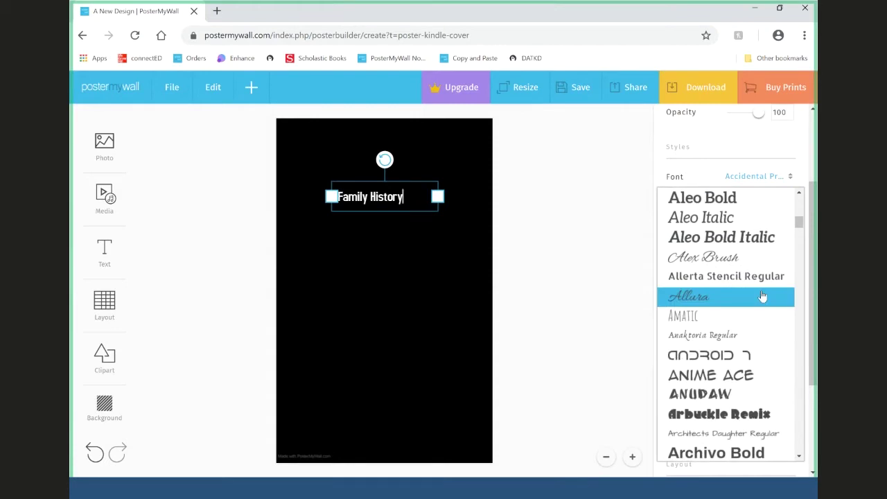
{"action": "left_click", "coordinate": [753, 278]}
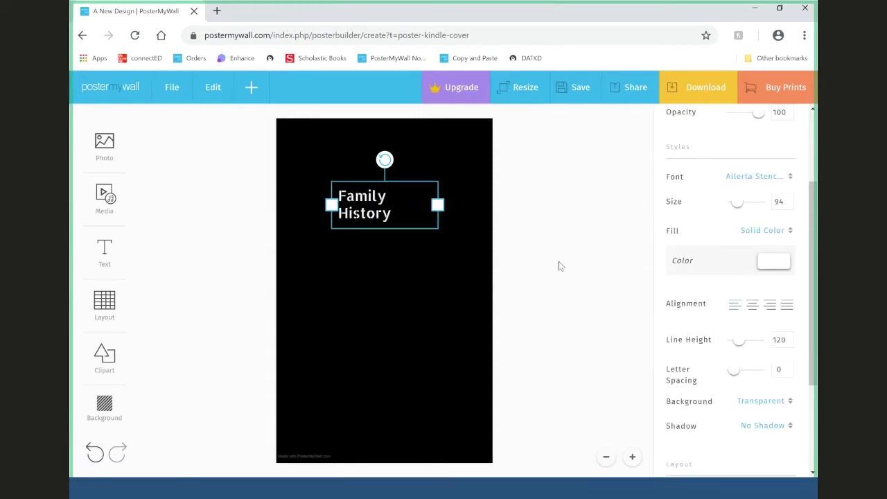
{"action": "left_click_drag", "start_coordinate": [438, 204], "coordinate": [440, 205]}
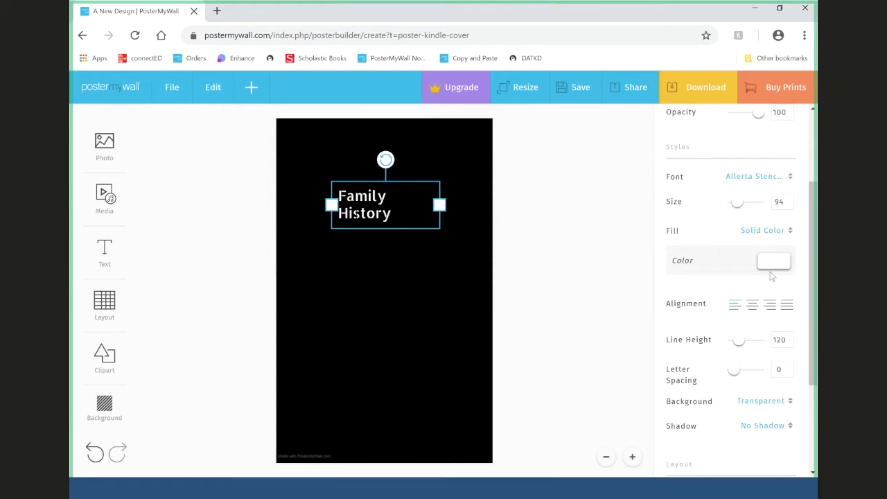
{"action": "left_click", "coordinate": [778, 201]}
{"action": "type", "text": "120"}
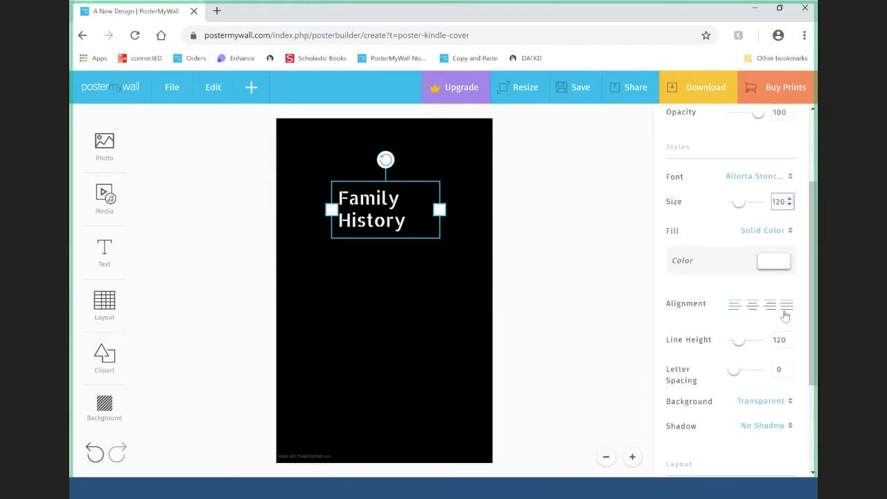
{"action": "left_click", "coordinate": [754, 306]}
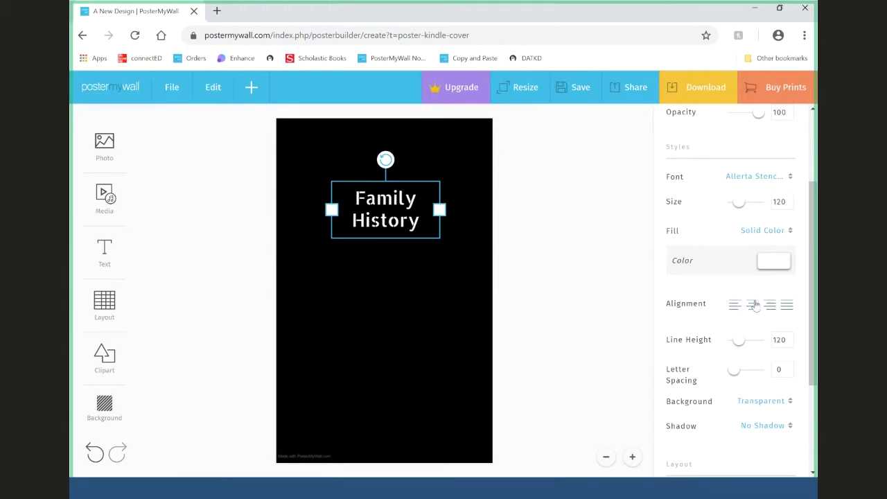
{"action": "left_click_drag", "start_coordinate": [387, 213], "coordinate": [390, 194]}
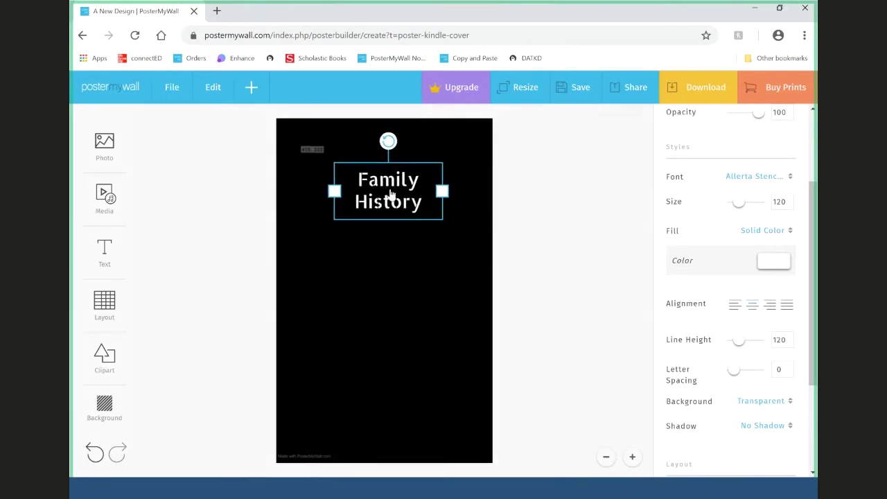
{"action": "left_click", "coordinate": [578, 191]}
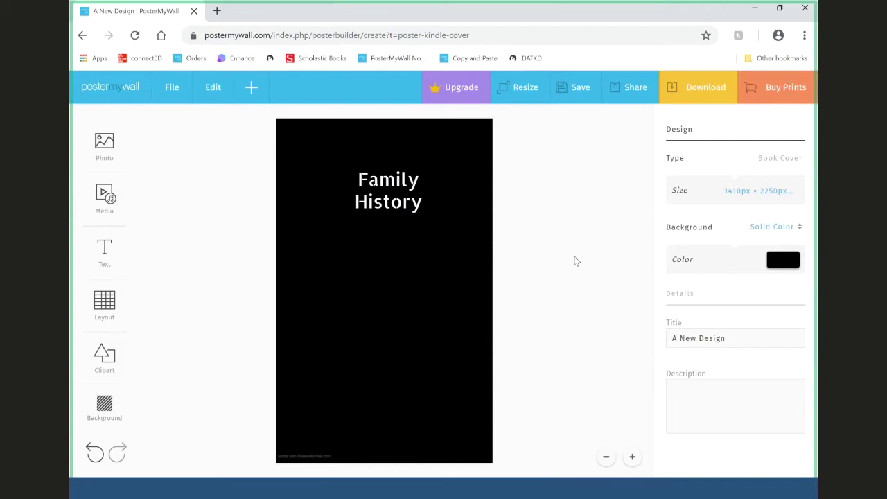
- Start a Gradient-effect fancy text and type 'Sample Story'
{"action": "mouse_move", "coordinate": [96, 249]}
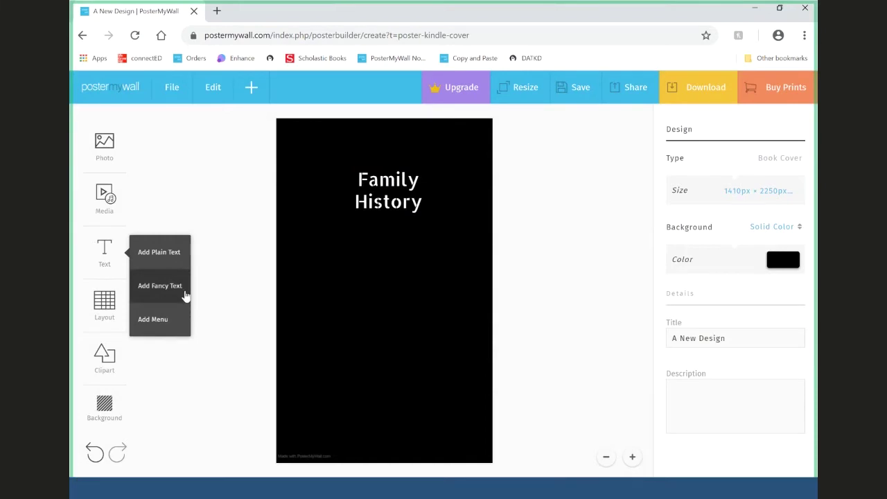
{"action": "left_click", "coordinate": [159, 285]}
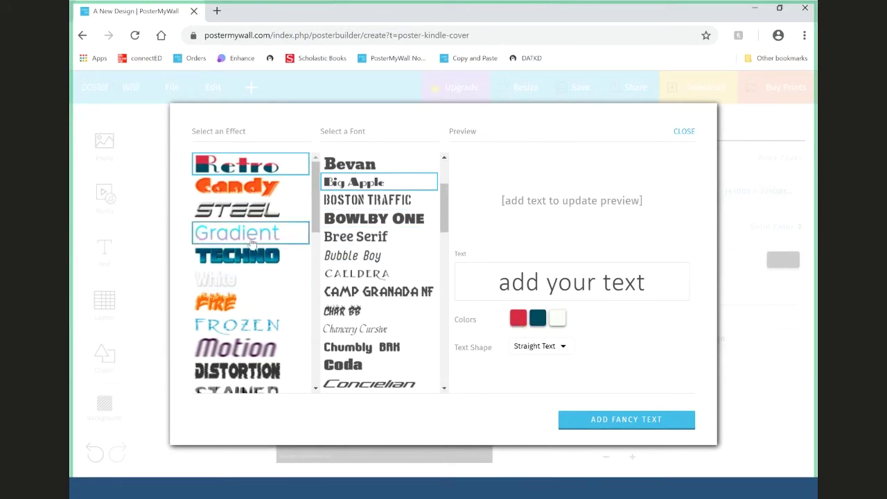
{"action": "left_click", "coordinate": [243, 234]}
{"action": "left_click", "coordinate": [617, 292]}
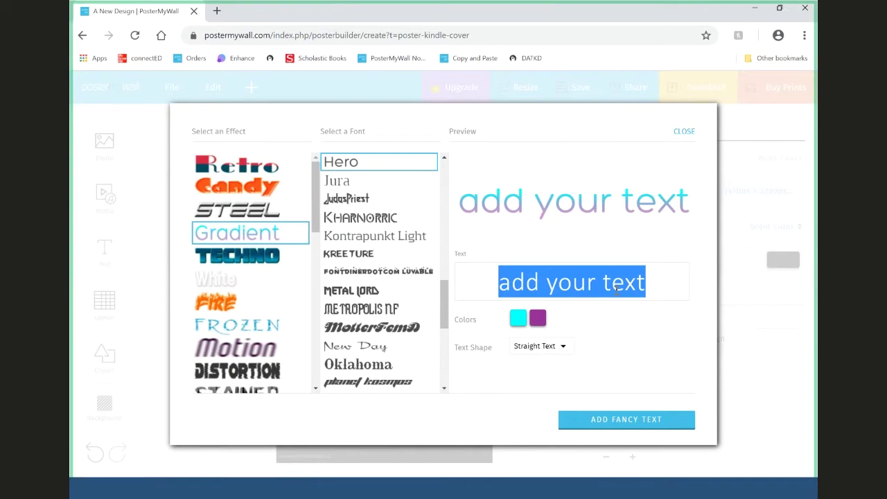
{"action": "type", "text": "S"}
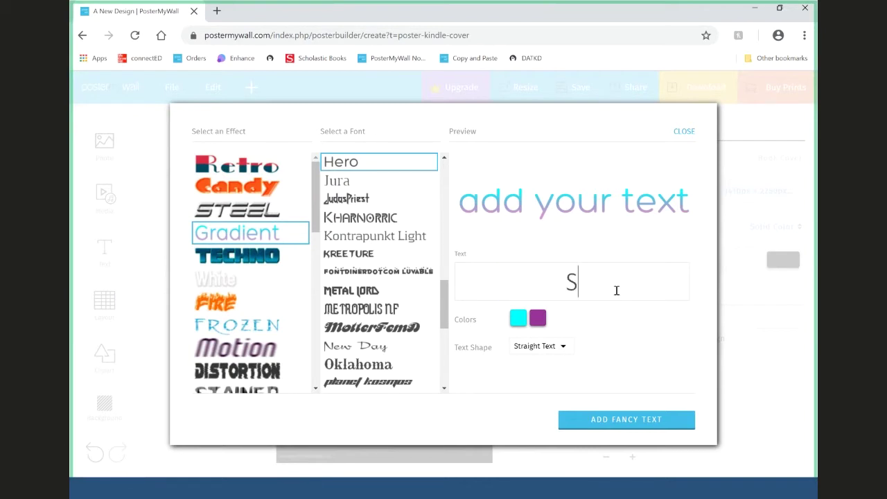
{"action": "type", "text": "ample Story"}
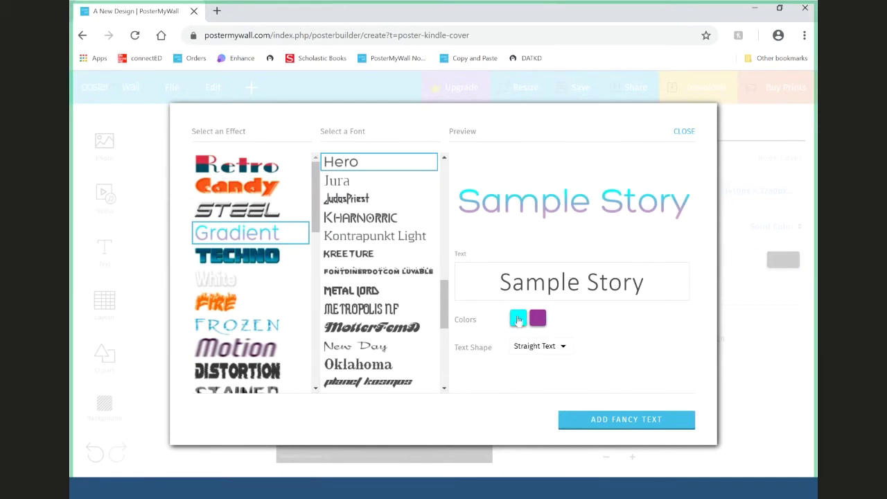
- Check the cyan and purple gradient colours
{"action": "left_click", "coordinate": [517, 320]}
{"action": "left_click", "coordinate": [538, 318]}
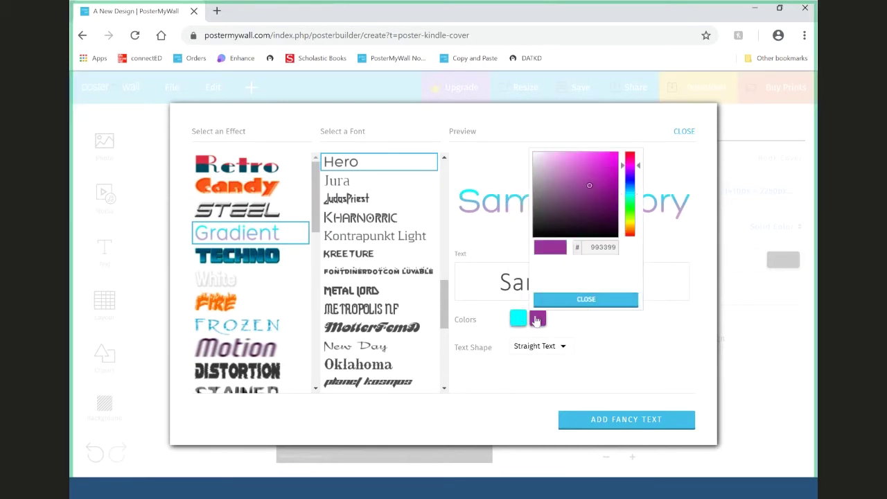
{"action": "left_click", "coordinate": [611, 327]}
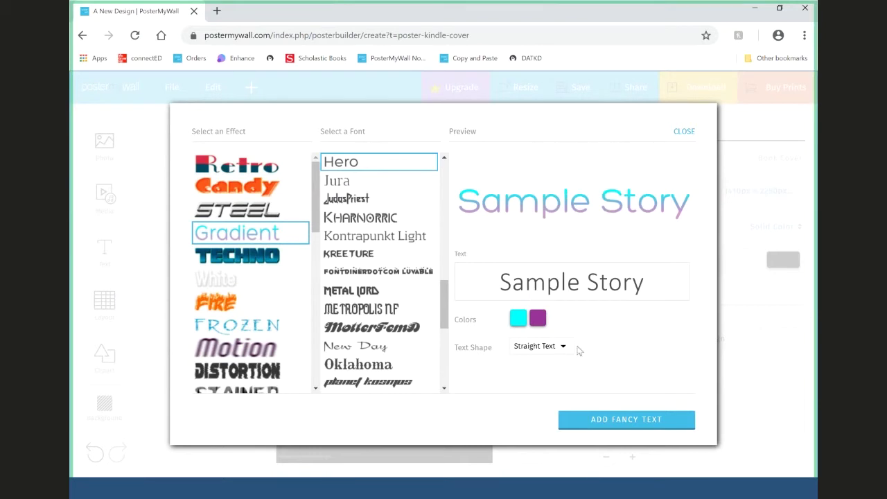
- Try the upward-curve text shape on the preview
{"action": "left_click", "coordinate": [562, 347]}
{"action": "left_click", "coordinate": [625, 269]}
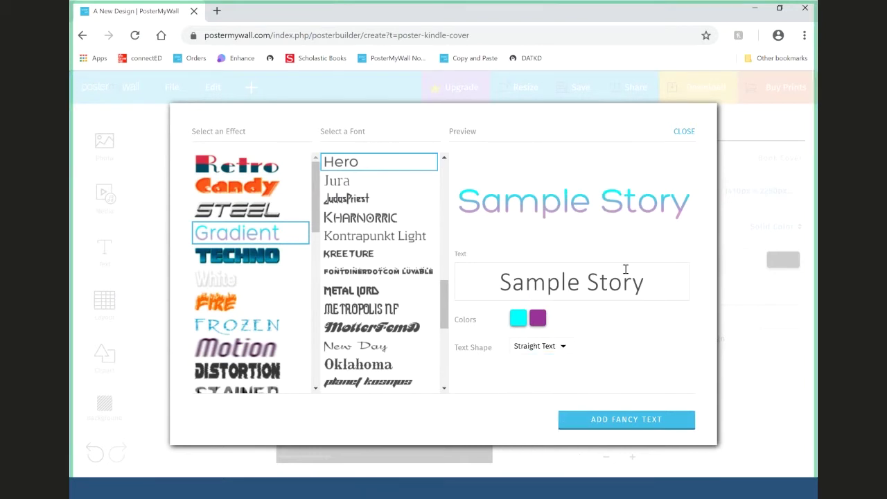
{"action": "left_click", "coordinate": [563, 348]}
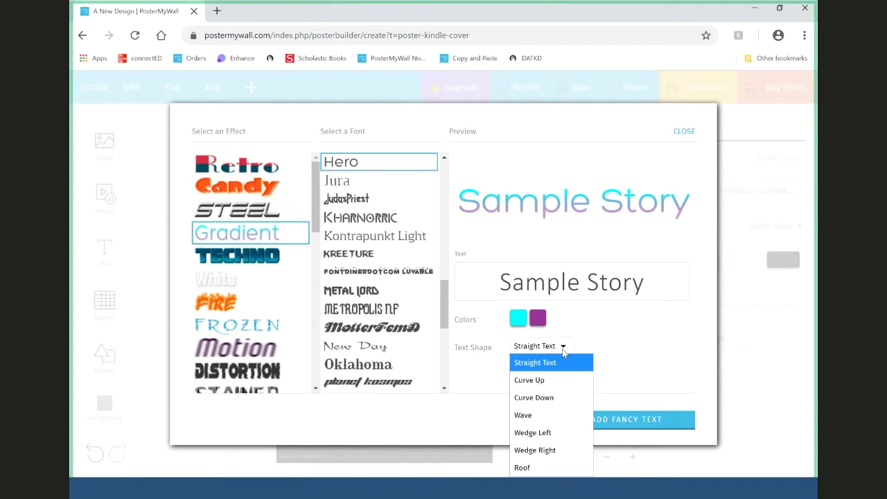
{"action": "left_click", "coordinate": [573, 381]}
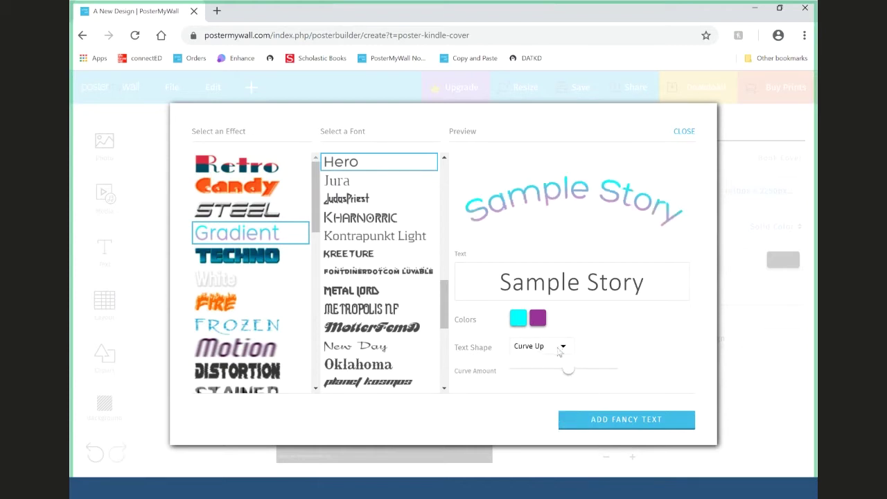
{"action": "left_click", "coordinate": [559, 351]}
{"action": "left_click", "coordinate": [620, 342]}
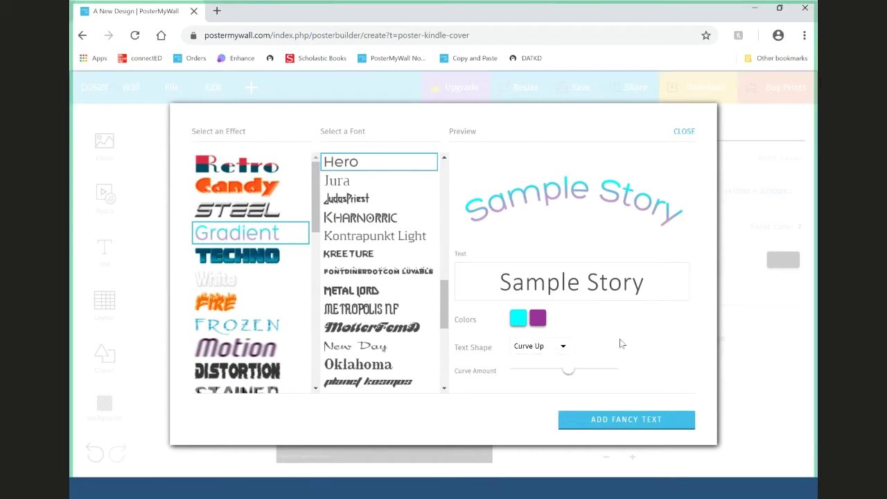
- Try the wave and roof shapes, then set the text back to Straight
{"action": "left_click", "coordinate": [569, 350]}
{"action": "left_click", "coordinate": [581, 418]}
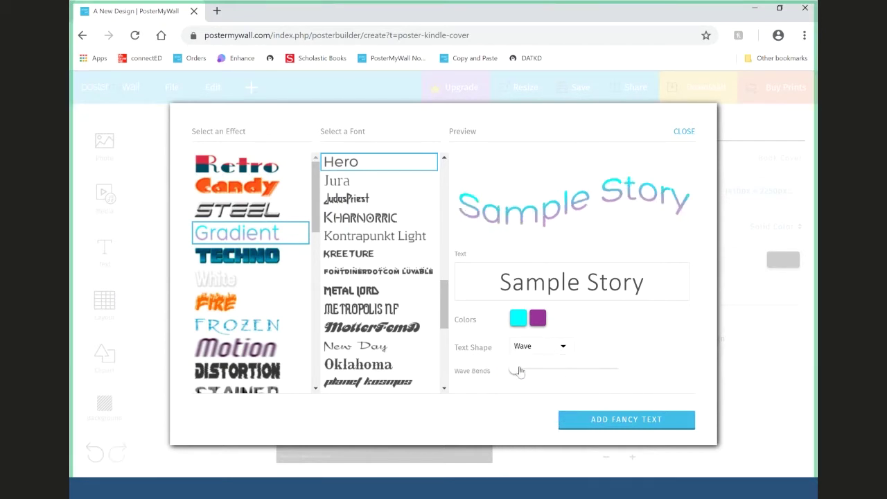
{"action": "left_click", "coordinate": [563, 372]}
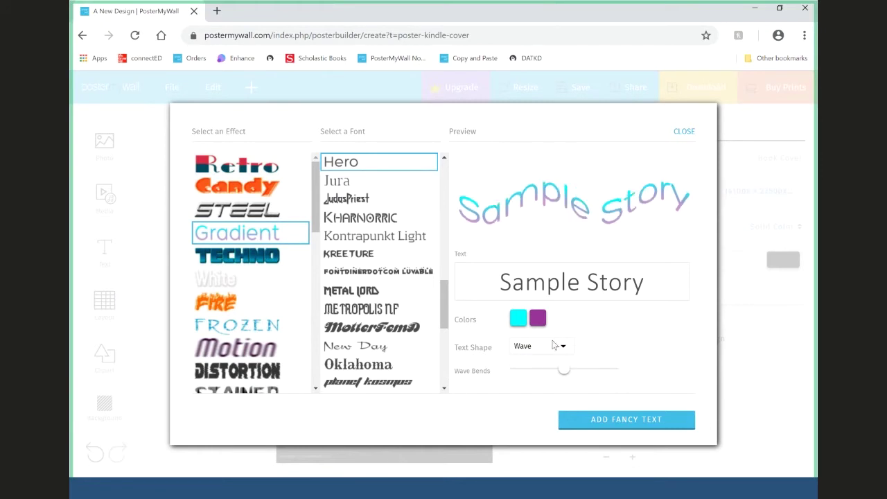
{"action": "left_click", "coordinate": [554, 345]}
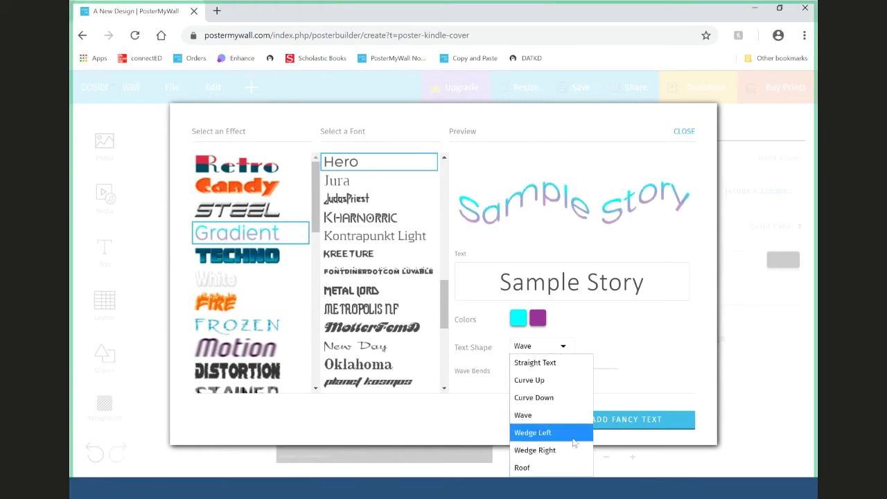
{"action": "left_click", "coordinate": [562, 468]}
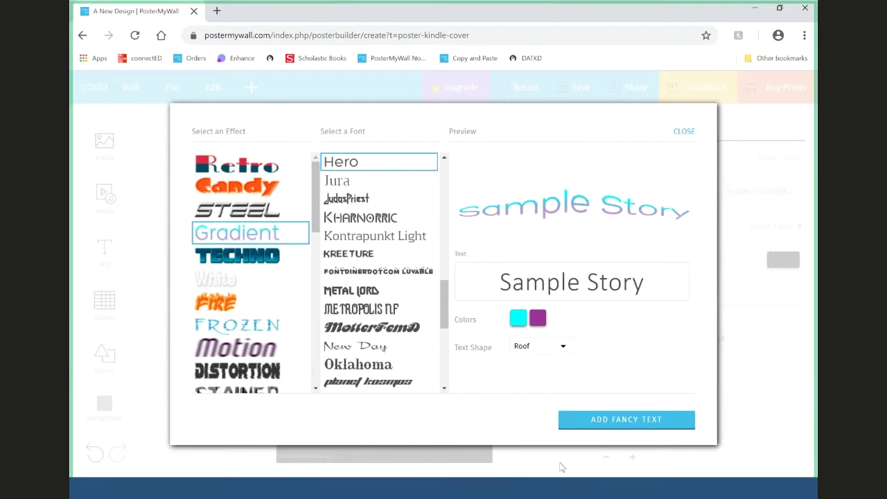
{"action": "left_click", "coordinate": [538, 348]}
{"action": "left_click", "coordinate": [533, 362]}
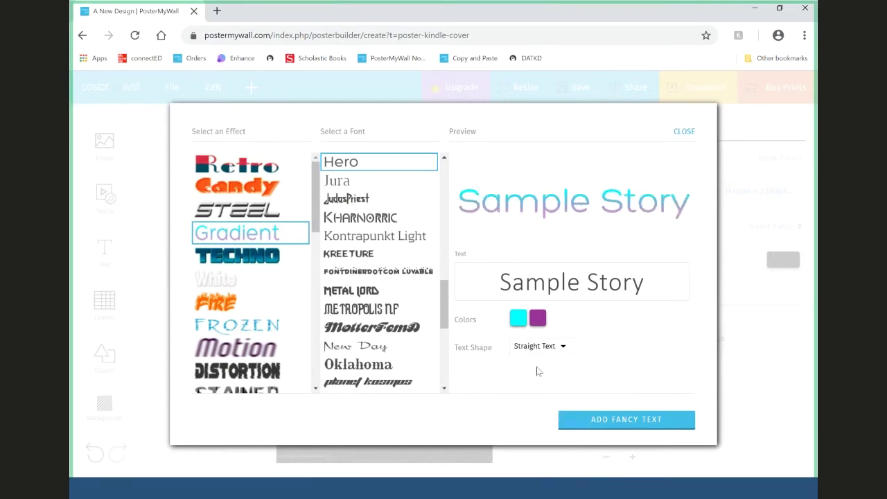
- Add the Sample Story fancy text and move it below the Family History title
{"action": "left_click", "coordinate": [622, 427]}
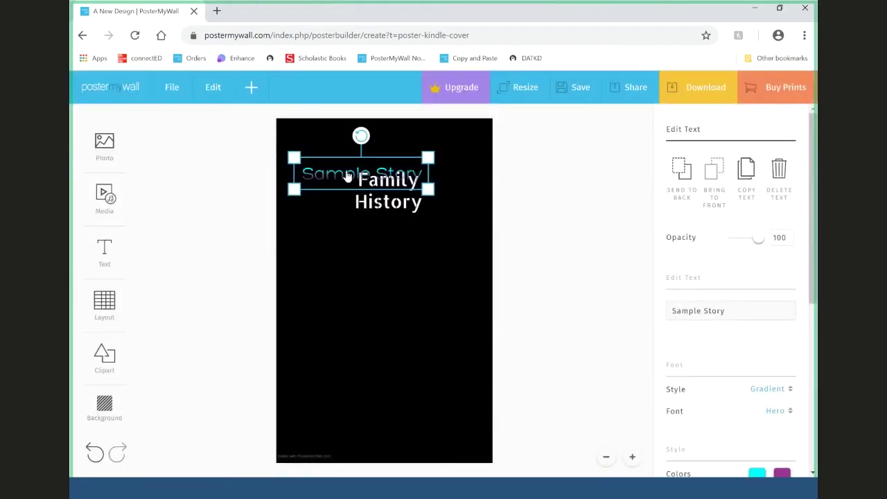
{"action": "left_click_drag", "start_coordinate": [348, 177], "coordinate": [406, 252]}
{"action": "left_click", "coordinate": [604, 253]}
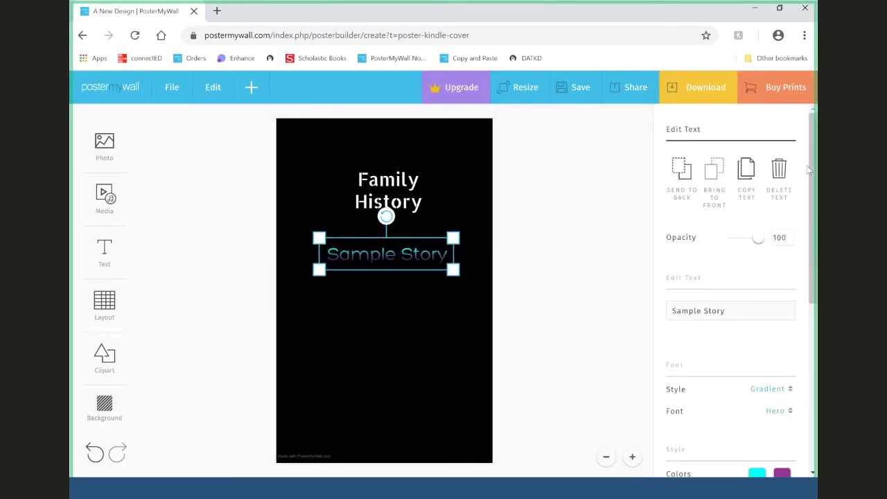
{"action": "left_click", "coordinate": [407, 254]}
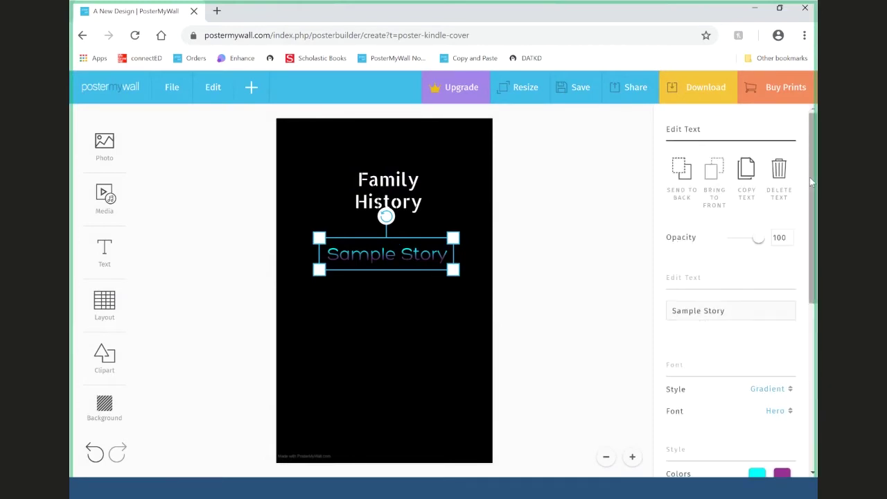
{"action": "left_click_drag", "start_coordinate": [808, 181], "coordinate": [817, 255]}
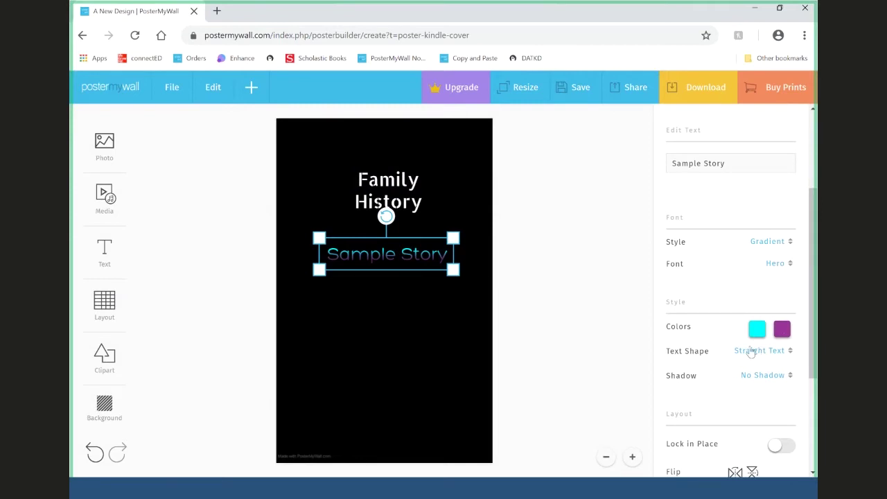
- Edit the subtitle to read 'Sample Stories', leaving the title unchanged
{"action": "left_click", "coordinate": [599, 273]}
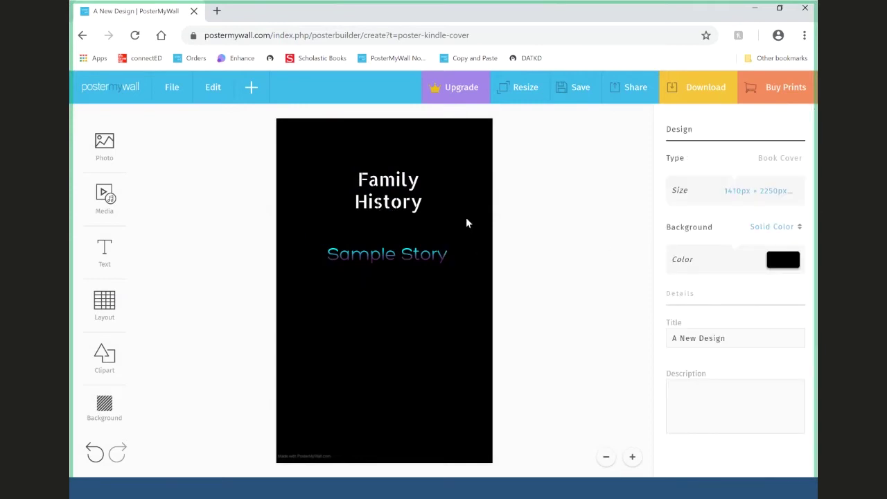
{"action": "left_click", "coordinate": [406, 196]}
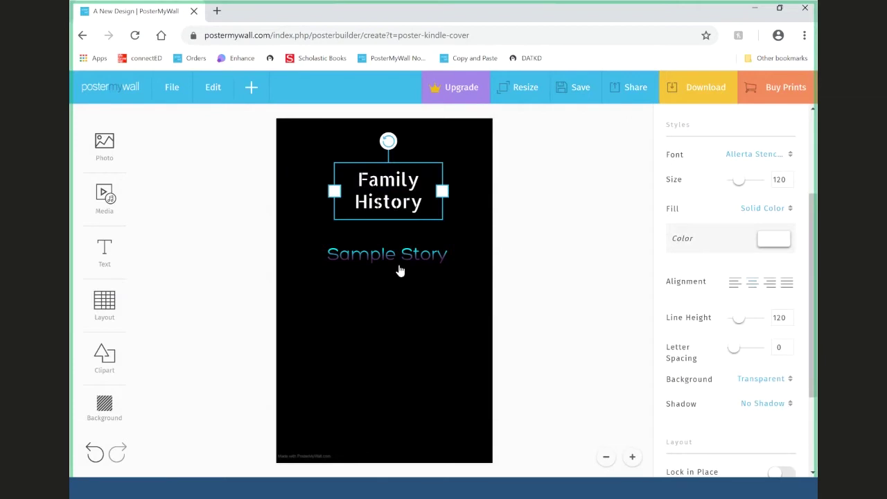
{"action": "left_click", "coordinate": [418, 232]}
{"action": "left_click", "coordinate": [423, 254]}
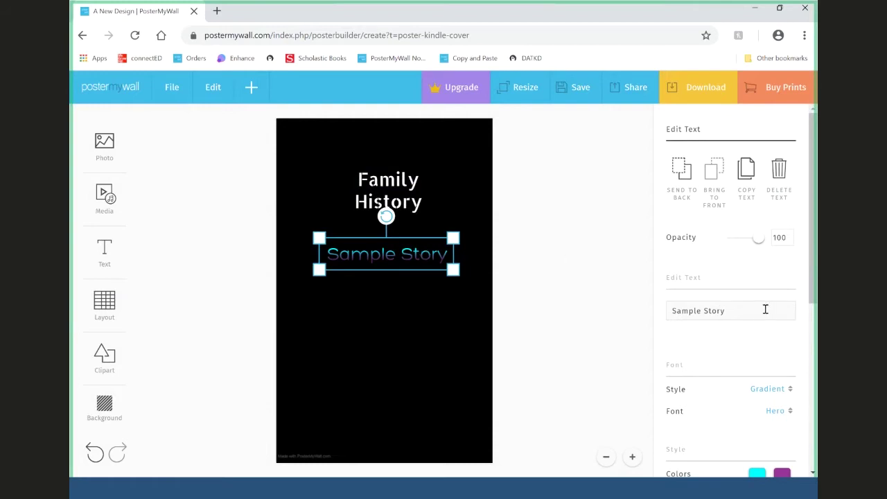
{"action": "left_click", "coordinate": [398, 204]}
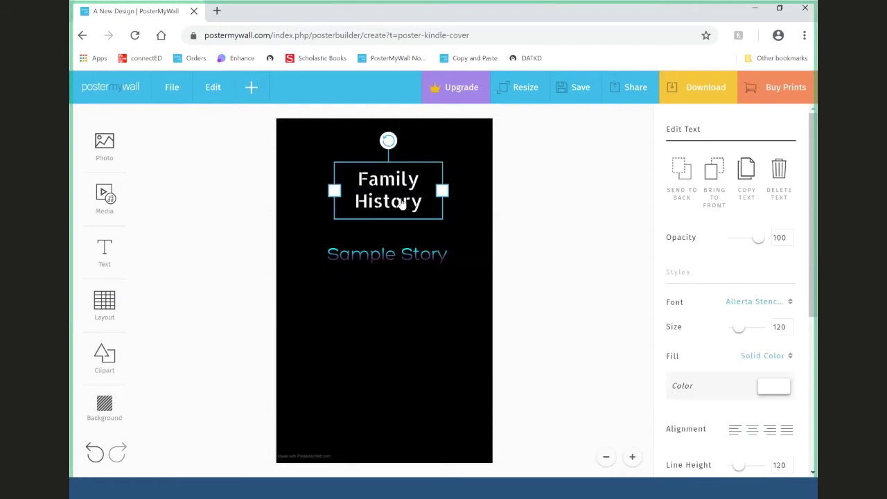
{"action": "double_click", "coordinate": [401, 200]}
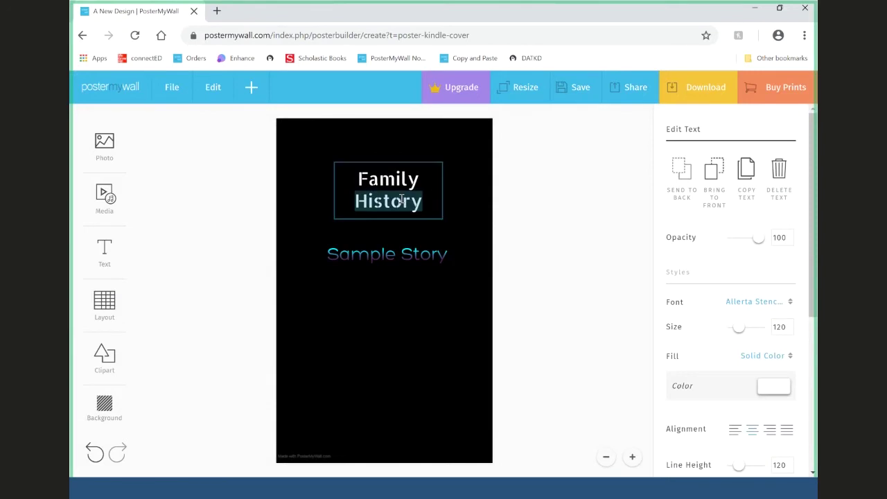
{"action": "left_click", "coordinate": [594, 197]}
{"action": "left_click", "coordinate": [433, 262]}
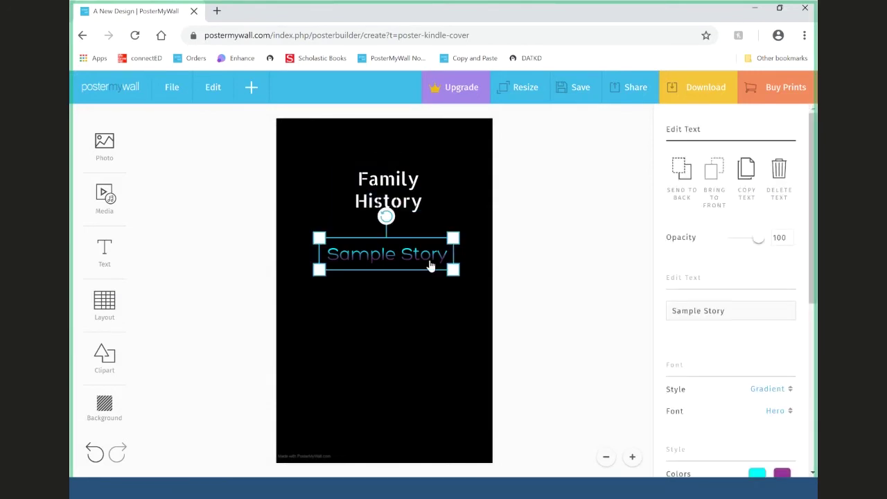
{"action": "left_click", "coordinate": [781, 311]}
{"action": "key", "text": "BackSpace"}
{"action": "type", "text": "ies"}
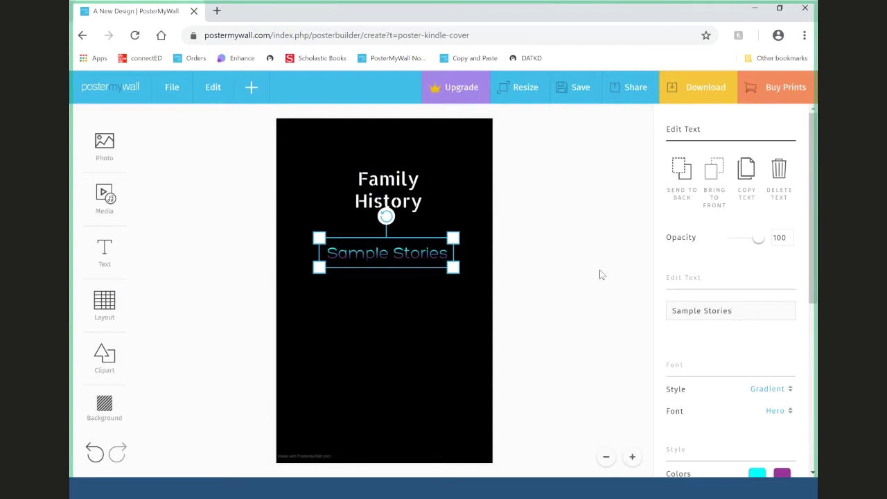
{"action": "left_click_drag", "start_coordinate": [811, 269], "coordinate": [813, 270]}
{"action": "left_click", "coordinate": [555, 248]}
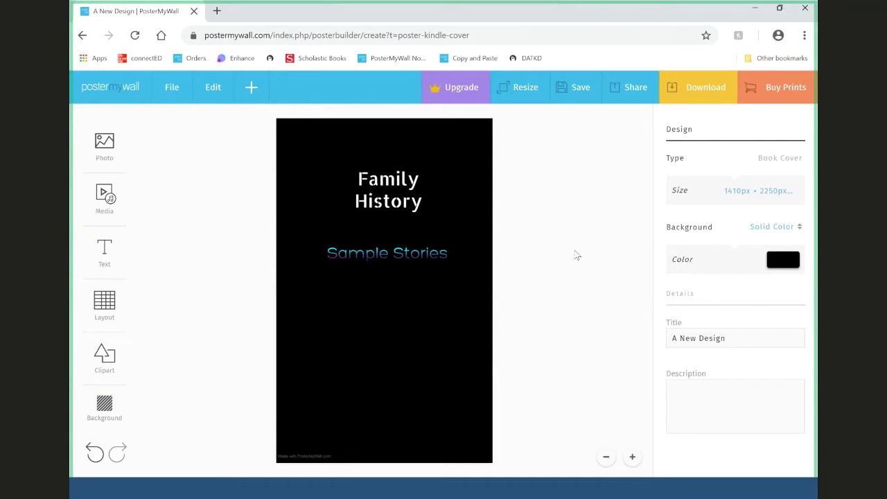
{"action": "left_click", "coordinate": [742, 340]}
{"action": "triple_click", "coordinate": [686, 345]}
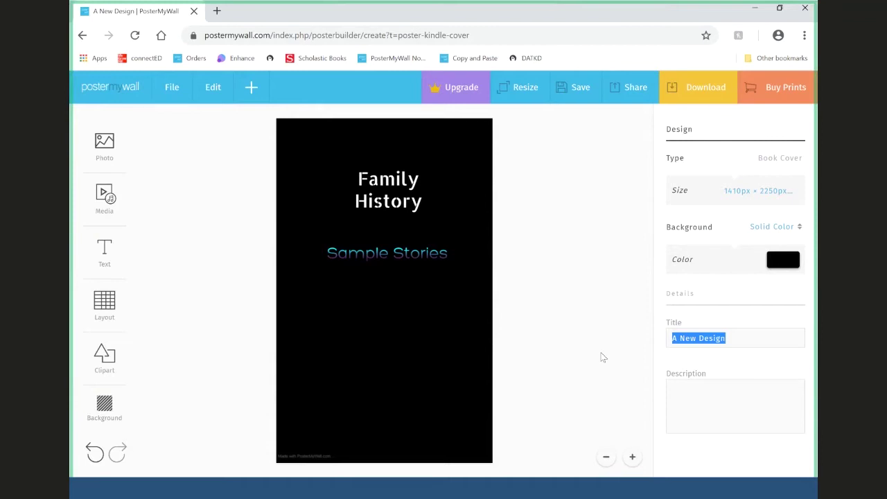
- Replace the design title with 'Sample Book Cover' and save it to My Stuff
{"action": "left_click", "coordinate": [604, 357]}
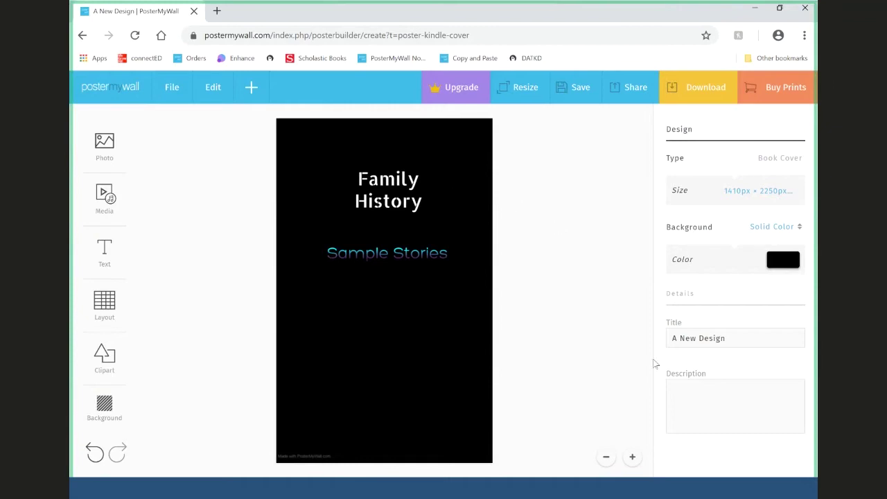
{"action": "triple_click", "coordinate": [741, 335]}
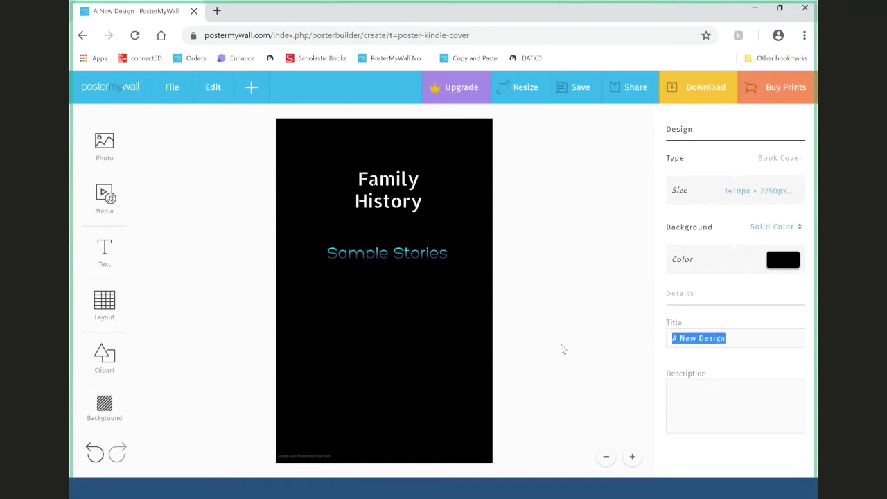
{"action": "type", "text": "Sample B"}
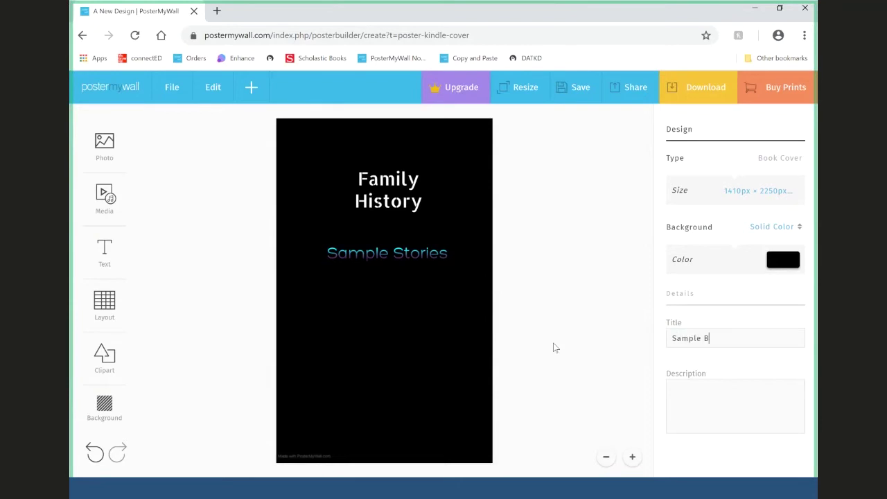
{"action": "type", "text": "ook Cover"}
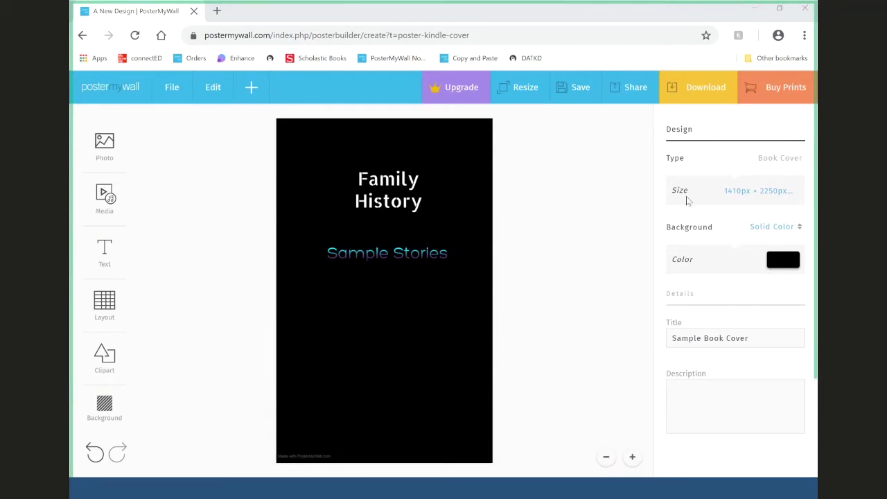
{"action": "left_click", "coordinate": [581, 86]}
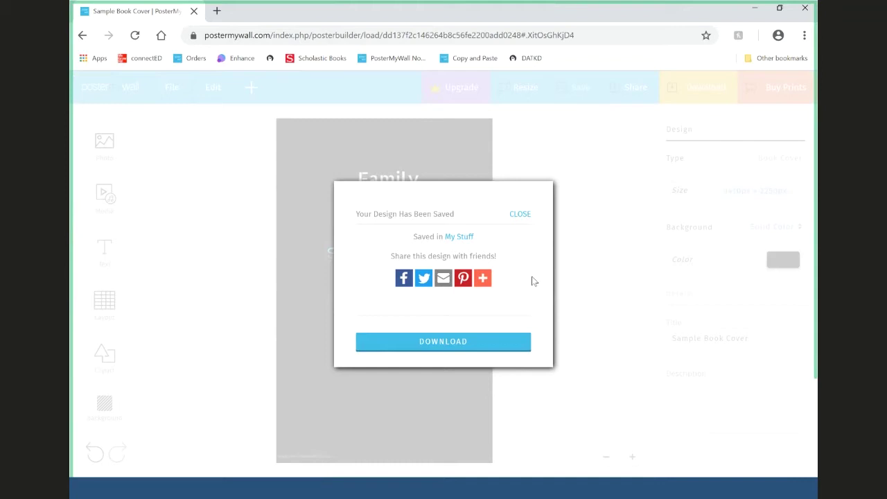
- Dismiss the 'Your Design Has Been Saved' confirmation to return to the editor
{"action": "left_click", "coordinate": [528, 214]}
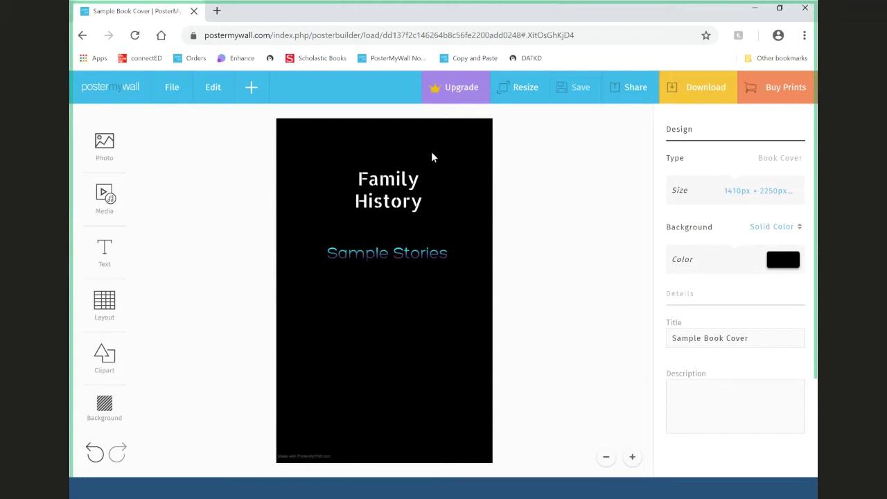
- Search Storyblocks stock photos for 'family'
{"action": "left_click", "coordinate": [105, 151]}
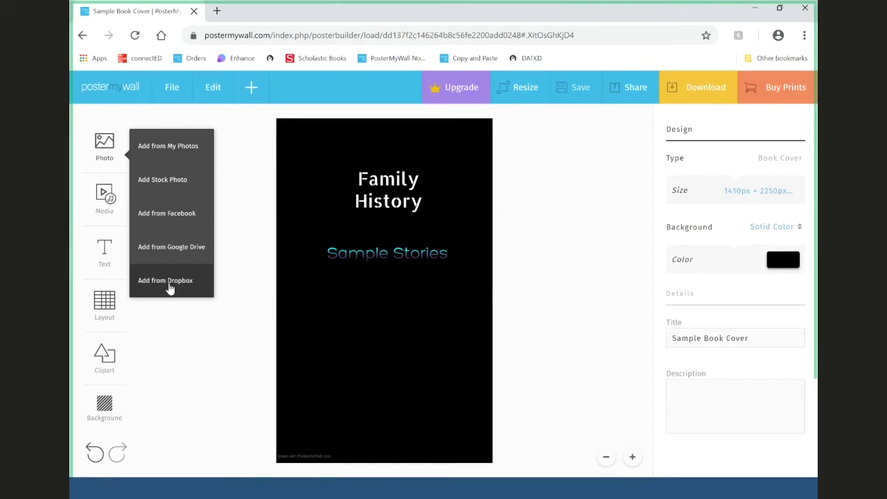
{"action": "left_click", "coordinate": [161, 186]}
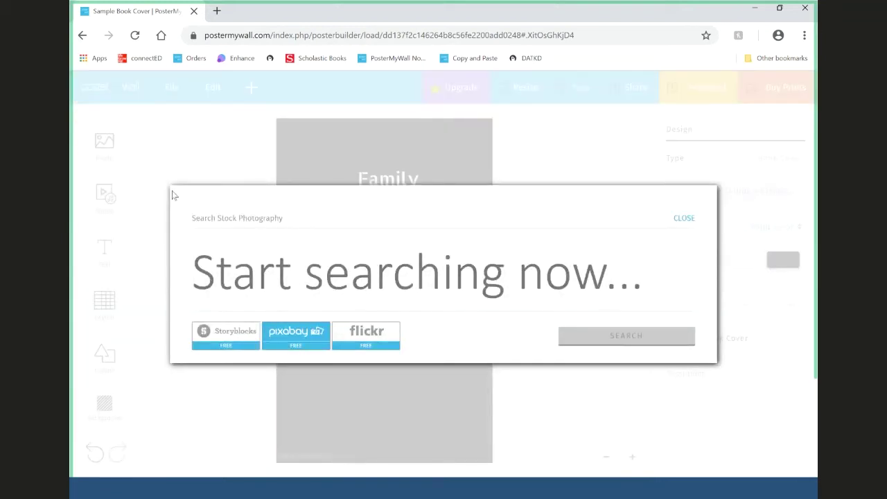
{"action": "left_click", "coordinate": [239, 335]}
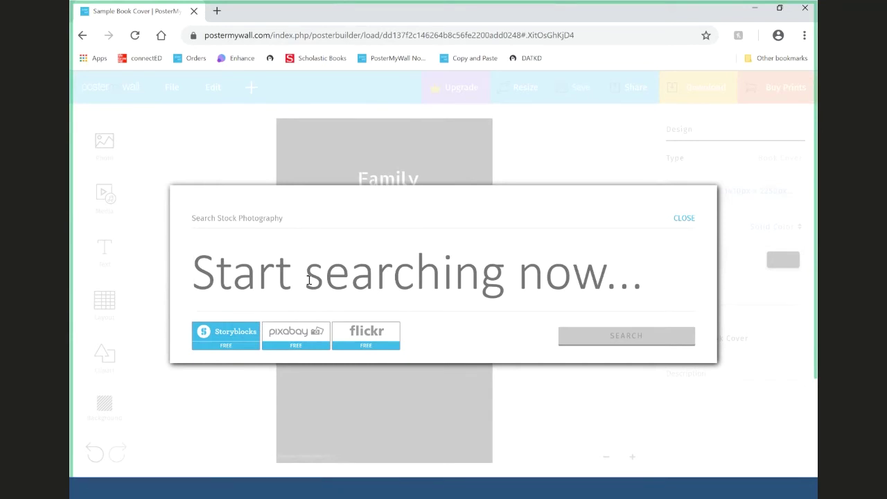
{"action": "type", "text": "family"}
{"action": "key", "text": "Return"}
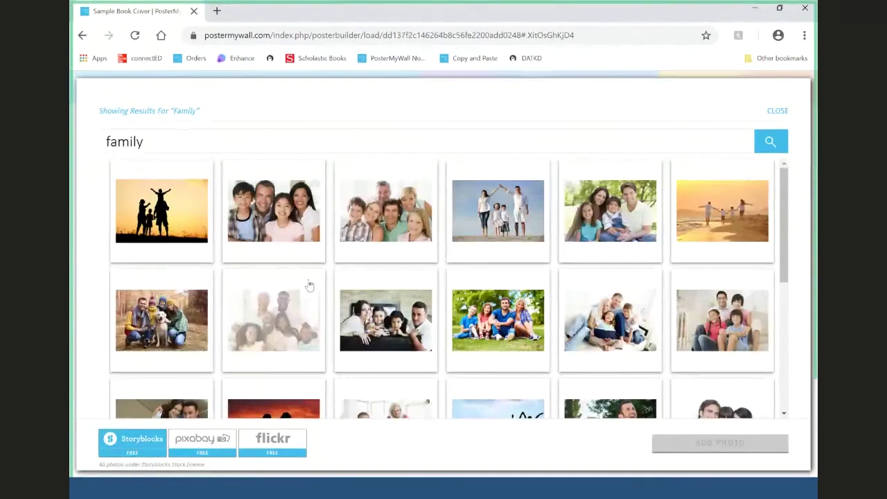
- Browse the 'family' results in Storyblocks, Pixabay and Flickr
{"action": "scroll", "coordinate": [536, 246], "scroll_direction": "down", "scroll_amount": 1}
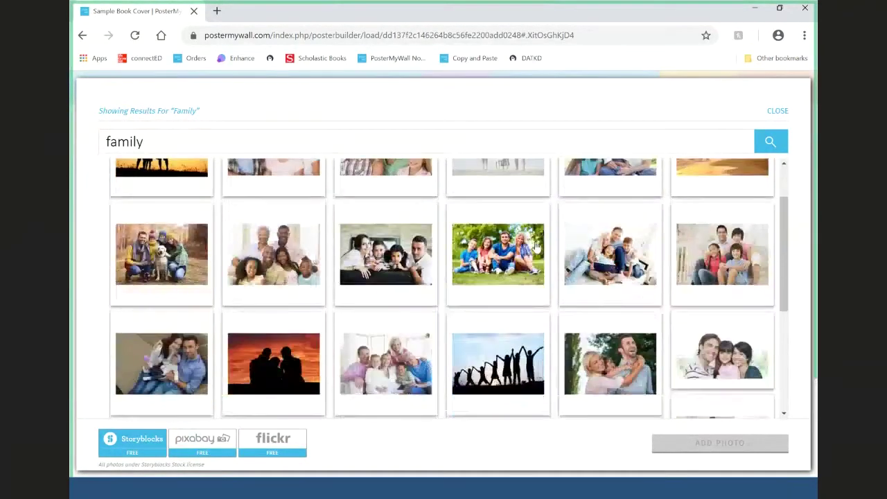
{"action": "scroll", "coordinate": [536, 246], "scroll_direction": "down", "scroll_amount": 6}
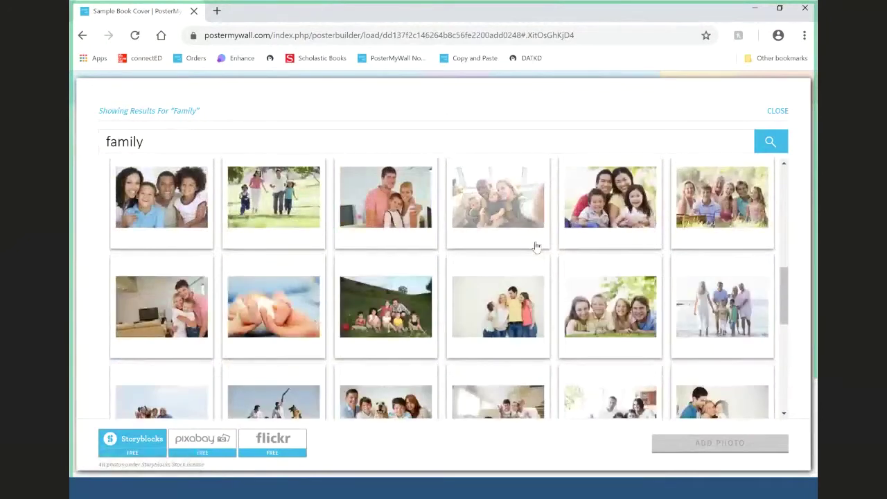
{"action": "scroll", "coordinate": [536, 246], "scroll_direction": "down", "scroll_amount": 5}
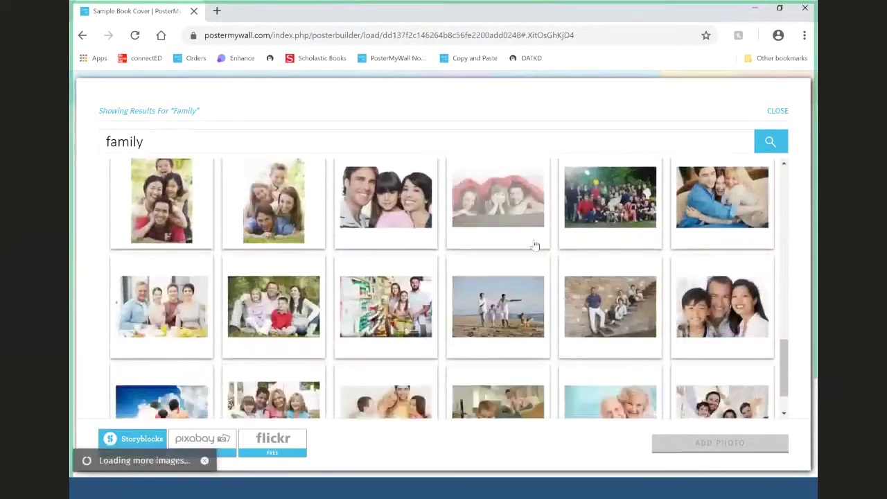
{"action": "scroll", "coordinate": [536, 246], "scroll_direction": "down", "scroll_amount": 3}
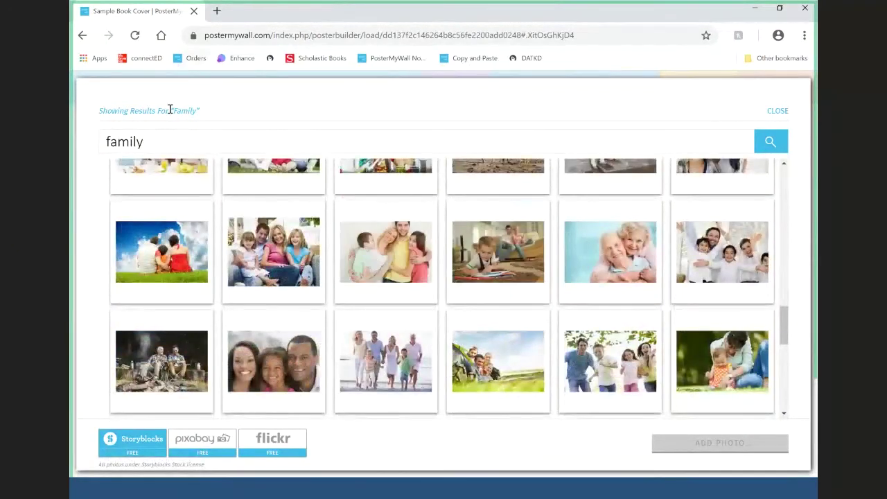
{"action": "mouse_move", "coordinate": [168, 141]}
{"action": "left_click", "coordinate": [201, 443]}
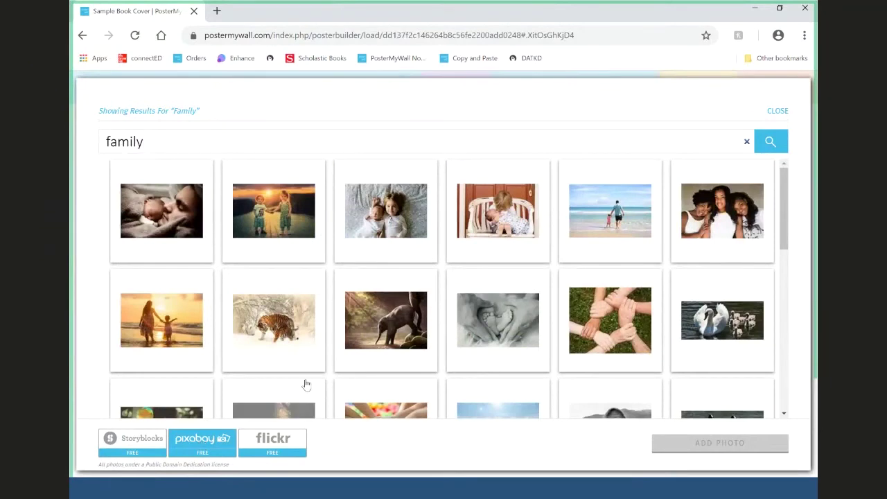
{"action": "scroll", "coordinate": [398, 312], "scroll_direction": "down", "scroll_amount": 10}
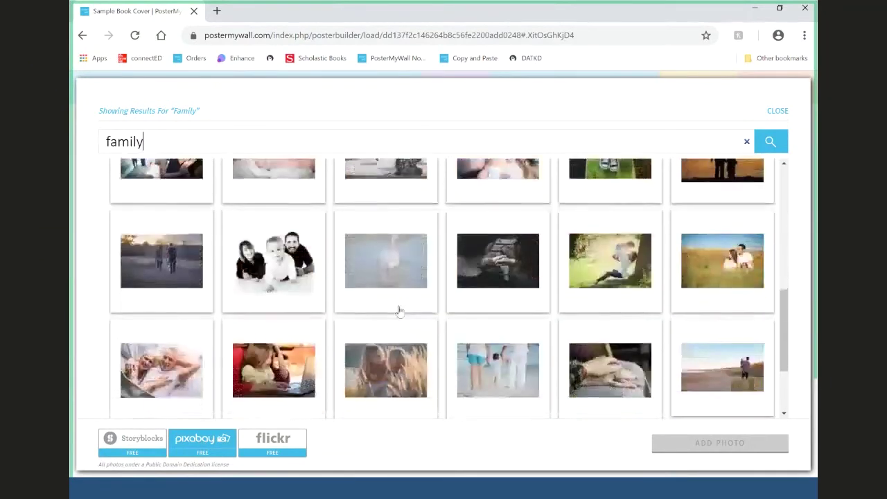
{"action": "scroll", "coordinate": [399, 312], "scroll_direction": "down", "scroll_amount": 3}
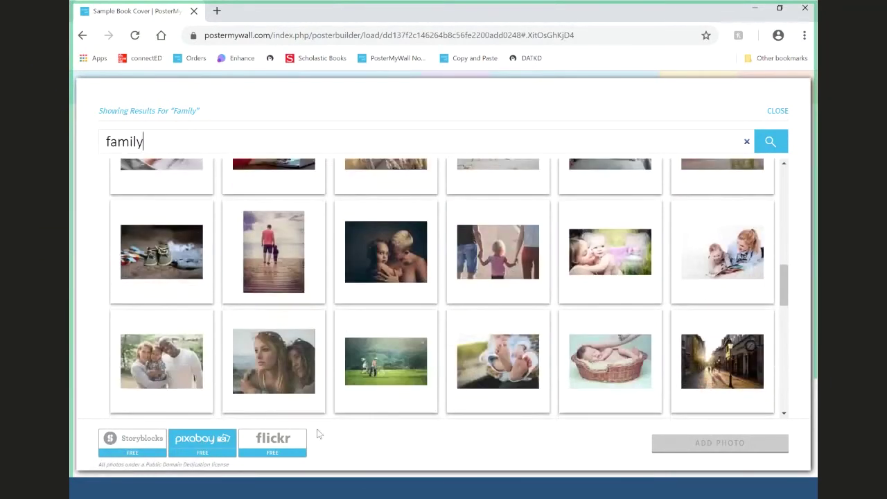
{"action": "left_click", "coordinate": [292, 447]}
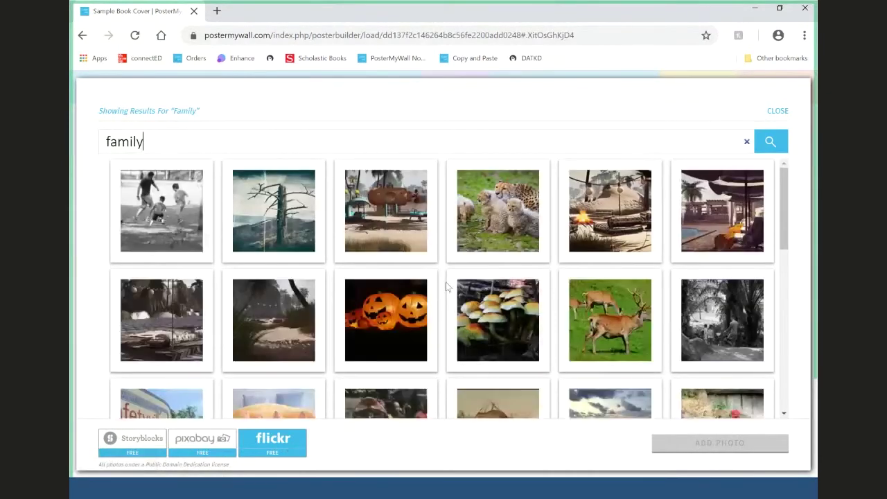
{"action": "scroll", "coordinate": [447, 286], "scroll_direction": "down", "scroll_amount": 10}
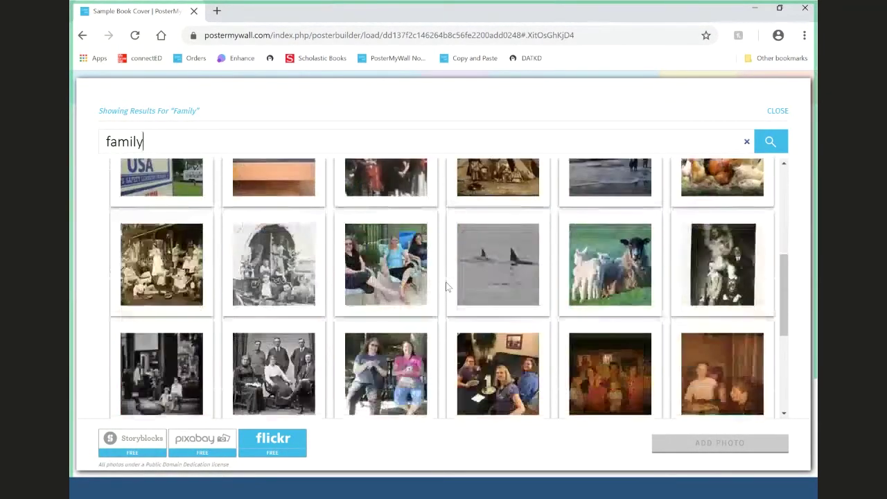
{"action": "scroll", "coordinate": [446, 286], "scroll_direction": "down", "scroll_amount": 2}
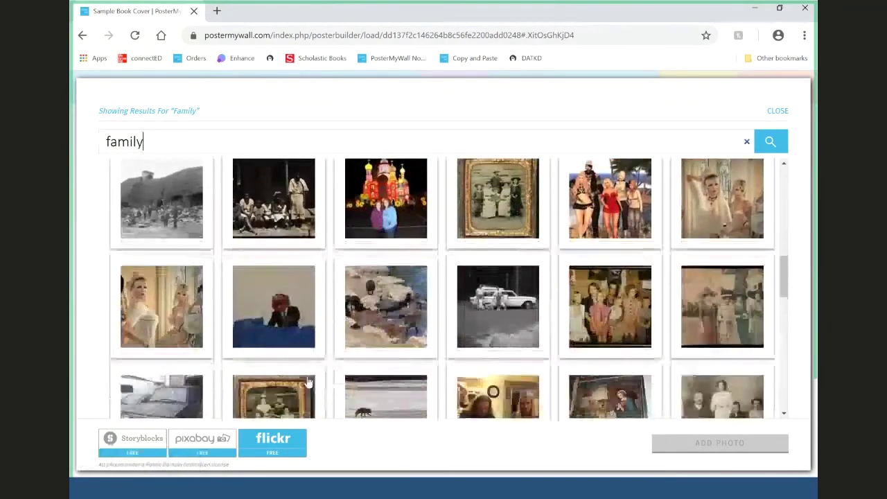
- Back in Storyblocks, pick the family silhouette at sunset photo and add it
{"action": "left_click", "coordinate": [128, 442]}
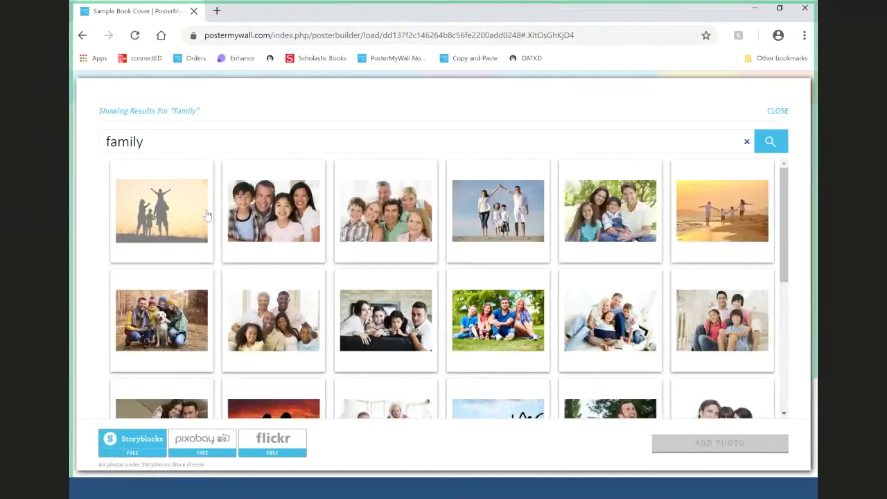
{"action": "left_click", "coordinate": [205, 213]}
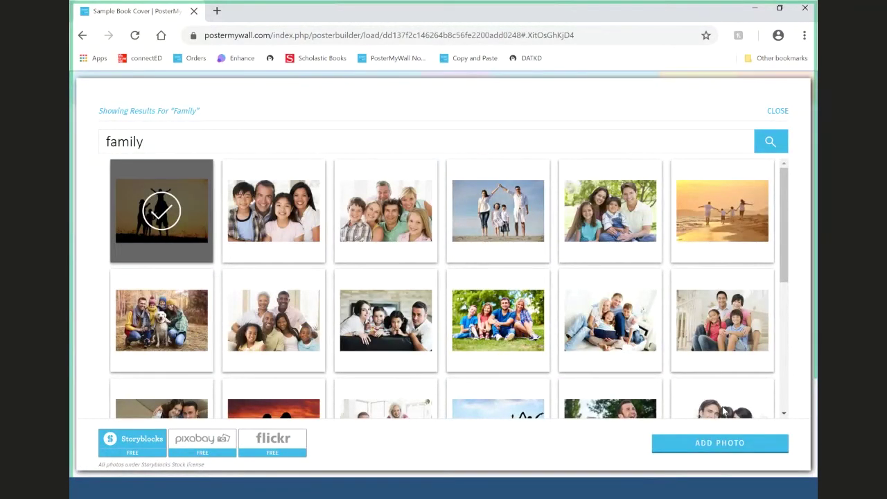
{"action": "left_click", "coordinate": [744, 442]}
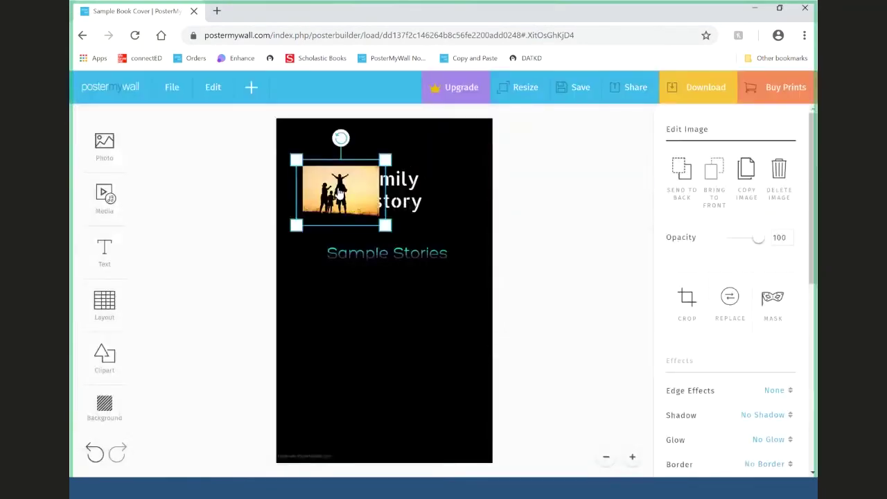
- Move and enlarge the family photo beneath Sample Stories, then nudge it slightly left
{"action": "left_click_drag", "start_coordinate": [337, 186], "coordinate": [382, 307]}
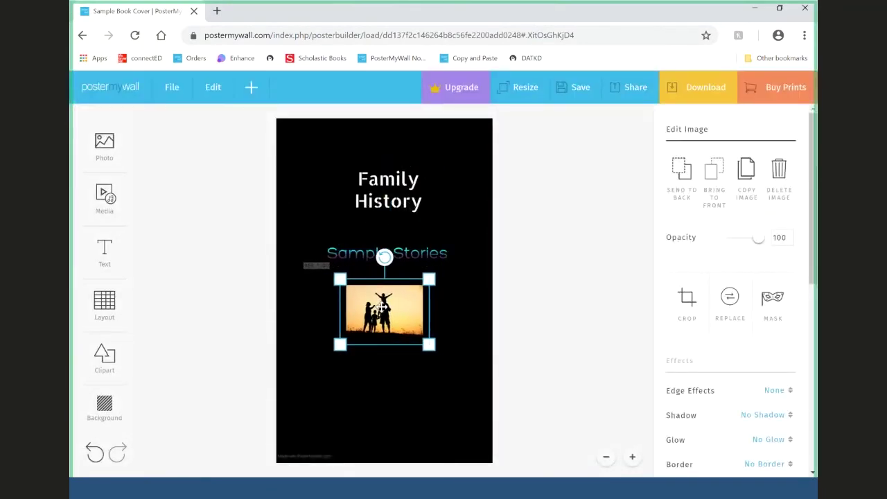
{"action": "left_click_drag", "start_coordinate": [429, 280], "coordinate": [464, 255]}
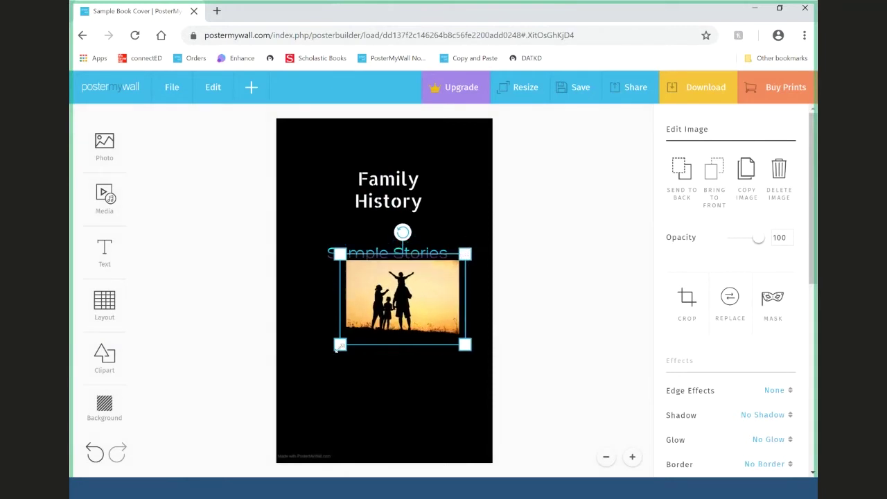
{"action": "left_click_drag", "start_coordinate": [337, 349], "coordinate": [303, 386]}
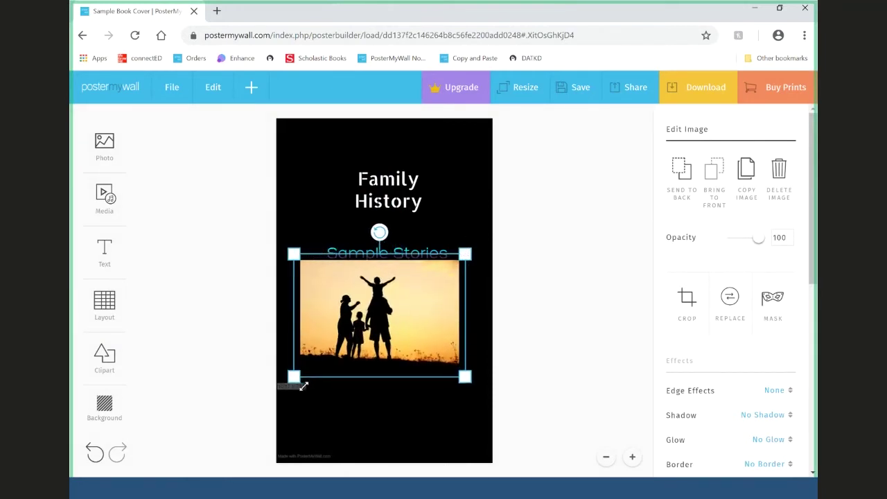
{"action": "left_click_drag", "start_coordinate": [380, 325], "coordinate": [394, 340]}
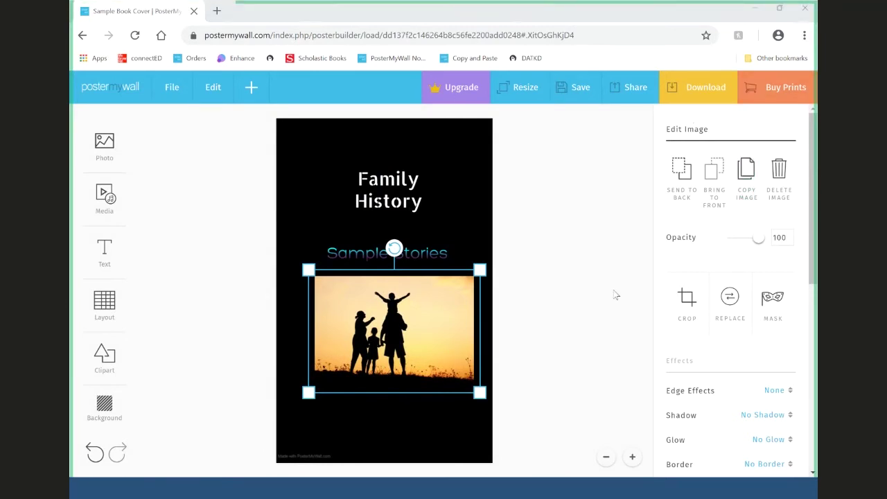
{"action": "left_click_drag", "start_coordinate": [429, 340], "coordinate": [421, 345]}
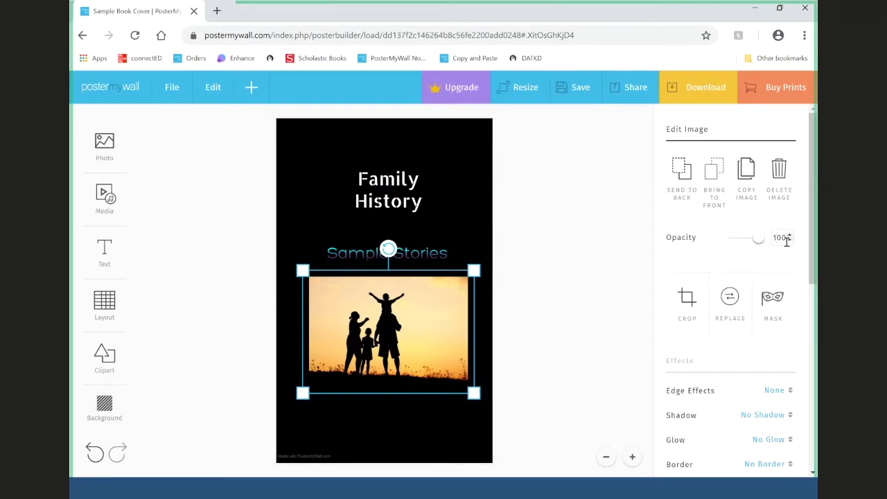
- Try 75 opacity on the family photo and move it, then undo back to full opacity
{"action": "left_click_drag", "start_coordinate": [774, 237], "coordinate": [805, 242]}
{"action": "type", "text": "75"}
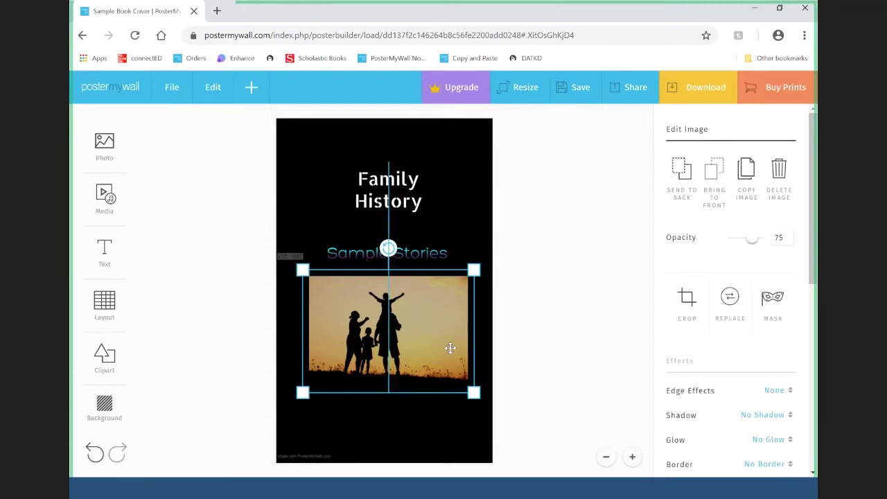
{"action": "left_click_drag", "start_coordinate": [452, 349], "coordinate": [448, 365]}
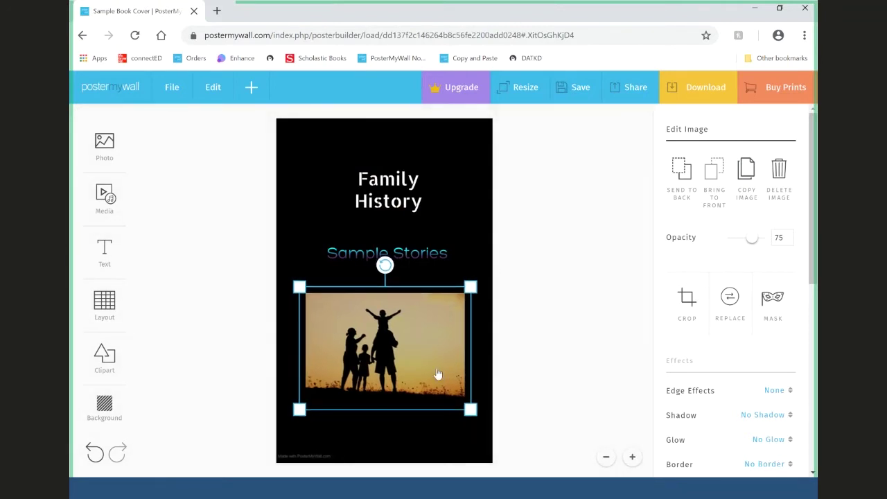
{"action": "key", "text": "ctrl+z"}
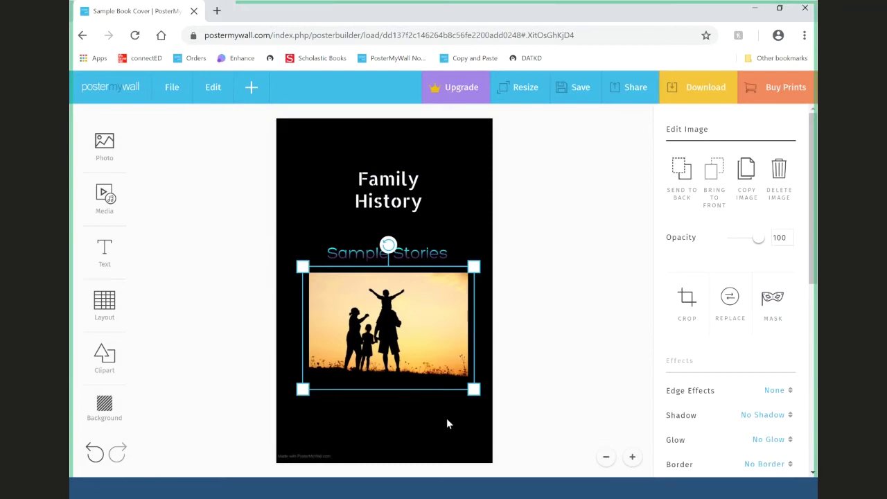
- Scroll through the 'family' stock photo results, then close the library without adding one
{"action": "mouse_move", "coordinate": [124, 149]}
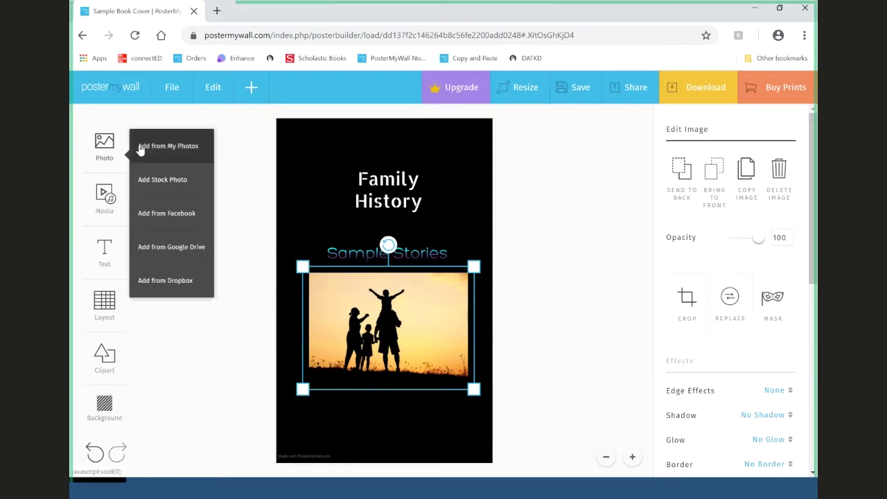
{"action": "left_click", "coordinate": [171, 181]}
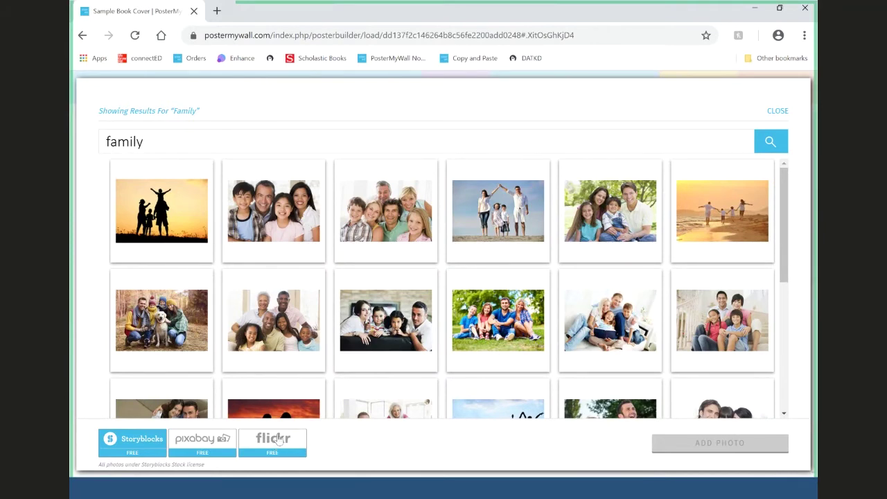
{"action": "scroll", "coordinate": [365, 352], "scroll_direction": "down", "scroll_amount": 5}
{"action": "scroll", "coordinate": [366, 352], "scroll_direction": "up", "scroll_amount": 5}
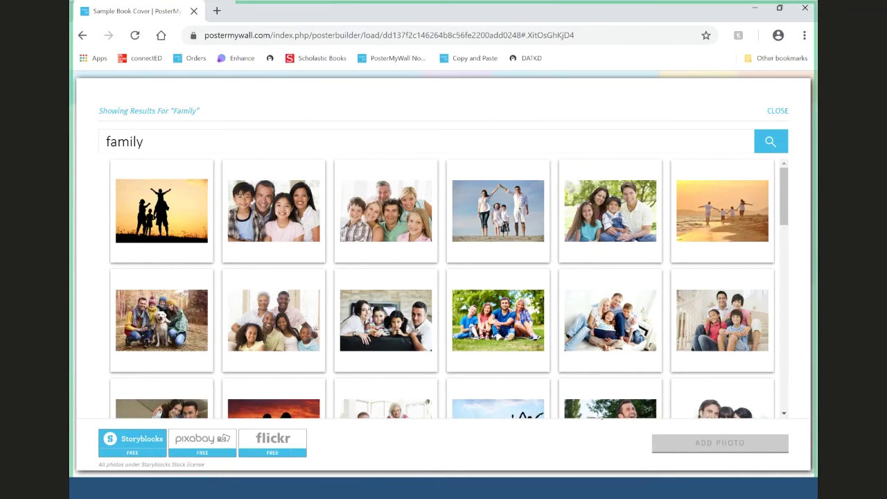
{"action": "left_click", "coordinate": [777, 111]}
- Reselect the family photo and rerun the stock photo search for 'family'
{"action": "left_click", "coordinate": [564, 353]}
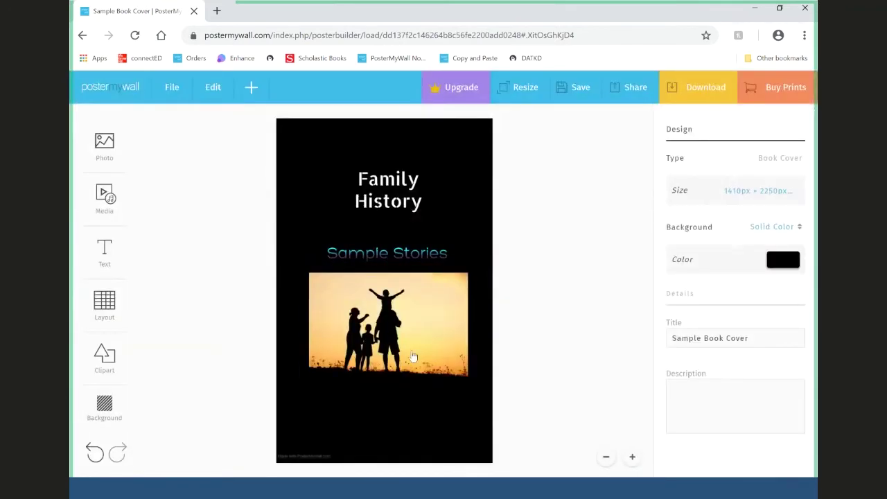
{"action": "left_click", "coordinate": [413, 356]}
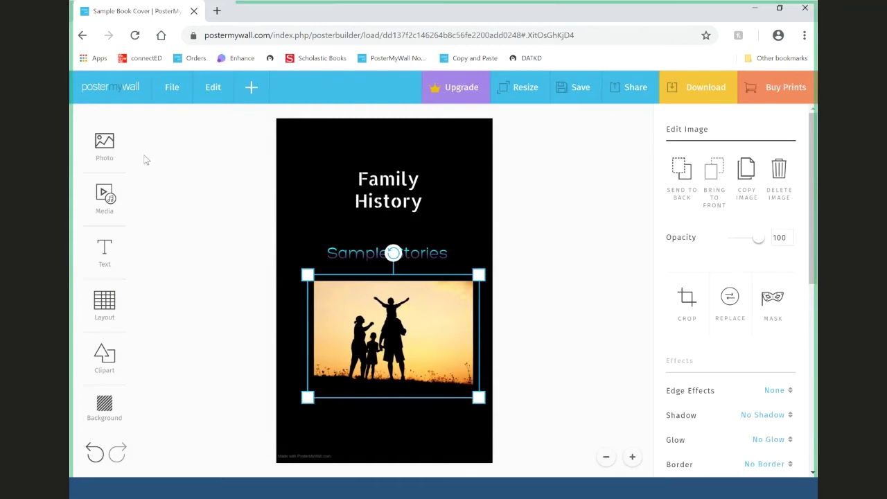
{"action": "left_click", "coordinate": [108, 147]}
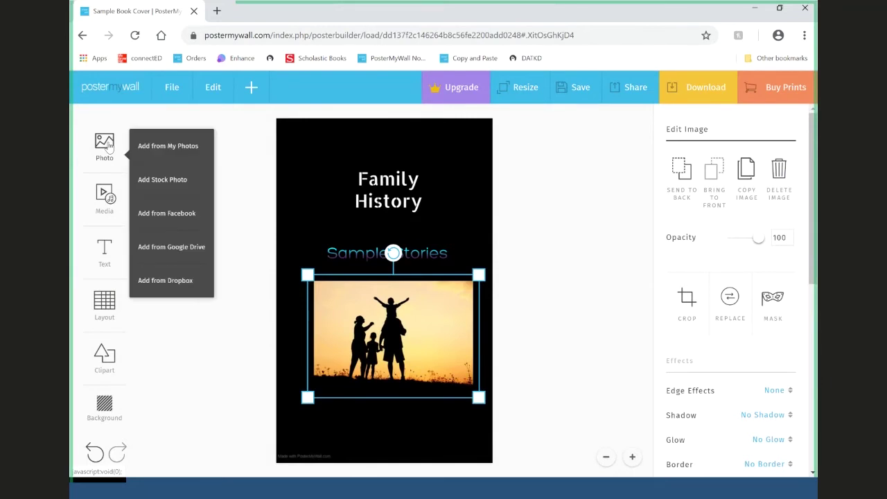
{"action": "left_click", "coordinate": [167, 181]}
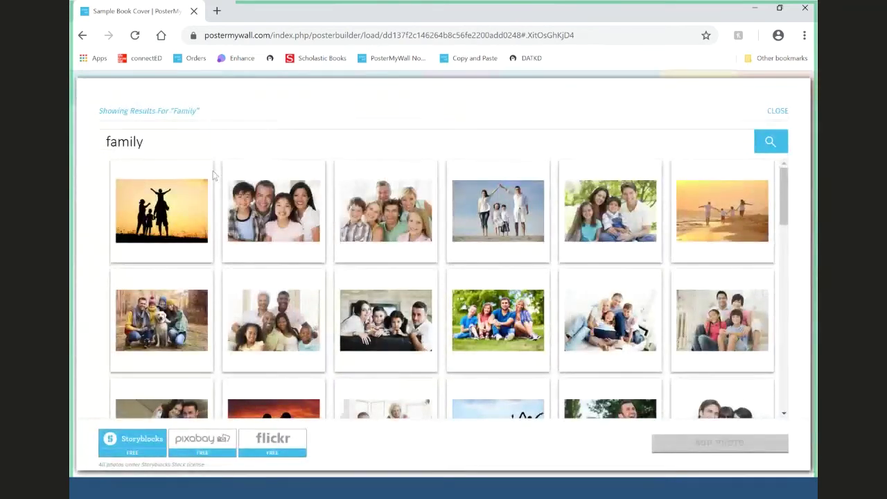
{"action": "left_click_drag", "start_coordinate": [159, 141], "coordinate": [70, 142]}
{"action": "key", "text": "BackSpace"}
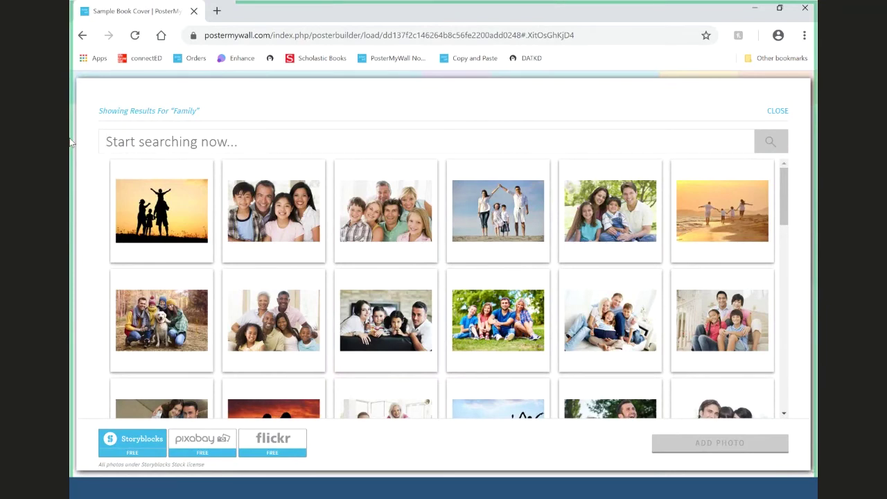
{"action": "scroll", "coordinate": [434, 316], "scroll_direction": "down", "scroll_amount": 2}
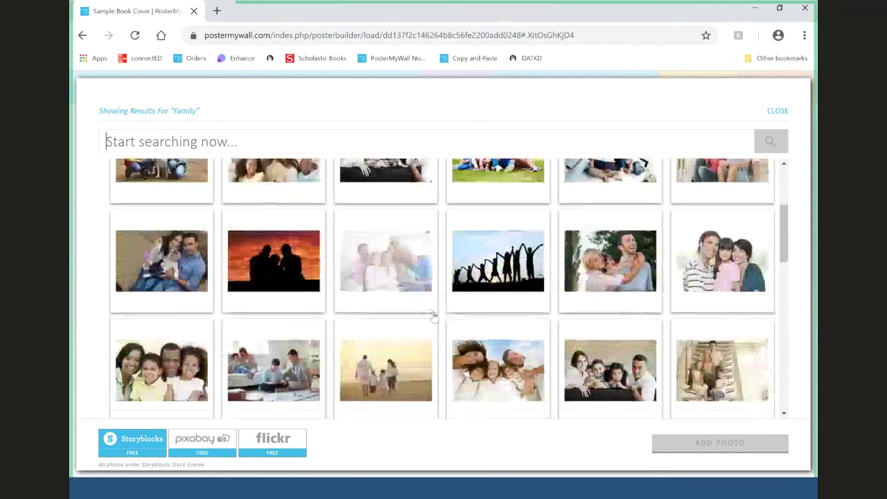
{"action": "scroll", "coordinate": [434, 316], "scroll_direction": "up", "scroll_amount": 2}
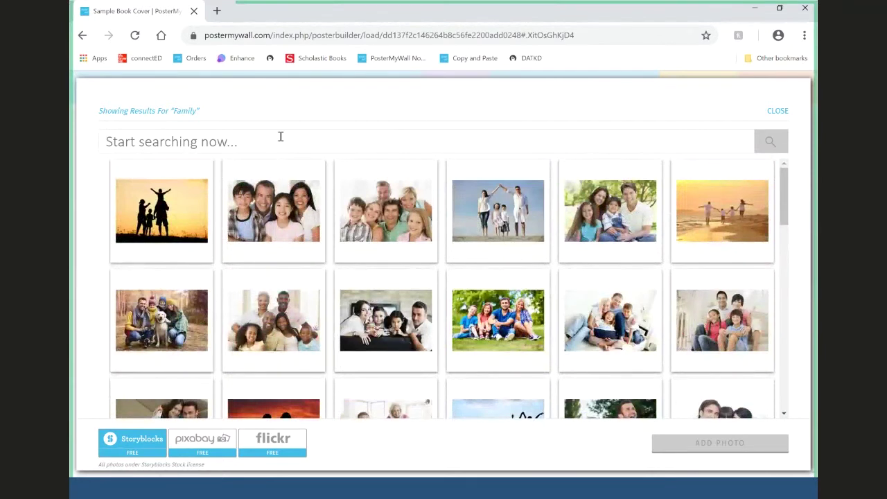
{"action": "type", "text": "fma"}
{"action": "key", "text": "BackSpace"}
{"action": "key", "text": "BackSpace"}
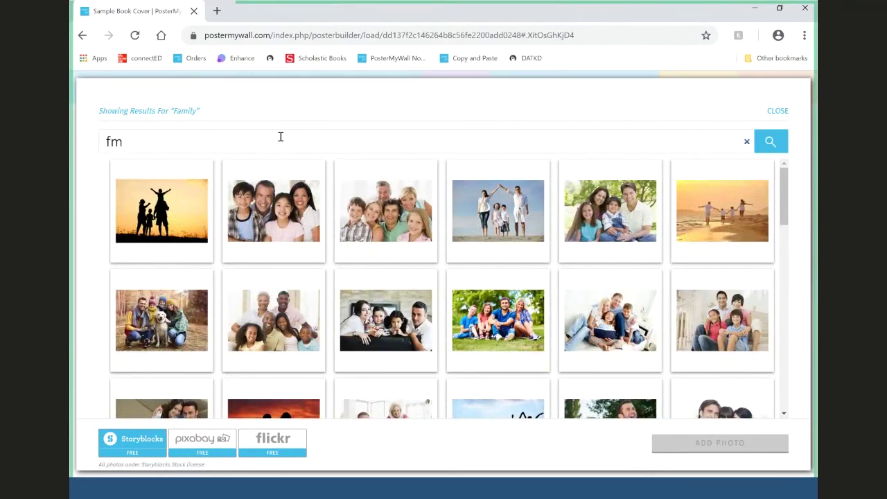
{"action": "type", "text": "amily"}
{"action": "key", "text": "Return"}
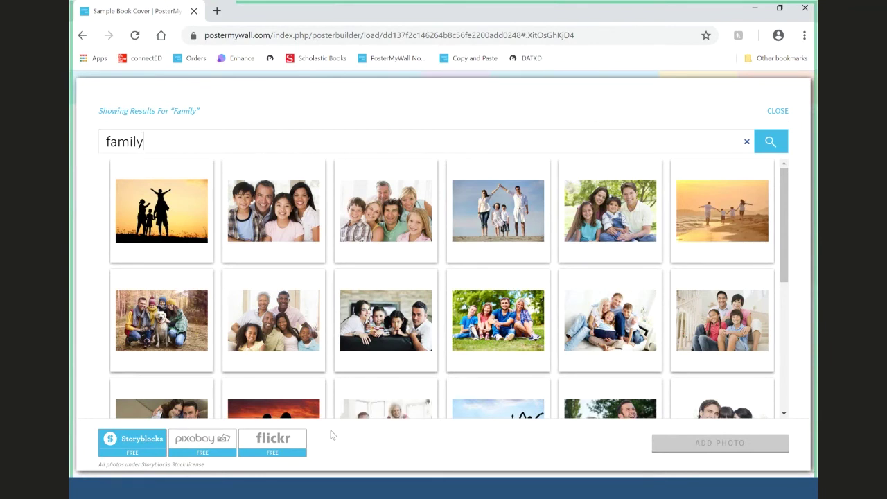
- Compare flickr, pixabay and Storyblocks family results, then close without adding a photo
{"action": "left_click", "coordinate": [294, 442]}
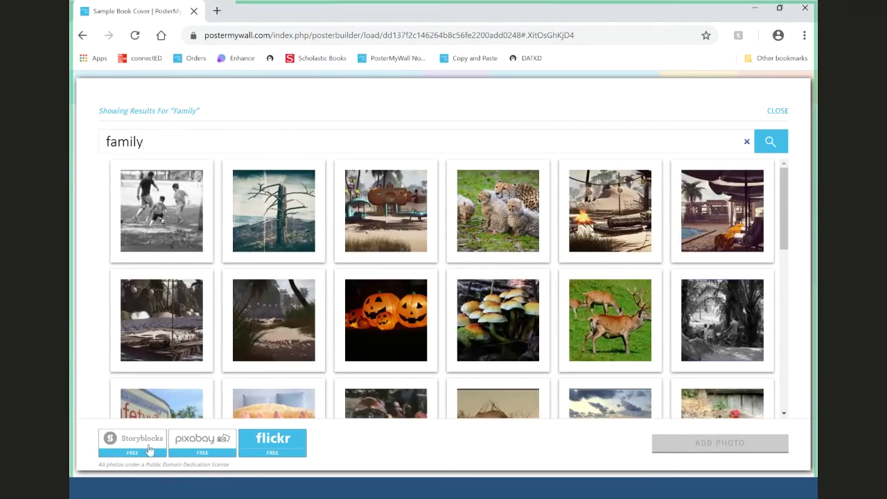
{"action": "left_click", "coordinate": [194, 444]}
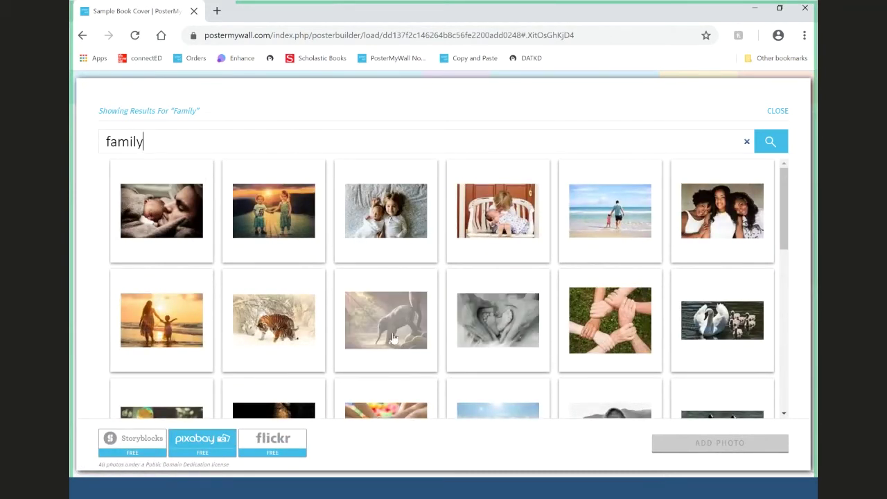
{"action": "scroll", "coordinate": [456, 323], "scroll_direction": "down", "scroll_amount": 3}
{"action": "scroll", "coordinate": [456, 324], "scroll_direction": "down", "scroll_amount": 10}
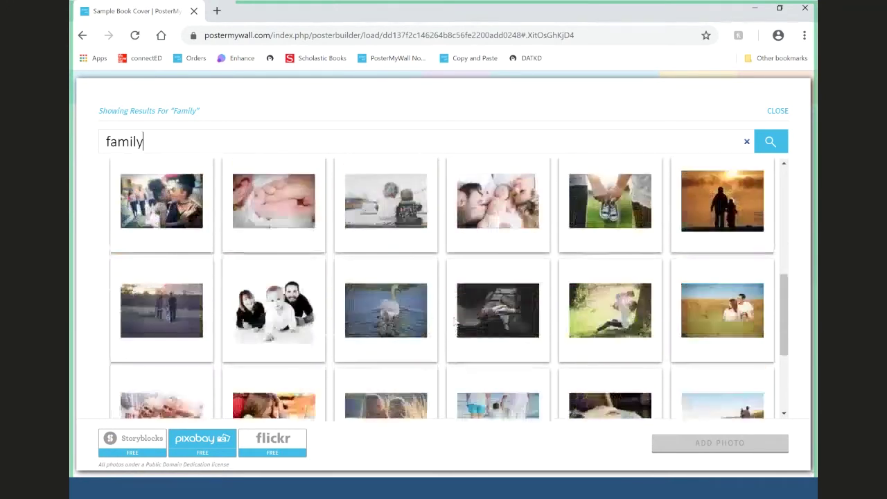
{"action": "scroll", "coordinate": [454, 322], "scroll_direction": "down", "scroll_amount": 5}
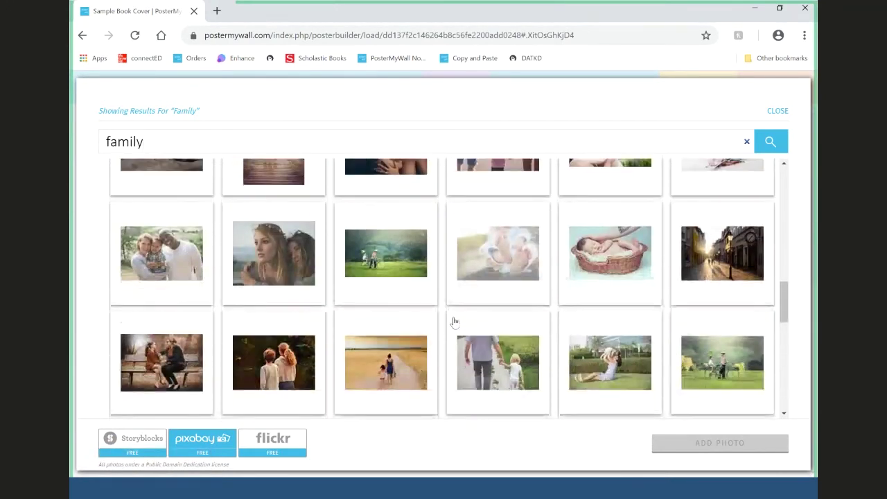
{"action": "scroll", "coordinate": [454, 322], "scroll_direction": "down", "scroll_amount": 5}
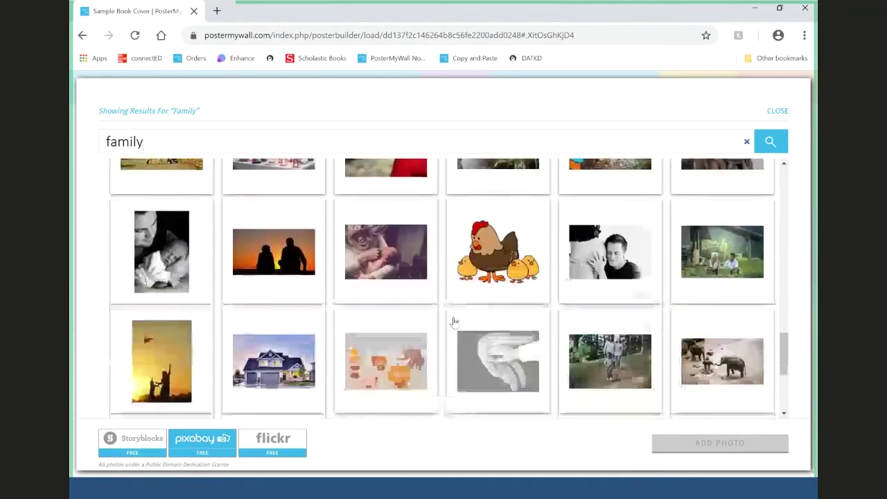
{"action": "left_click", "coordinate": [152, 442]}
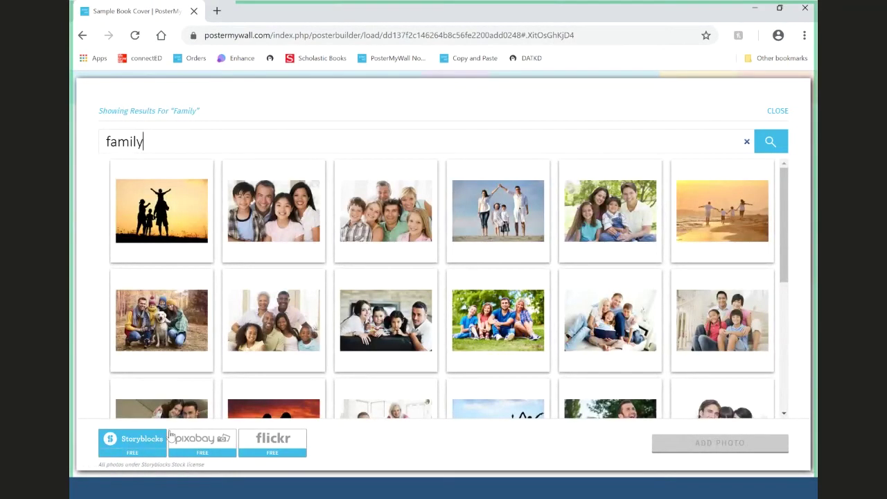
{"action": "scroll", "coordinate": [444, 291], "scroll_direction": "down", "scroll_amount": 5}
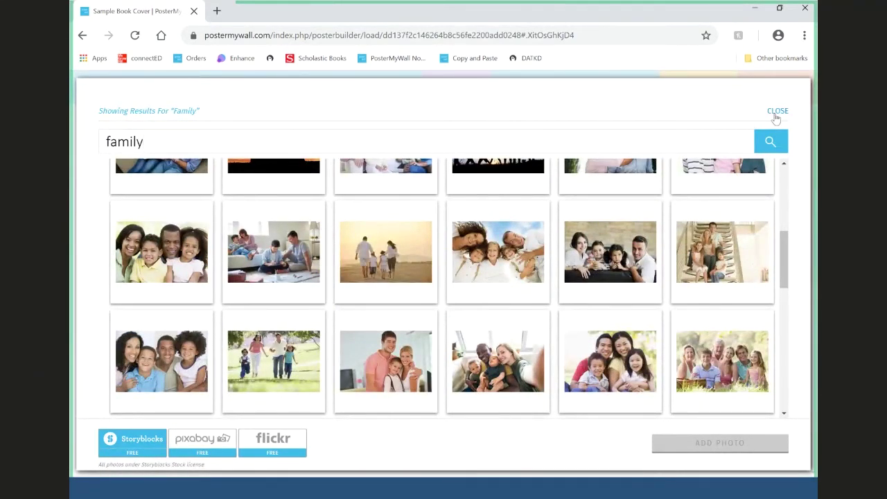
{"action": "left_click", "coordinate": [777, 112]}
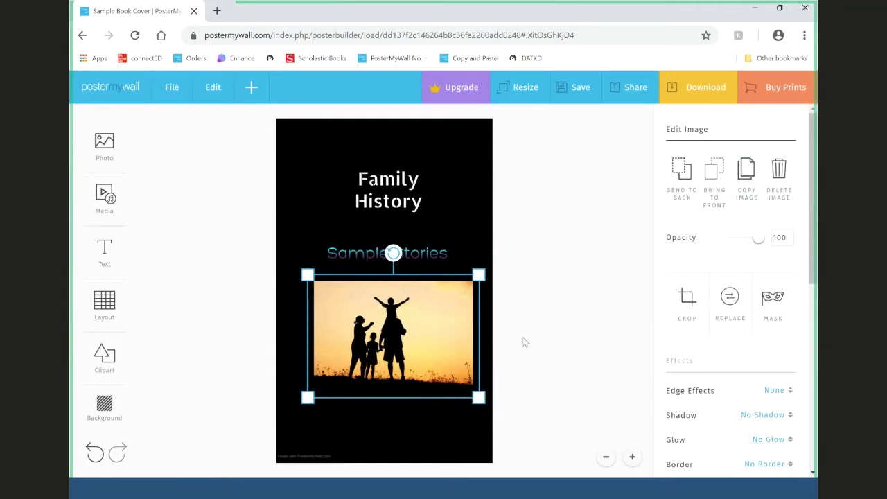
- Shift the family photo left, then slightly right so it sits centred below Sample Stories
{"action": "left_click_drag", "start_coordinate": [423, 341], "coordinate": [413, 341]}
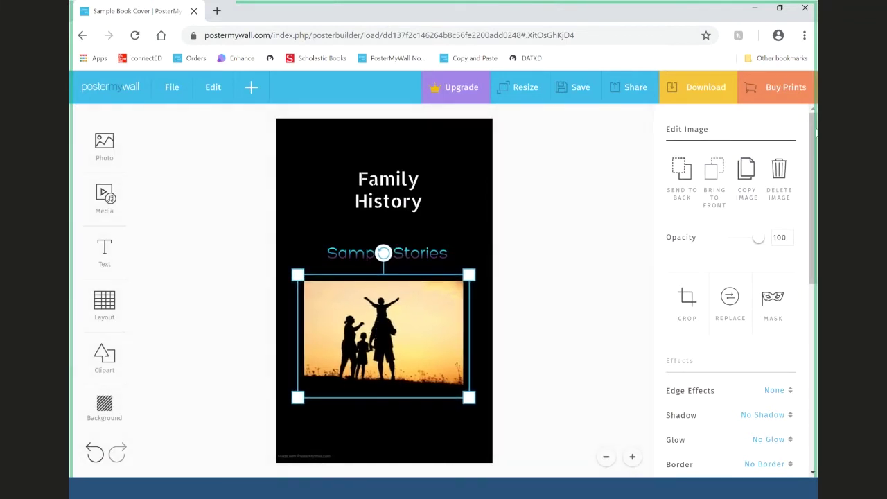
{"action": "scroll", "coordinate": [736, 233], "scroll_direction": "down", "scroll_amount": 3}
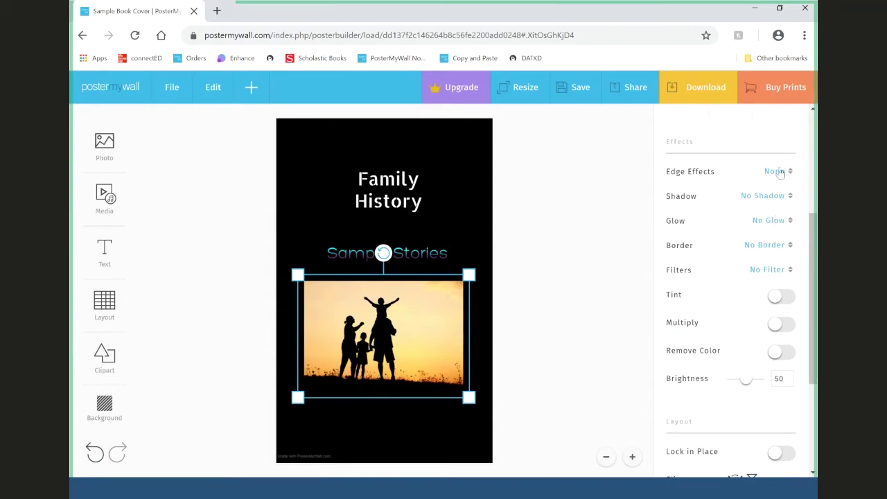
{"action": "left_click_drag", "start_coordinate": [421, 347], "coordinate": [423, 348]}
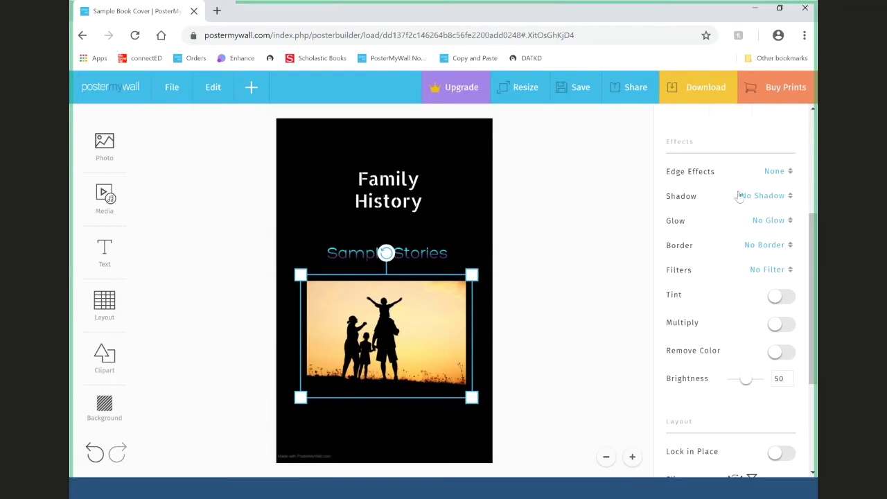
- Try Torn Paper, Oval and Rectangle edges on the family photo, then settle on Scratched
{"action": "left_click", "coordinate": [773, 173]}
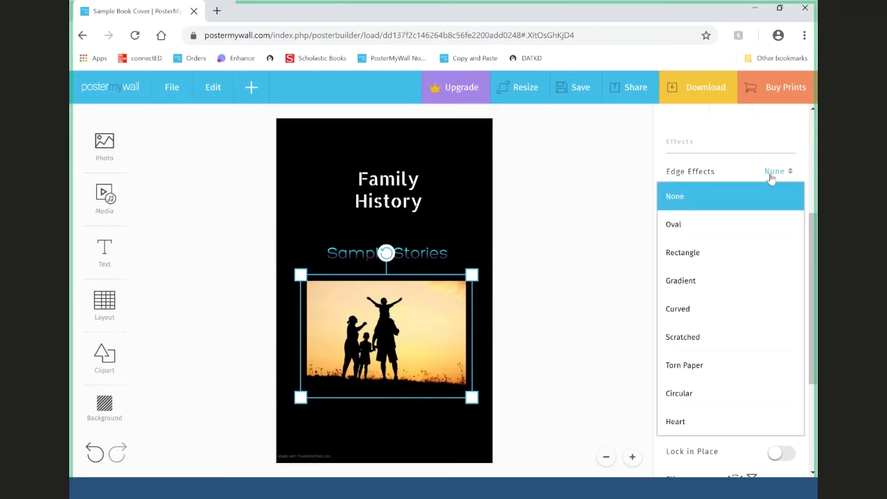
{"action": "left_click", "coordinate": [754, 365]}
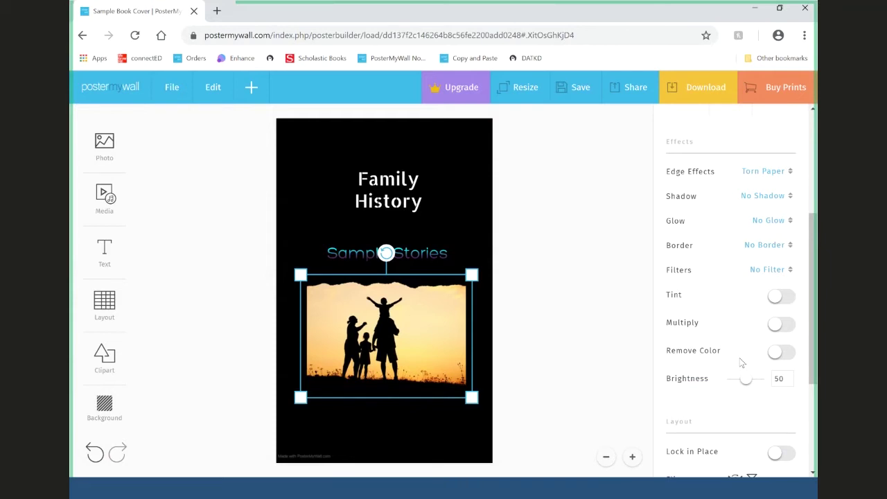
{"action": "left_click", "coordinate": [757, 172]}
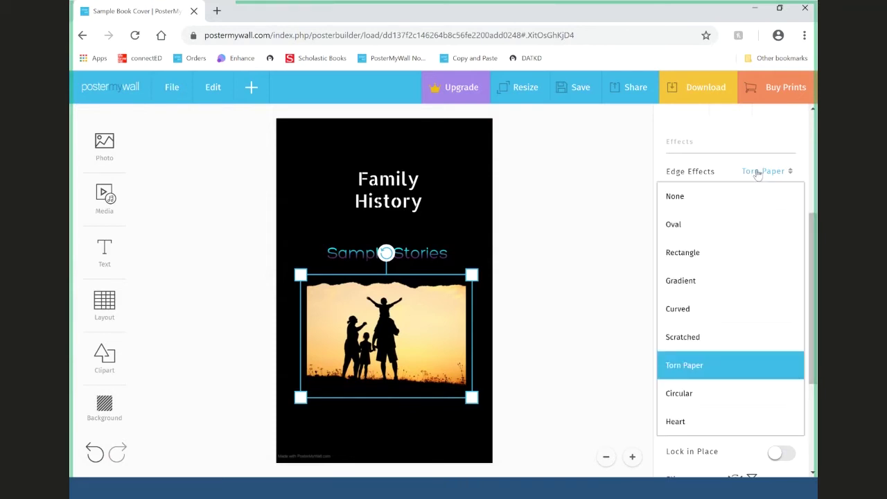
{"action": "left_click", "coordinate": [746, 230]}
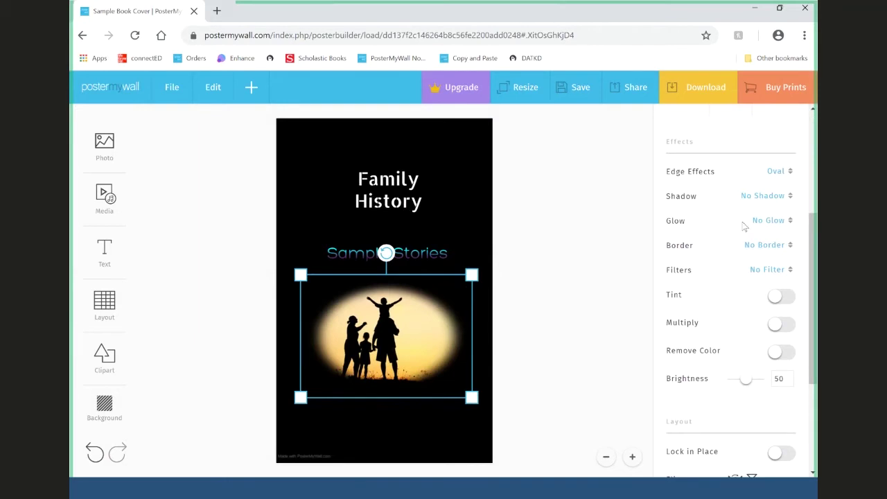
{"action": "left_click", "coordinate": [773, 179]}
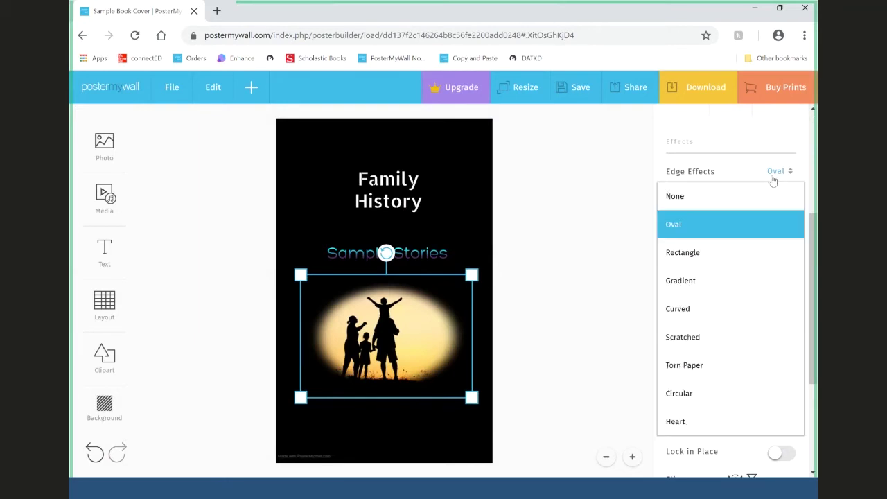
{"action": "left_click", "coordinate": [765, 253]}
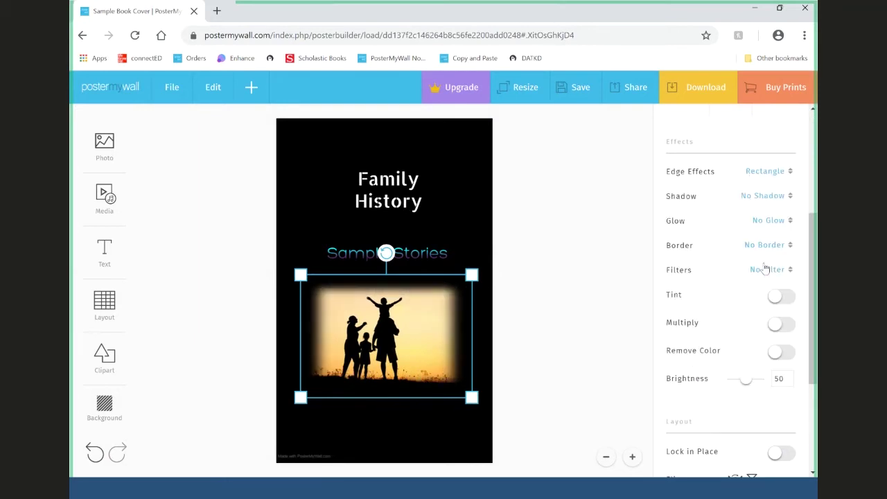
{"action": "left_click", "coordinate": [773, 173]}
{"action": "left_click", "coordinate": [754, 336]}
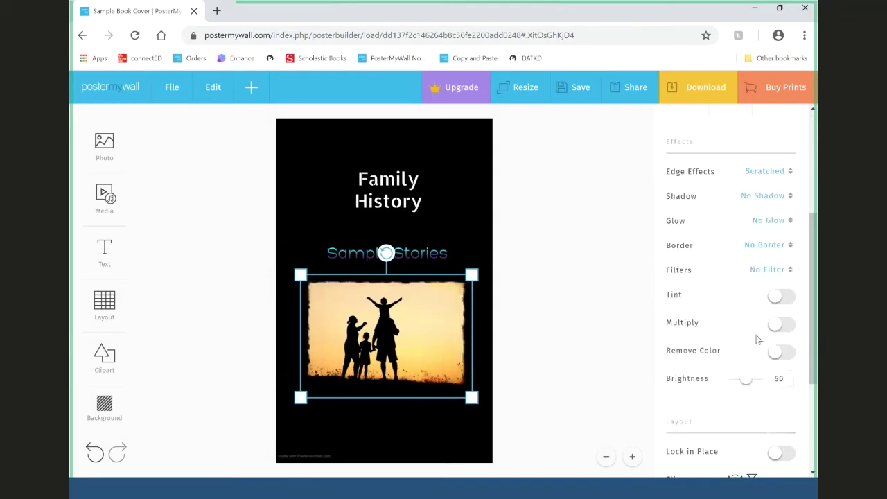
{"action": "left_click", "coordinate": [566, 308]}
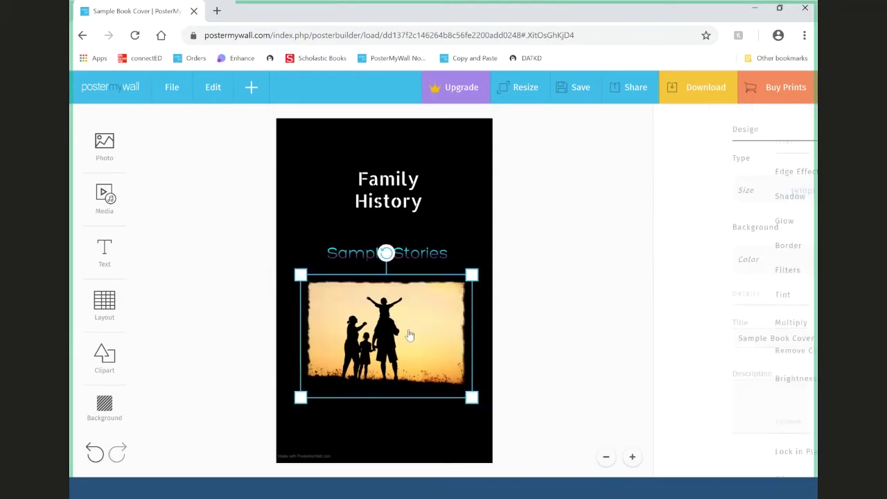
{"action": "left_click", "coordinate": [408, 335]}
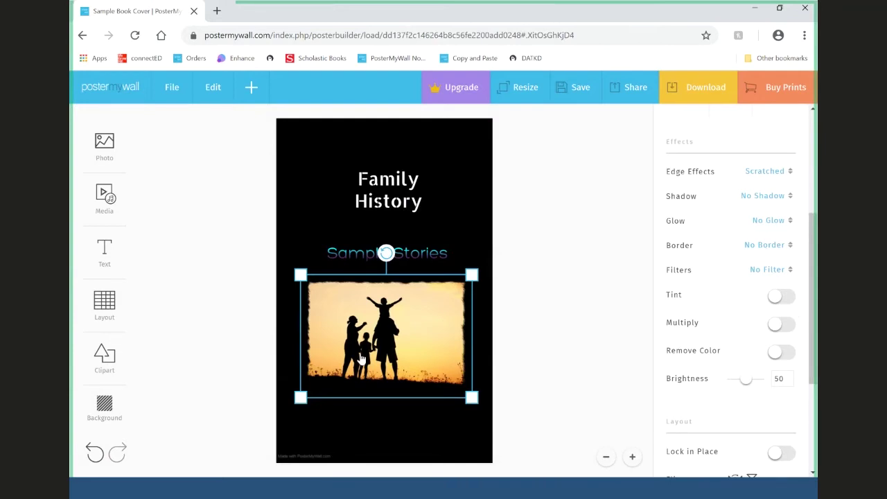
{"action": "left_click", "coordinate": [764, 270]}
- Try Black & White, Sepia and Invert filters, settling on Black & White with a slight nudge
{"action": "left_click", "coordinate": [753, 319]}
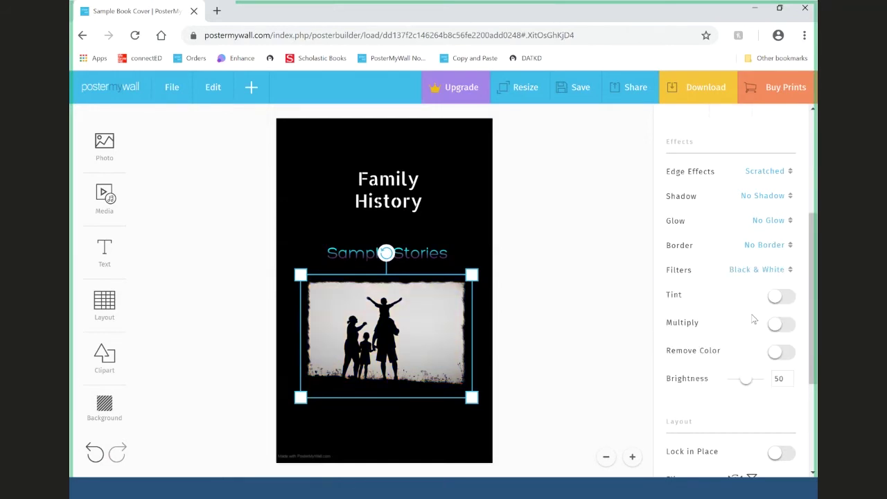
{"action": "left_click", "coordinate": [771, 274]}
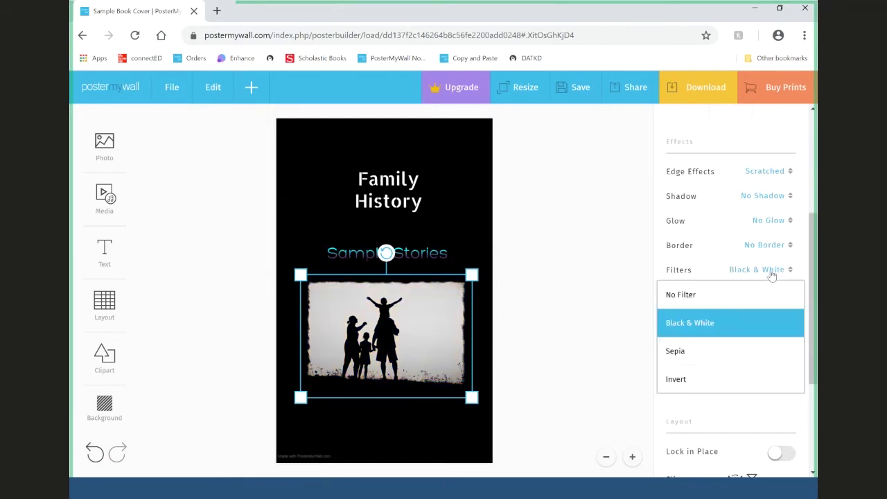
{"action": "left_click", "coordinate": [759, 359]}
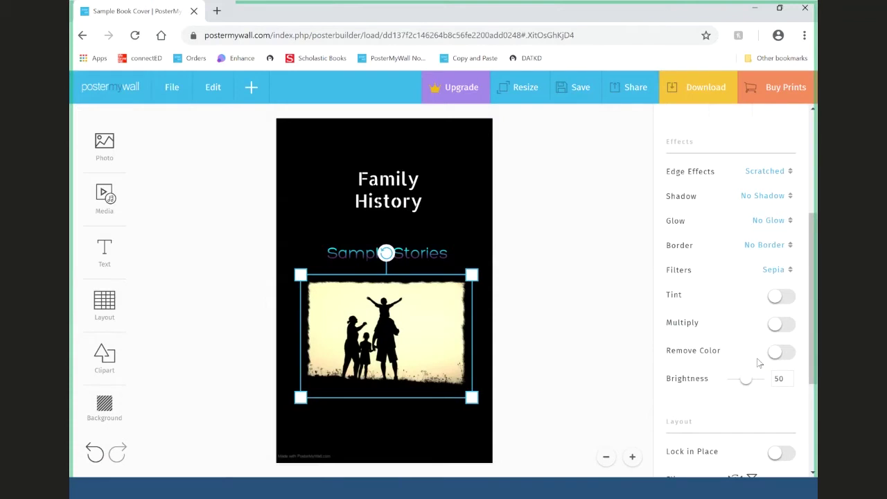
{"action": "left_click", "coordinate": [768, 271]}
{"action": "left_click", "coordinate": [747, 379]}
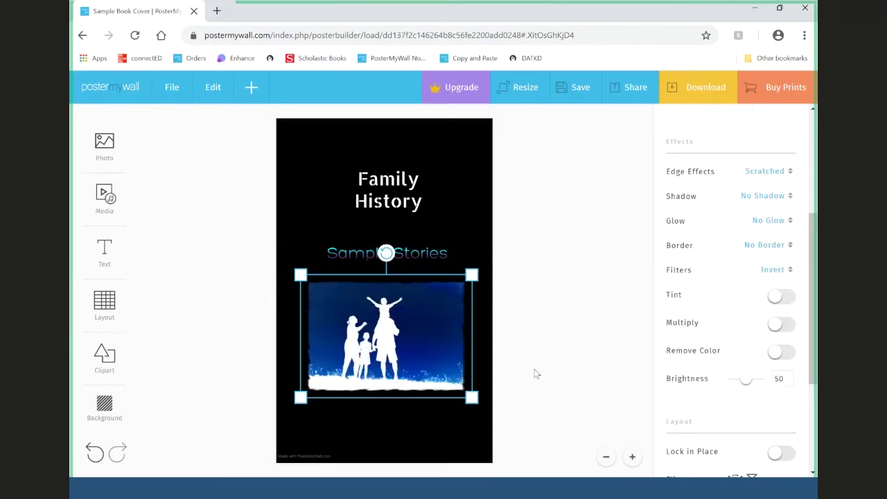
{"action": "left_click", "coordinate": [770, 269]}
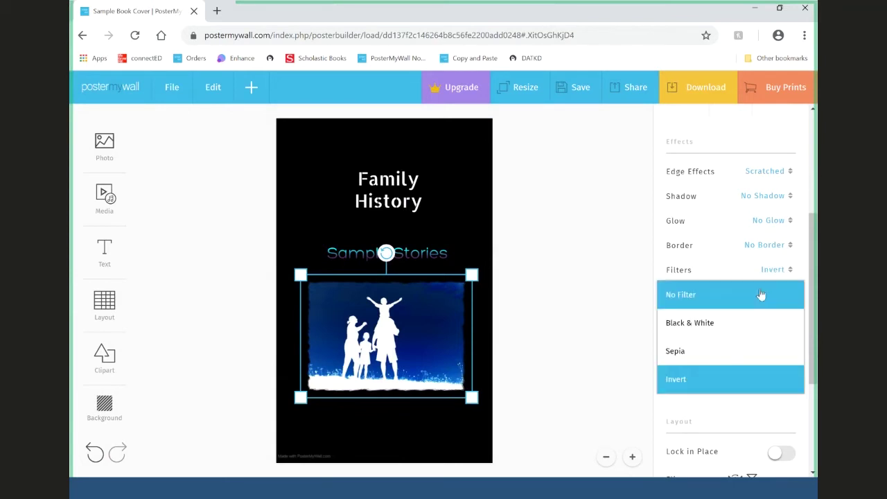
{"action": "left_click", "coordinate": [694, 321]}
{"action": "left_click_drag", "start_coordinate": [373, 344], "coordinate": [373, 342]}
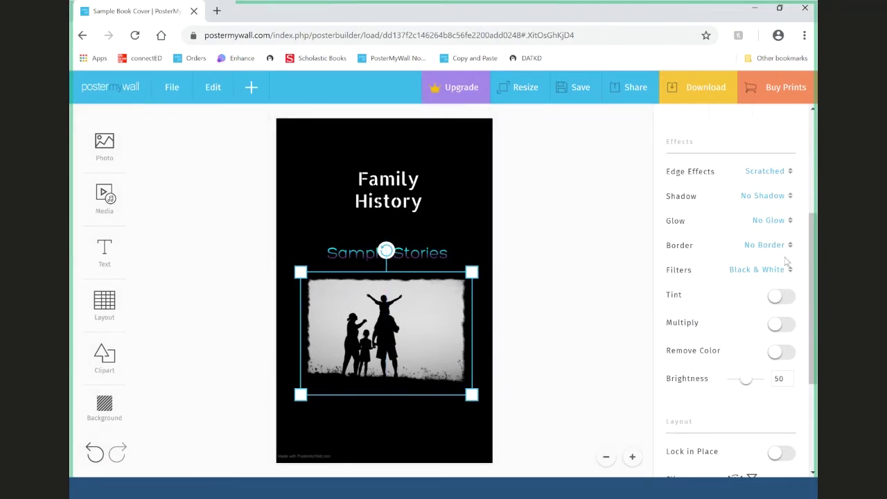
{"action": "left_click", "coordinate": [589, 231]}
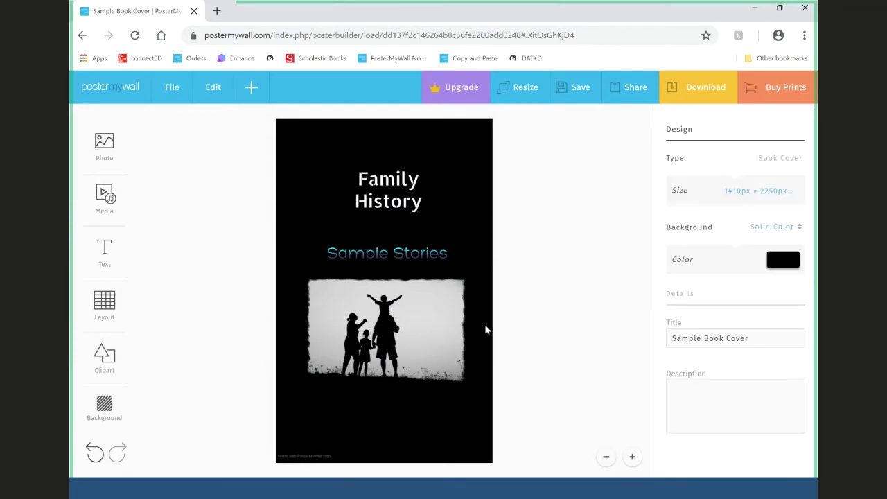
- Move the family photo up the cover and drop the Sample Stories subtitle below it
{"action": "left_click", "coordinate": [425, 342]}
{"action": "left_click_drag", "start_coordinate": [426, 342], "coordinate": [427, 334]}
{"action": "left_click", "coordinate": [565, 294]}
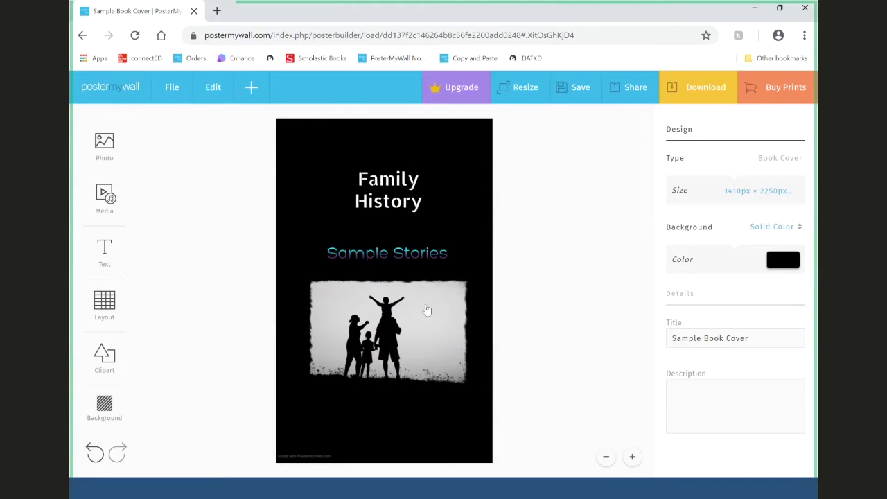
{"action": "left_click_drag", "start_coordinate": [423, 253], "coordinate": [434, 400]}
{"action": "left_click_drag", "start_coordinate": [393, 306], "coordinate": [389, 256]}
- Fine-tune the layout: photo at the very top, Sample Stories just beneath it
{"action": "left_click_drag", "start_coordinate": [427, 399], "coordinate": [408, 382]}
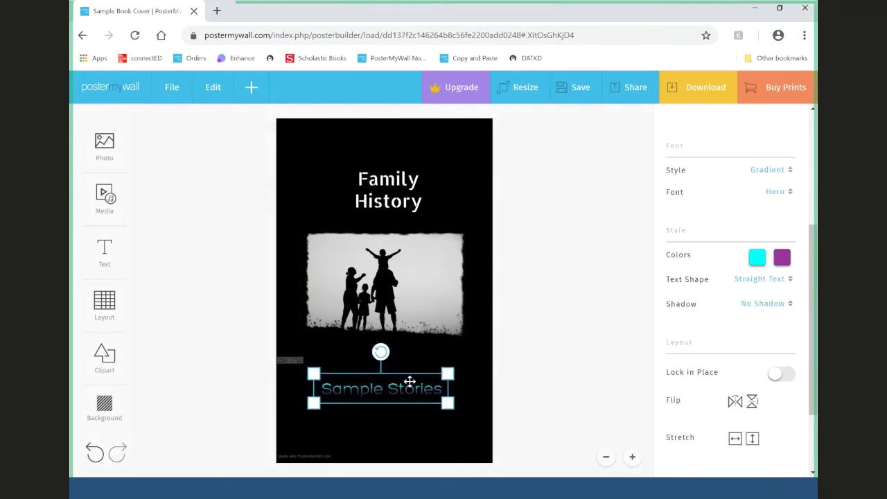
{"action": "left_click_drag", "start_coordinate": [375, 286], "coordinate": [382, 286]}
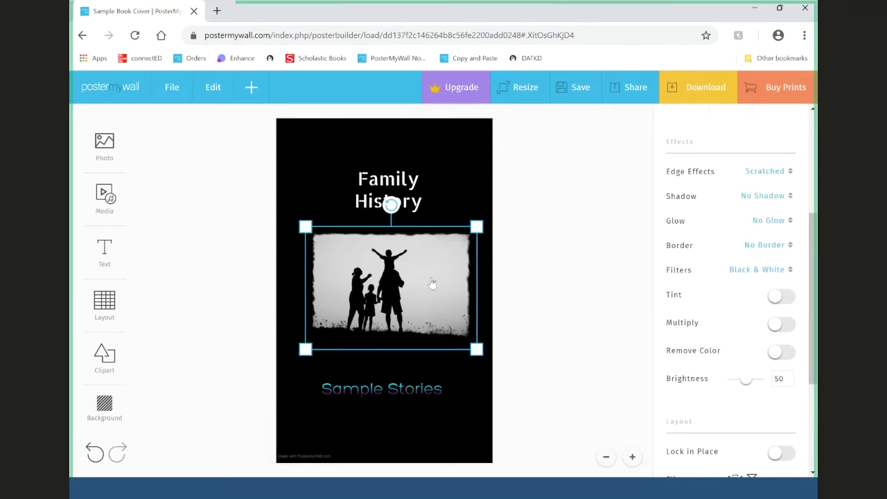
{"action": "left_click_drag", "start_coordinate": [441, 307], "coordinate": [431, 217]}
{"action": "left_click_drag", "start_coordinate": [395, 394], "coordinate": [390, 333]}
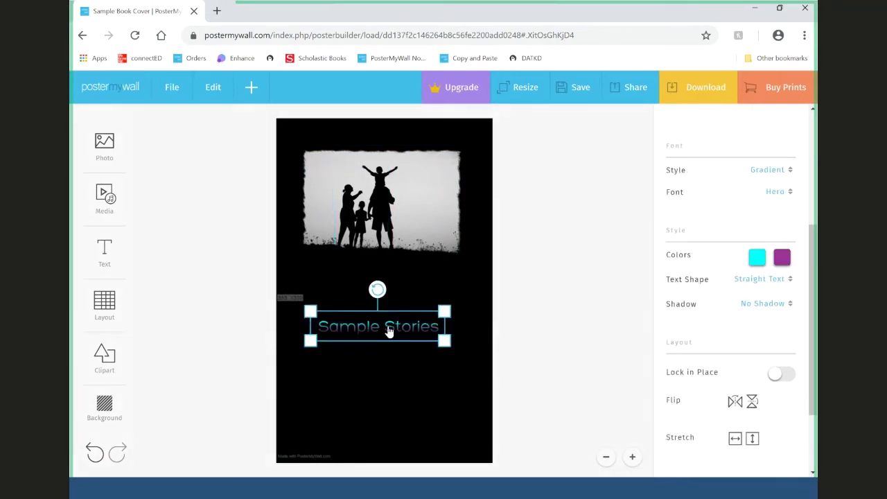
{"action": "scroll", "coordinate": [813, 240], "scroll_direction": "up", "scroll_amount": 5}
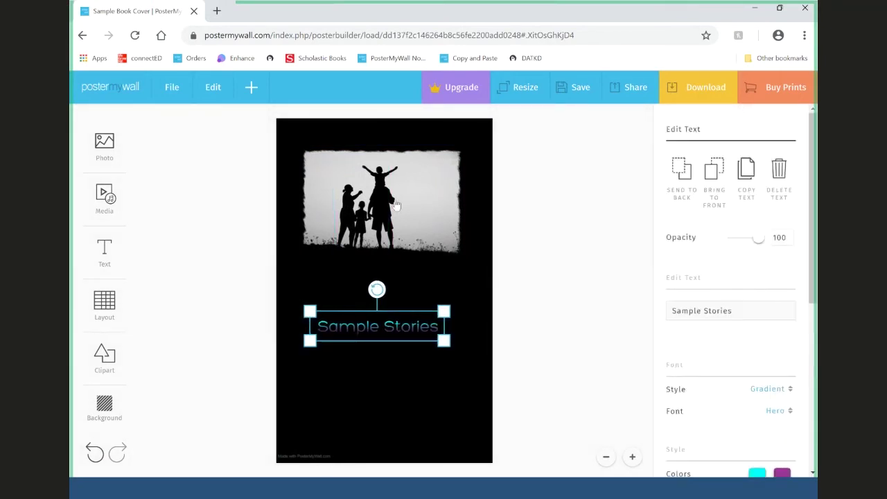
- Send the family photo to the back behind the Family History title, then select the title
{"action": "left_click_drag", "start_coordinate": [396, 206], "coordinate": [401, 205]}
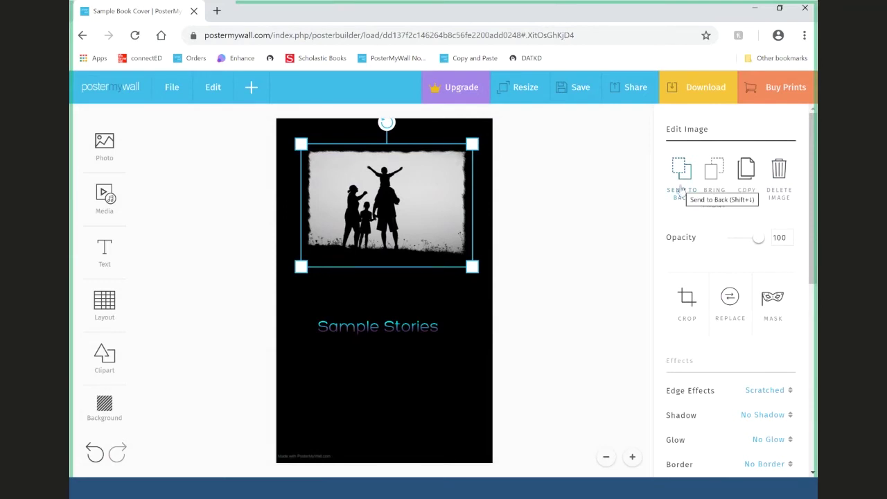
{"action": "left_click", "coordinate": [681, 187]}
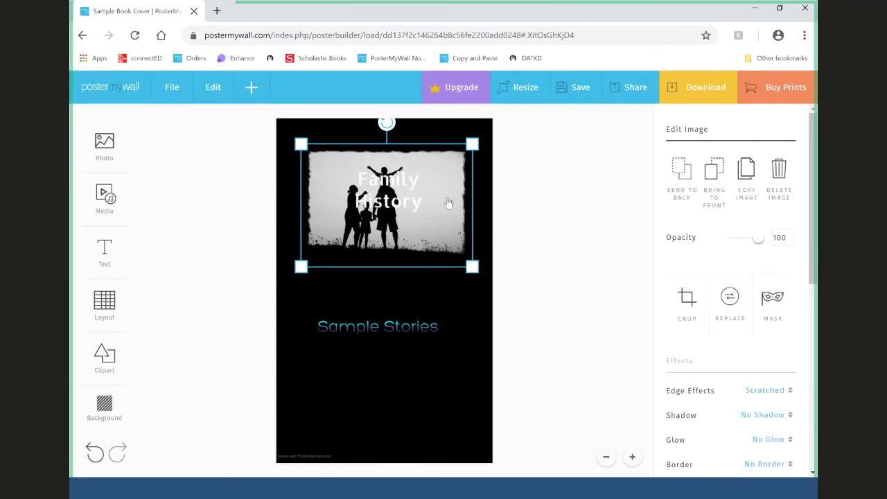
{"action": "left_click", "coordinate": [411, 200]}
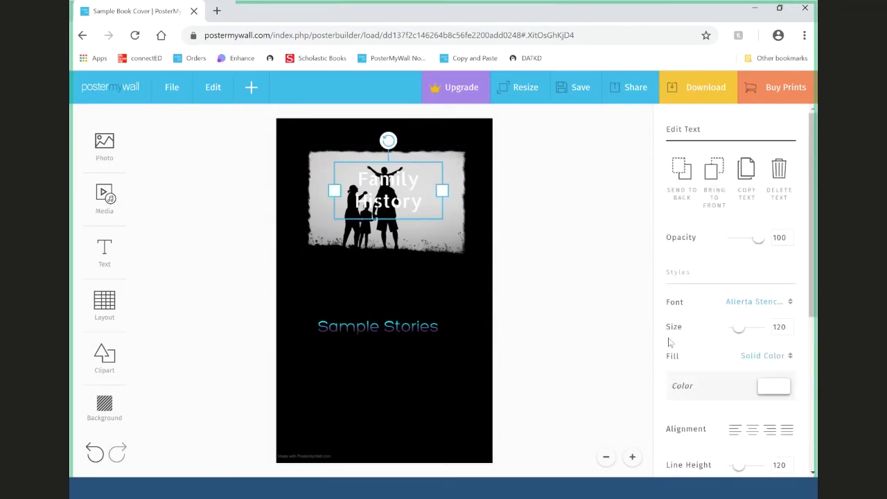
- Colour the Family History title red (f01123)
{"action": "left_click", "coordinate": [768, 387]}
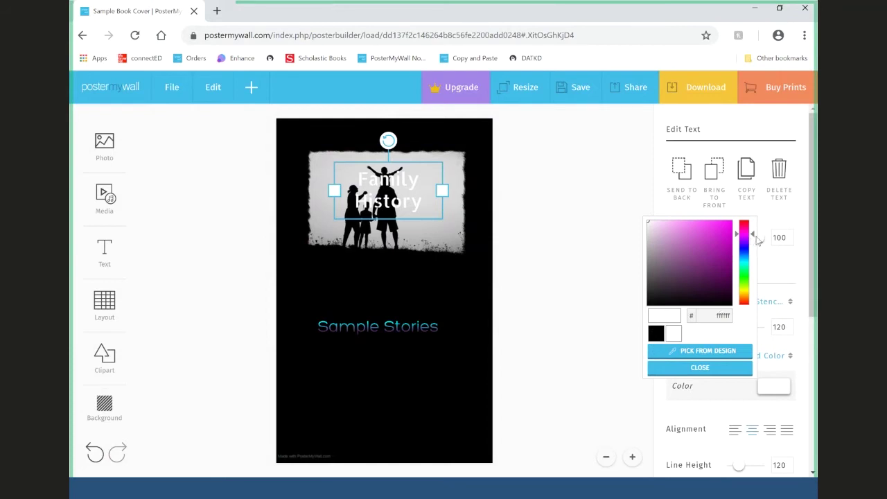
{"action": "left_click_drag", "start_coordinate": [757, 240], "coordinate": [753, 221]}
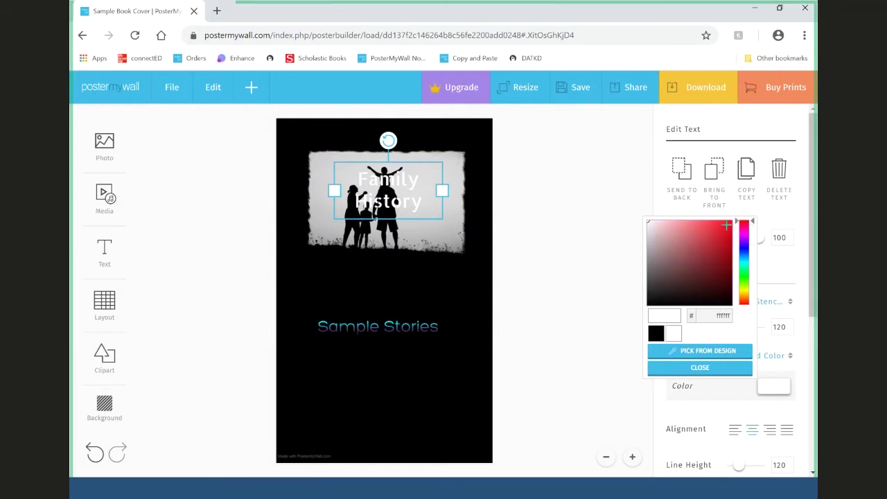
{"action": "left_click", "coordinate": [727, 225]}
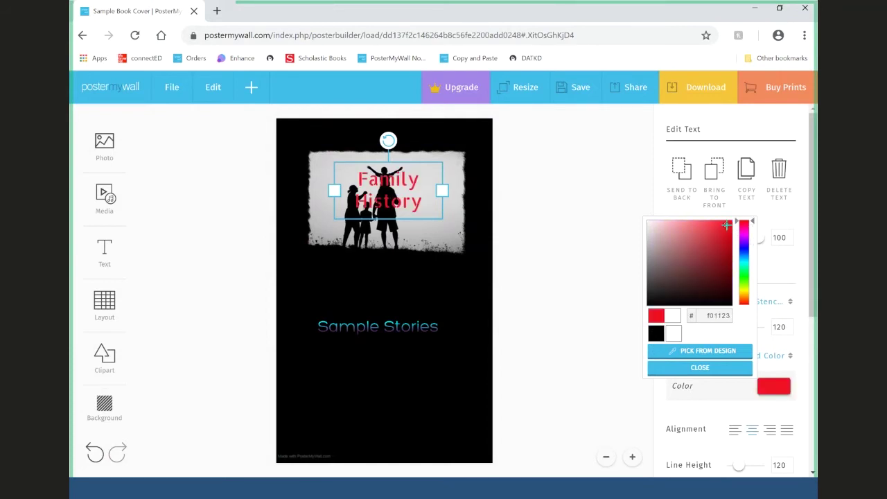
{"action": "left_click", "coordinate": [726, 369]}
- Move Sample Stories up under the photo and nudge the Family History title into place
{"action": "left_click_drag", "start_coordinate": [408, 327], "coordinate": [422, 286]}
{"action": "left_click", "coordinate": [391, 201]}
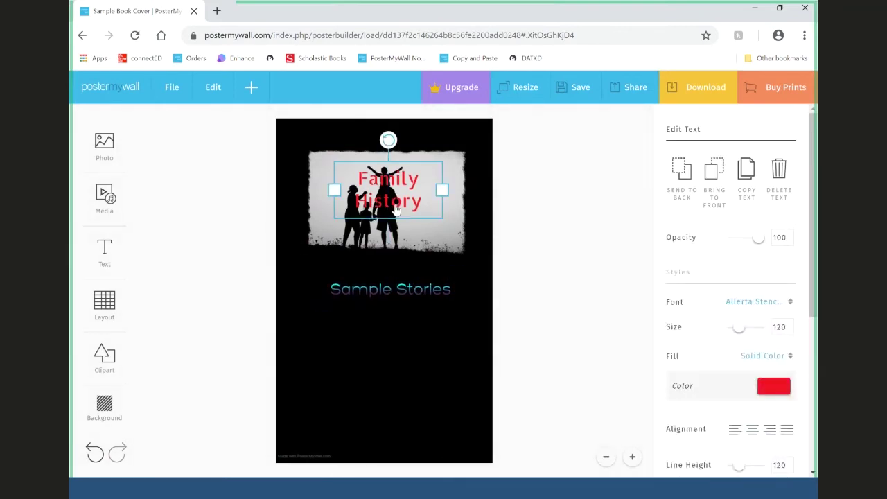
{"action": "left_click_drag", "start_coordinate": [394, 200], "coordinate": [394, 200]}
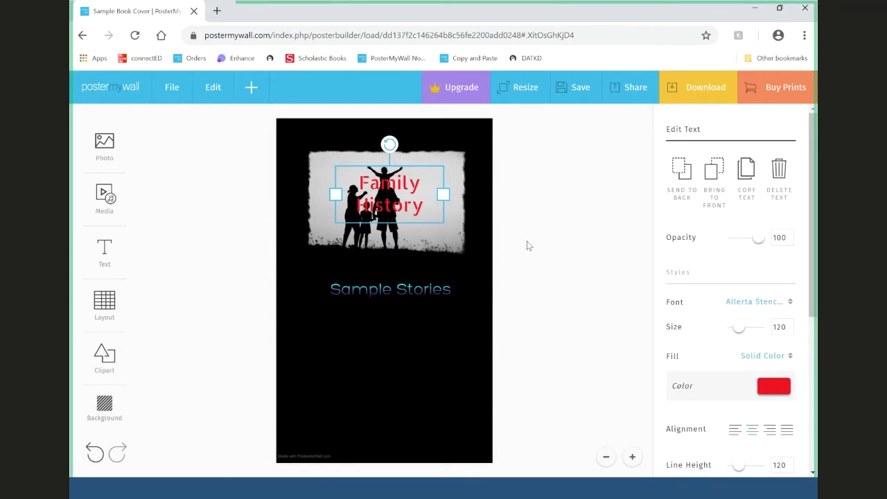
- Enlarge the family photo toward both corners and move the Family History title up and right
{"action": "left_click", "coordinate": [464, 239]}
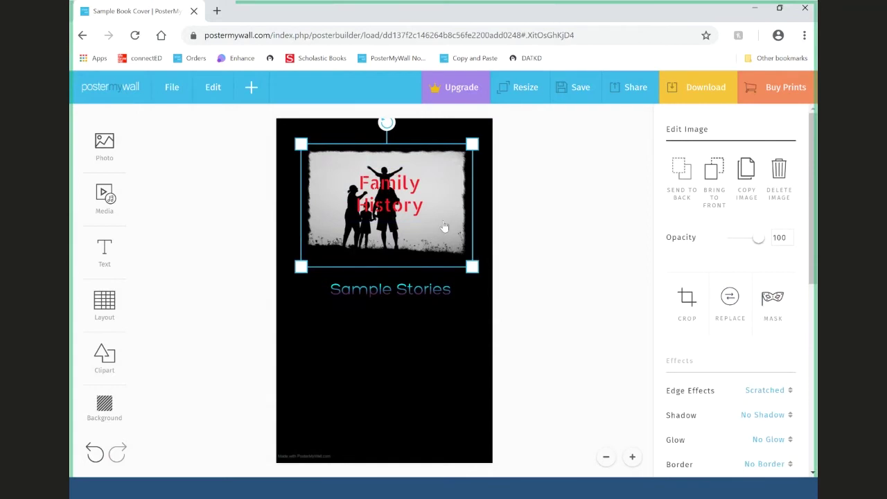
{"action": "left_click_drag", "start_coordinate": [303, 143], "coordinate": [283, 120]}
{"action": "left_click_drag", "start_coordinate": [472, 266], "coordinate": [502, 287]}
{"action": "left_click", "coordinate": [502, 287]}
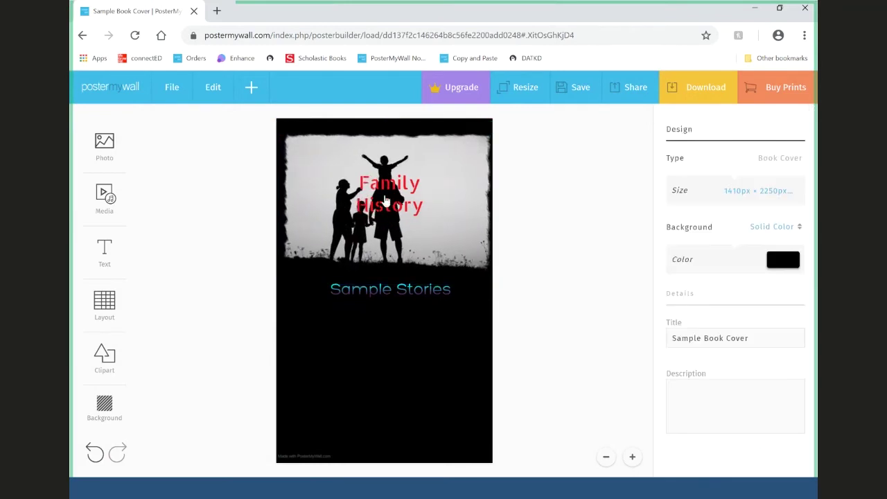
{"action": "left_click_drag", "start_coordinate": [388, 201], "coordinate": [432, 189]}
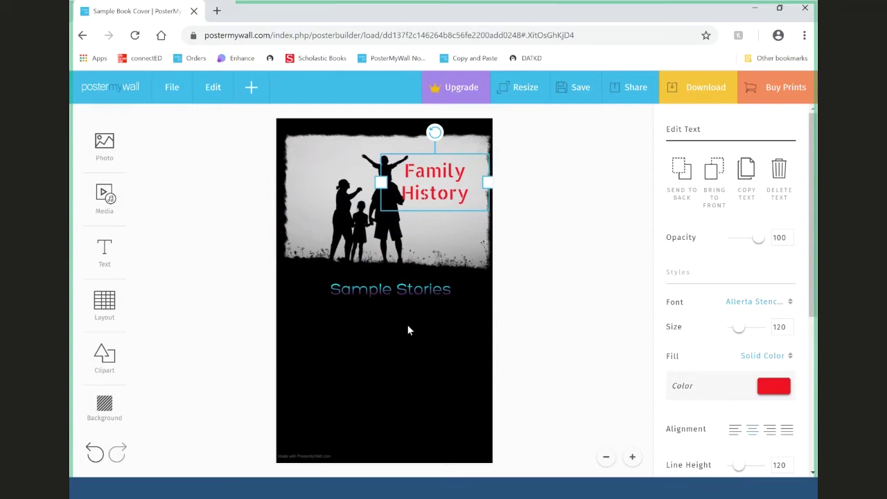
- Nudge the family photo slightly left, checking the background options without changing them
{"action": "left_click", "coordinate": [106, 409]}
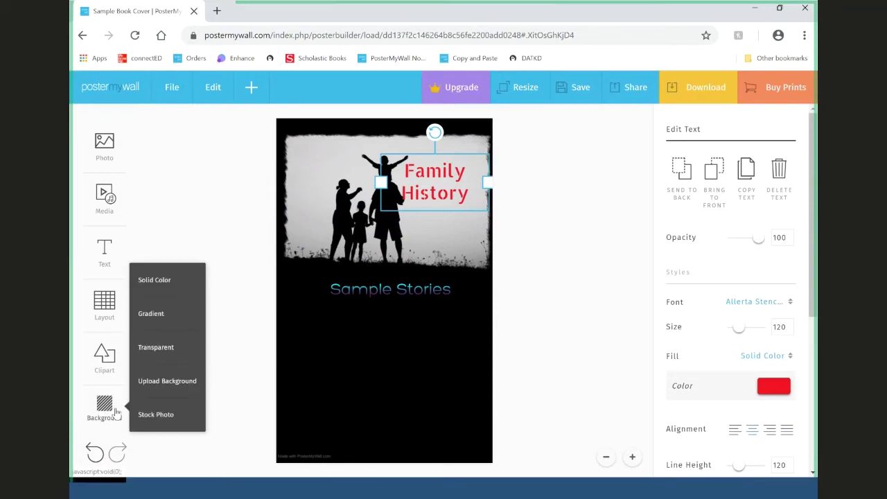
{"action": "left_click", "coordinate": [507, 305]}
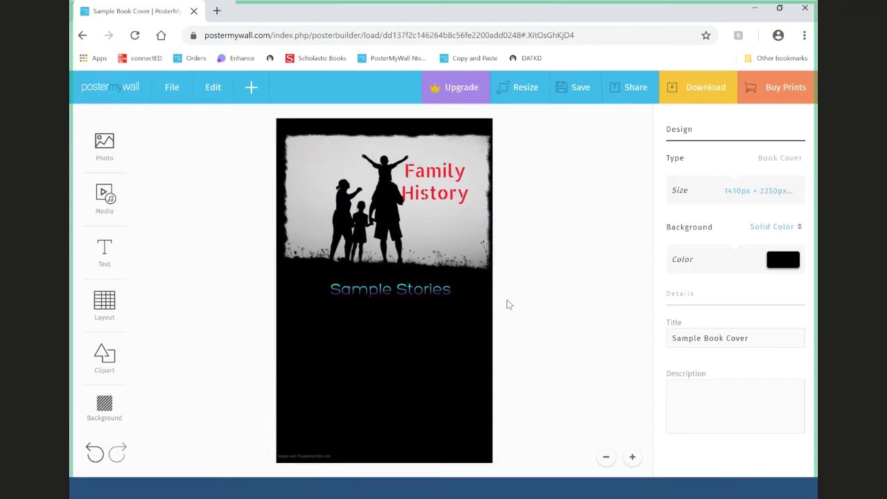
{"action": "left_click", "coordinate": [454, 253]}
{"action": "left_click_drag", "start_coordinate": [454, 253], "coordinate": [449, 253]}
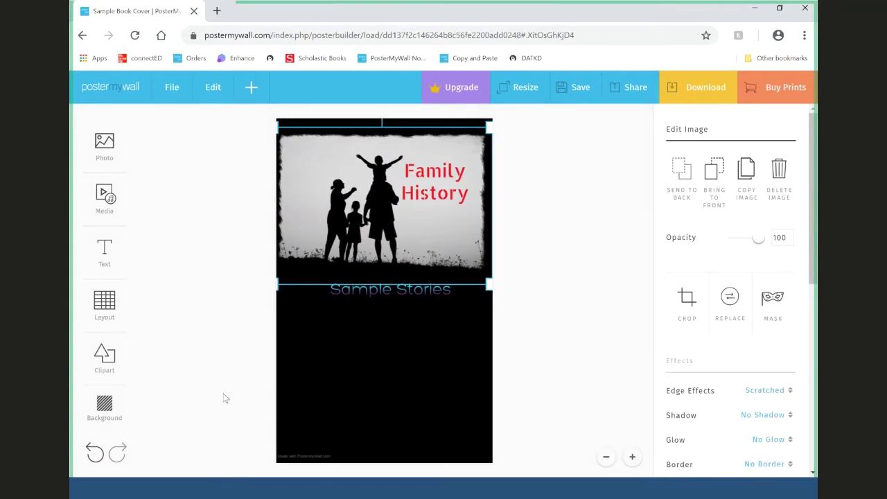
{"action": "left_click", "coordinate": [108, 416]}
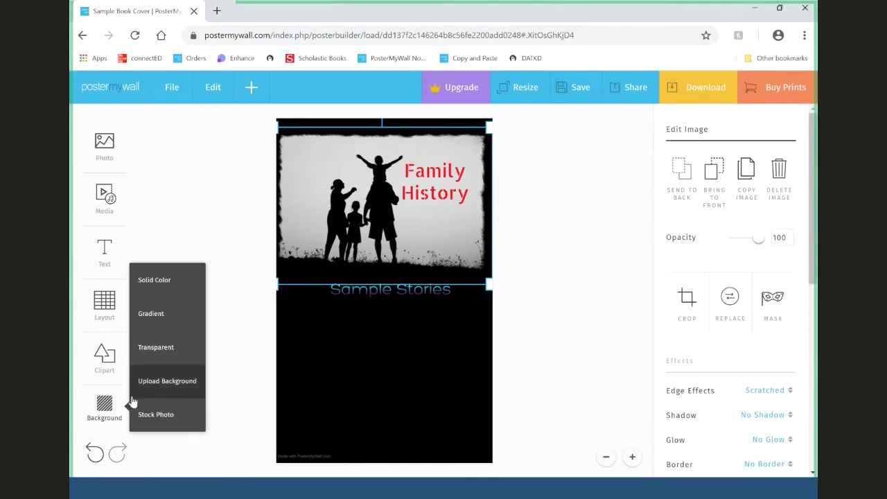
{"action": "left_click", "coordinate": [215, 202]}
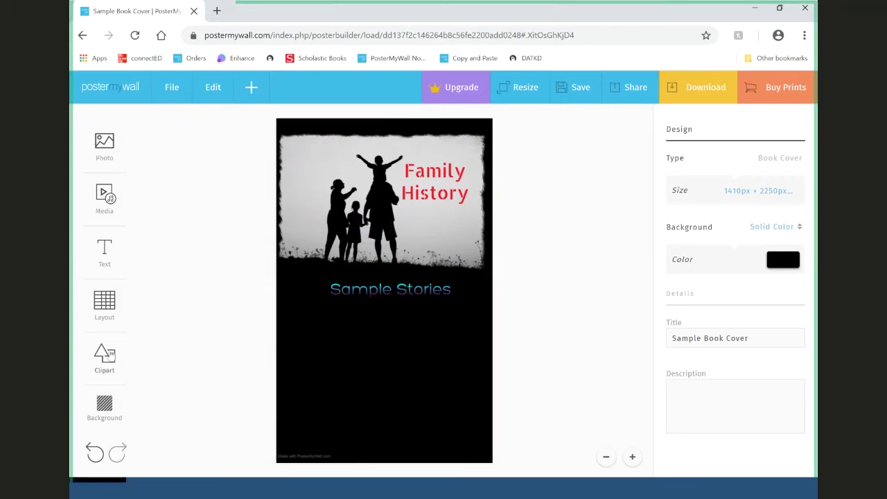
- Browse the Family Collage stock backgrounds and choose the dark wood-plank photo
{"action": "left_click", "coordinate": [108, 410]}
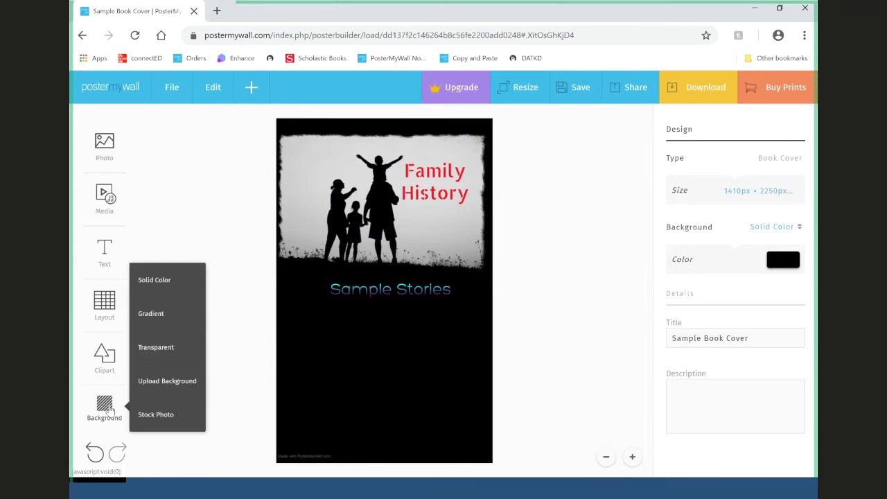
{"action": "left_click", "coordinate": [156, 416]}
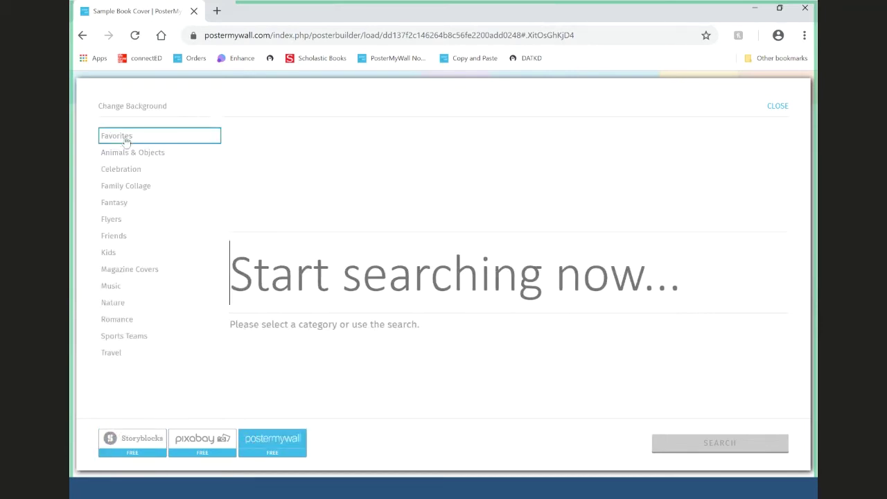
{"action": "left_click_drag", "start_coordinate": [114, 336], "coordinate": [110, 319]}
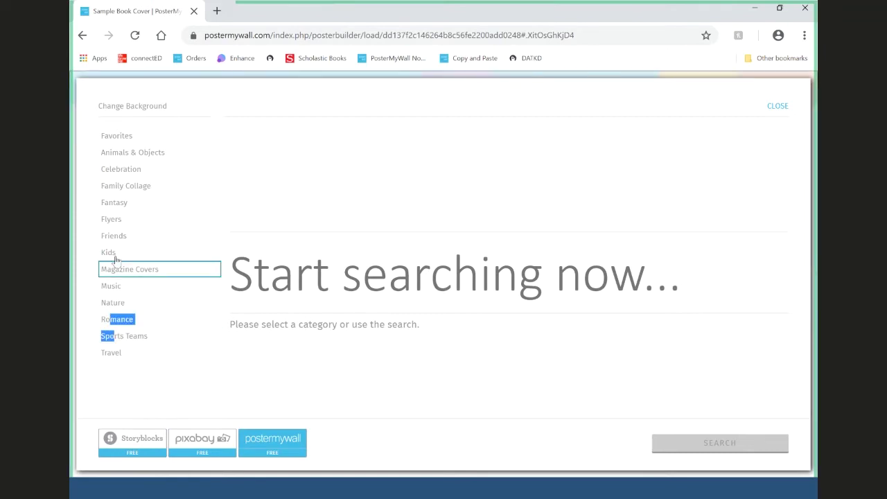
{"action": "left_click", "coordinate": [123, 193]}
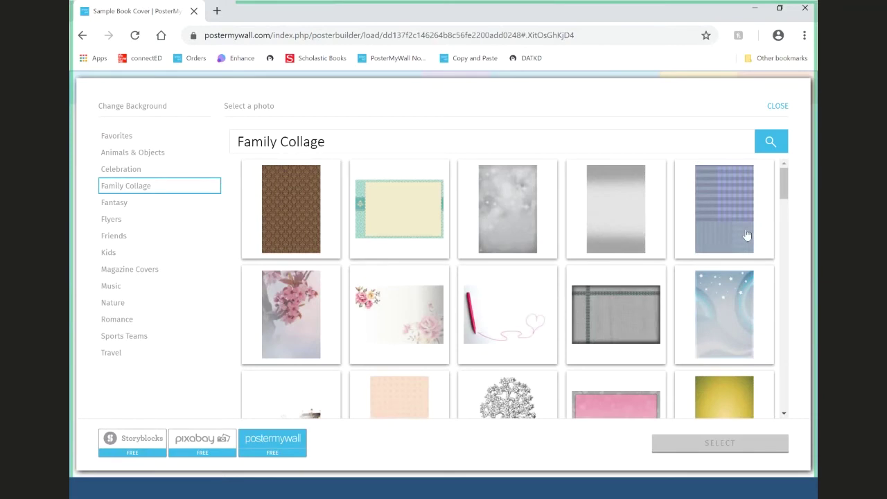
{"action": "scroll", "coordinate": [746, 236], "scroll_direction": "down", "scroll_amount": 5}
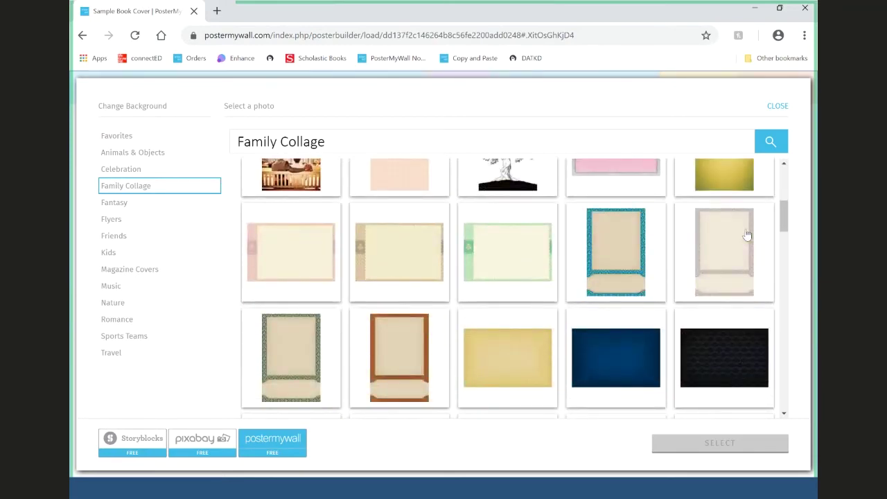
{"action": "scroll", "coordinate": [747, 236], "scroll_direction": "down", "scroll_amount": 8}
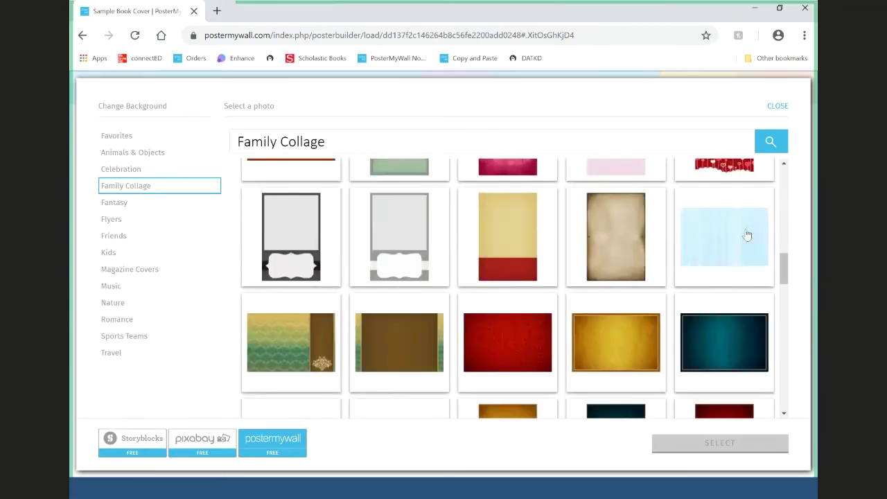
{"action": "scroll", "coordinate": [747, 234], "scroll_direction": "down", "scroll_amount": 2}
{"action": "left_click", "coordinate": [437, 229]}
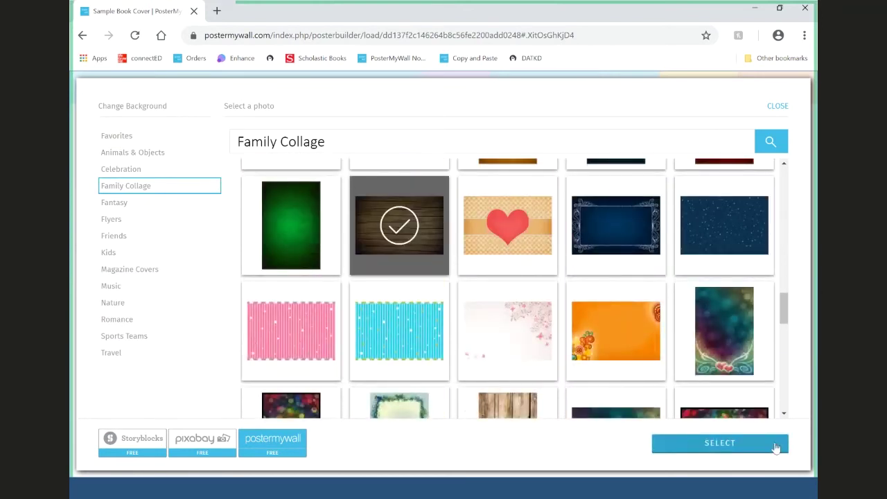
- Crop the wood-plank photo to a vertical strip of planks and apply it as the background
{"action": "left_click", "coordinate": [735, 444]}
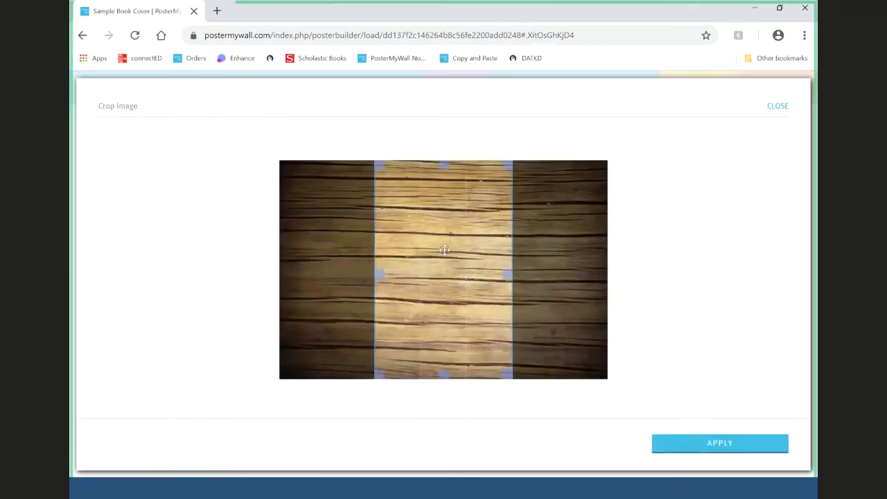
{"action": "left_click_drag", "start_coordinate": [445, 250], "coordinate": [483, 247]}
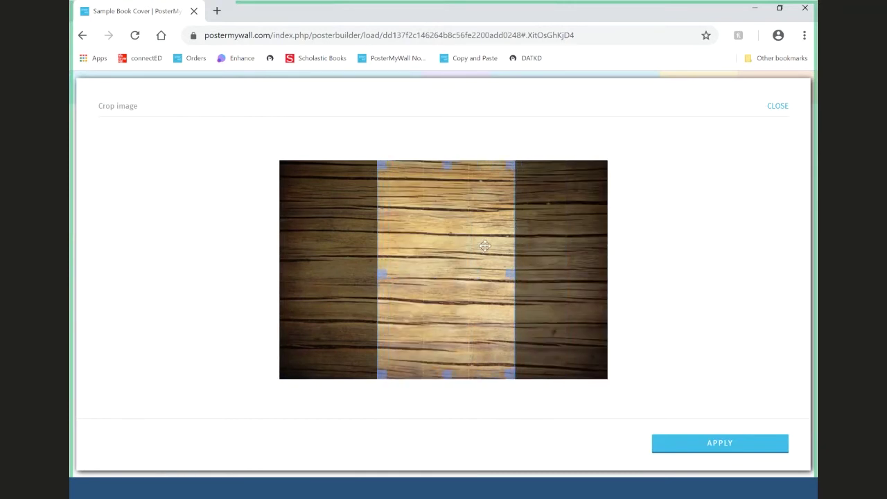
{"action": "left_click_drag", "start_coordinate": [485, 247], "coordinate": [468, 243]}
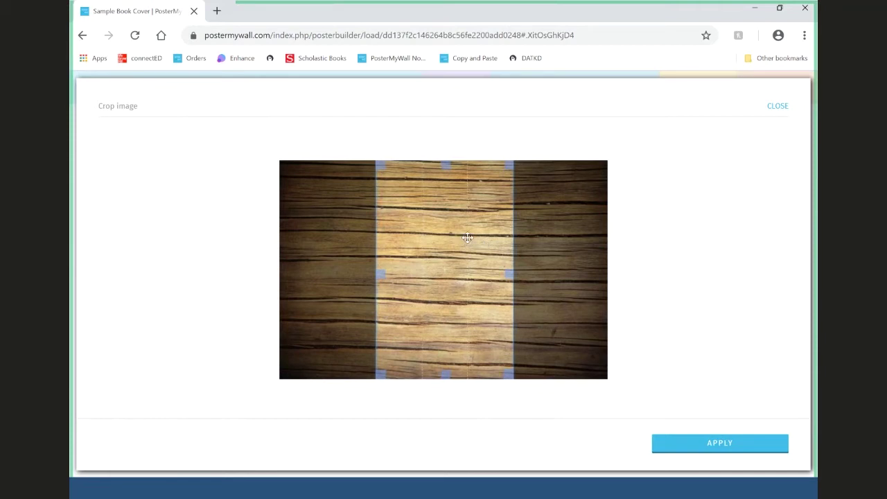
{"action": "left_click_drag", "start_coordinate": [463, 236], "coordinate": [485, 248]}
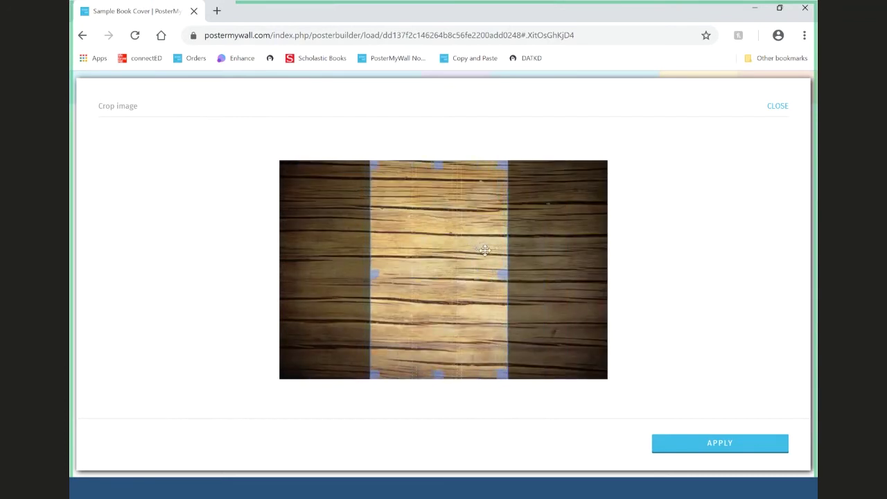
{"action": "left_click", "coordinate": [769, 447]}
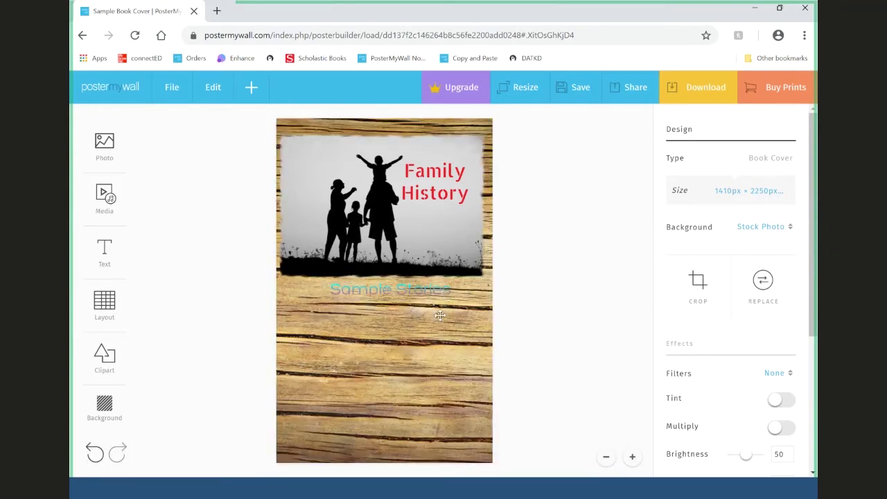
- Move Sample Stories lower, then search stock photos for 'Family' instead of 'Family Collage'
{"action": "left_click_drag", "start_coordinate": [440, 316], "coordinate": [427, 323]}
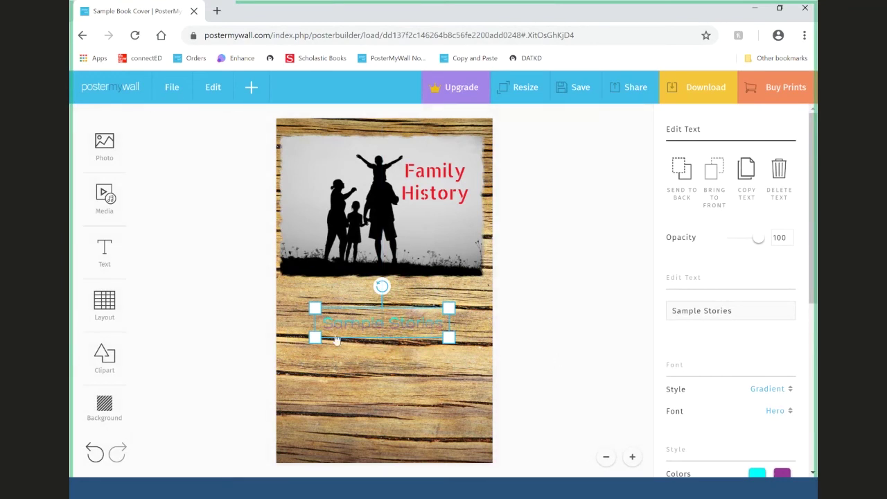
{"action": "mouse_move", "coordinate": [105, 408]}
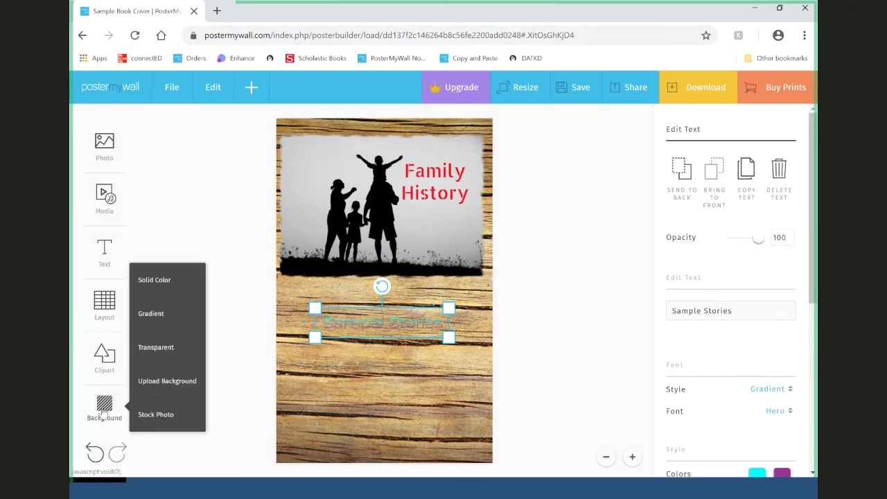
{"action": "left_click", "coordinate": [146, 414]}
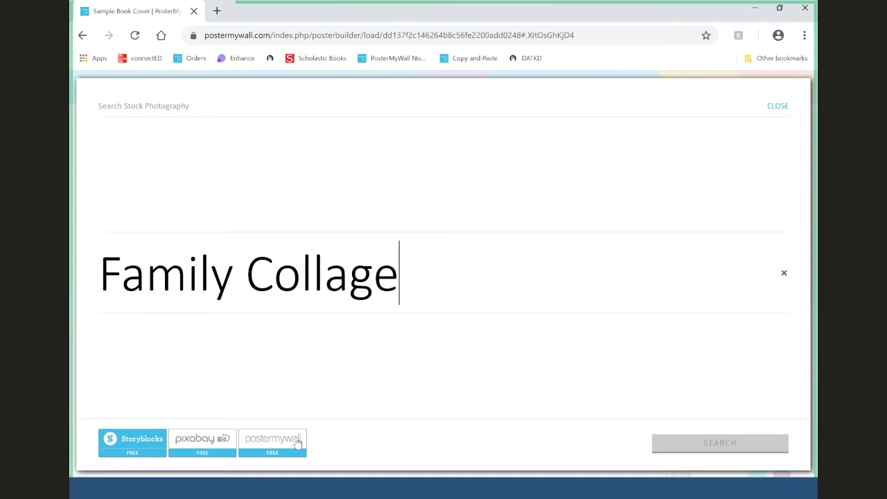
{"action": "left_click", "coordinate": [225, 441]}
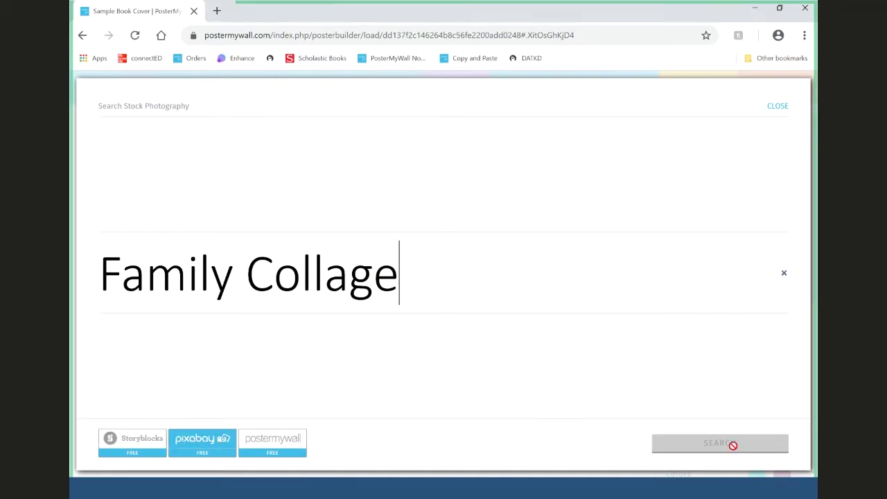
{"action": "left_click", "coordinate": [349, 279]}
{"action": "double_click", "coordinate": [348, 278]}
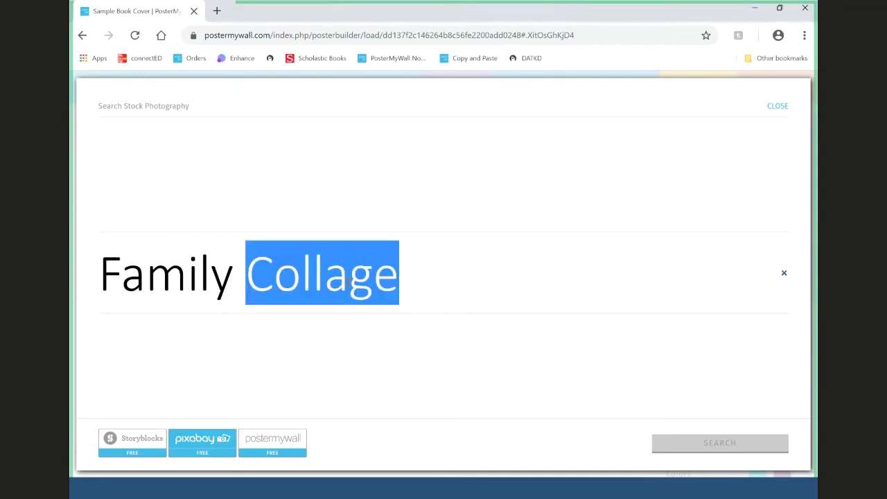
{"action": "key", "text": "BackSpace"}
{"action": "key", "text": "Return"}
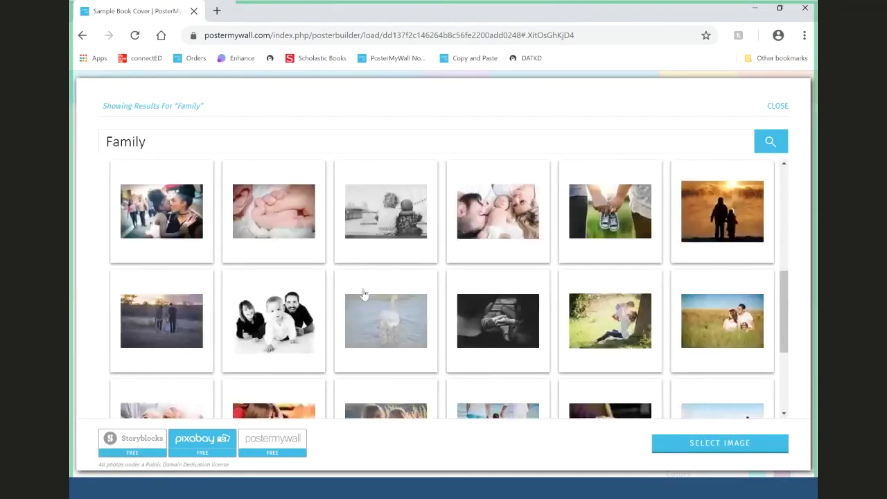
- Switch to Storyblocks results and pick the sunset photo of two beach figures
{"action": "scroll", "coordinate": [471, 294], "scroll_direction": "down", "scroll_amount": 3}
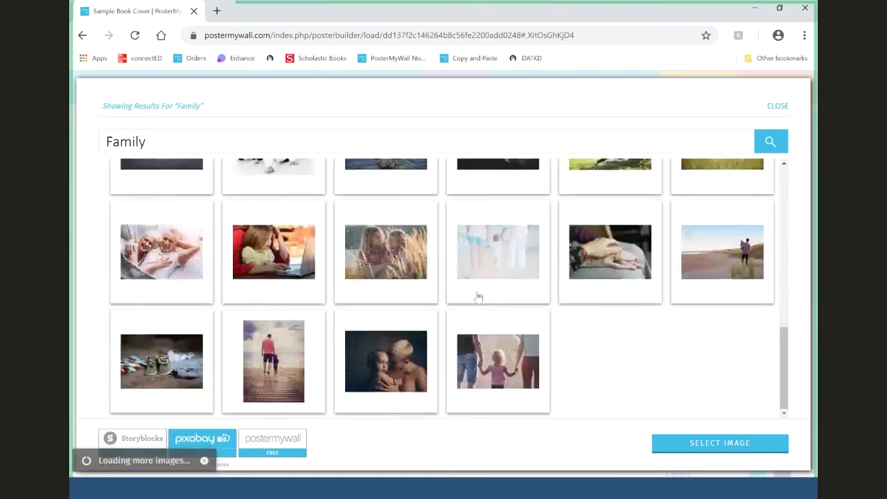
{"action": "left_click", "coordinate": [144, 443]}
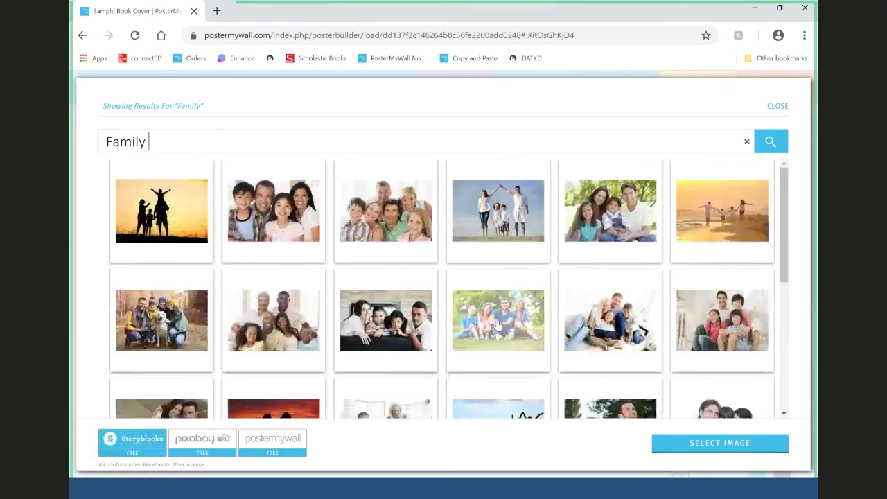
{"action": "scroll", "coordinate": [497, 323], "scroll_direction": "down", "scroll_amount": 3}
{"action": "scroll", "coordinate": [498, 323], "scroll_direction": "down", "scroll_amount": 10}
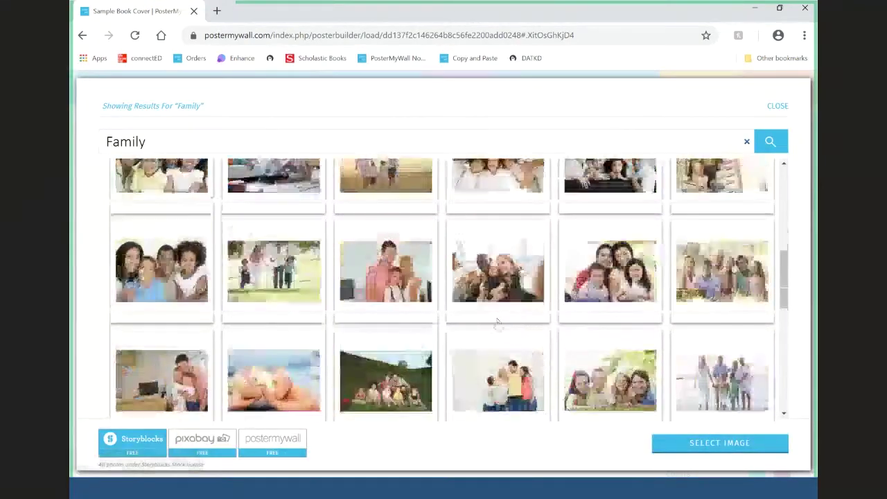
{"action": "scroll", "coordinate": [498, 323], "scroll_direction": "down", "scroll_amount": 8}
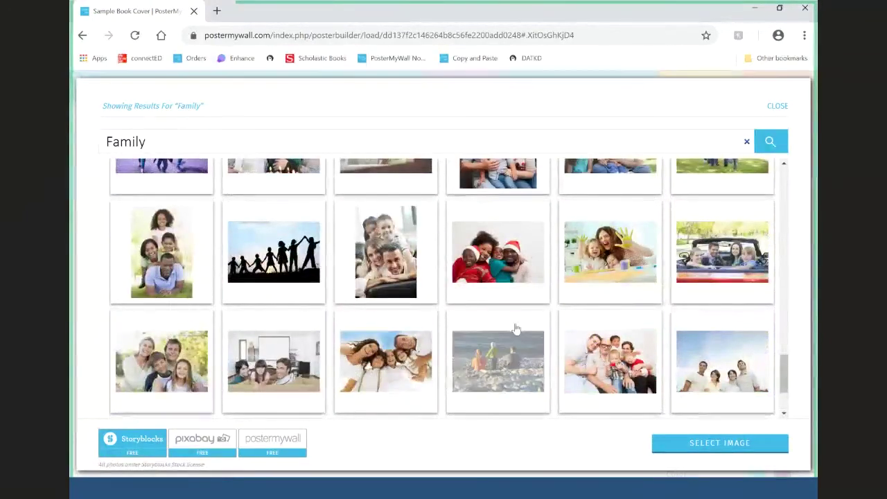
{"action": "scroll", "coordinate": [497, 325], "scroll_direction": "down", "scroll_amount": 5}
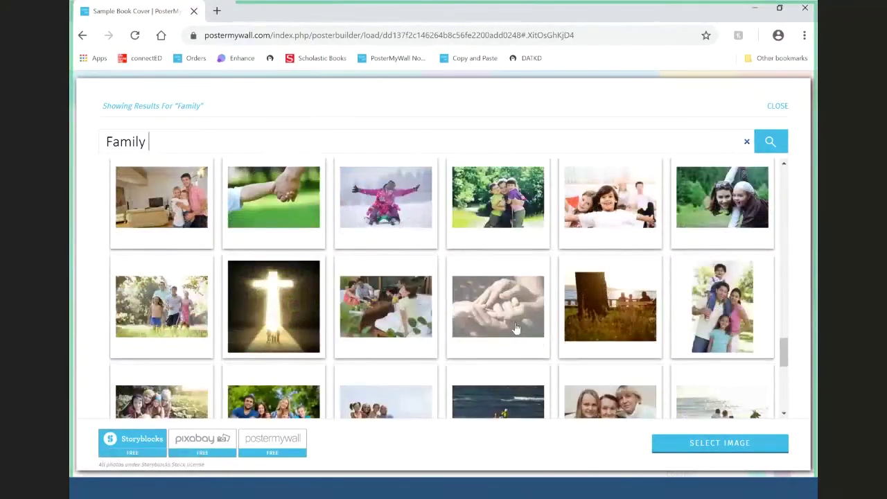
{"action": "scroll", "coordinate": [516, 328], "scroll_direction": "down", "scroll_amount": 3}
{"action": "scroll", "coordinate": [512, 330], "scroll_direction": "up", "scroll_amount": 1}
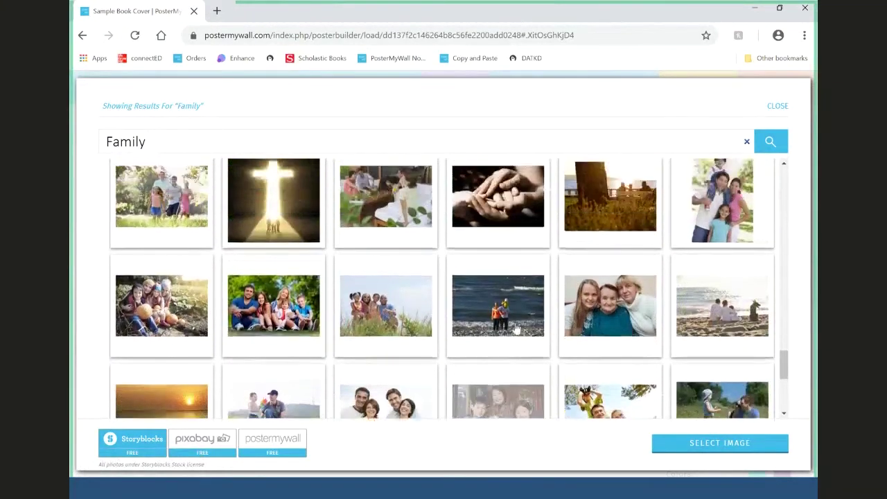
{"action": "scroll", "coordinate": [510, 333], "scroll_direction": "down", "scroll_amount": 1}
{"action": "left_click", "coordinate": [162, 361]}
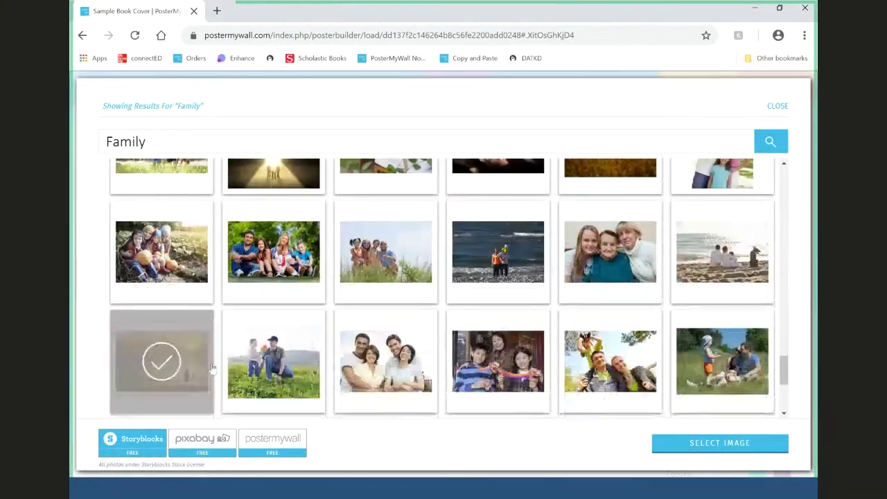
- Crop the sunset photo to frame the couple under the sun and apply it
{"action": "left_click", "coordinate": [750, 444]}
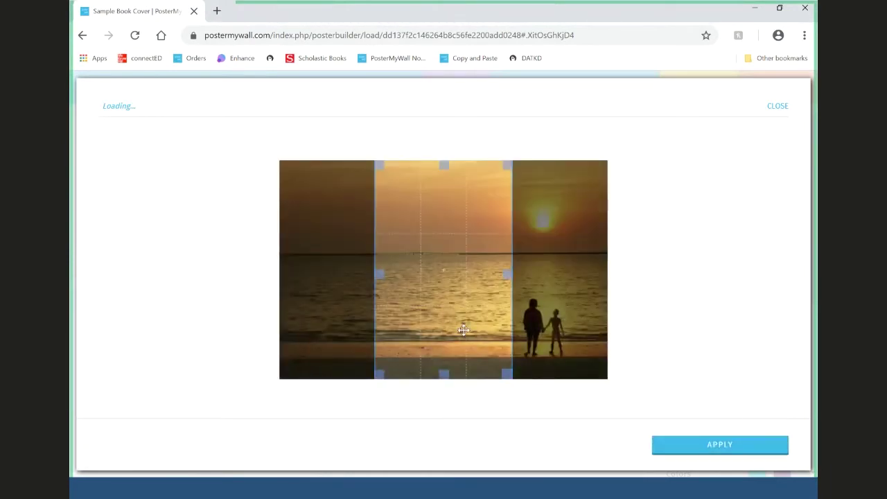
{"action": "left_click_drag", "start_coordinate": [462, 323], "coordinate": [642, 320]}
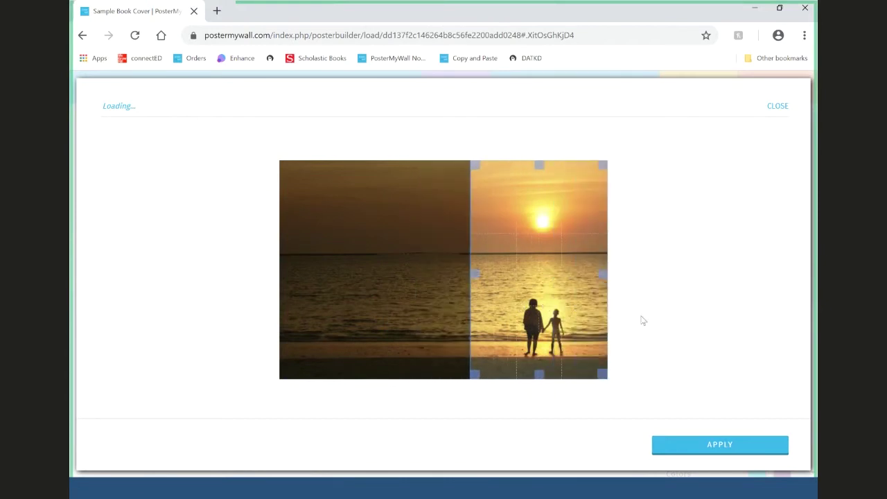
{"action": "left_click", "coordinate": [734, 452]}
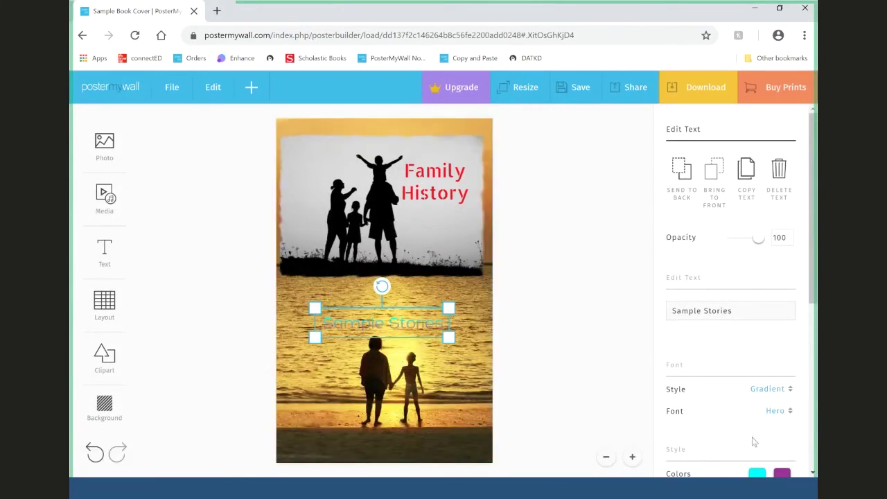
- Nudge Sample Stories up and try a Black & White filter on the background
{"action": "left_click_drag", "start_coordinate": [430, 332], "coordinate": [432, 317]}
{"action": "left_click", "coordinate": [546, 358]}
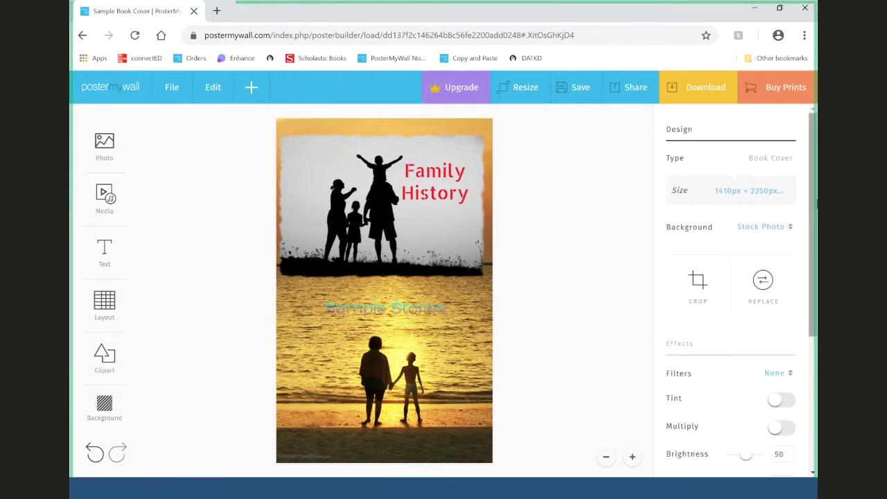
{"action": "left_click_drag", "start_coordinate": [813, 222], "coordinate": [812, 276]}
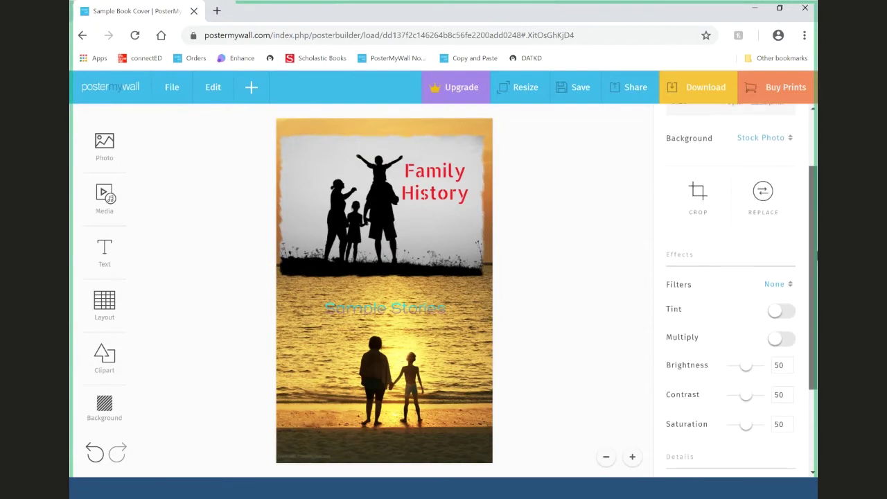
{"action": "left_click", "coordinate": [776, 284]}
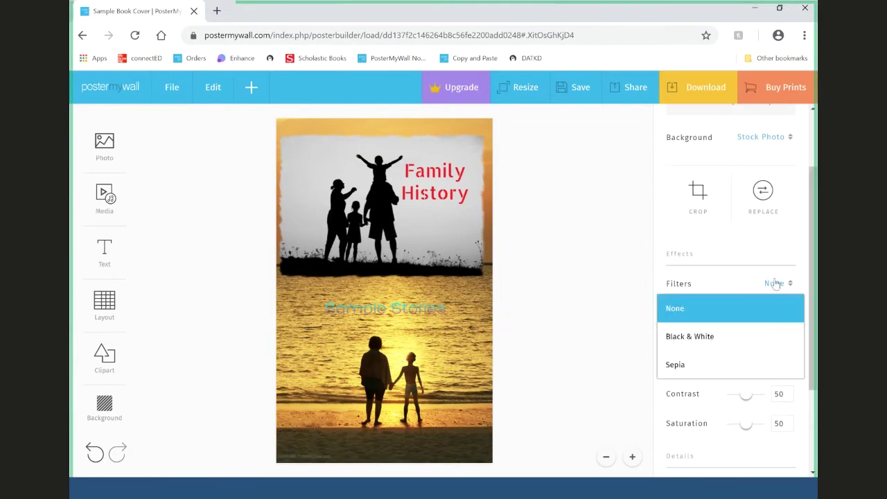
{"action": "left_click", "coordinate": [751, 335]}
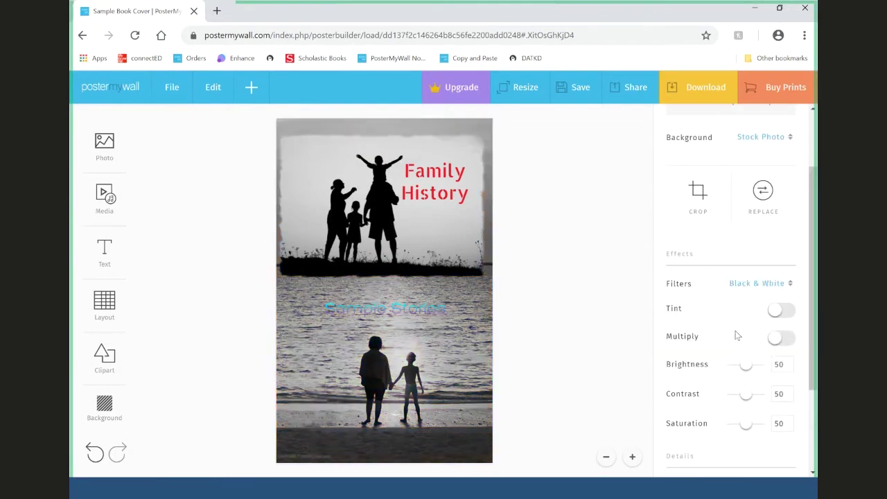
- Reset the background filter to None and move Sample Stories slightly higher
{"action": "left_click", "coordinate": [763, 290]}
{"action": "left_click", "coordinate": [757, 309]}
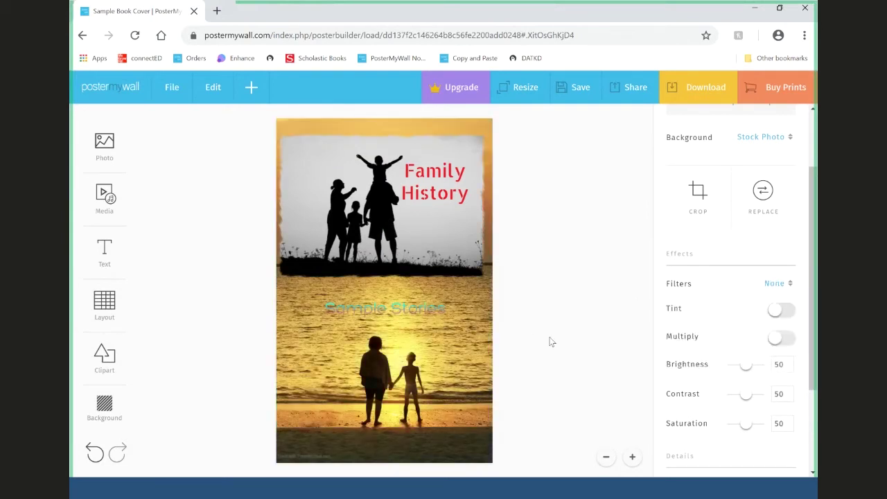
{"action": "left_click_drag", "start_coordinate": [433, 317], "coordinate": [432, 306]}
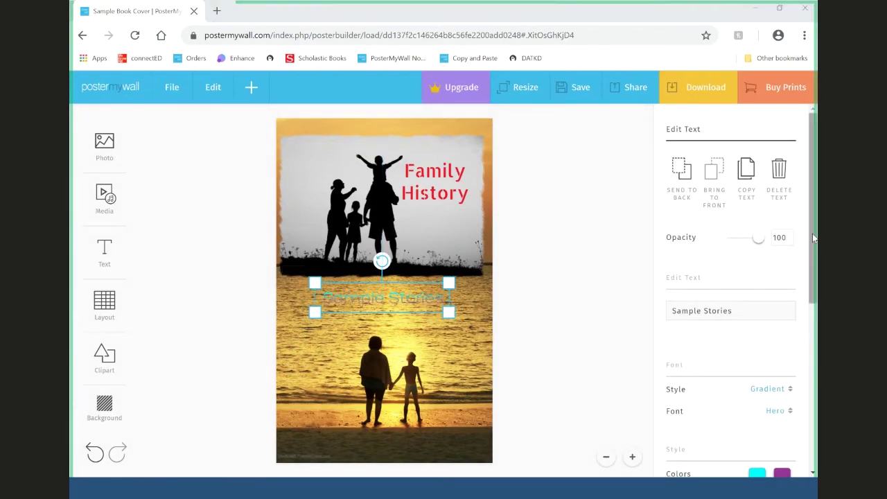
- Set the Sample Stories text style to White
{"action": "scroll", "coordinate": [814, 238], "scroll_direction": "down", "scroll_amount": 2}
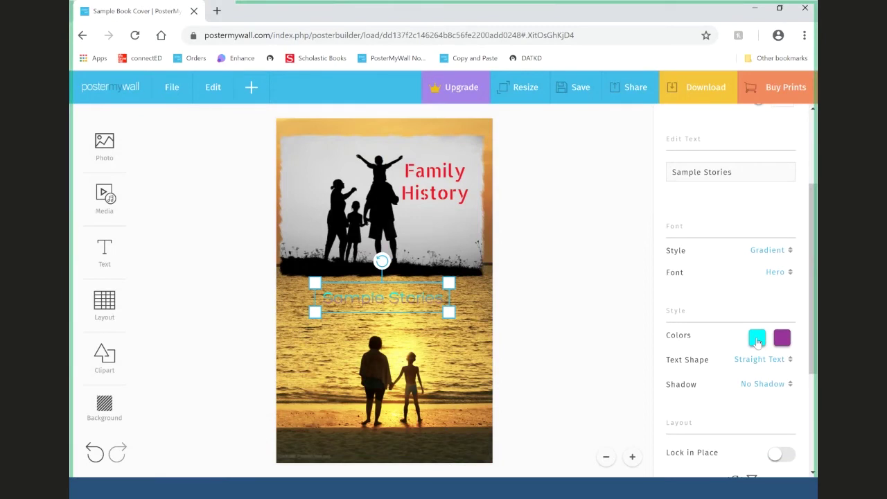
{"action": "left_click", "coordinate": [760, 253]}
{"action": "left_click", "coordinate": [750, 274]}
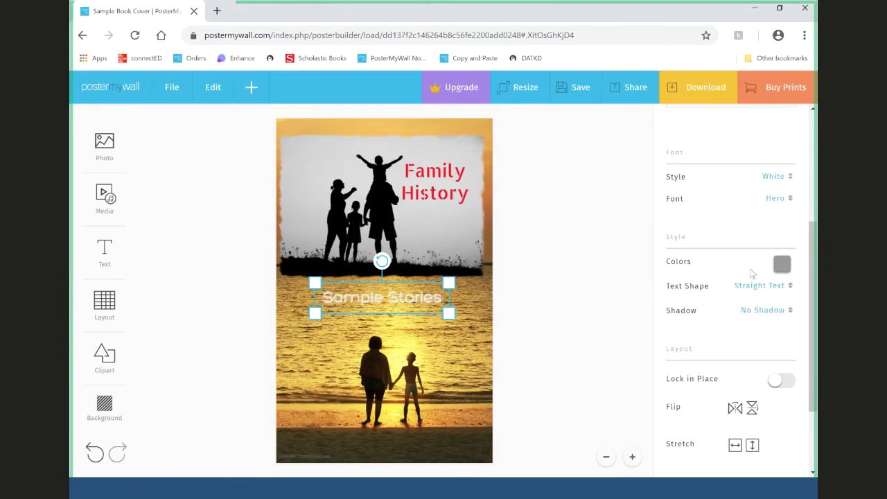
- Review the silhouette photo's settings, then centre Sample Stories a little higher
{"action": "left_click", "coordinate": [561, 253]}
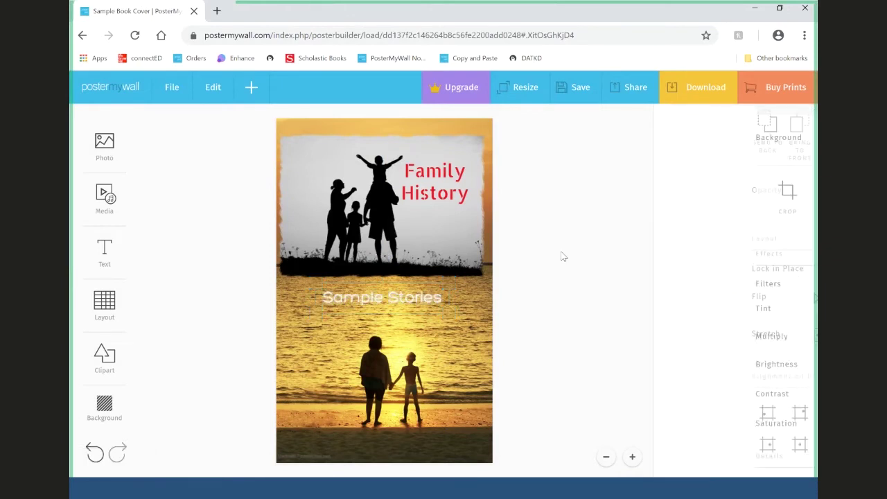
{"action": "left_click", "coordinate": [478, 257]}
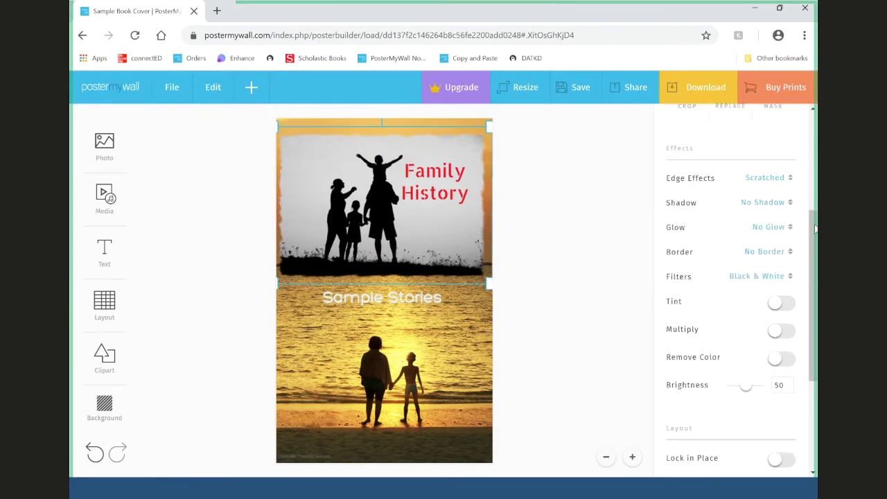
{"action": "left_click_drag", "start_coordinate": [814, 229], "coordinate": [817, 309]}
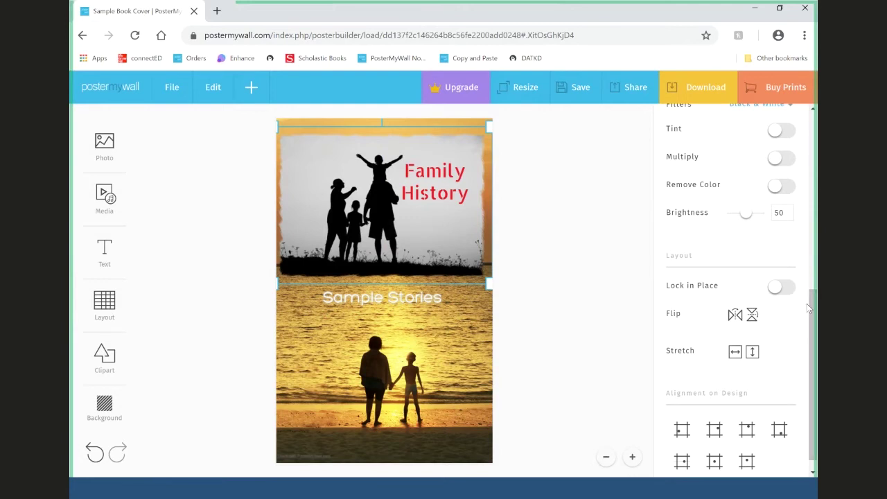
{"action": "left_click_drag", "start_coordinate": [812, 309], "coordinate": [813, 139]}
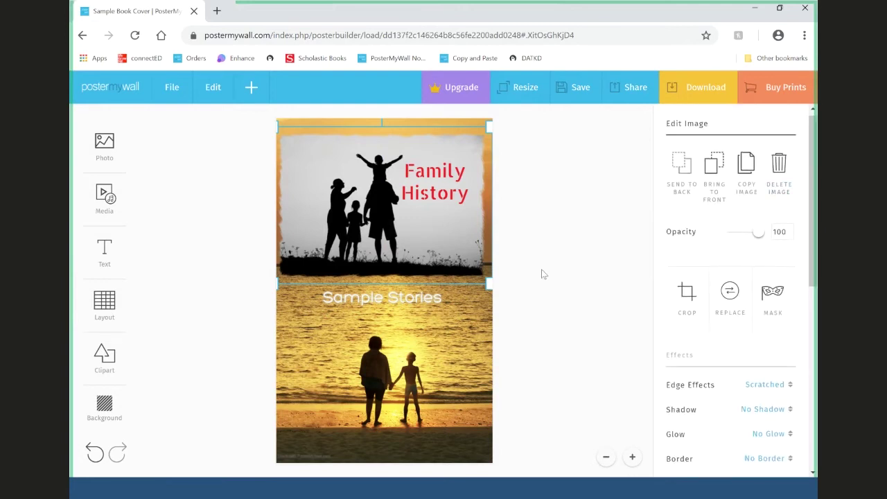
{"action": "left_click", "coordinate": [568, 288]}
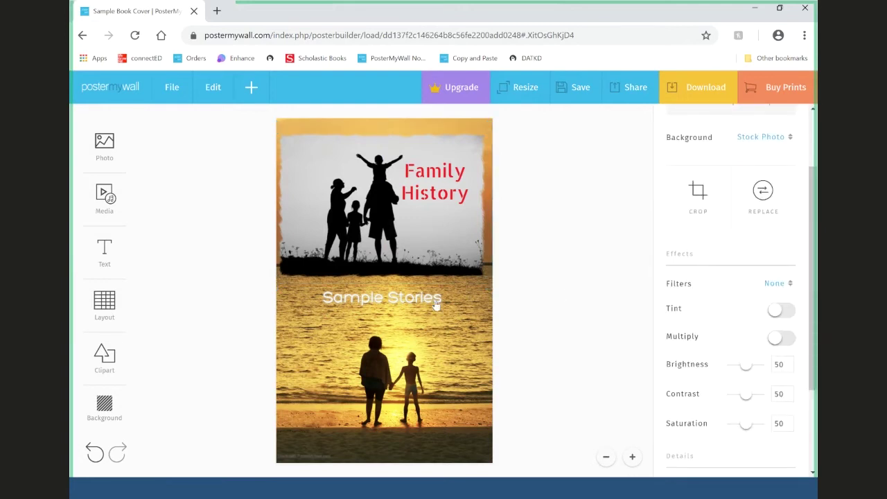
{"action": "left_click_drag", "start_coordinate": [436, 305], "coordinate": [434, 290]}
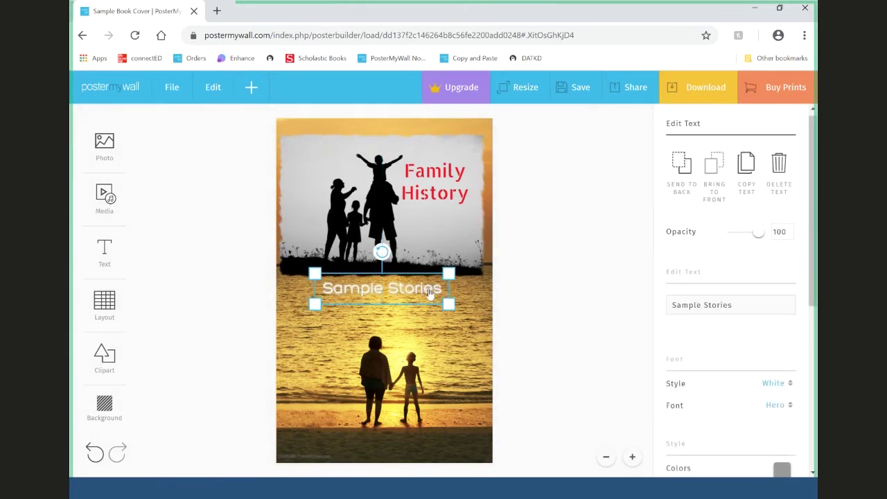
- Save the book cover design, then nudge Sample Stories slightly down and deselect it
{"action": "left_click", "coordinate": [570, 98]}
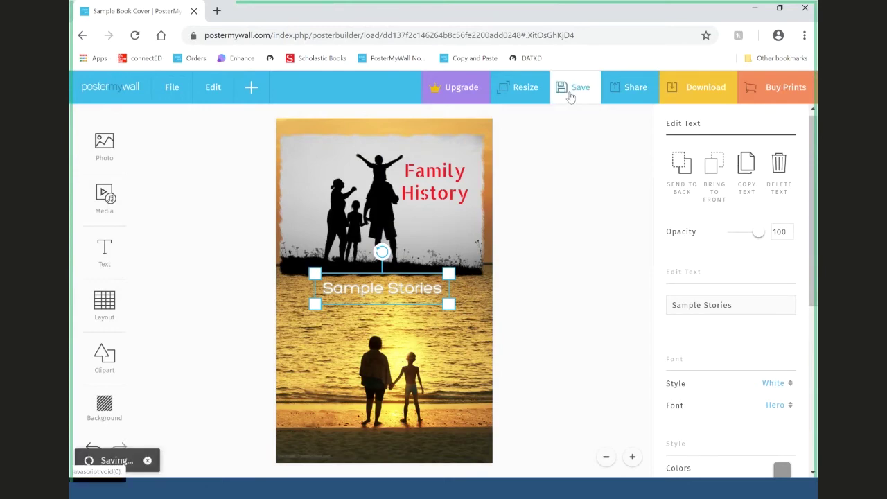
{"action": "left_click", "coordinate": [516, 212]}
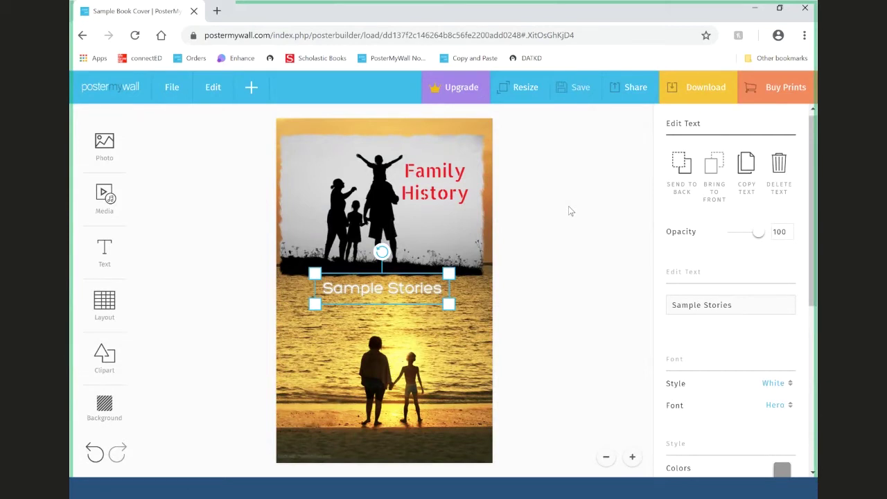
{"action": "scroll", "coordinate": [761, 291], "scroll_direction": "down", "scroll_amount": 3}
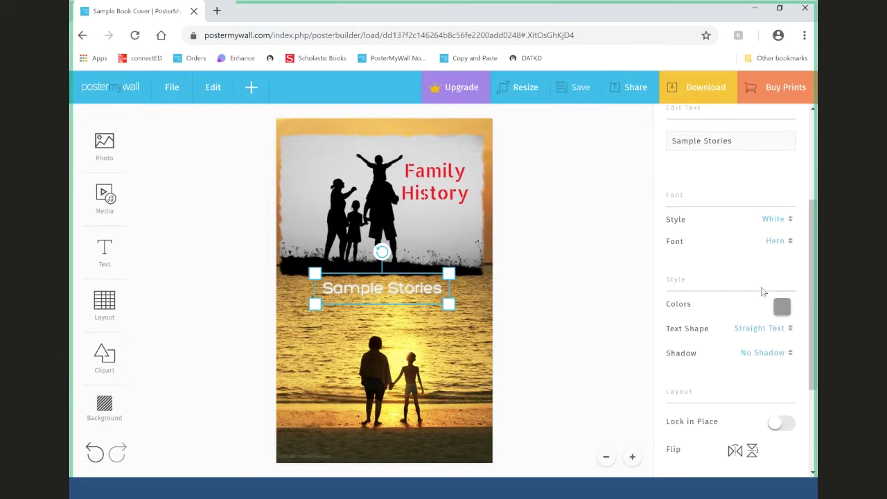
{"action": "left_click_drag", "start_coordinate": [416, 298], "coordinate": [418, 300]}
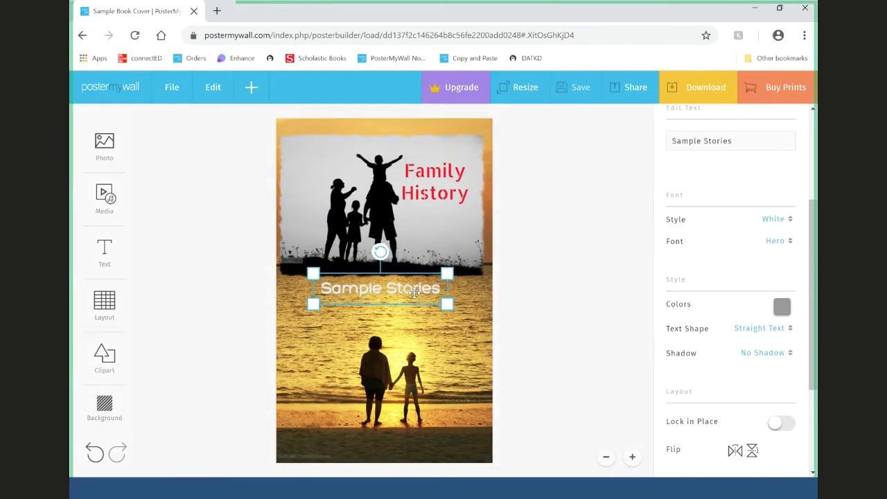
{"action": "left_click", "coordinate": [550, 298]}
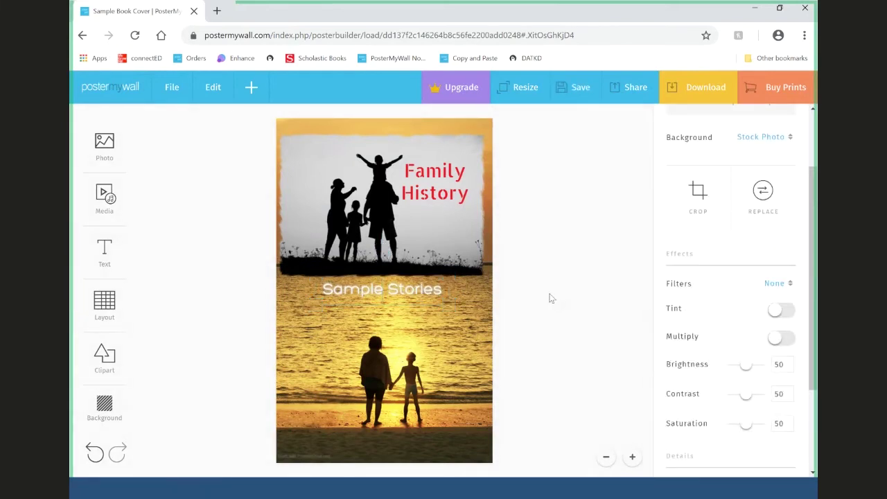
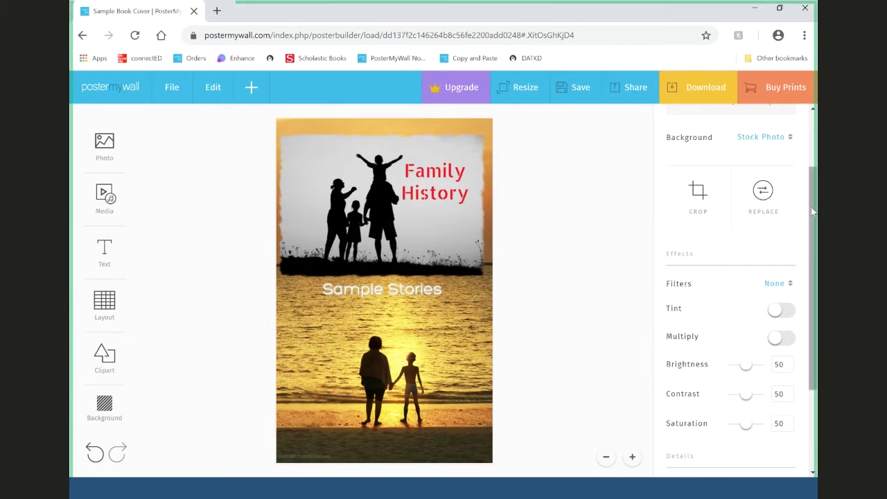
- Save the book cover as 'Sample Book Cover Draft 1' and dismiss the confirmation
{"action": "scroll", "coordinate": [813, 211], "scroll_direction": "up", "scroll_amount": 2}
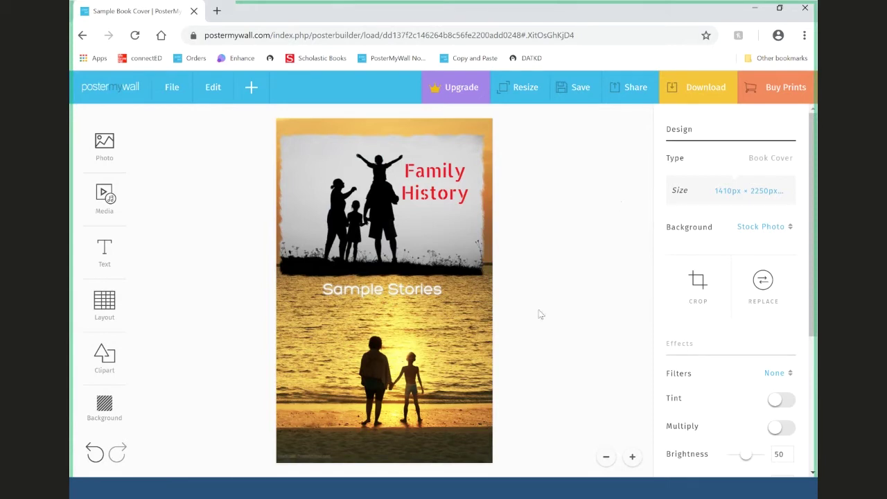
{"action": "scroll", "coordinate": [814, 278], "scroll_direction": "down", "scroll_amount": 3}
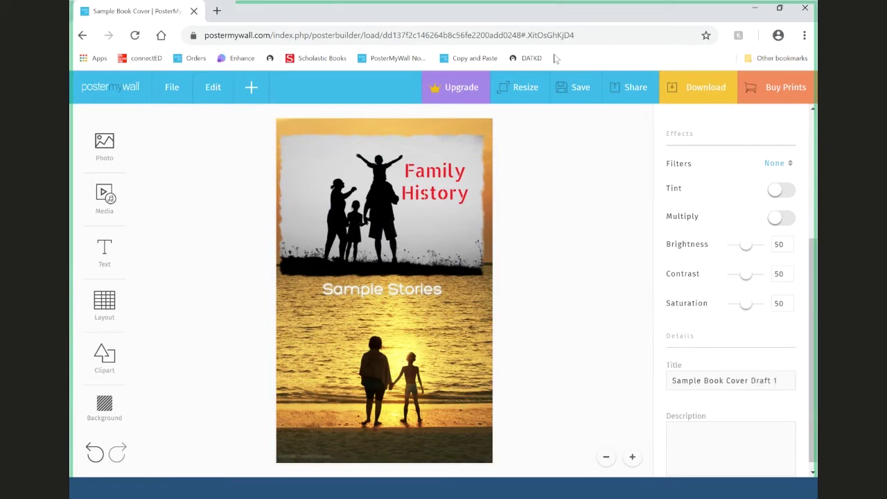
{"action": "left_click", "coordinate": [578, 90]}
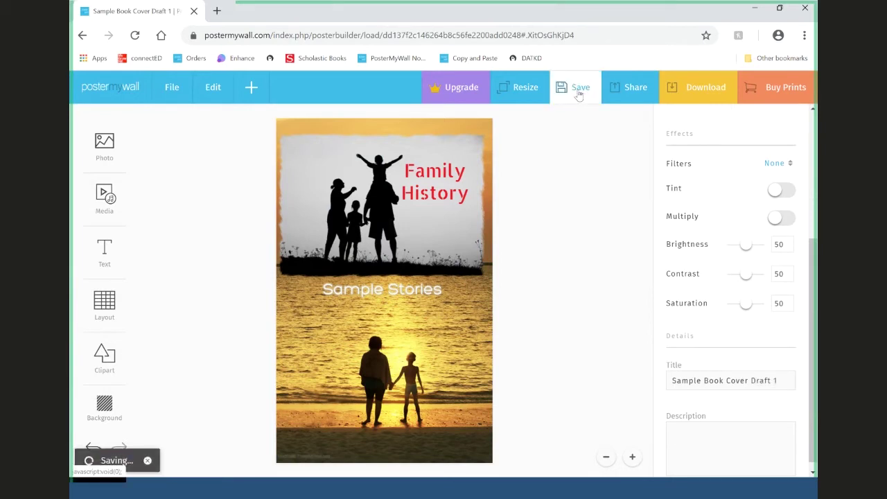
{"action": "left_click", "coordinate": [519, 216]}
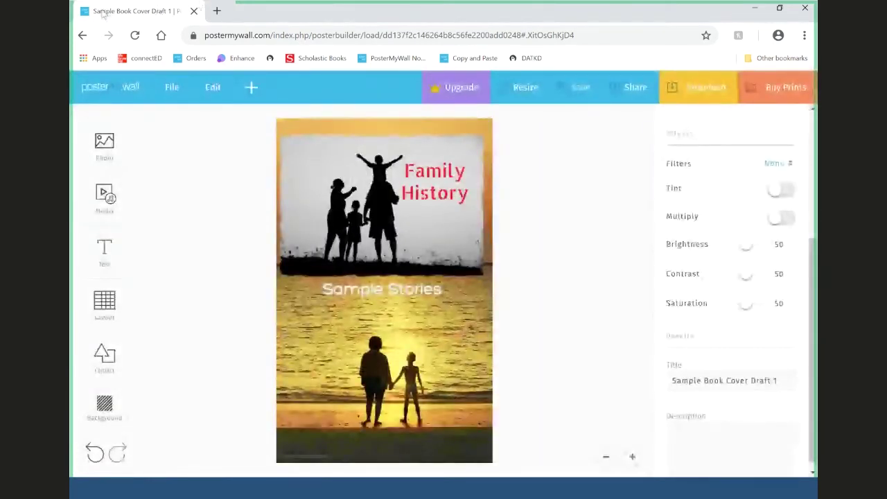
- Duplicate the family history book cover design from the File menu
{"action": "left_click", "coordinate": [172, 87]}
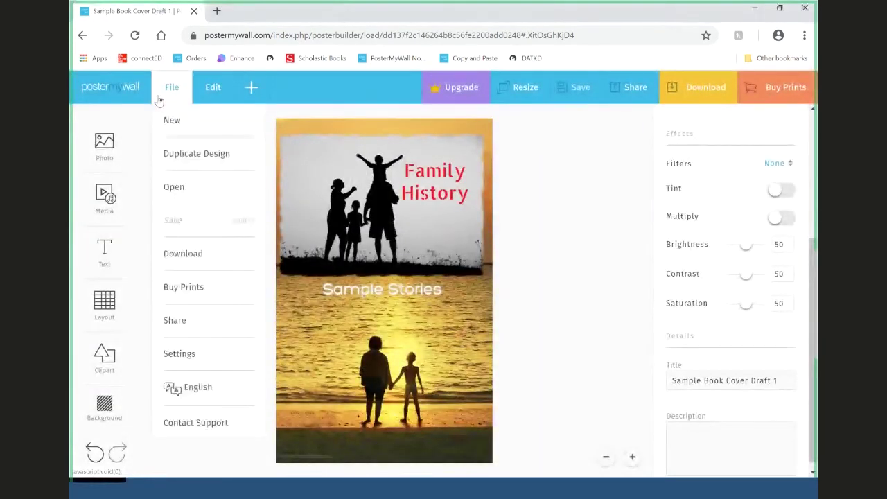
{"action": "left_click", "coordinate": [180, 156]}
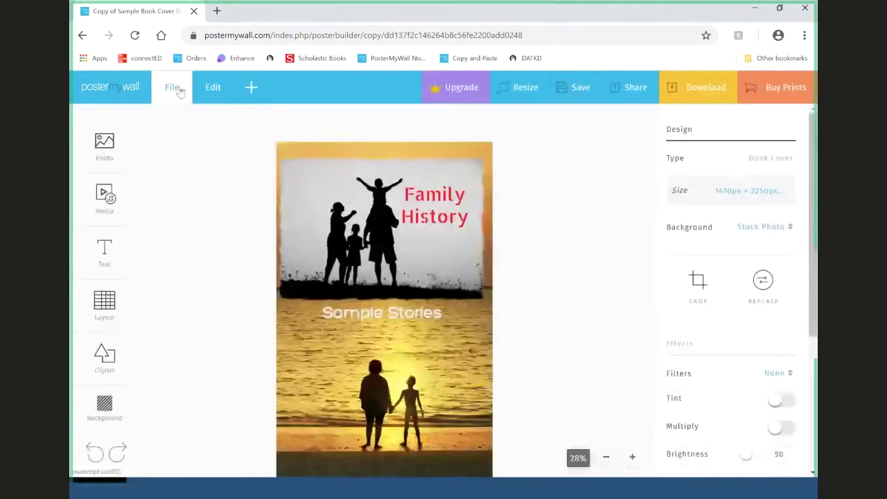
{"action": "left_click", "coordinate": [179, 91]}
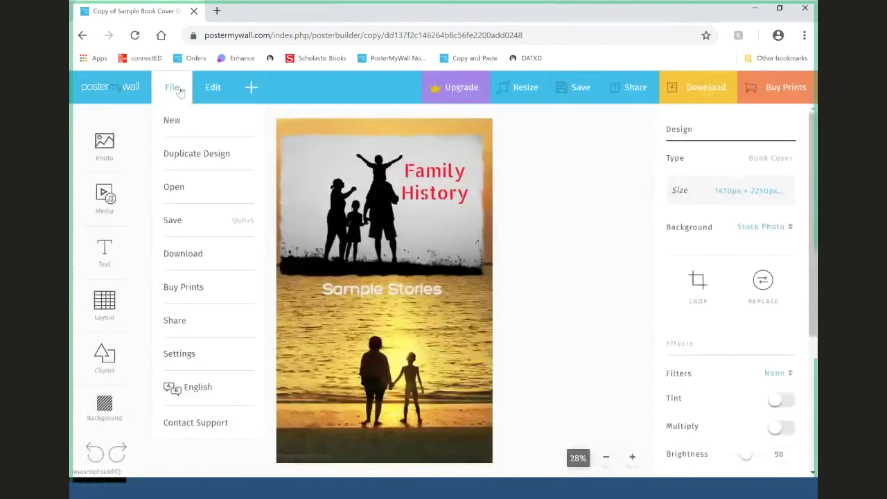
{"action": "left_click", "coordinate": [205, 152]}
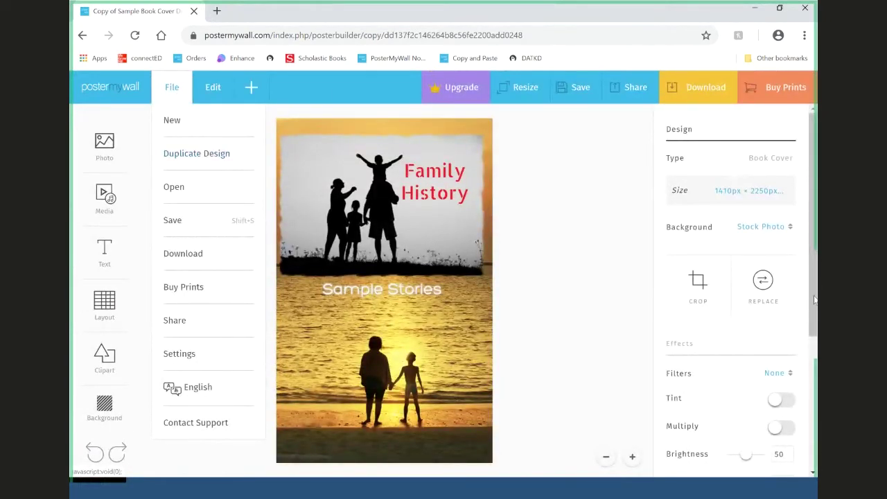
{"action": "left_click", "coordinate": [632, 278]}
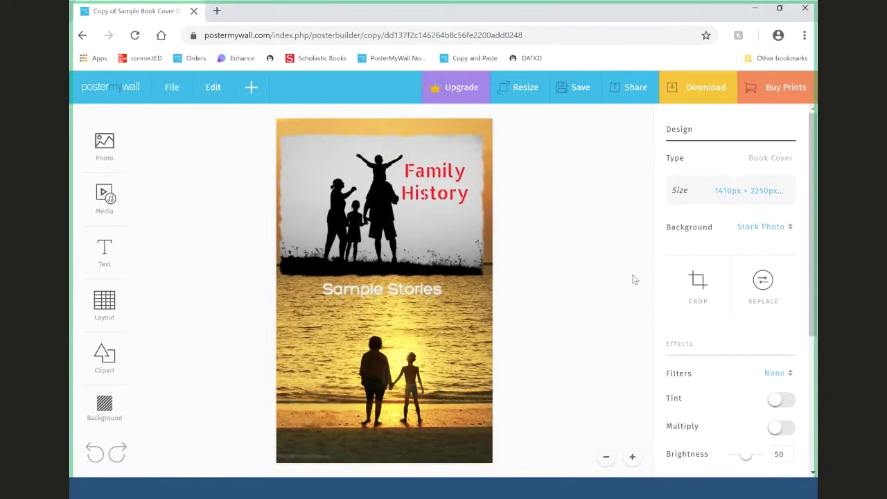
{"action": "scroll", "coordinate": [666, 323], "scroll_direction": "down", "scroll_amount": 4}
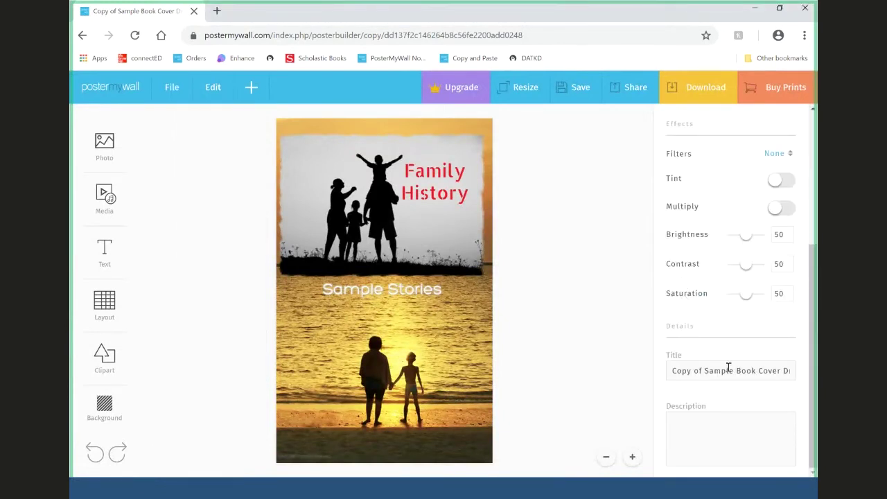
- Retitle the copy to 'Sample Book Cover Draft 2' and save it
{"action": "left_click_drag", "start_coordinate": [703, 371], "coordinate": [670, 371]}
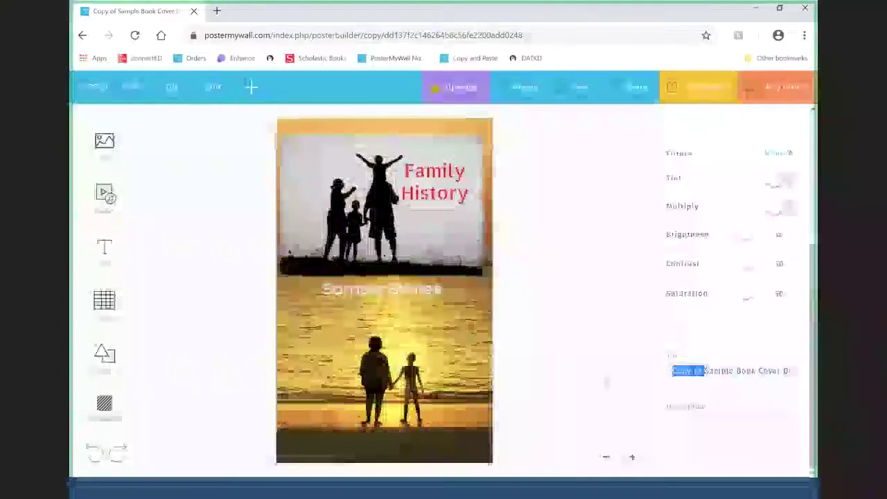
{"action": "key", "text": "BackSpace"}
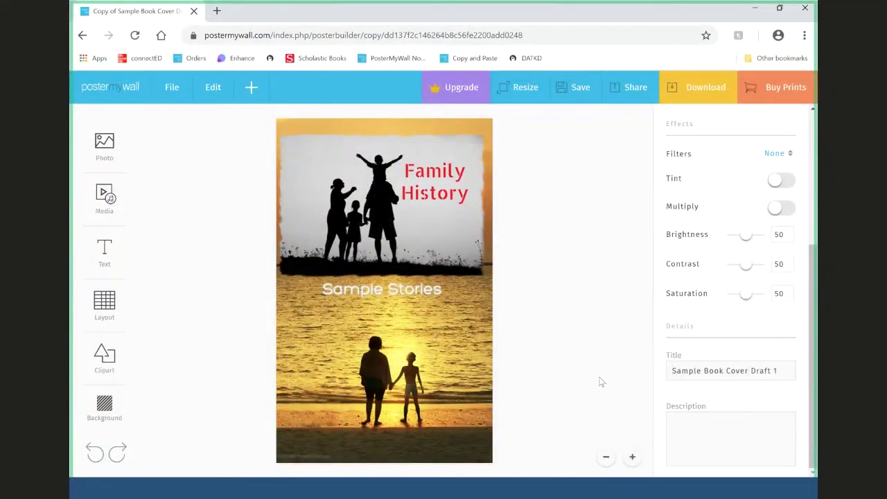
{"action": "key", "text": "BackSpace"}
{"action": "type", "text": "2"}
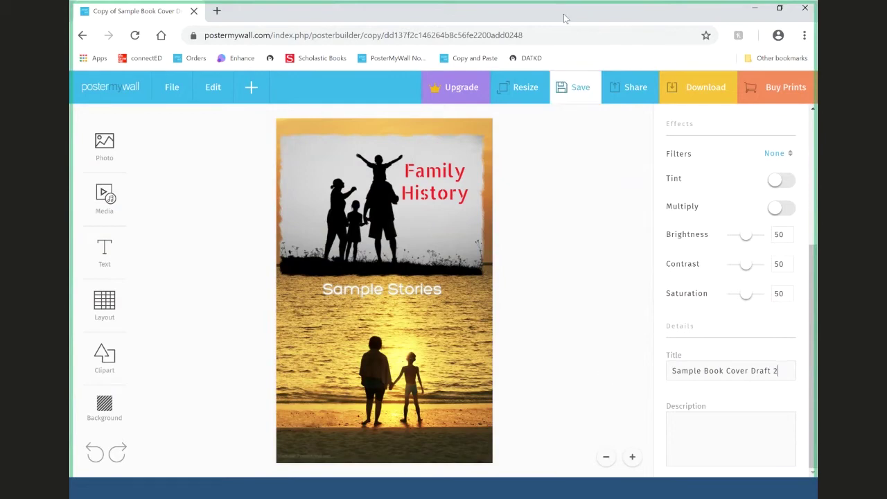
{"action": "left_click", "coordinate": [575, 86]}
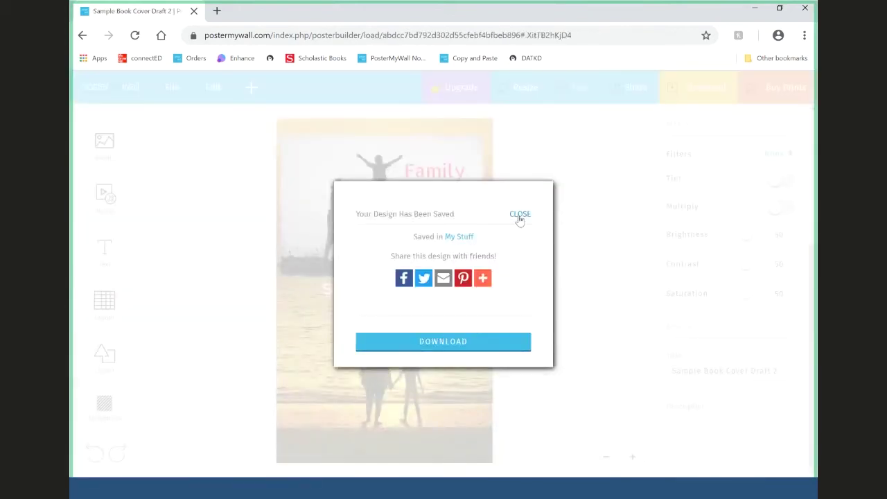
{"action": "left_click", "coordinate": [521, 218]}
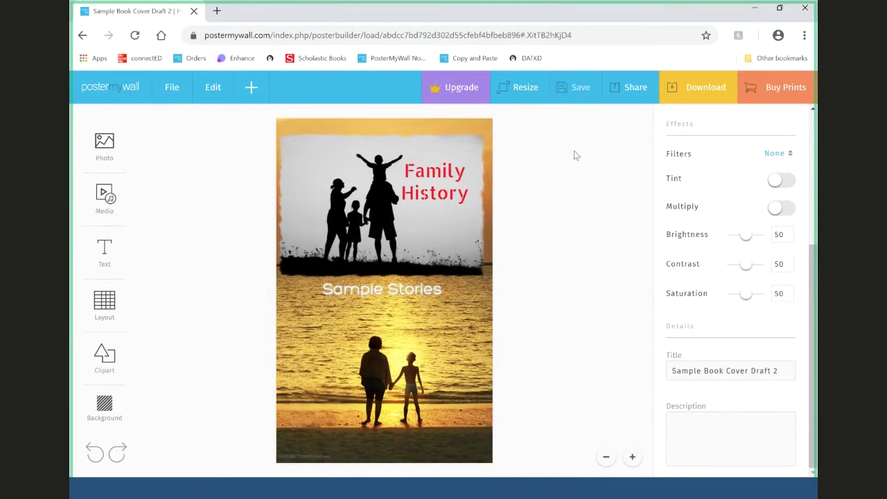
{"action": "left_click", "coordinate": [468, 238]}
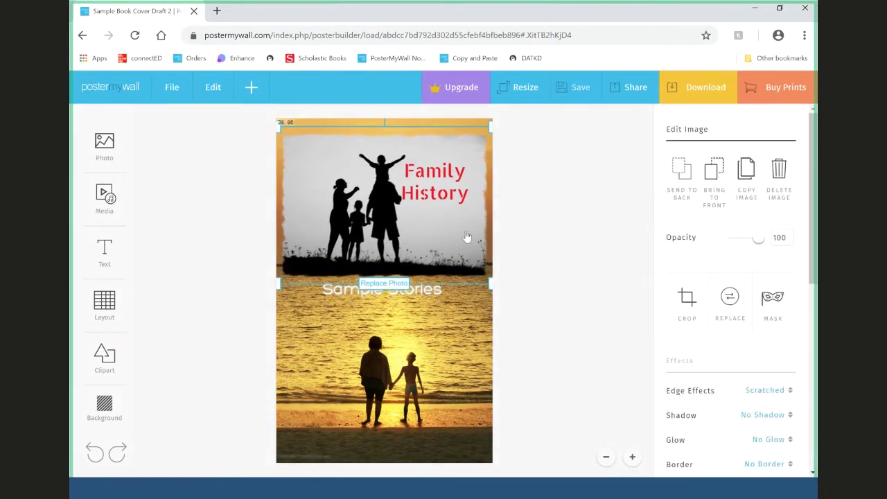
- Move the top family silhouette photo up a few pixels, then deselect it
{"action": "left_click_drag", "start_coordinate": [468, 237], "coordinate": [466, 233]}
{"action": "left_click", "coordinate": [555, 222]}
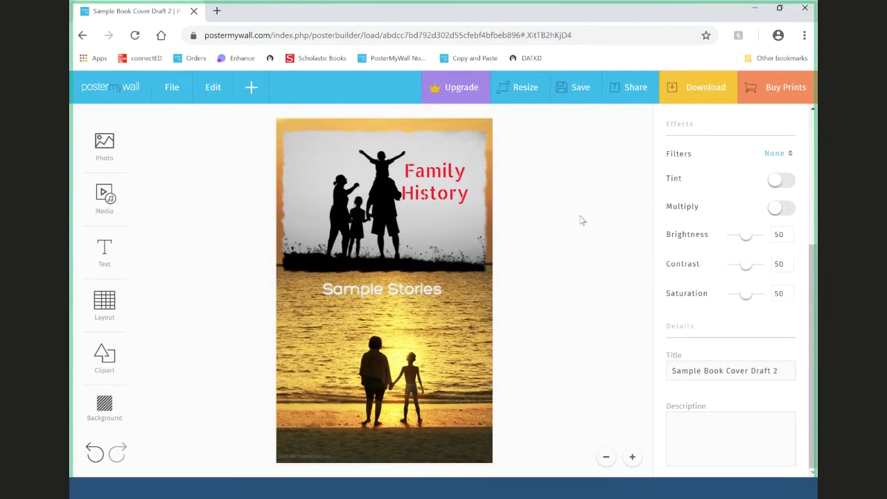
{"action": "scroll", "coordinate": [731, 292], "scroll_direction": "up", "scroll_amount": 3}
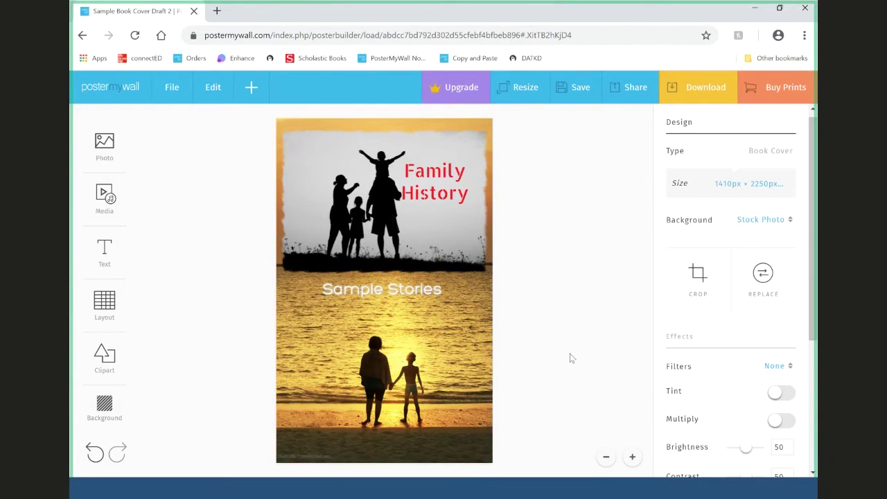
- Change the cover's size to a 1080 × 1080 px Instagram Post from Social Media sizes
{"action": "left_click", "coordinate": [525, 95]}
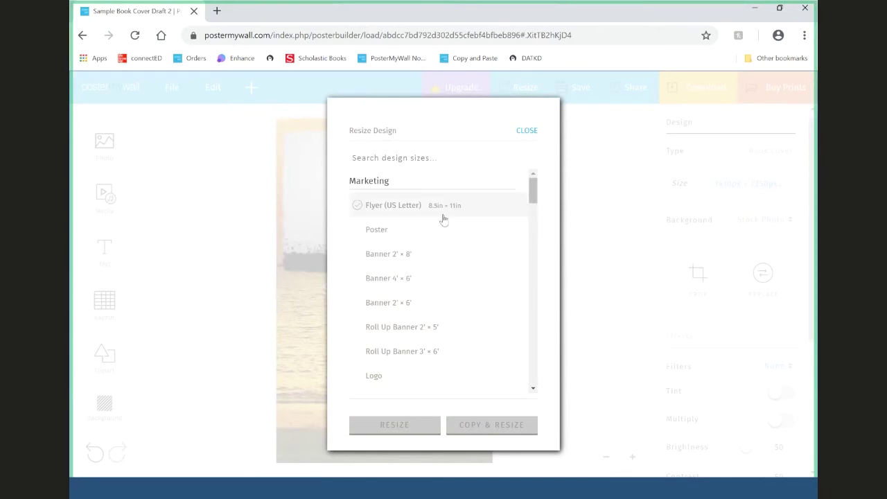
{"action": "left_click_drag", "start_coordinate": [533, 190], "coordinate": [542, 263]}
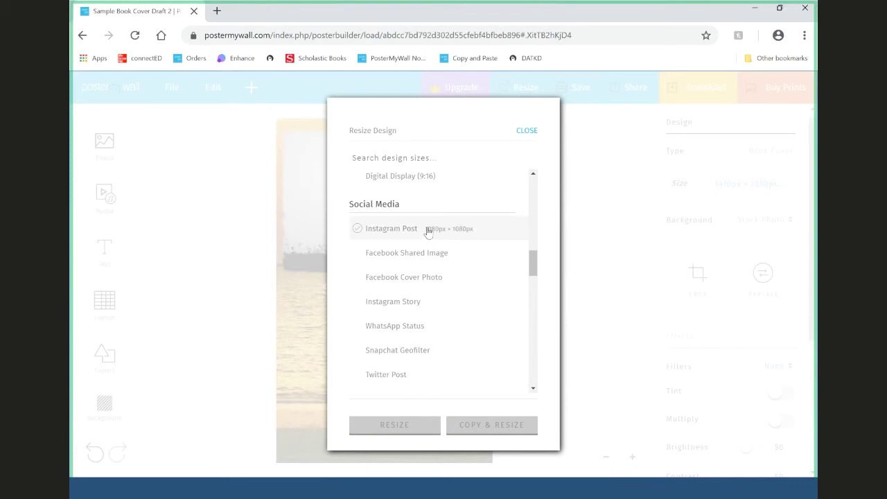
{"action": "left_click", "coordinate": [528, 131]}
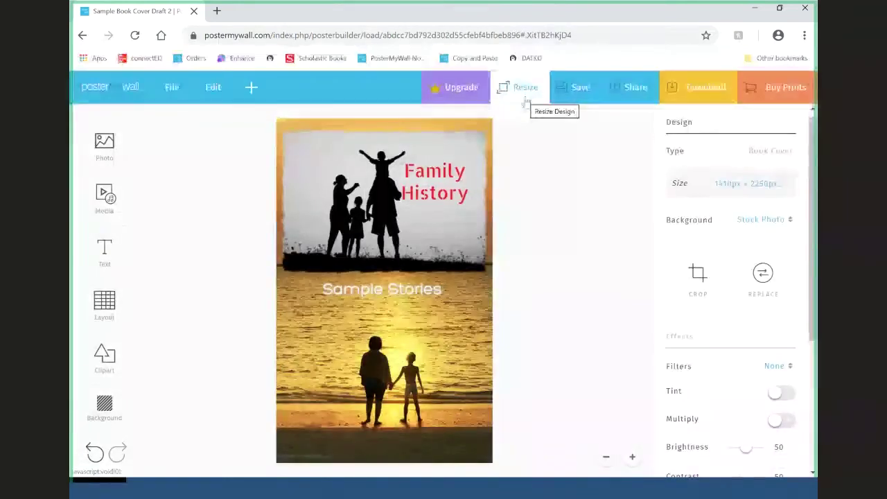
{"action": "left_click", "coordinate": [524, 89]}
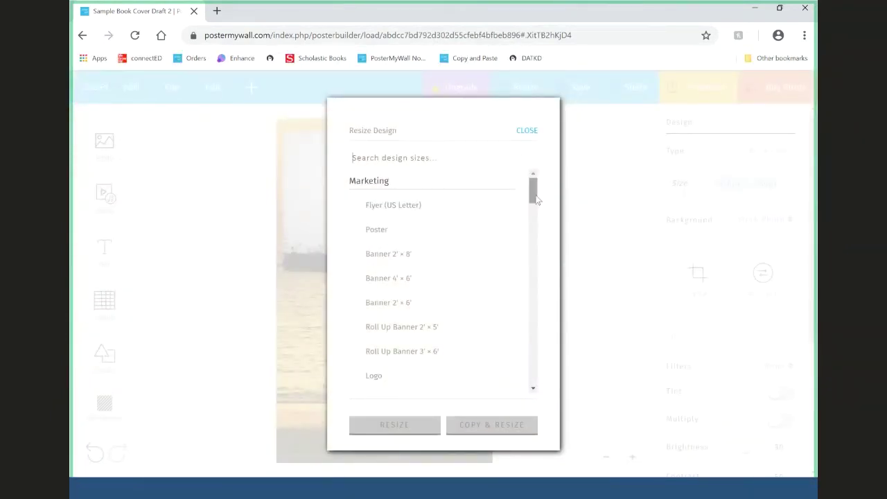
{"action": "left_click_drag", "start_coordinate": [534, 197], "coordinate": [540, 272]}
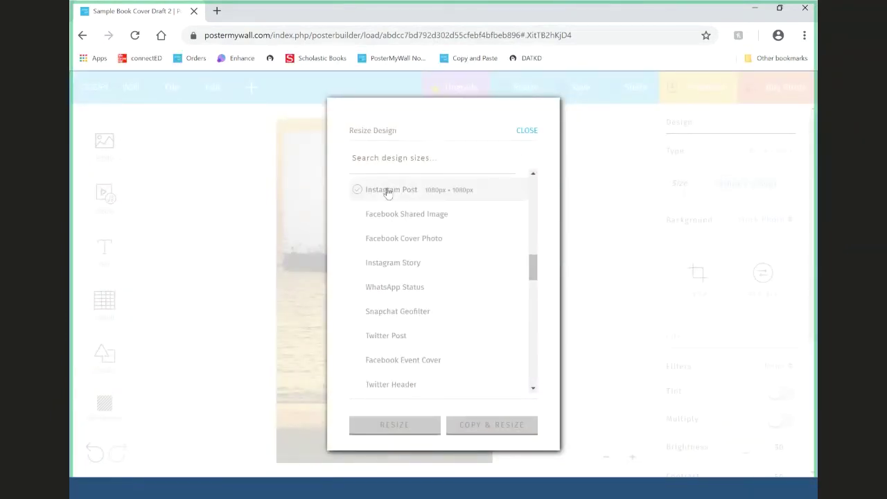
{"action": "left_click", "coordinate": [388, 192]}
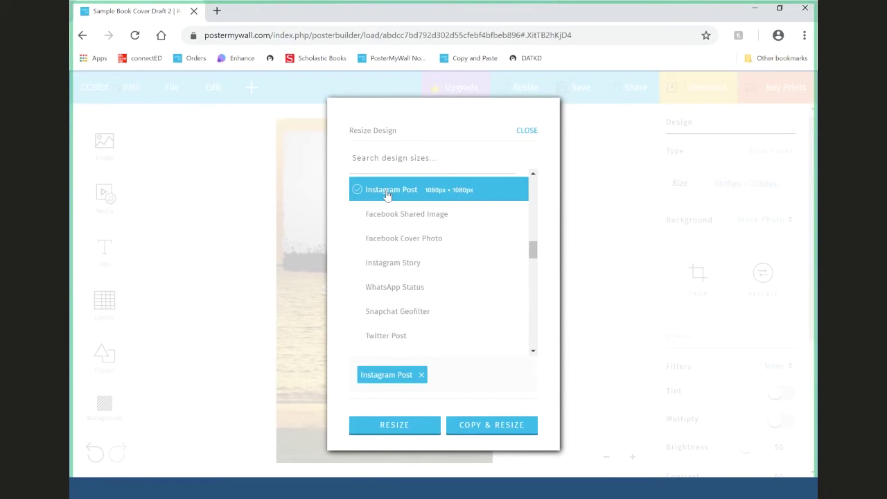
{"action": "left_click", "coordinate": [405, 428]}
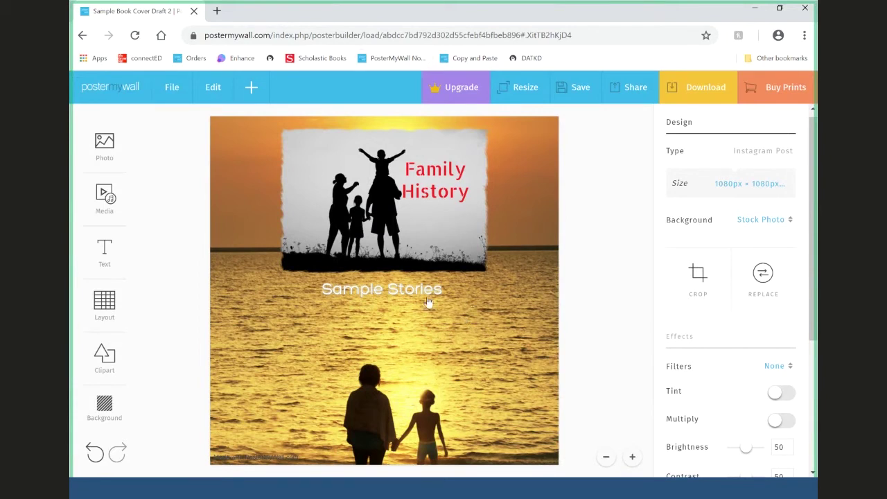
- Move the Sample Stories caption down and right, and enlarge and shift the silhouette photo left
{"action": "left_click_drag", "start_coordinate": [428, 302], "coordinate": [427, 339]}
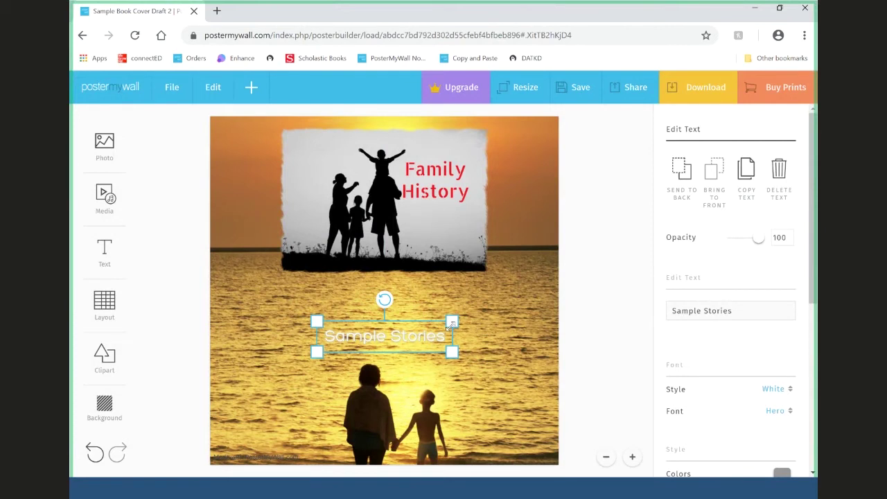
{"action": "left_click", "coordinate": [433, 272]}
{"action": "left_click_drag", "start_coordinate": [488, 271], "coordinate": [546, 317]}
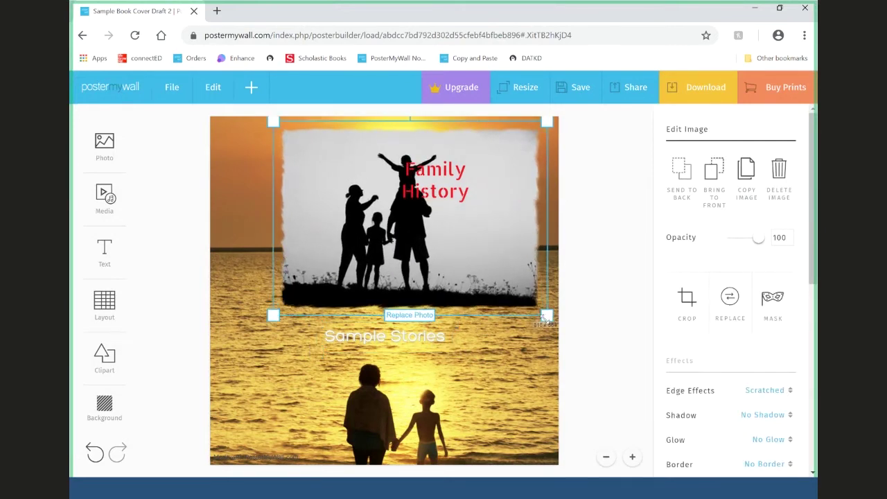
{"action": "left_click_drag", "start_coordinate": [272, 316], "coordinate": [210, 278]}
{"action": "left_click_drag", "start_coordinate": [305, 277], "coordinate": [254, 273]}
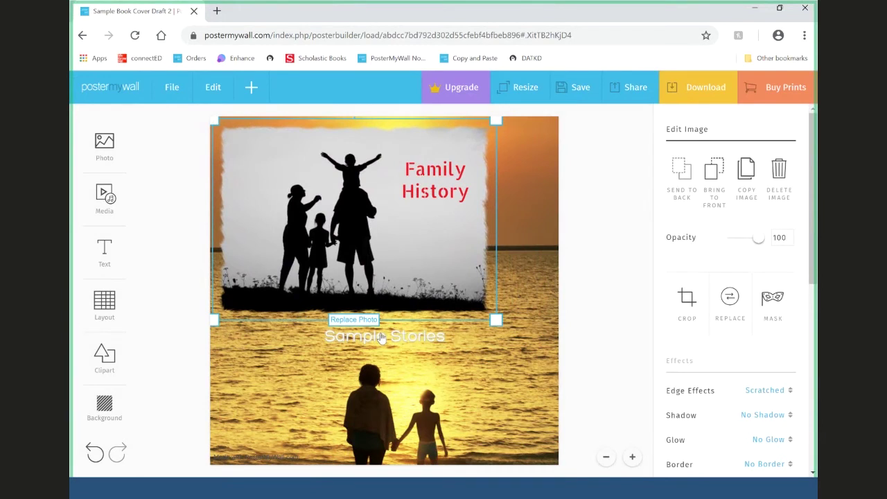
{"action": "left_click_drag", "start_coordinate": [381, 338], "coordinate": [476, 341]}
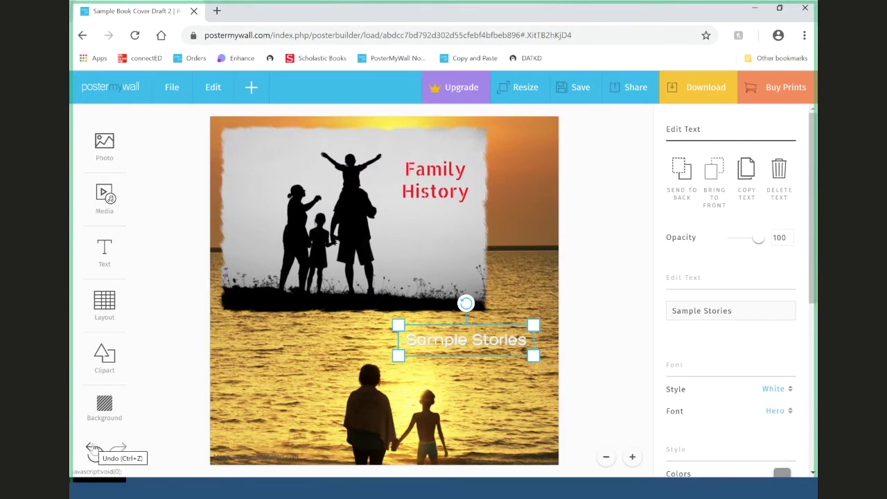
- Undo four times to revert the layout moves and the Instagram Post resize
{"action": "left_click", "coordinate": [93, 449]}
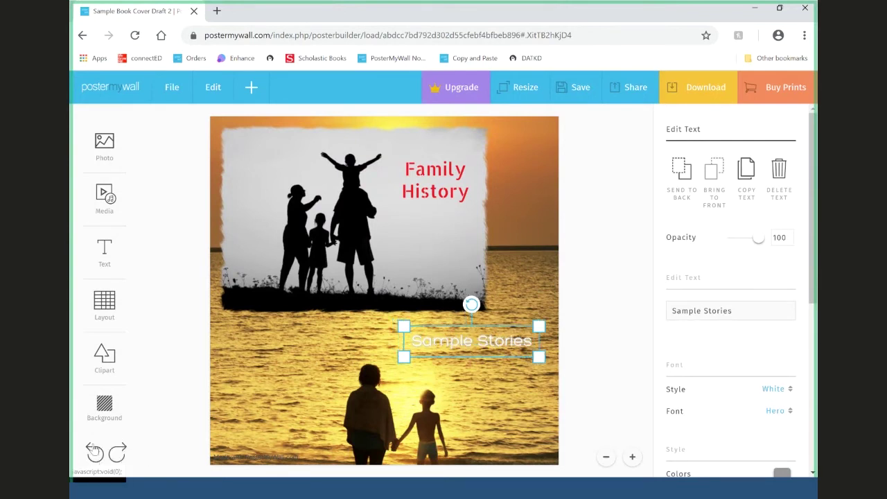
{"action": "left_click", "coordinate": [93, 450]}
{"action": "left_click", "coordinate": [93, 450]}
{"action": "left_click", "coordinate": [93, 449]}
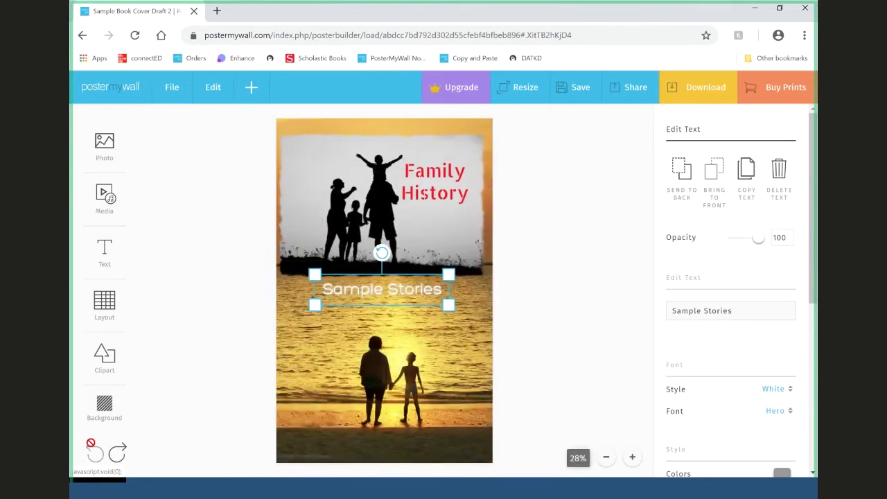
- Resize the Family History design again to a square 1080 × 1080 px Instagram Post
{"action": "left_click", "coordinate": [557, 281]}
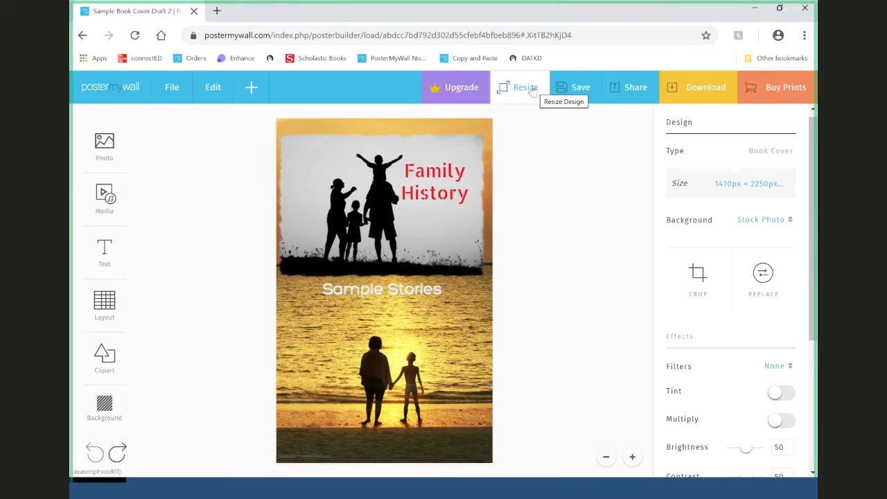
{"action": "left_click", "coordinate": [532, 92]}
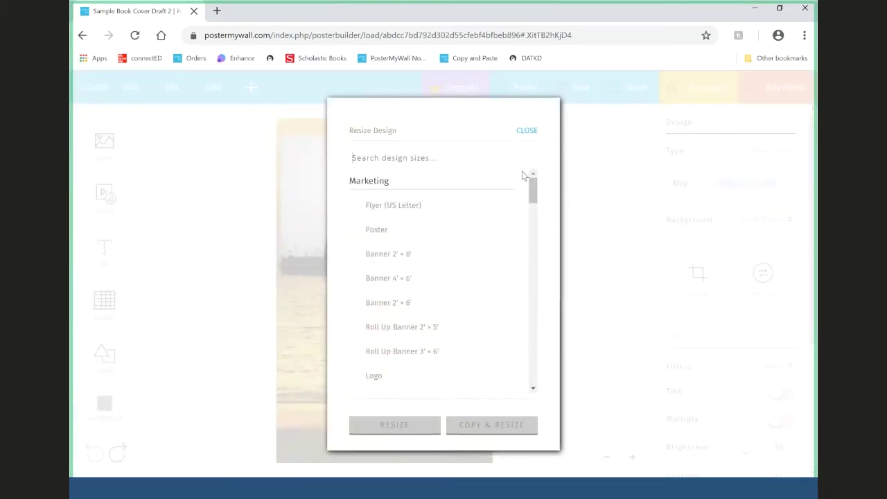
{"action": "type", "text": "instagra"}
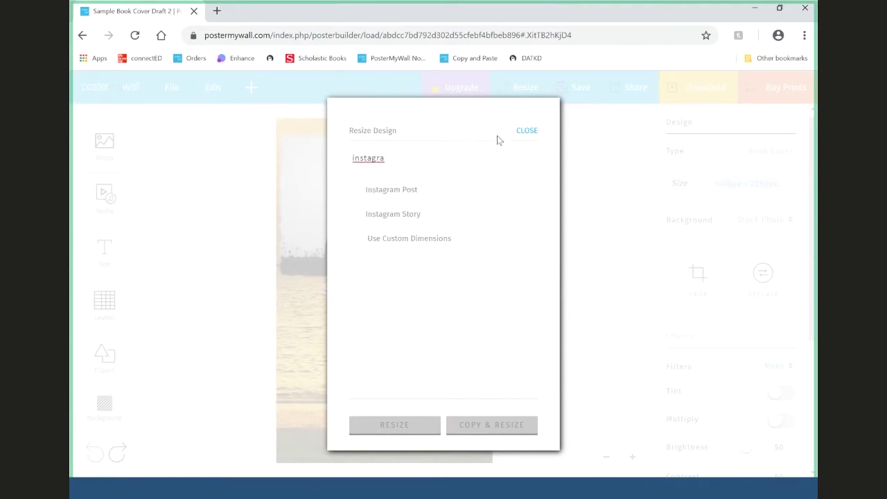
{"action": "double_click", "coordinate": [339, 166]}
{"action": "key", "text": "BackSpace"}
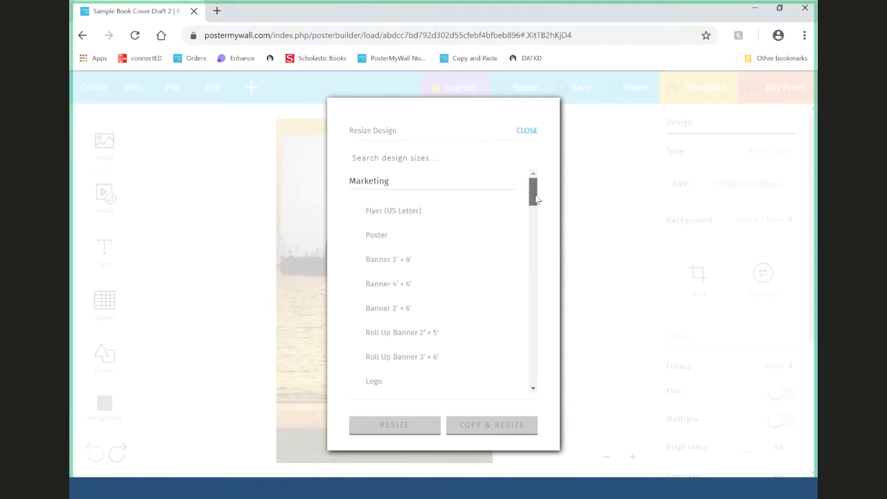
{"action": "left_click_drag", "start_coordinate": [536, 200], "coordinate": [580, 282]}
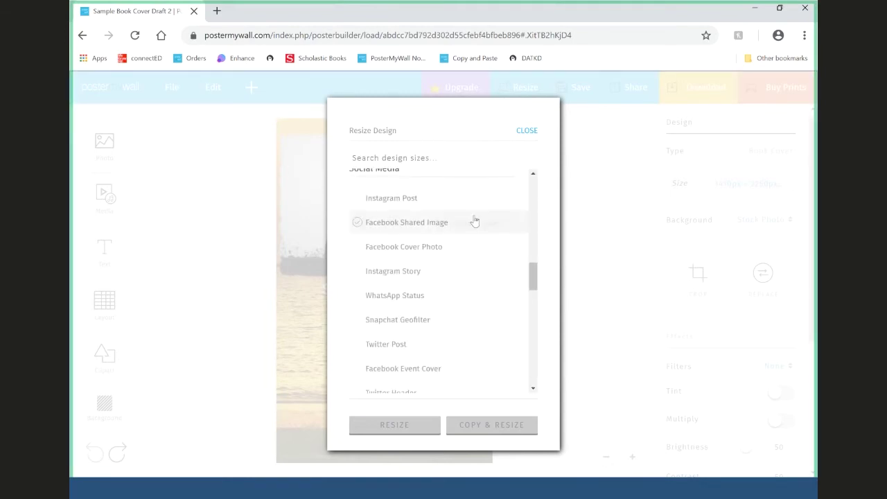
{"action": "left_click", "coordinate": [428, 200]}
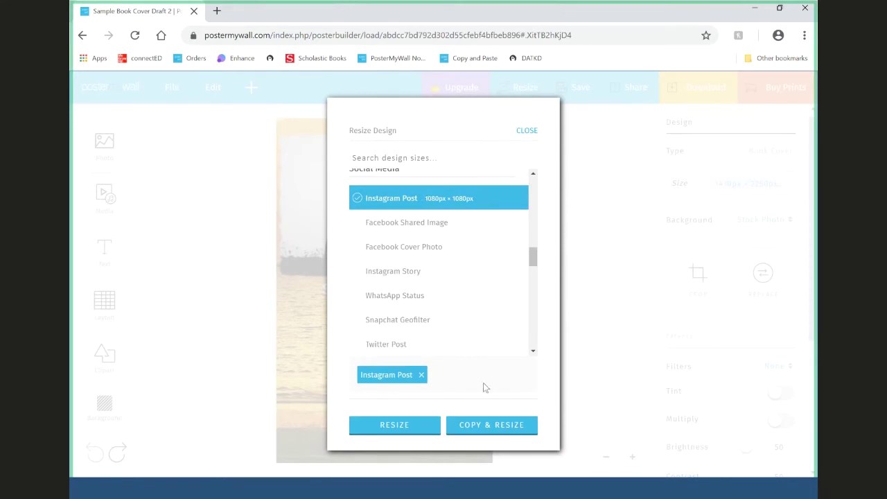
{"action": "left_click", "coordinate": [429, 430]}
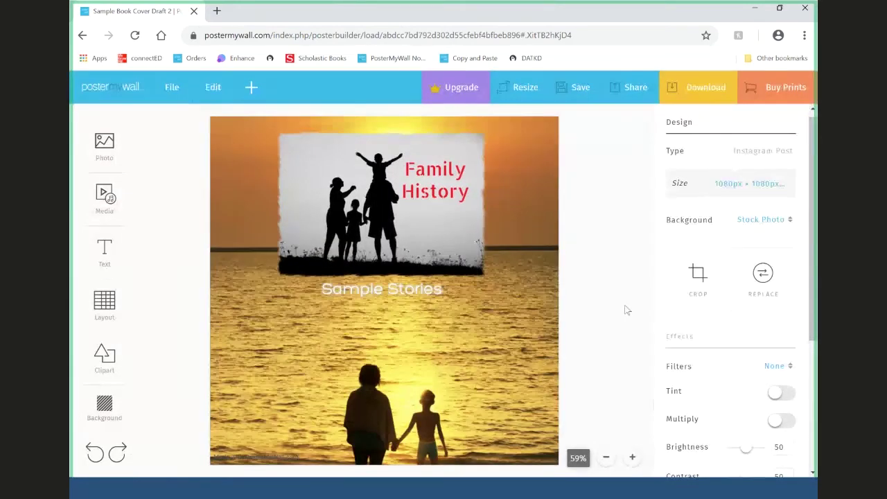
{"action": "scroll", "coordinate": [731, 291], "scroll_direction": "down", "scroll_amount": 3}
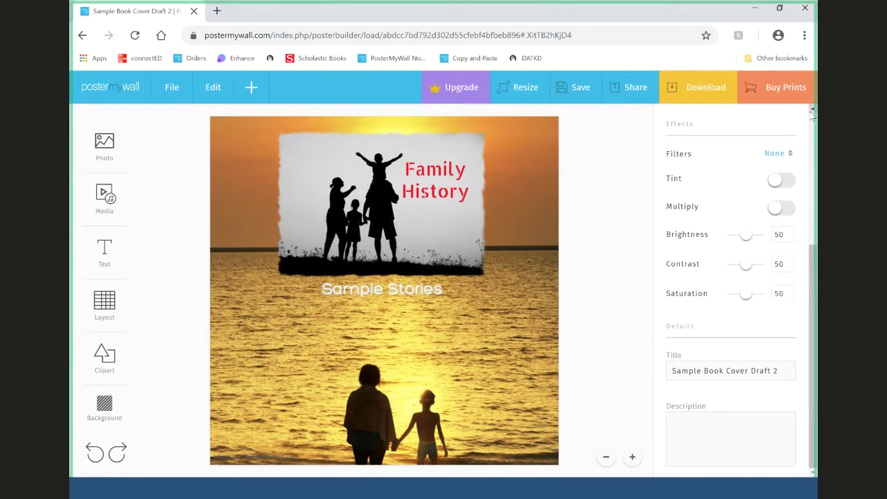
- Search sizes for 'Facebook' and resize the design to an 851 × 315 px Facebook Cover Photo
{"action": "left_click", "coordinate": [520, 87]}
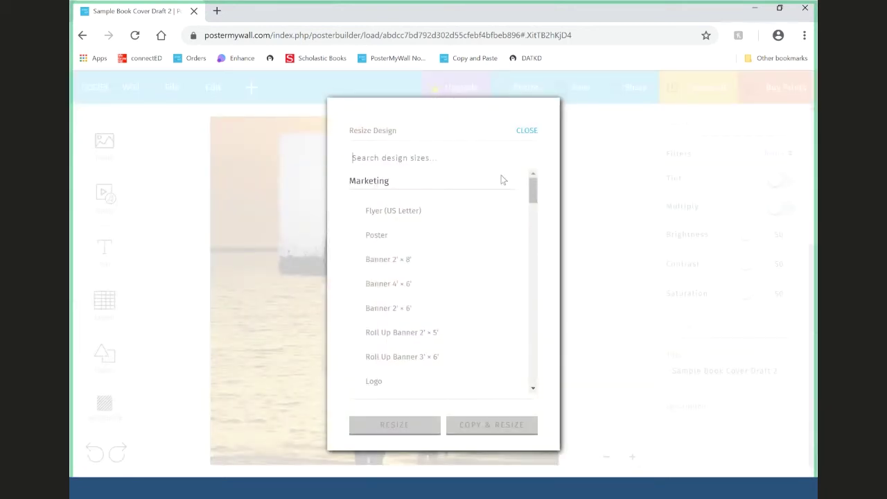
{"action": "type", "text": "Facebook"}
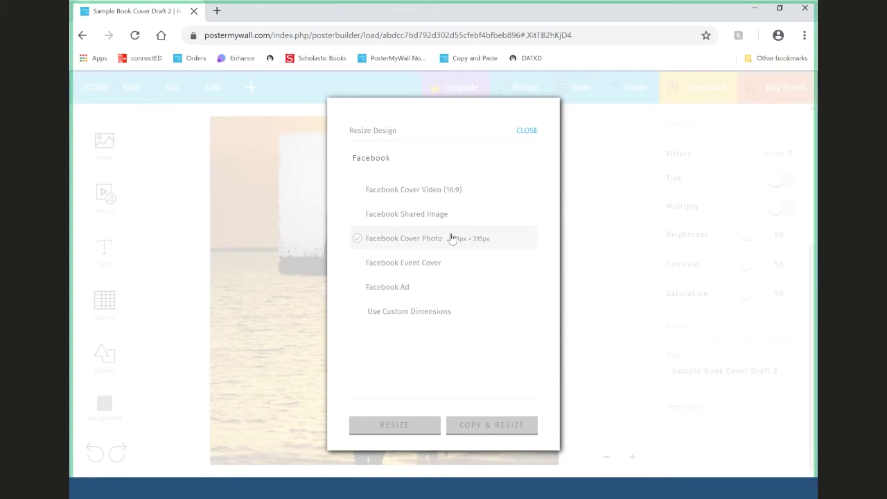
{"action": "left_click", "coordinate": [450, 238]}
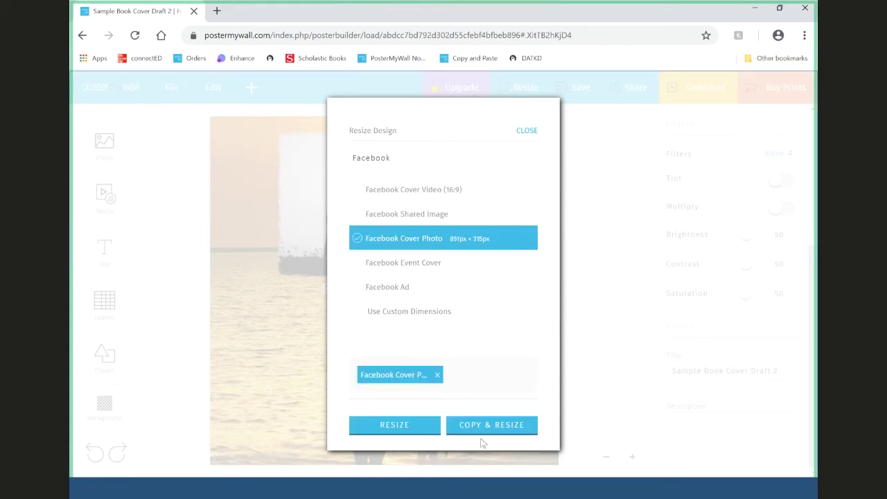
{"action": "left_click", "coordinate": [418, 425]}
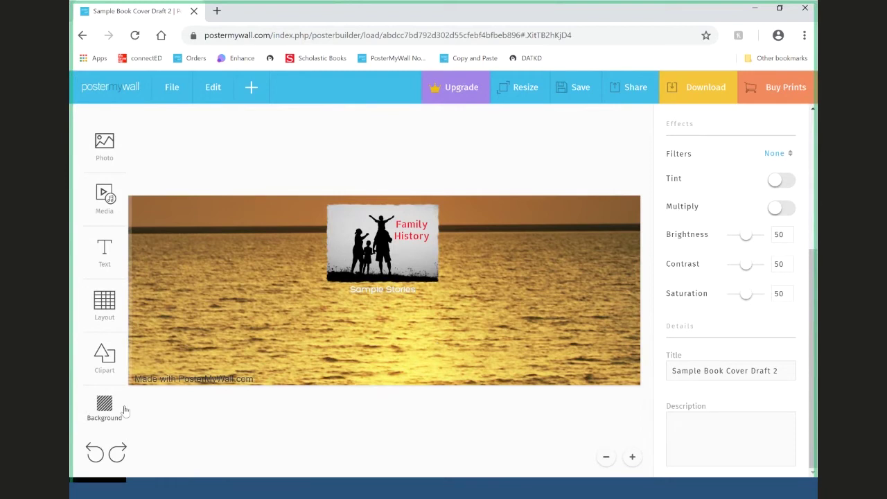
- Choose the sunset beach image from a 'family' stock photo search as the background
{"action": "left_click", "coordinate": [103, 412]}
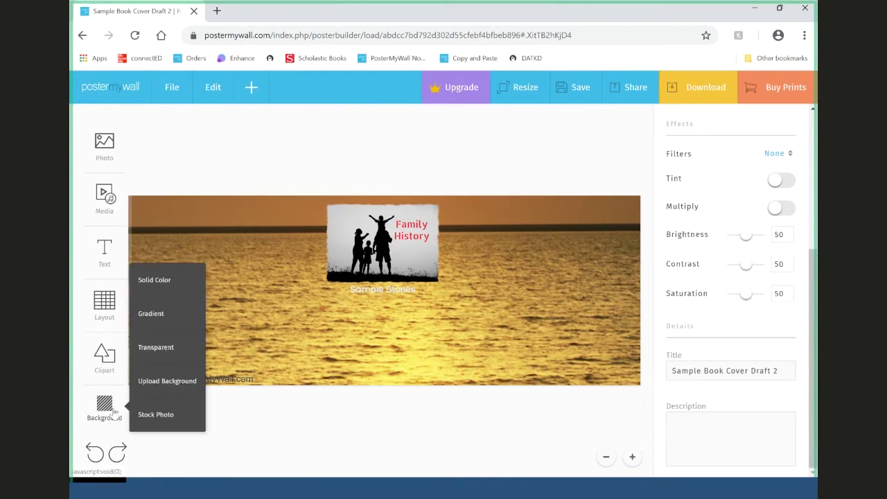
{"action": "left_click", "coordinate": [102, 413]}
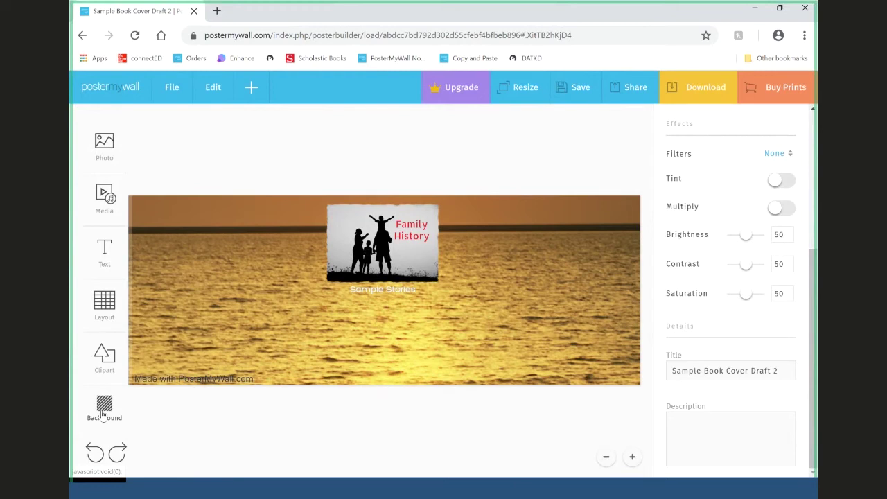
{"action": "left_click", "coordinate": [103, 414]}
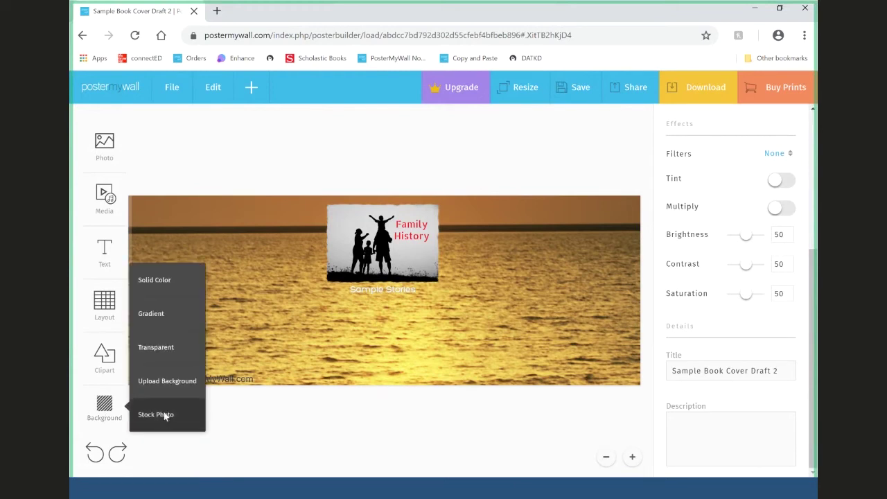
{"action": "left_click", "coordinate": [165, 414]}
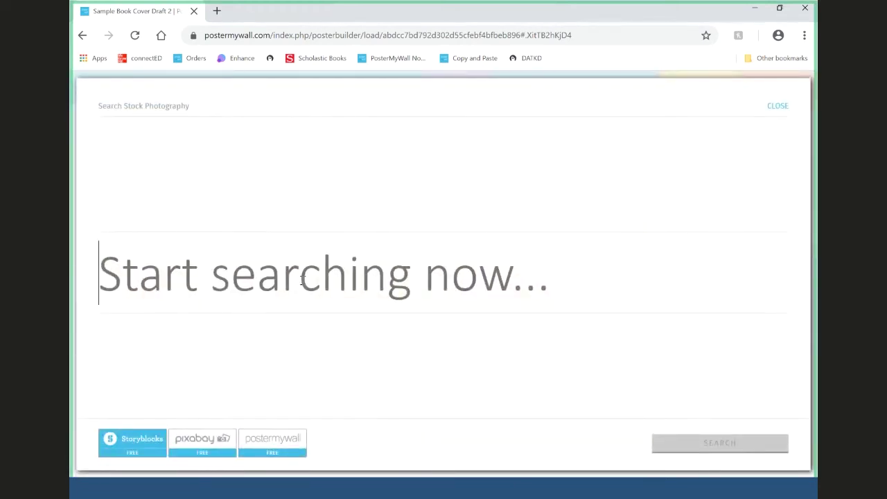
{"action": "type", "text": "family"}
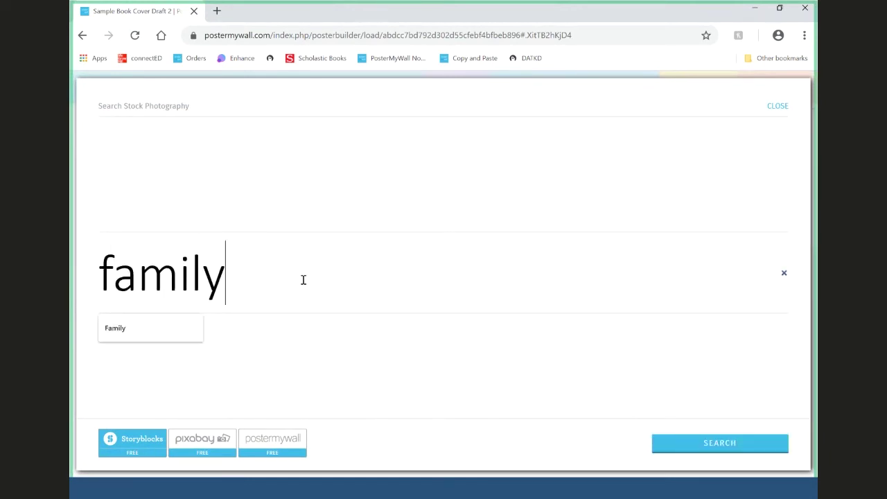
{"action": "key", "text": "Return"}
{"action": "scroll", "coordinate": [531, 249], "scroll_direction": "down", "scroll_amount": 2}
{"action": "scroll", "coordinate": [531, 248], "scroll_direction": "down", "scroll_amount": 10}
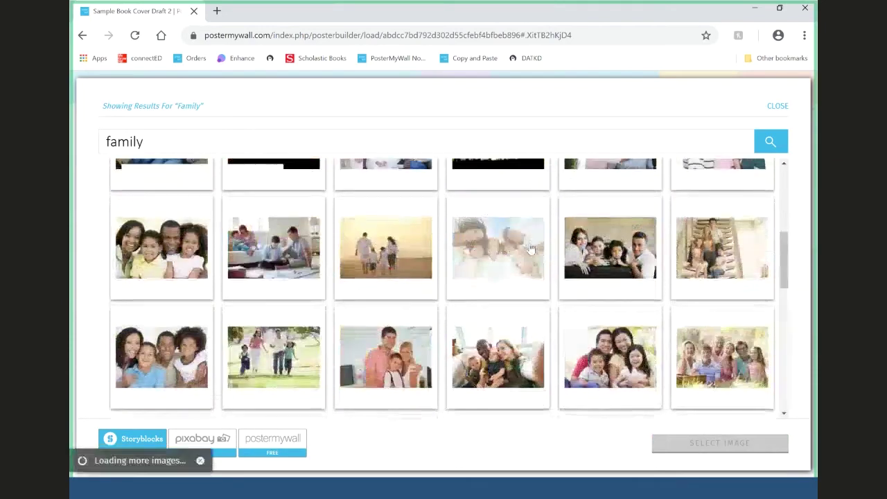
{"action": "scroll", "coordinate": [530, 248], "scroll_direction": "down", "scroll_amount": 10}
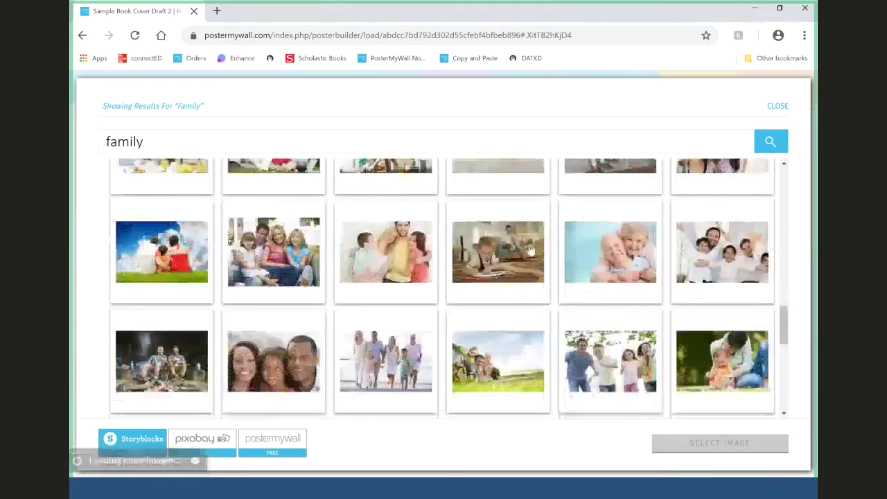
{"action": "scroll", "coordinate": [530, 248], "scroll_direction": "down", "scroll_amount": 10}
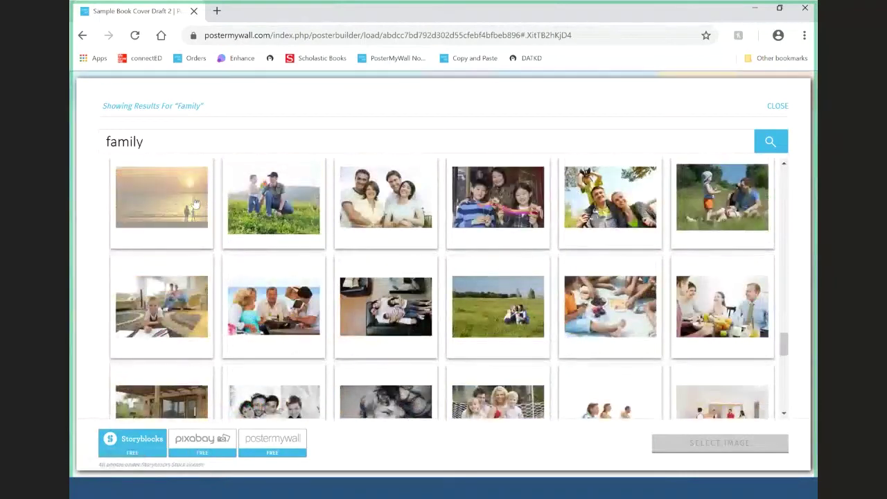
{"action": "left_click", "coordinate": [195, 203]}
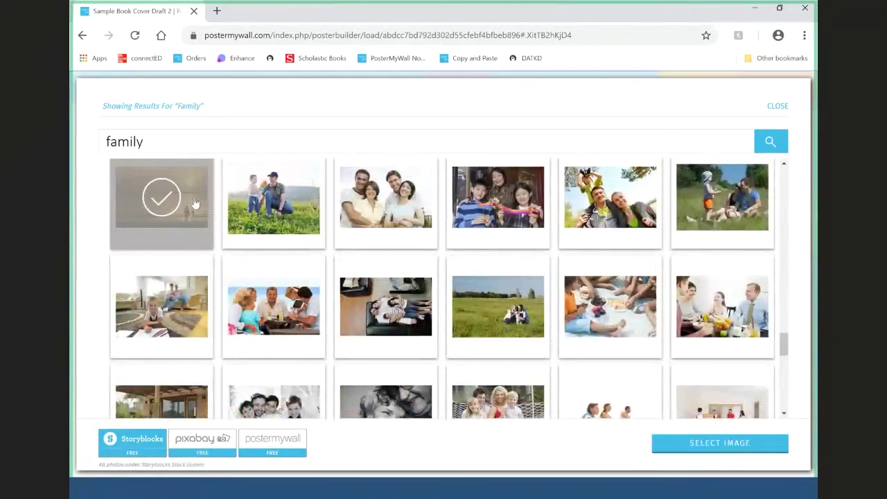
{"action": "left_click", "coordinate": [737, 444]}
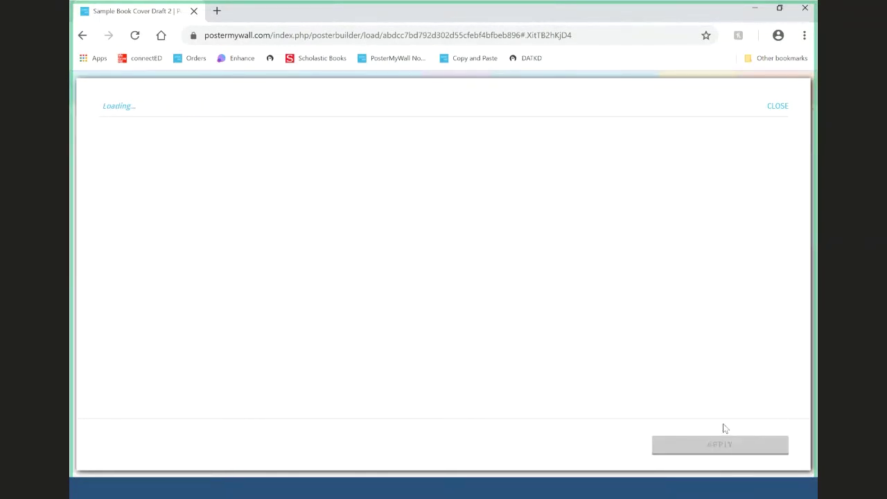
- Frame the background crop on the beach and two figures and apply it
{"action": "left_click_drag", "start_coordinate": [559, 272], "coordinate": [590, 247]}
{"action": "right_click", "coordinate": [590, 248]}
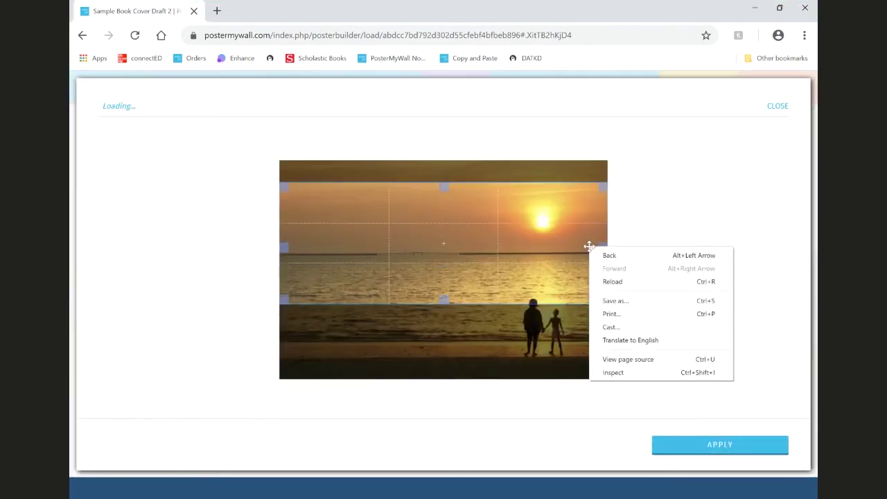
{"action": "left_click", "coordinate": [592, 251]}
{"action": "left_click_drag", "start_coordinate": [554, 295], "coordinate": [559, 370]}
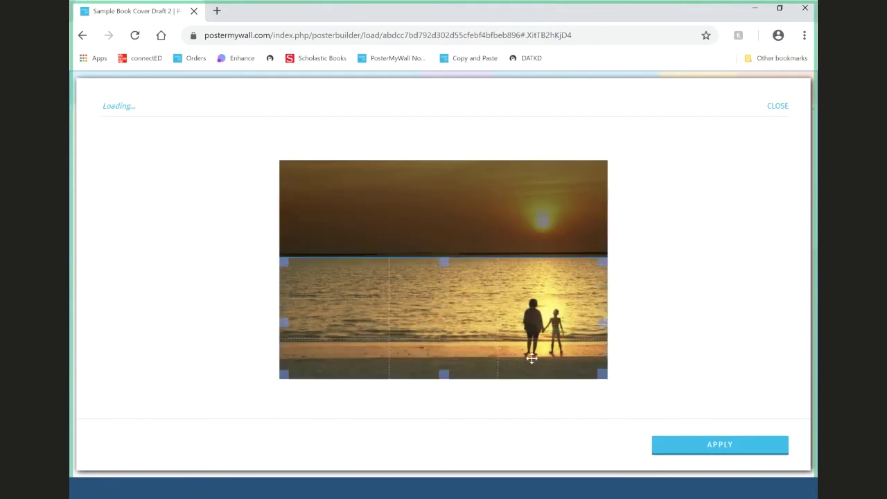
{"action": "left_click", "coordinate": [742, 444]}
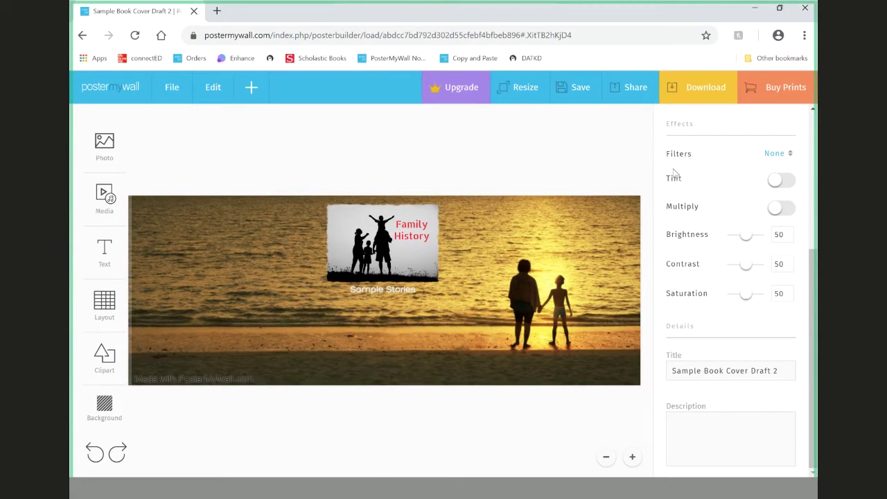
- Download the cover as a free Basic Image JPG and close the download dialog
{"action": "left_click", "coordinate": [693, 90]}
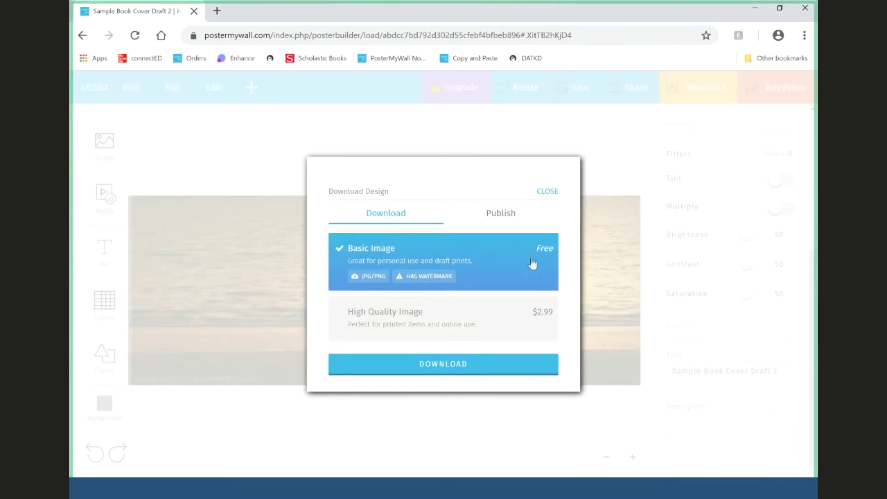
{"action": "left_click", "coordinate": [491, 363]}
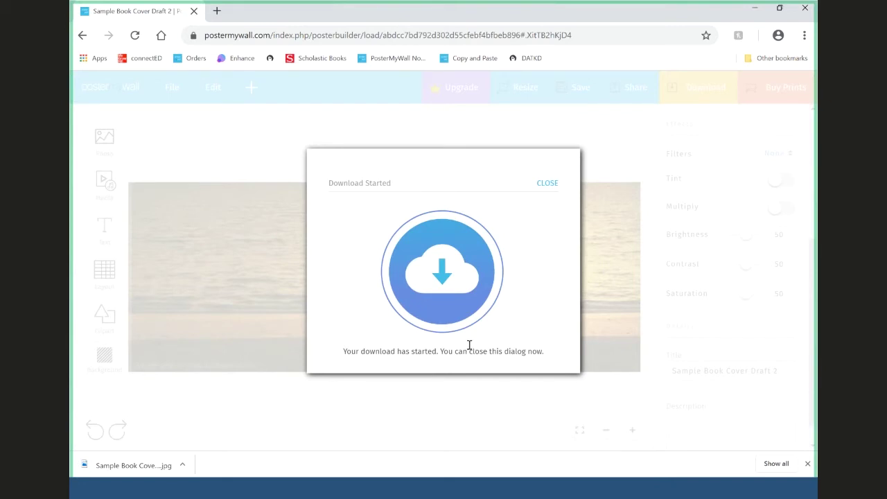
{"action": "left_click", "coordinate": [548, 184]}
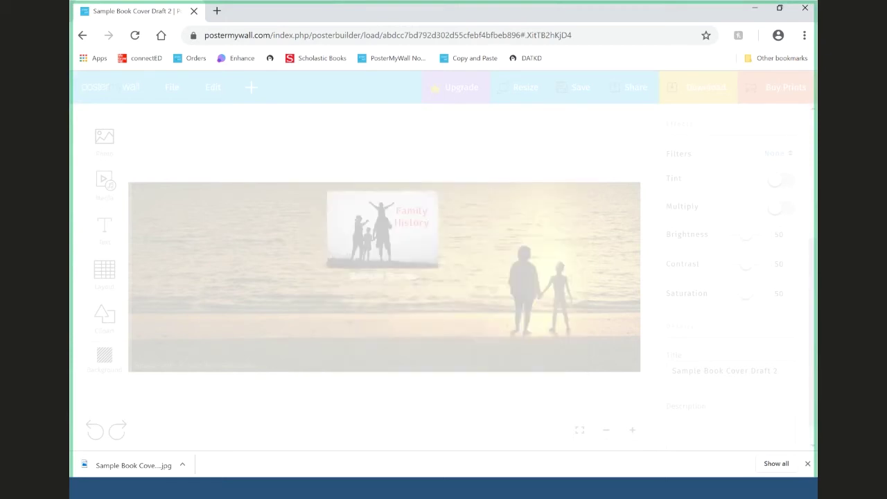
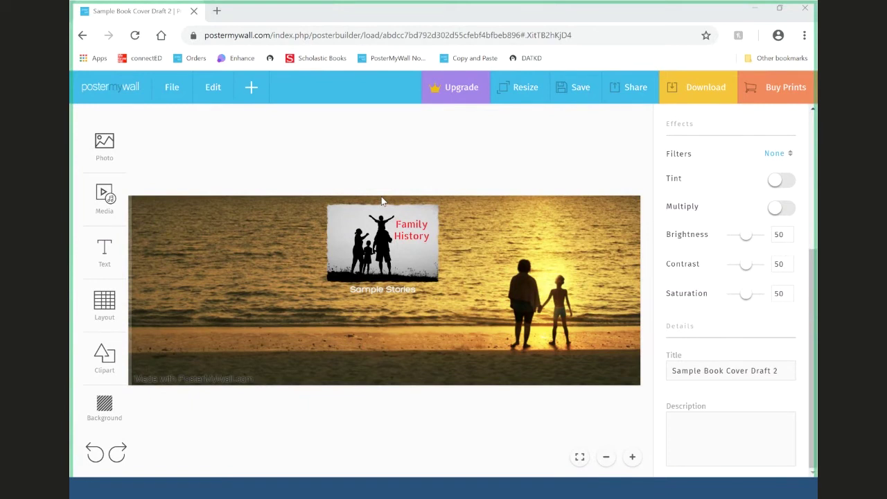
- Move the family photo to the banner's top-left and enlarge it toward the lower left
{"action": "left_click_drag", "start_coordinate": [378, 245], "coordinate": [192, 241]}
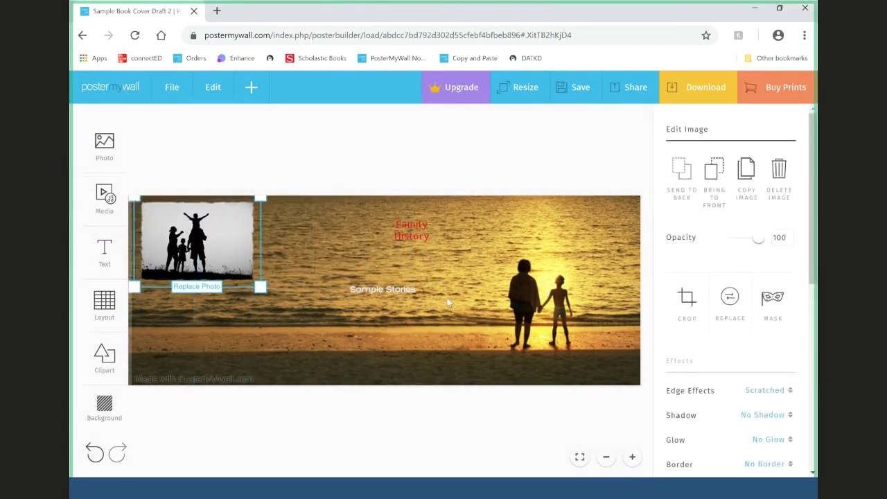
{"action": "left_click_drag", "start_coordinate": [408, 297], "coordinate": [415, 319]}
{"action": "left_click", "coordinate": [411, 237]}
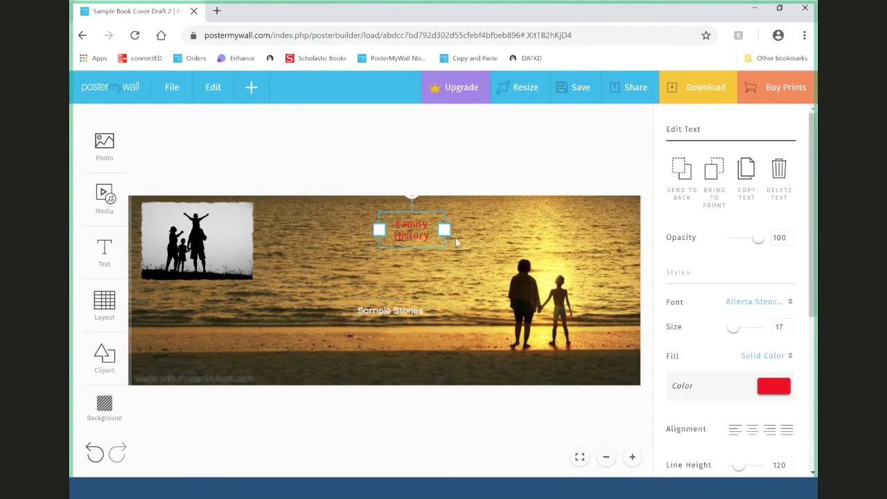
{"action": "left_click_drag", "start_coordinate": [253, 247], "coordinate": [306, 246]}
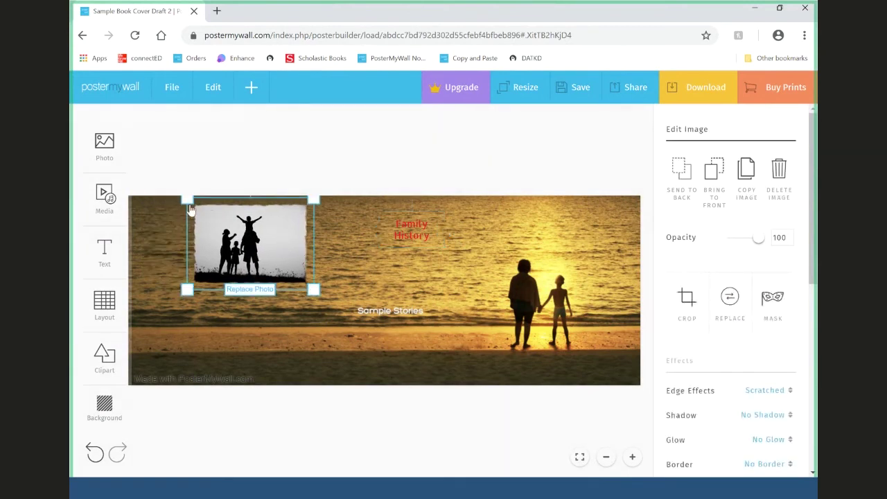
{"action": "left_click_drag", "start_coordinate": [181, 291], "coordinate": [136, 326]}
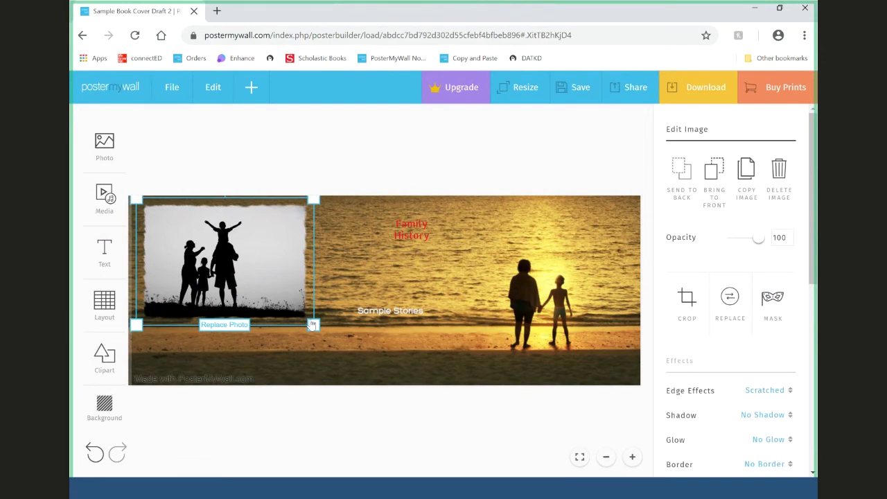
- Make Family History black at size 100 in the upper middle, with Sample Stories below it
{"action": "left_click_drag", "start_coordinate": [427, 235], "coordinate": [407, 262]}
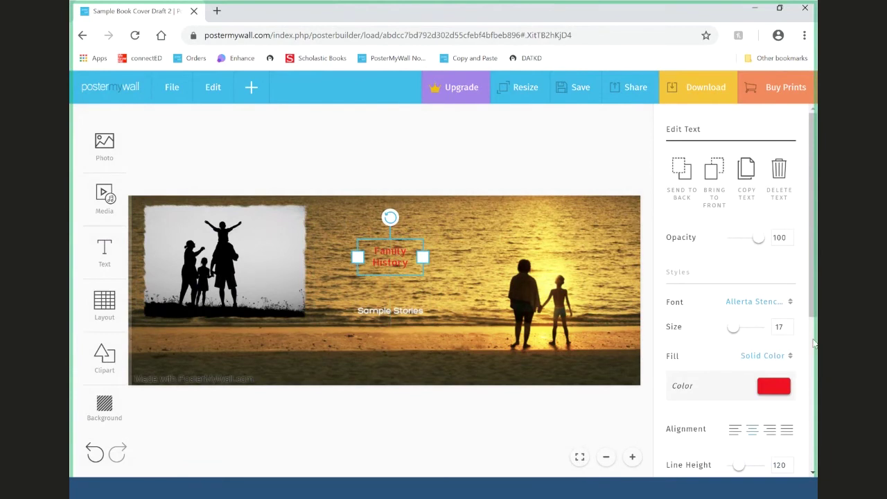
{"action": "left_click", "coordinate": [775, 387]}
{"action": "left_click", "coordinate": [703, 313]}
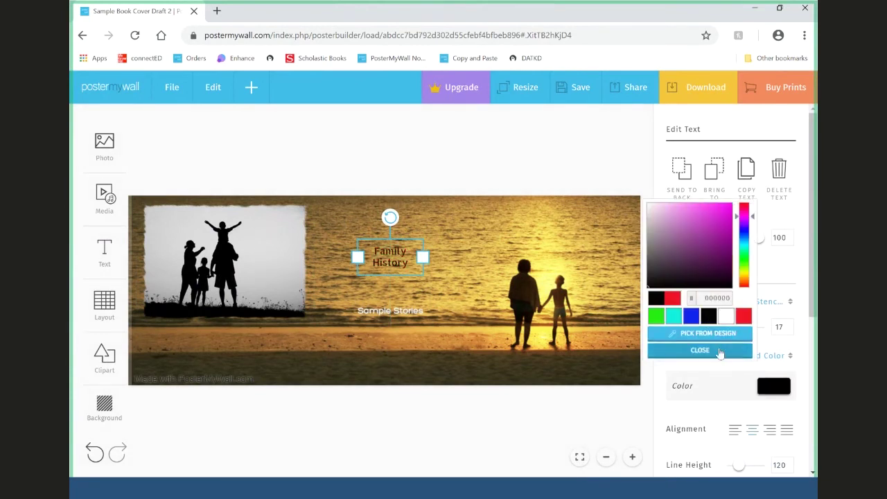
{"action": "left_click", "coordinate": [700, 349]}
{"action": "double_click", "coordinate": [780, 327]}
{"action": "type", "text": "100"}
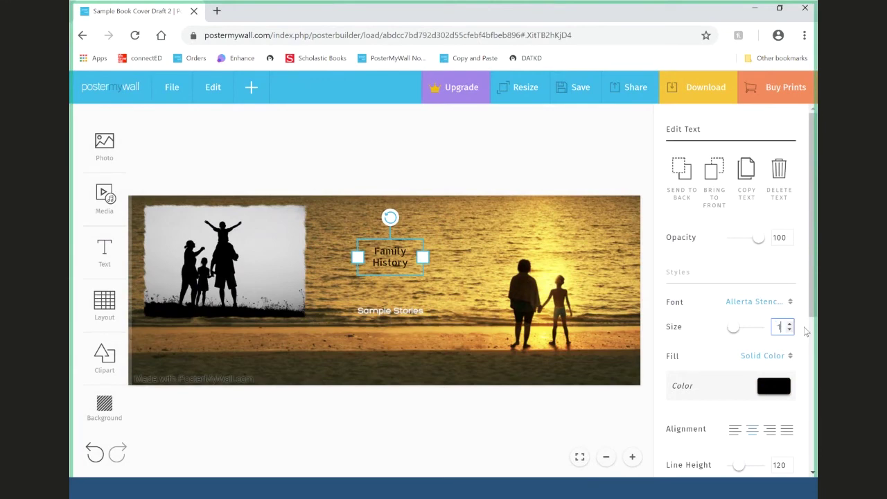
{"action": "left_click_drag", "start_coordinate": [479, 321], "coordinate": [431, 264]}
{"action": "left_click", "coordinate": [408, 320]}
{"action": "left_click_drag", "start_coordinate": [408, 321], "coordinate": [426, 367]}
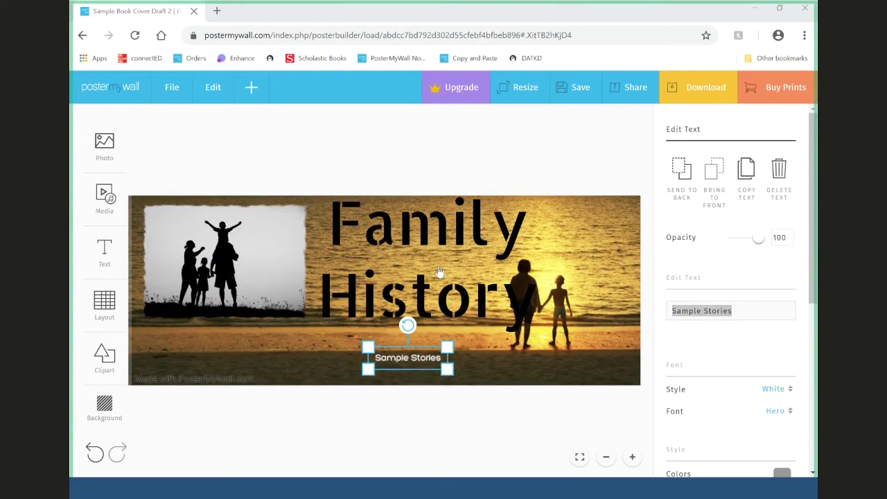
- Save the Family History banner and dismiss the saved confirmation
{"action": "left_click", "coordinate": [572, 93]}
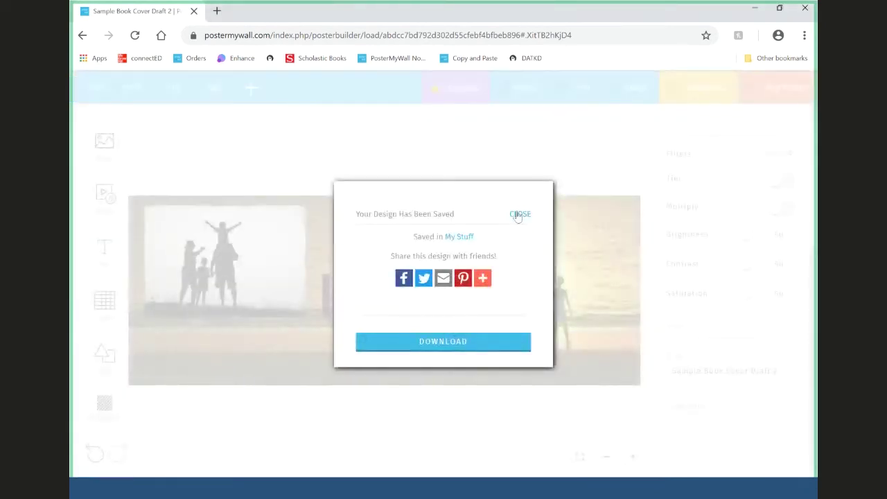
{"action": "left_click", "coordinate": [520, 215]}
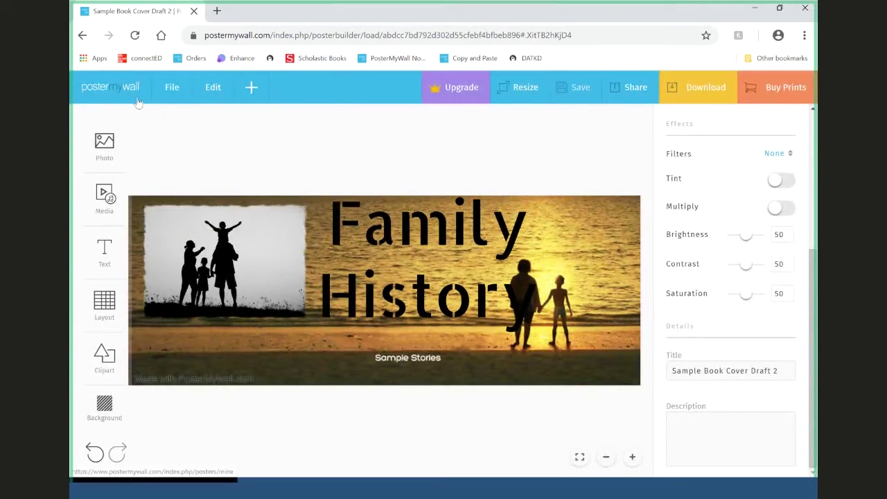
- From My Designs, start a new design and pick Flyer (US Letter) as its type
{"action": "left_click", "coordinate": [179, 98]}
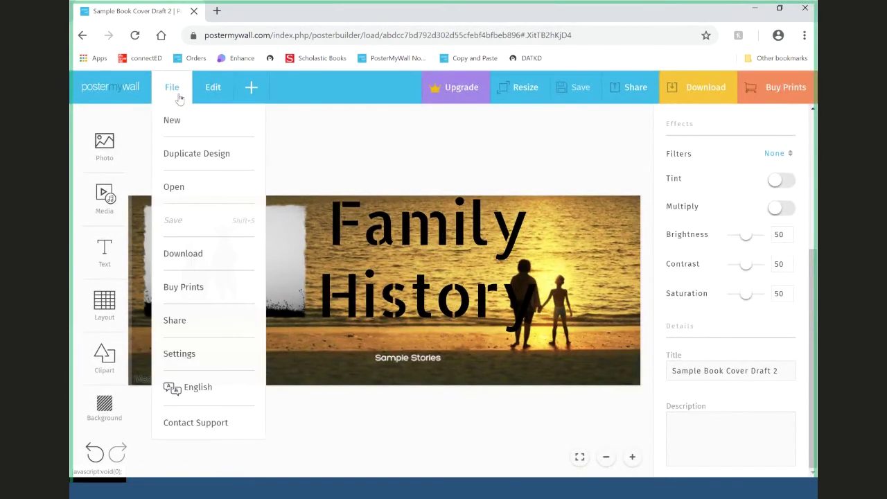
{"action": "left_click", "coordinate": [123, 87]}
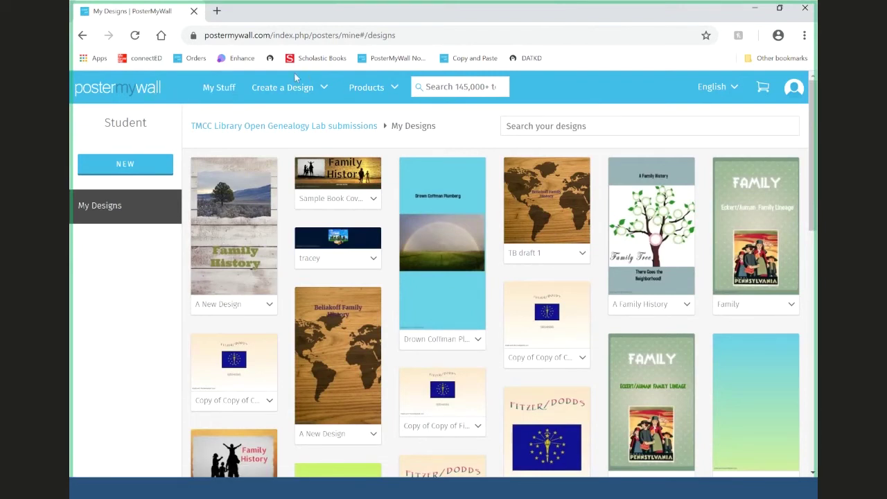
{"action": "mouse_move", "coordinate": [308, 108]}
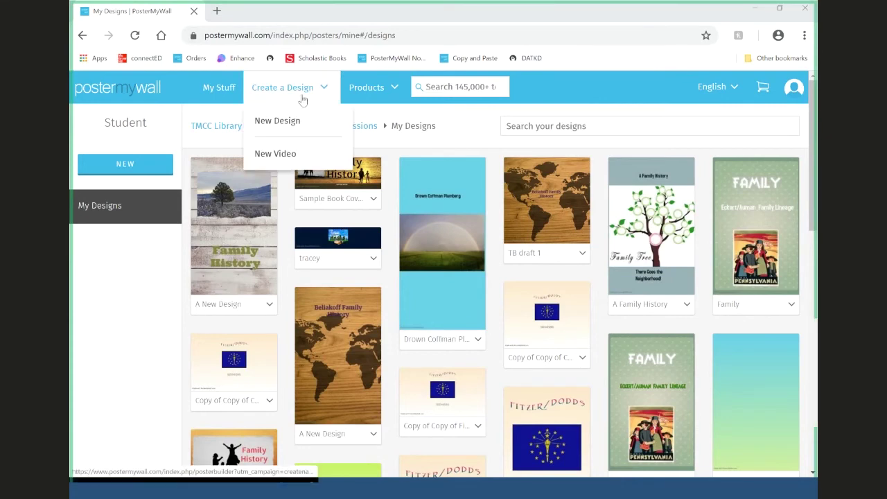
{"action": "left_click", "coordinate": [294, 124]}
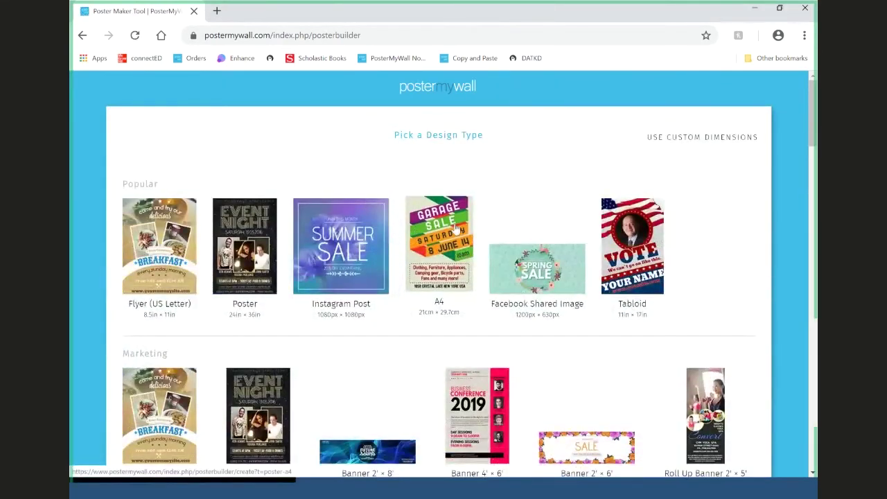
{"action": "scroll", "coordinate": [456, 227], "scroll_direction": "down", "scroll_amount": 5}
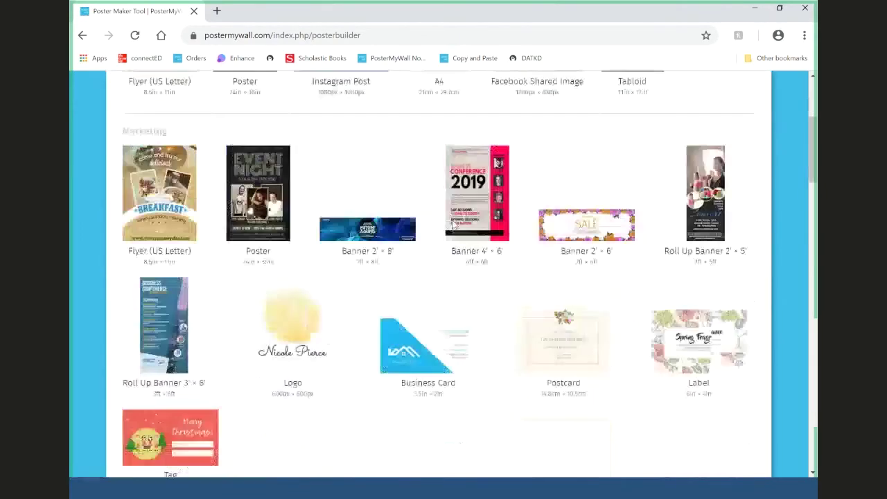
{"action": "scroll", "coordinate": [454, 227], "scroll_direction": "down", "scroll_amount": 8}
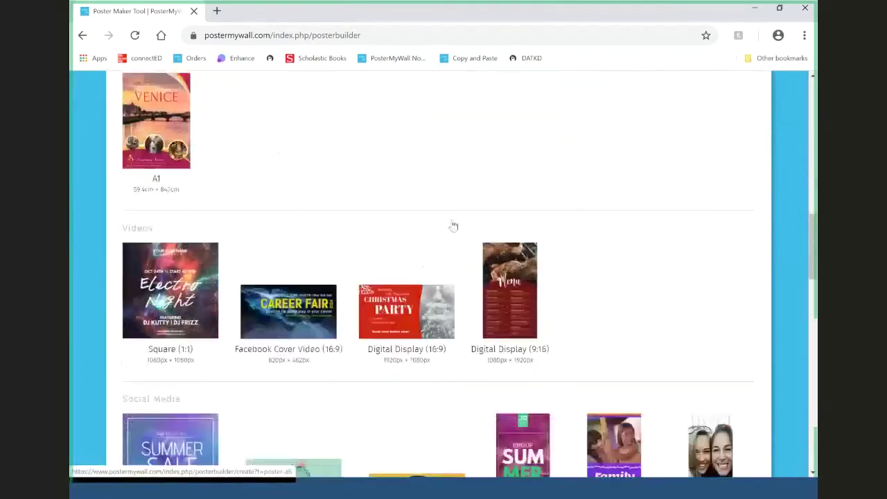
{"action": "scroll", "coordinate": [453, 226], "scroll_direction": "down", "scroll_amount": 4}
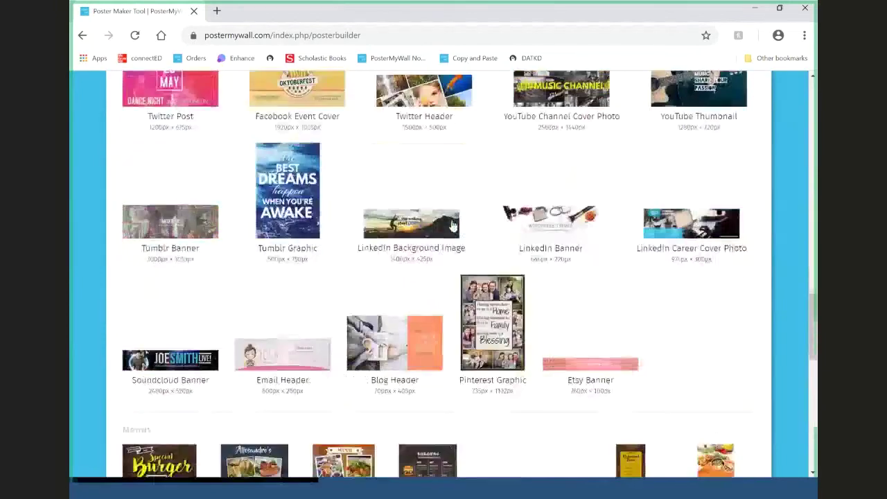
{"action": "scroll", "coordinate": [454, 226], "scroll_direction": "up", "scroll_amount": 12}
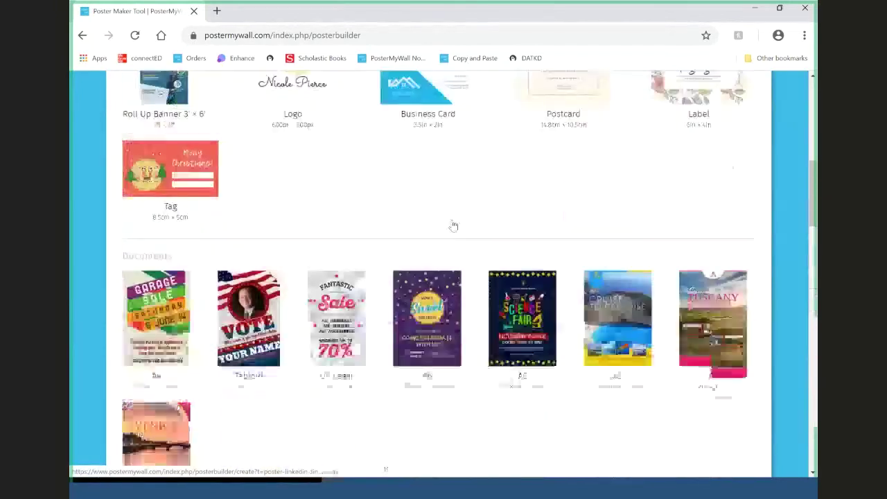
{"action": "scroll", "coordinate": [455, 226], "scroll_direction": "up", "scroll_amount": 3}
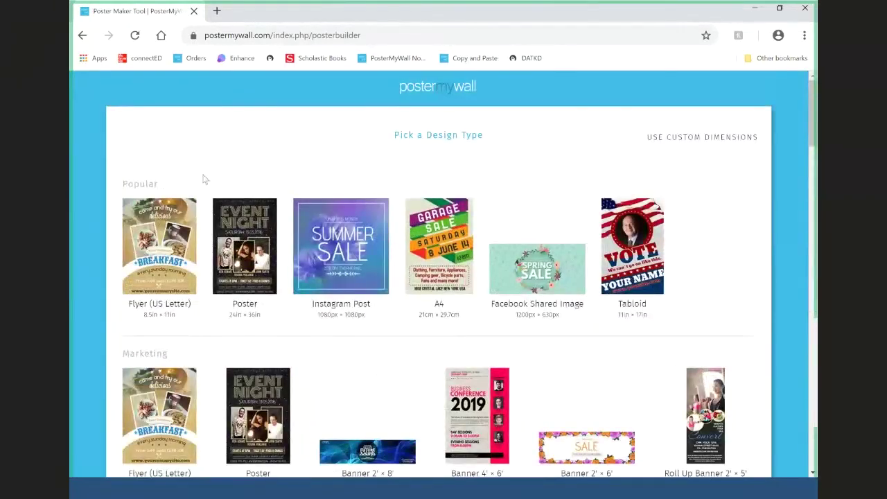
{"action": "left_click", "coordinate": [181, 254]}
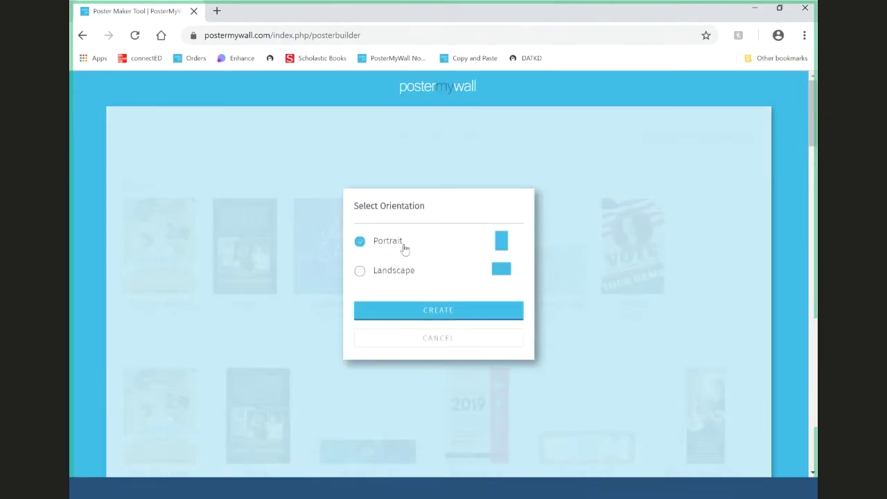
- Create the portrait flyer and search Pixabay stock photos for 'Picnic'
{"action": "left_click", "coordinate": [450, 315]}
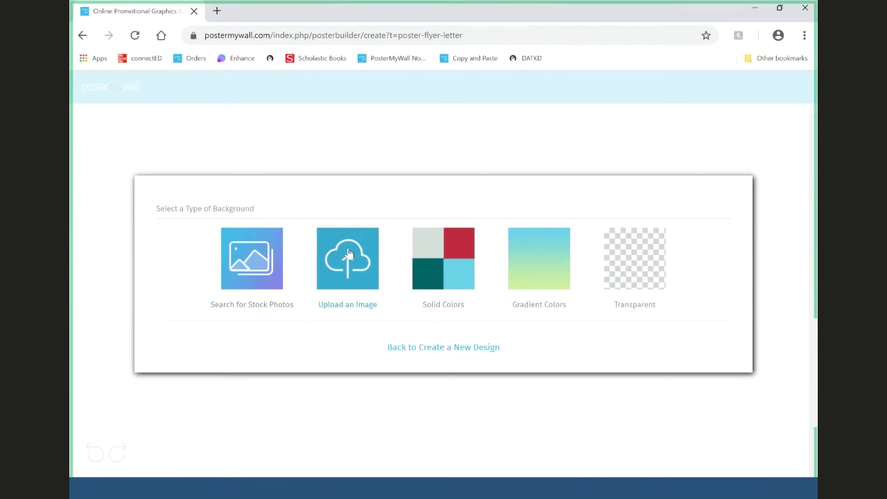
{"action": "left_click", "coordinate": [234, 270]}
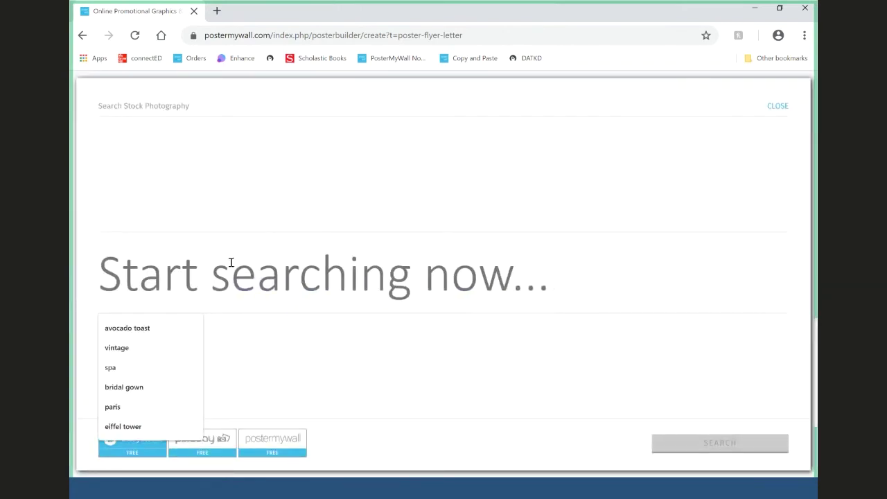
{"action": "type", "text": "Picnic"}
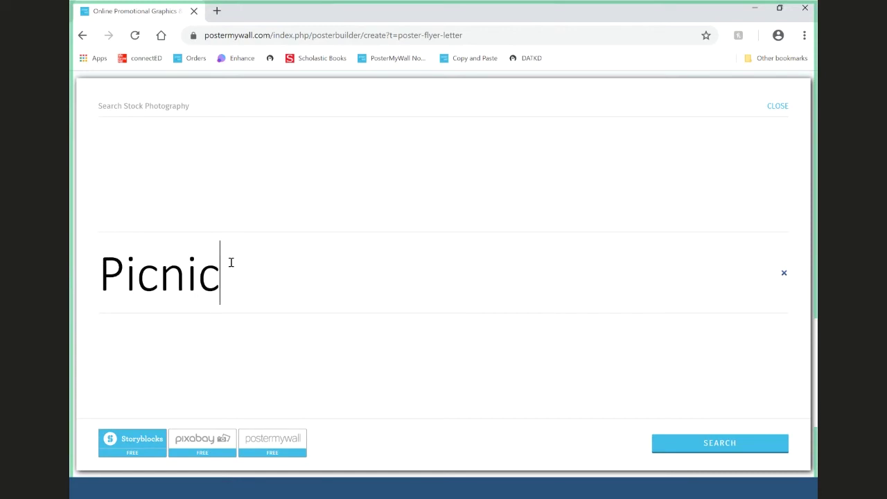
{"action": "left_click", "coordinate": [699, 442]}
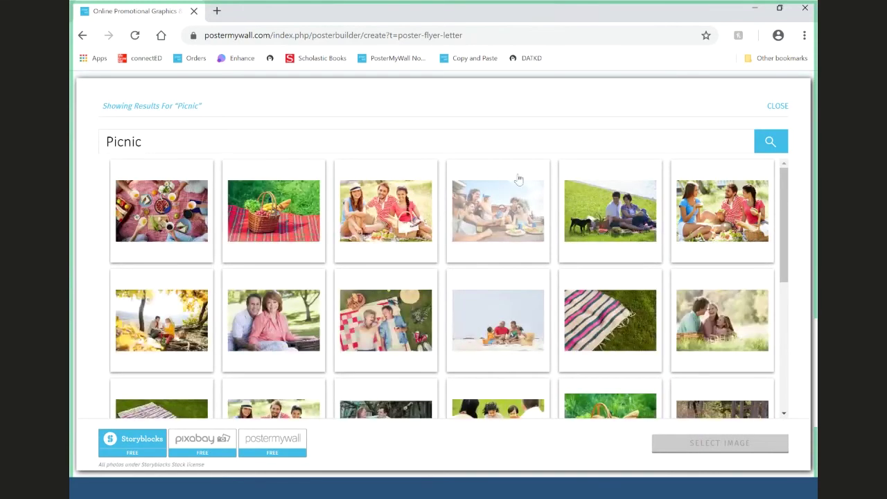
{"action": "scroll", "coordinate": [533, 165], "scroll_direction": "down", "scroll_amount": 2}
{"action": "scroll", "coordinate": [533, 164], "scroll_direction": "down", "scroll_amount": 4}
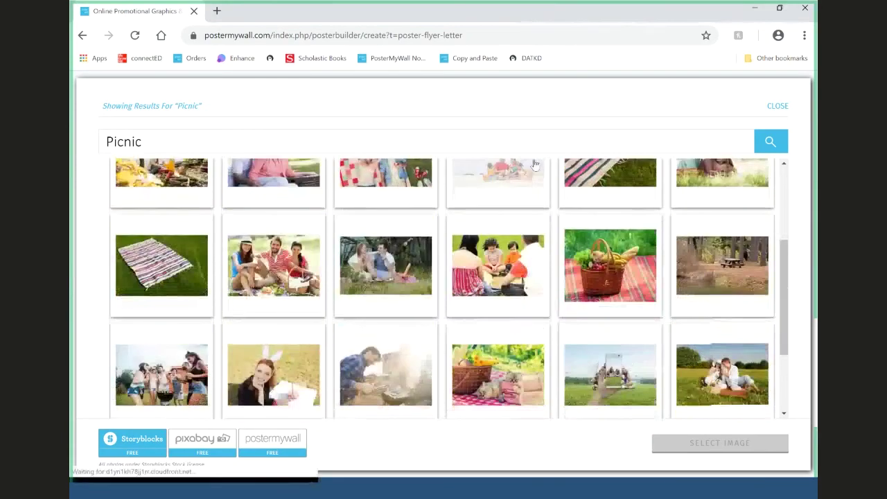
{"action": "scroll", "coordinate": [380, 236], "scroll_direction": "down", "scroll_amount": 8}
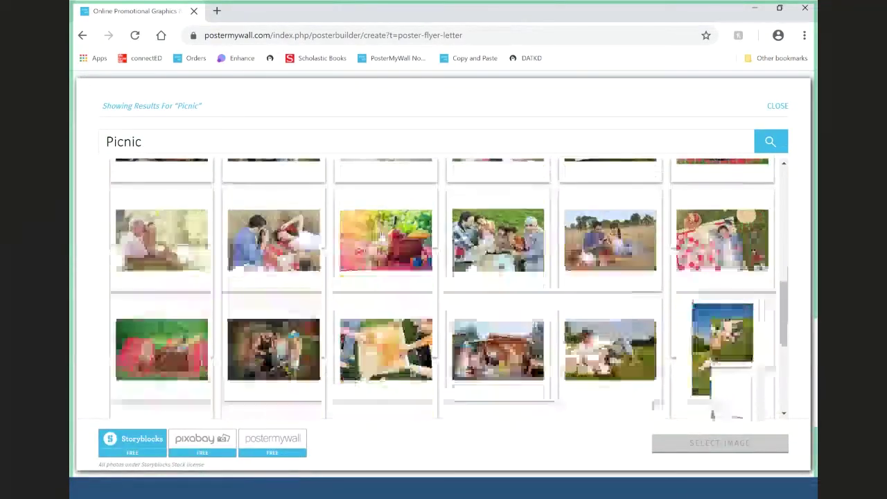
{"action": "scroll", "coordinate": [381, 235], "scroll_direction": "down", "scroll_amount": 3}
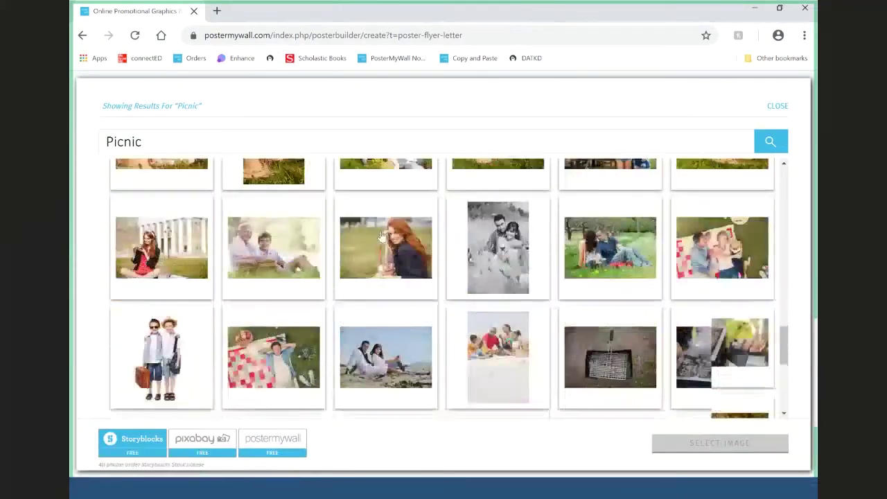
{"action": "left_click", "coordinate": [199, 443]}
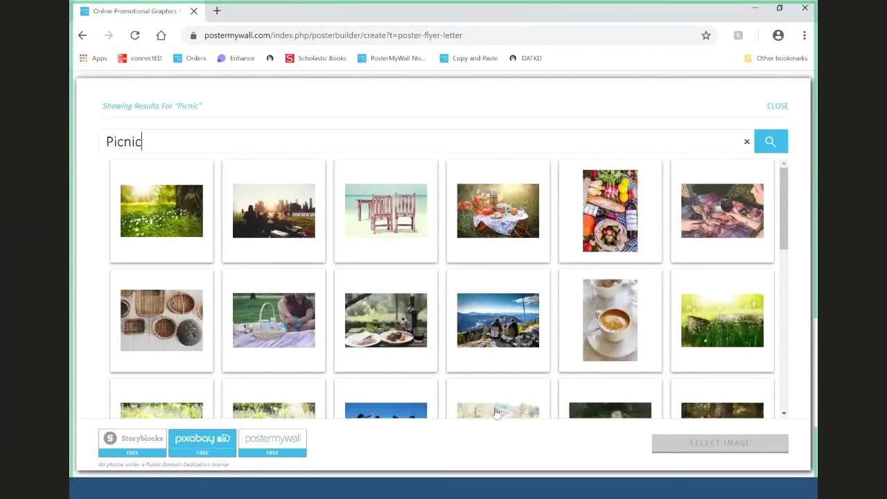
- Apply the sunlit green meadow photo as the flyer background, adjusting its crop
{"action": "left_click", "coordinate": [162, 210]}
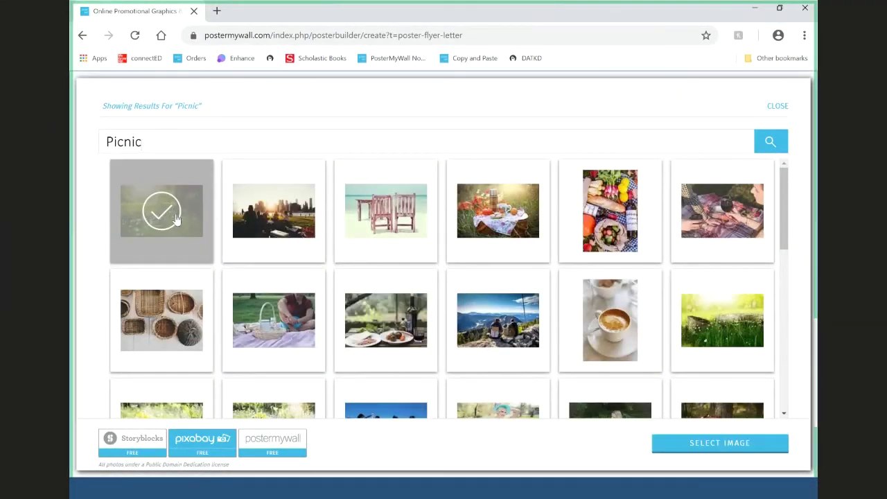
{"action": "left_click", "coordinate": [726, 448]}
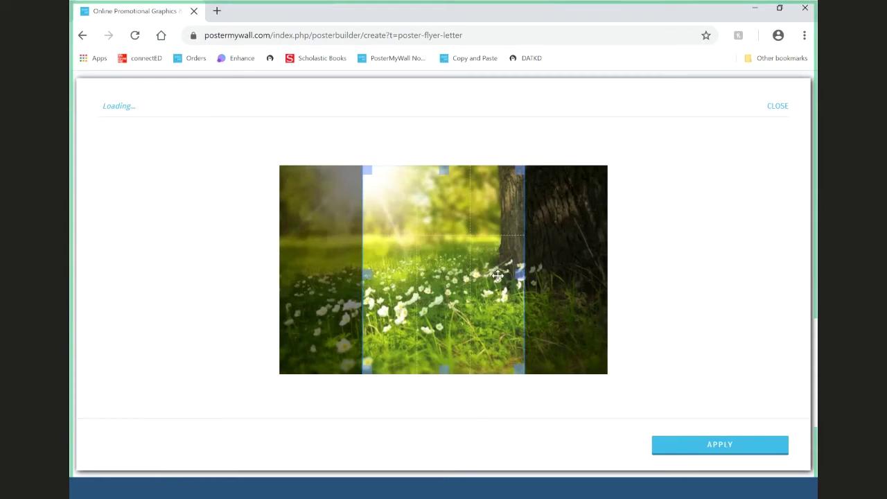
{"action": "left_click_drag", "start_coordinate": [489, 260], "coordinate": [399, 266]}
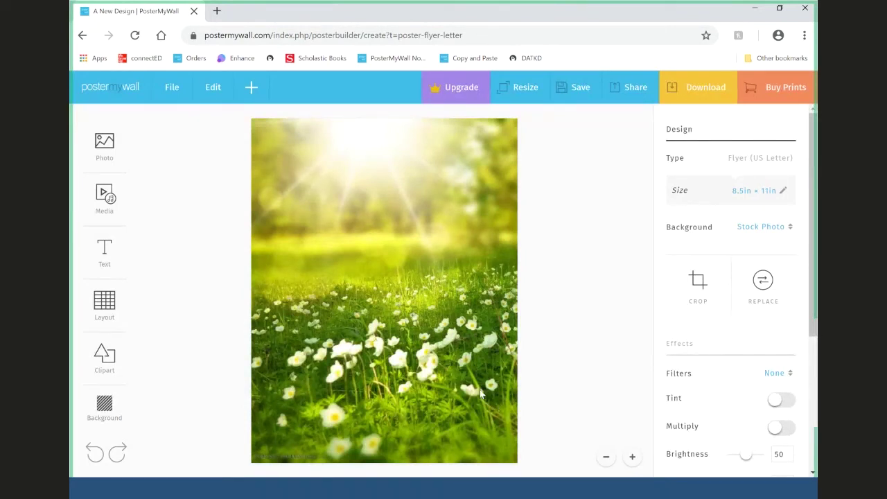
- Add a plain text box near the top and replace its placeholder with 'FAMILY'
{"action": "left_click", "coordinate": [103, 251]}
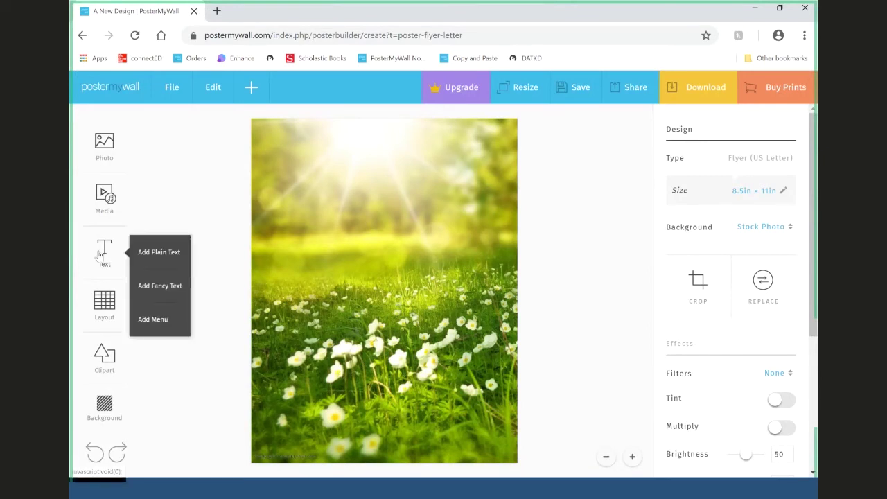
{"action": "left_click", "coordinate": [160, 260]}
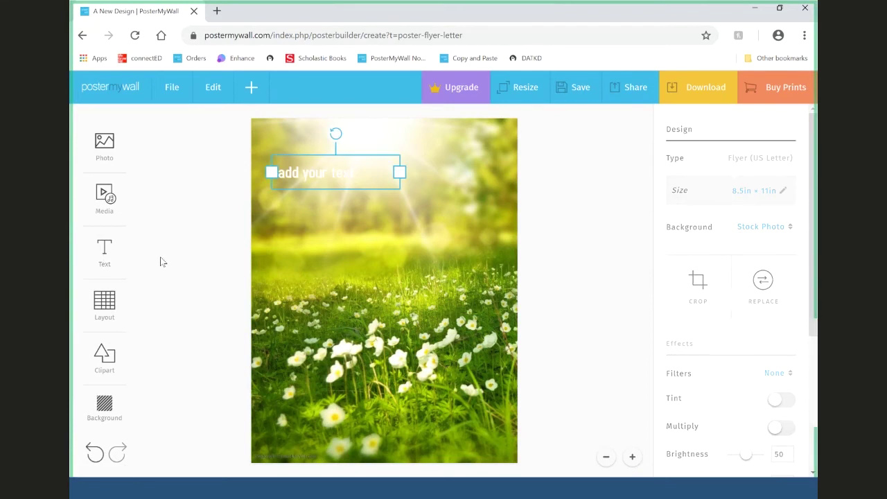
{"action": "left_click_drag", "start_coordinate": [356, 176], "coordinate": [357, 159]}
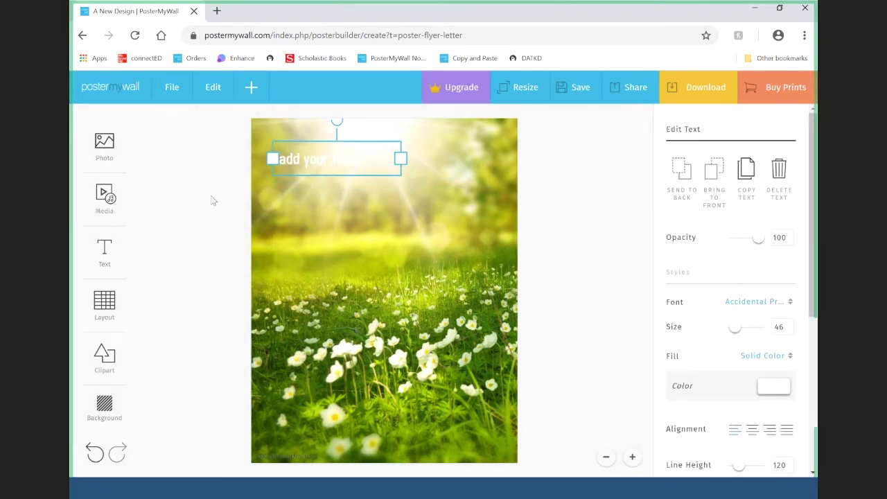
{"action": "left_click", "coordinate": [358, 163]}
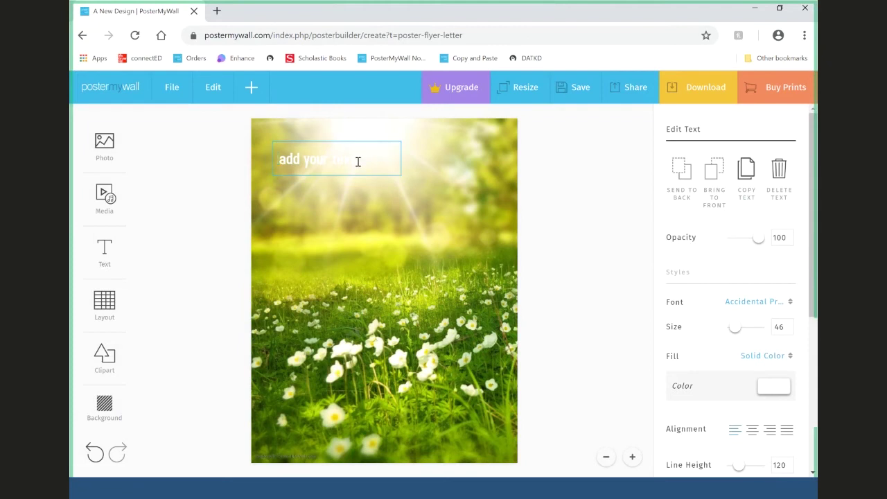
{"action": "left_click", "coordinate": [300, 159]}
{"action": "left_click_drag", "start_coordinate": [299, 158], "coordinate": [376, 160]}
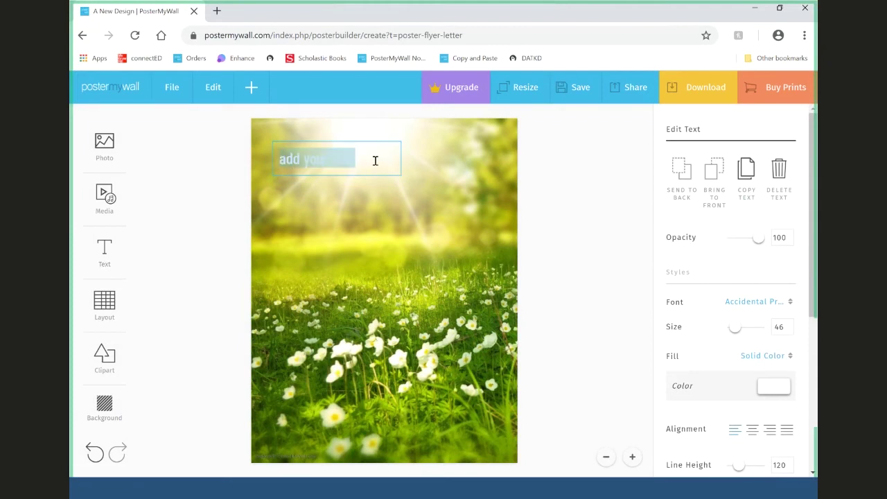
{"action": "type", "text": "F"}
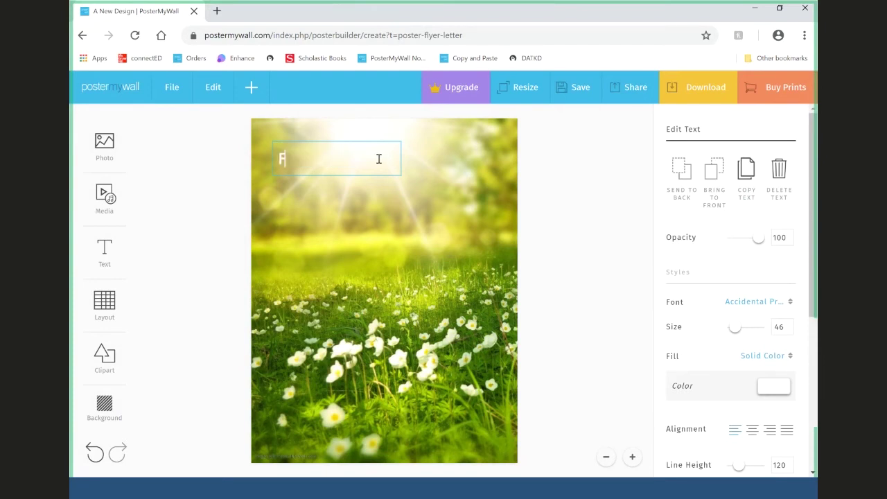
{"action": "type", "text": "AMILY R"}
{"action": "key", "text": "Escape"}
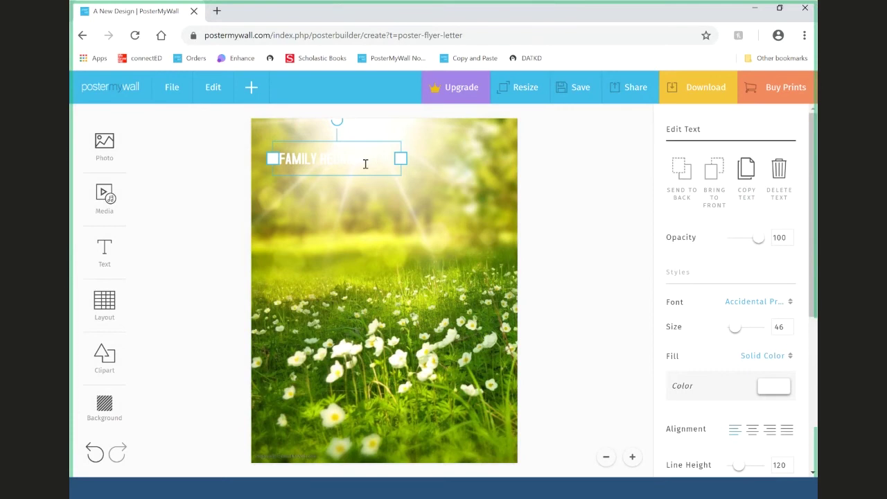
- Set the title's font to Giordano Bold
{"action": "left_click", "coordinate": [439, 170]}
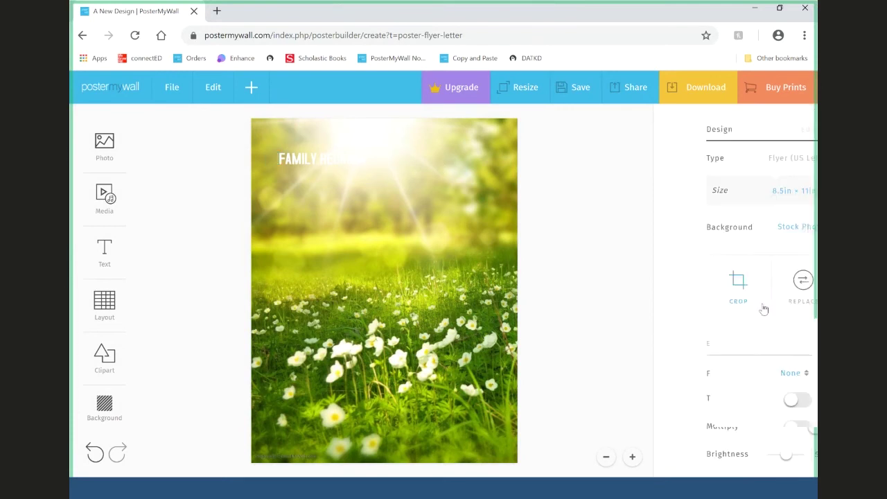
{"action": "left_click", "coordinate": [319, 165]}
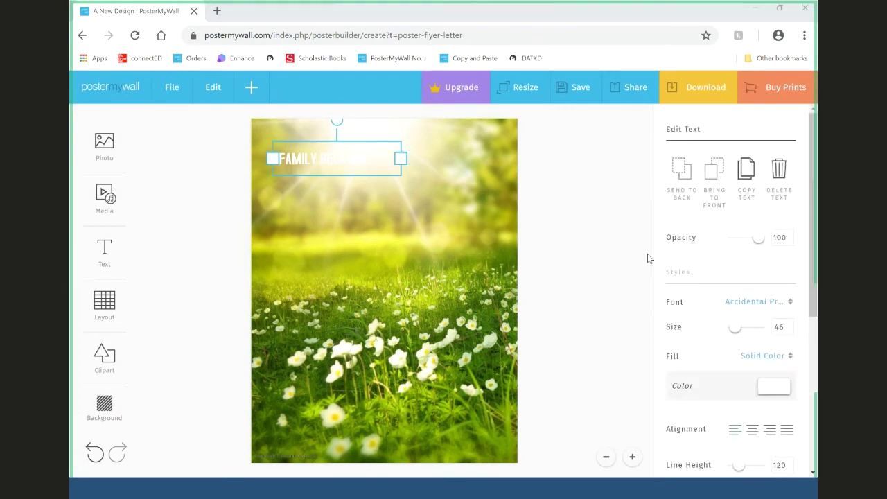
{"action": "left_click", "coordinate": [769, 305]}
{"action": "left_click_drag", "start_coordinate": [798, 206], "coordinate": [801, 317]}
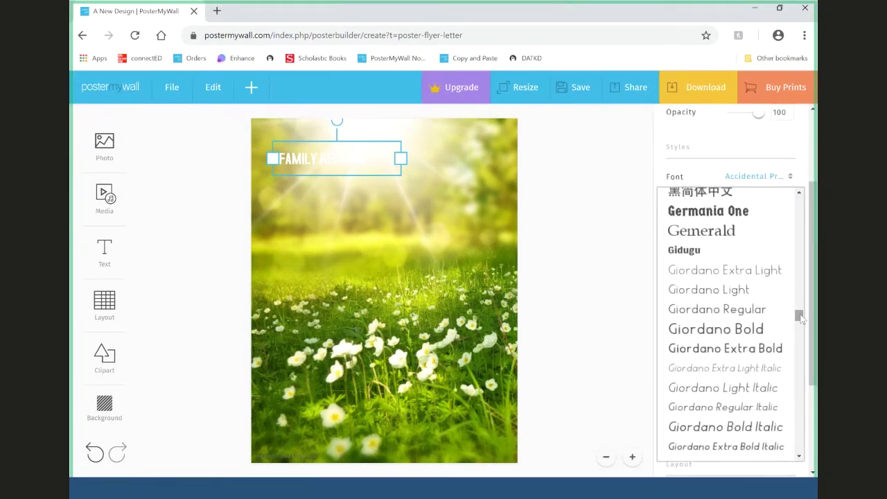
{"action": "left_click", "coordinate": [751, 328]}
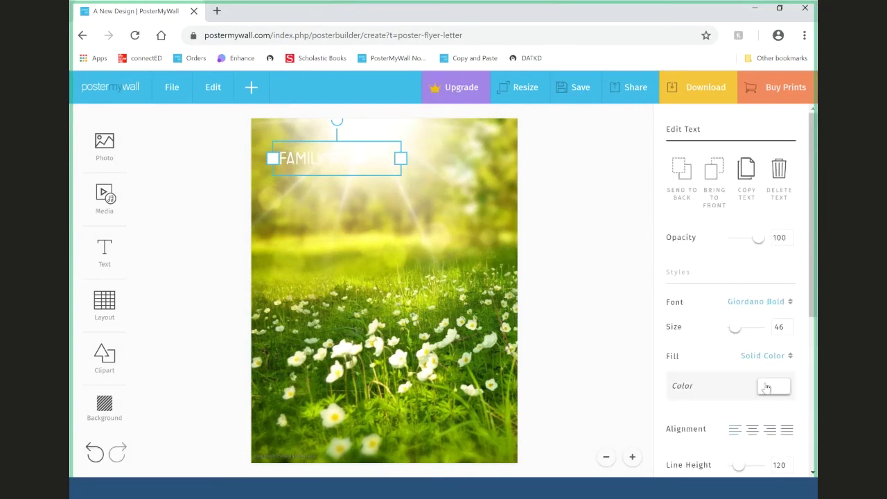
- Colour the title text dark blue
{"action": "left_click", "coordinate": [773, 392]}
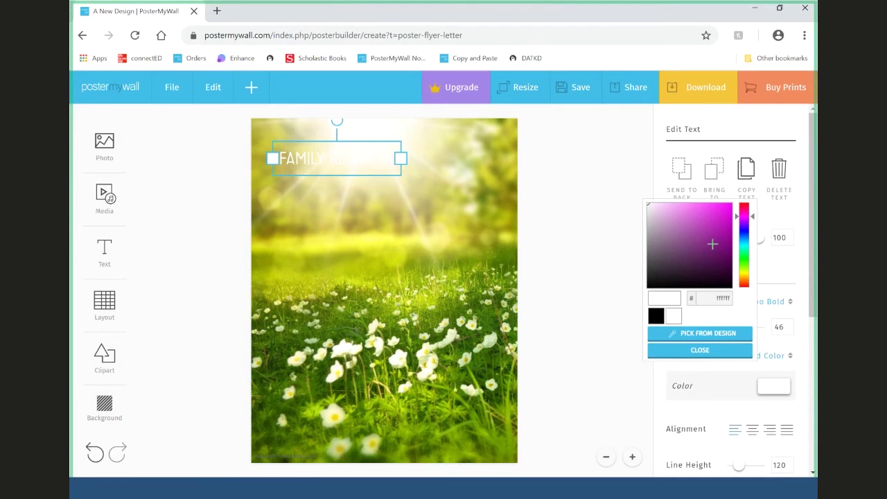
{"action": "left_click", "coordinate": [744, 234]}
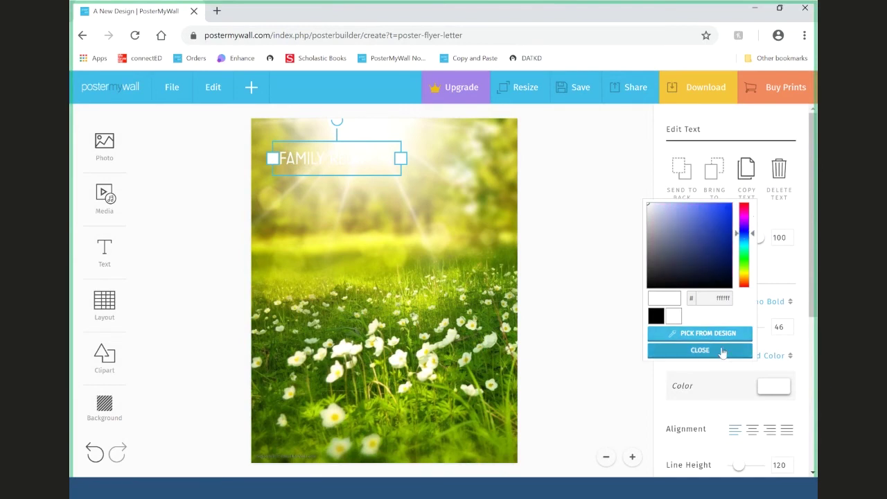
{"action": "left_click", "coordinate": [716, 237]}
{"action": "left_click", "coordinate": [716, 351]}
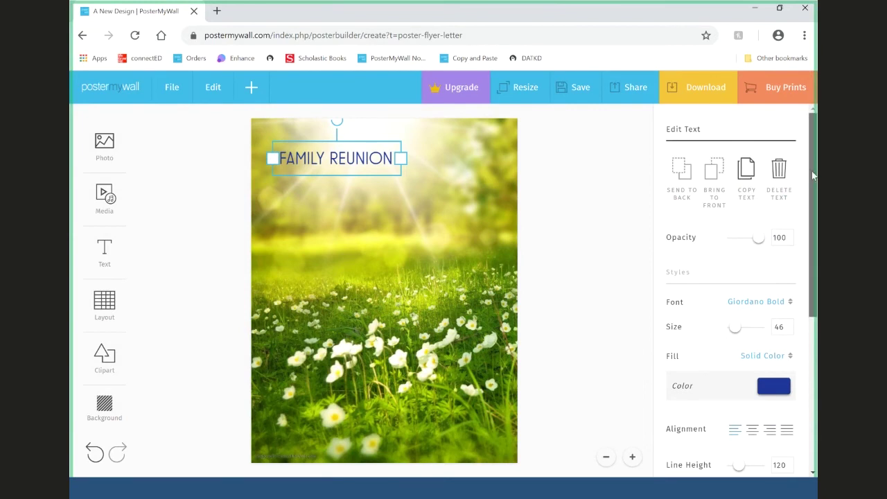
{"action": "scroll", "coordinate": [814, 175], "scroll_direction": "down", "scroll_amount": 2}
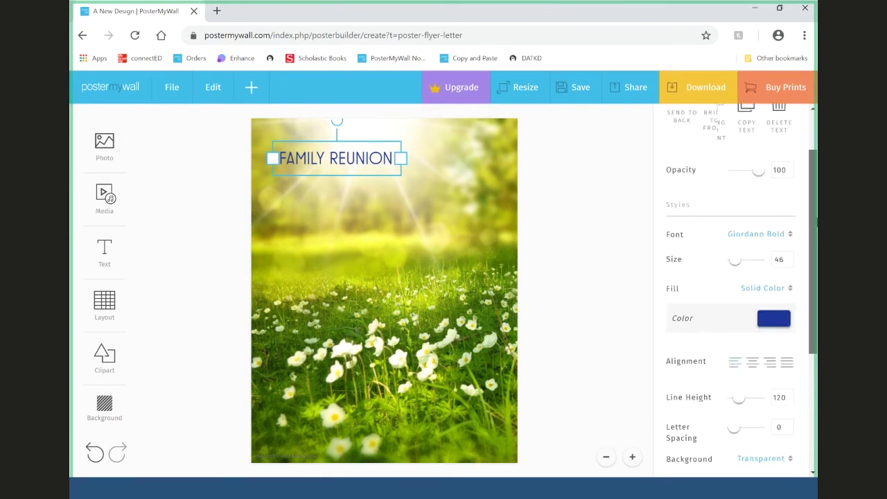
{"action": "left_click", "coordinate": [561, 201]}
{"action": "left_click", "coordinate": [324, 161]}
- Give the title a black colour background at 75% opacity
{"action": "left_click_drag", "start_coordinate": [324, 161], "coordinate": [349, 170]}
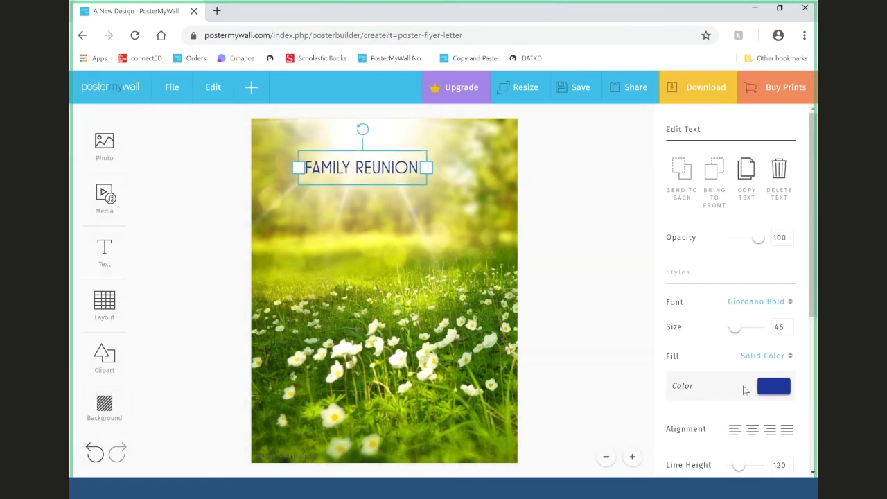
{"action": "scroll", "coordinate": [747, 372], "scroll_direction": "down", "scroll_amount": 2}
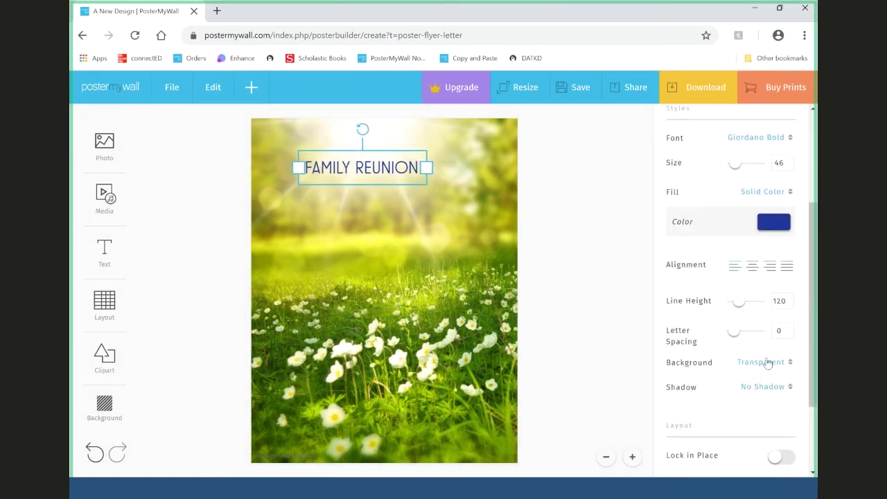
{"action": "scroll", "coordinate": [768, 364], "scroll_direction": "down", "scroll_amount": 1}
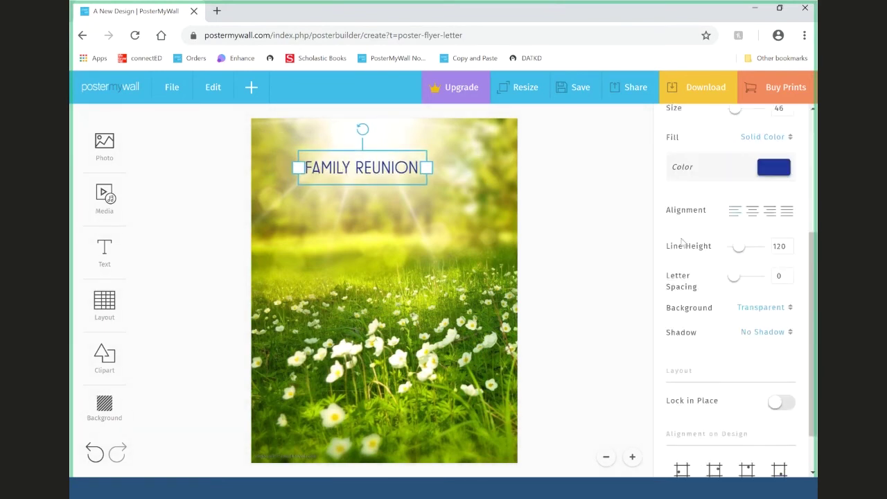
{"action": "left_click", "coordinate": [764, 312]}
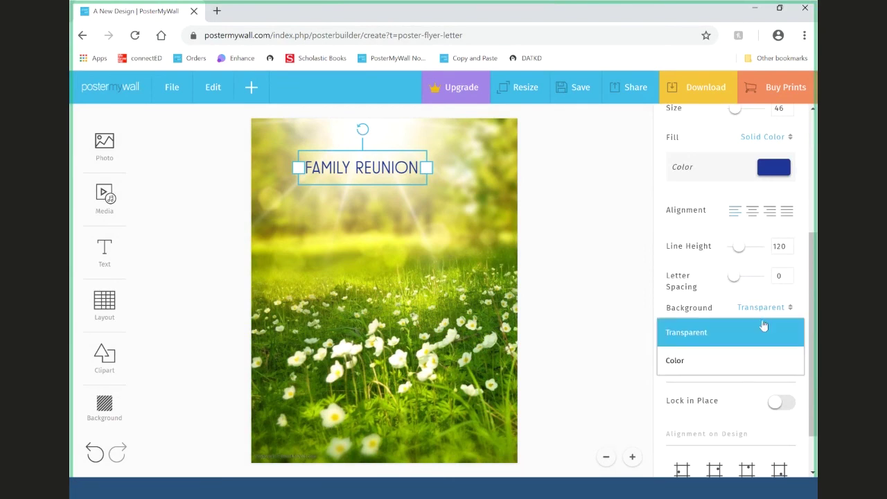
{"action": "left_click", "coordinate": [754, 363]}
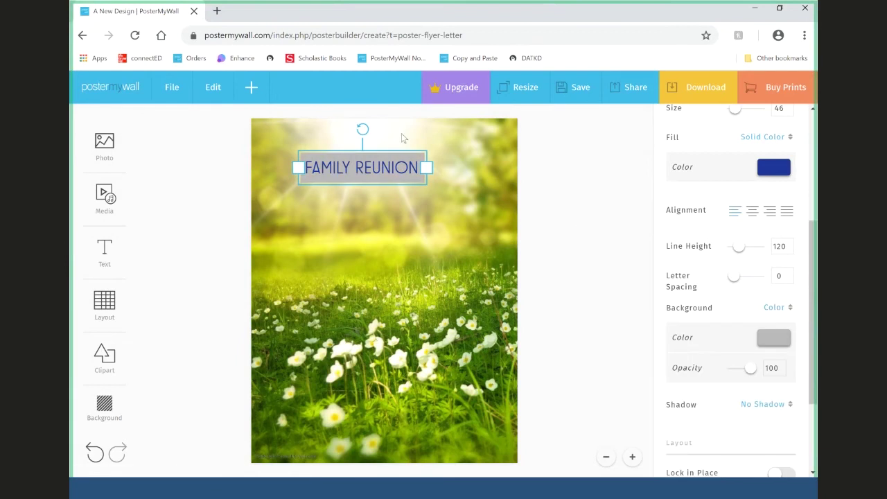
{"action": "left_click", "coordinate": [784, 343]}
{"action": "left_click", "coordinate": [709, 269]}
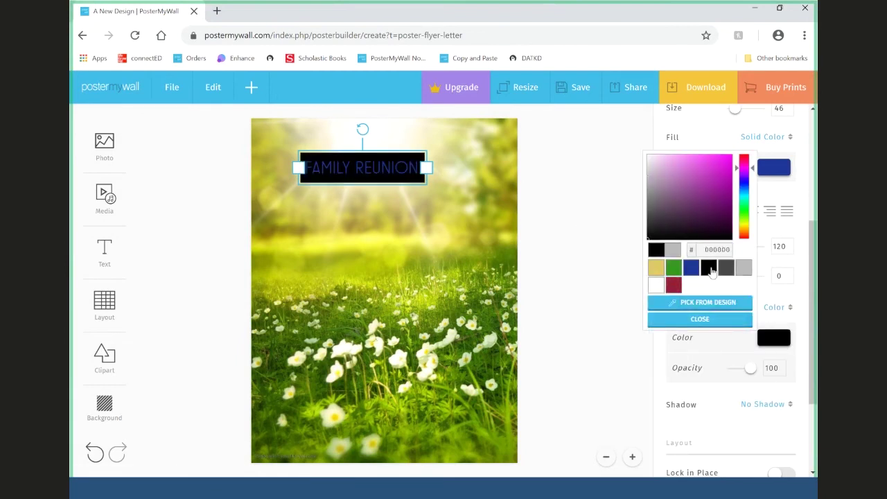
{"action": "left_click", "coordinate": [719, 321]}
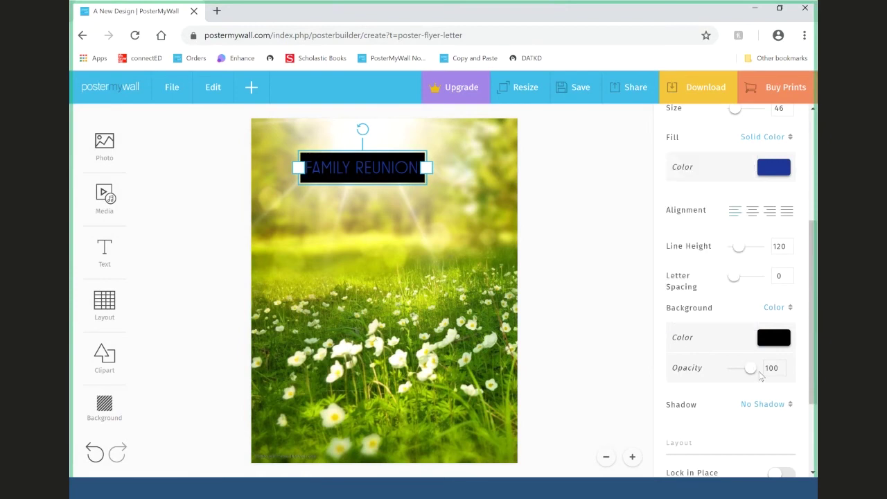
{"action": "left_click_drag", "start_coordinate": [771, 366], "coordinate": [802, 375]}
{"action": "type", "text": "75"}
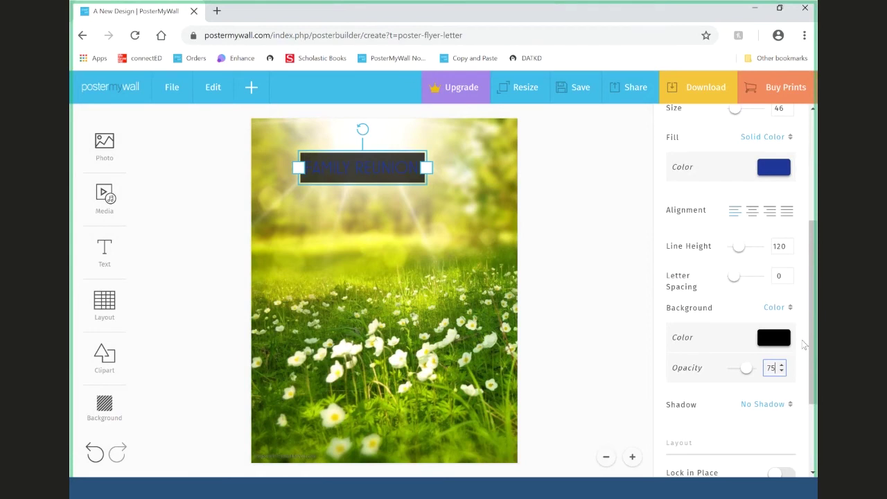
- Switch the title background to white and move the title back left
{"action": "left_click", "coordinate": [774, 338]}
{"action": "left_click", "coordinate": [722, 269]}
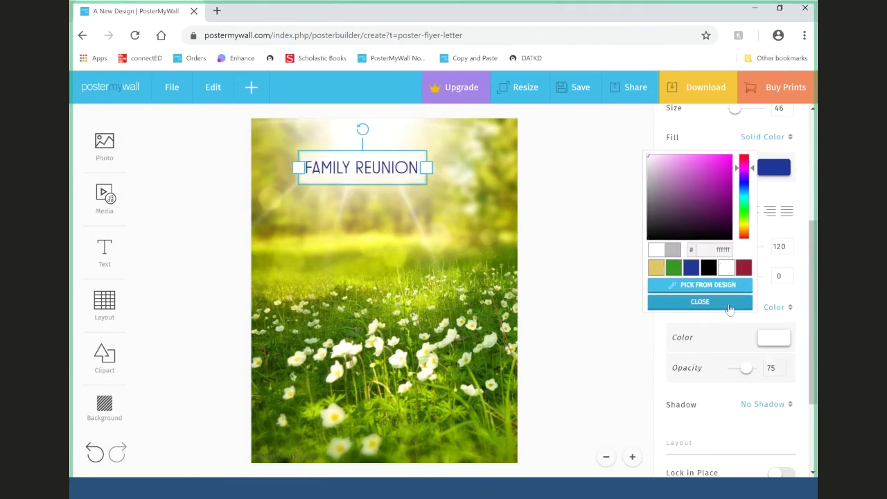
{"action": "left_click", "coordinate": [700, 302]}
{"action": "left_click_drag", "start_coordinate": [359, 168], "coordinate": [336, 165]}
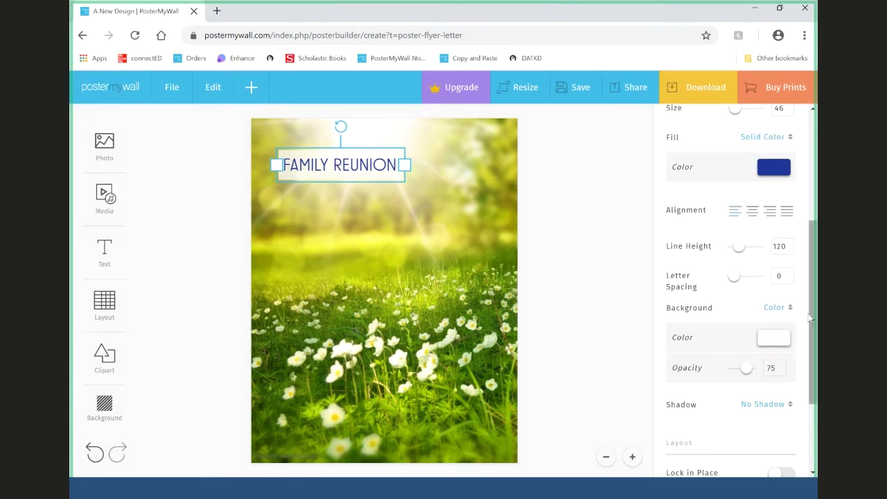
- Apply a Strong Shadow to the FAMILY REUNION title
{"action": "left_click", "coordinate": [778, 407]}
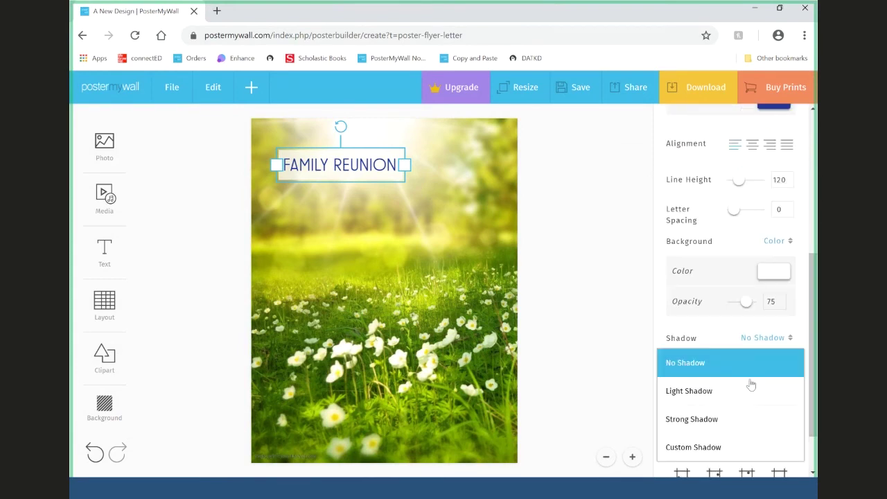
{"action": "left_click", "coordinate": [740, 429]}
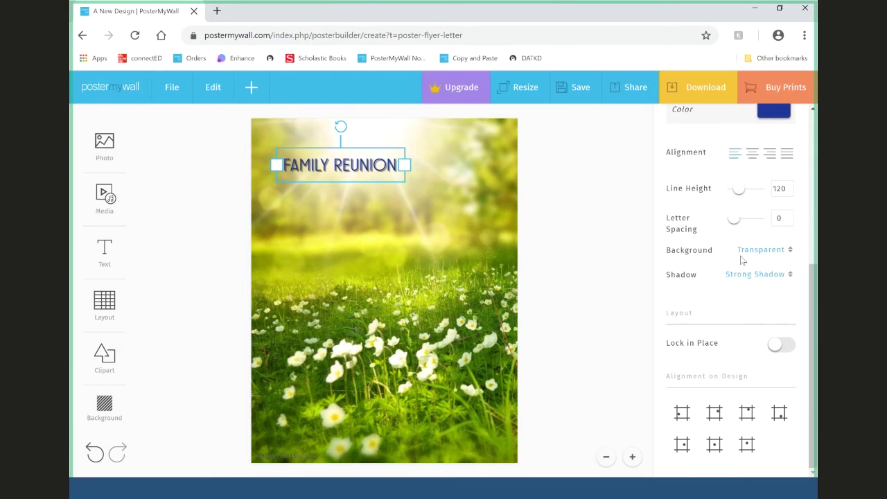
{"action": "left_click", "coordinate": [444, 201]}
{"action": "left_click", "coordinate": [351, 166]}
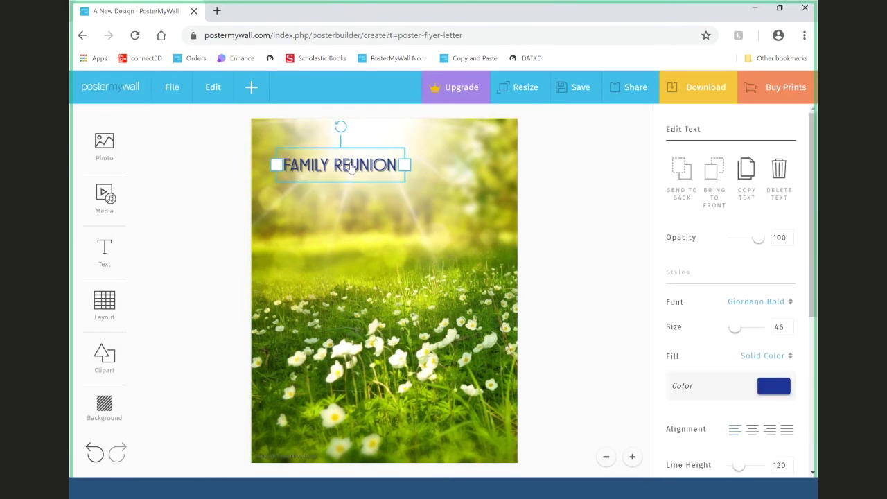
{"action": "left_click", "coordinate": [593, 248]}
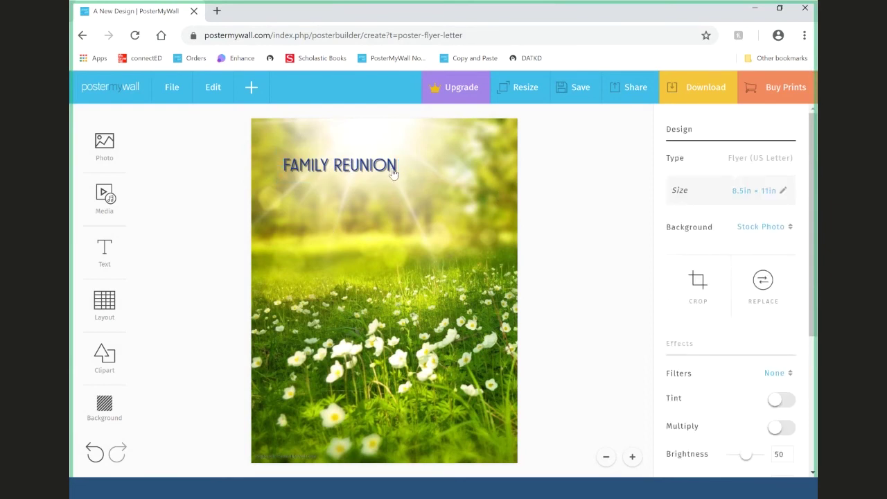
- Add another plain text box to the flyer
{"action": "left_click", "coordinate": [104, 253]}
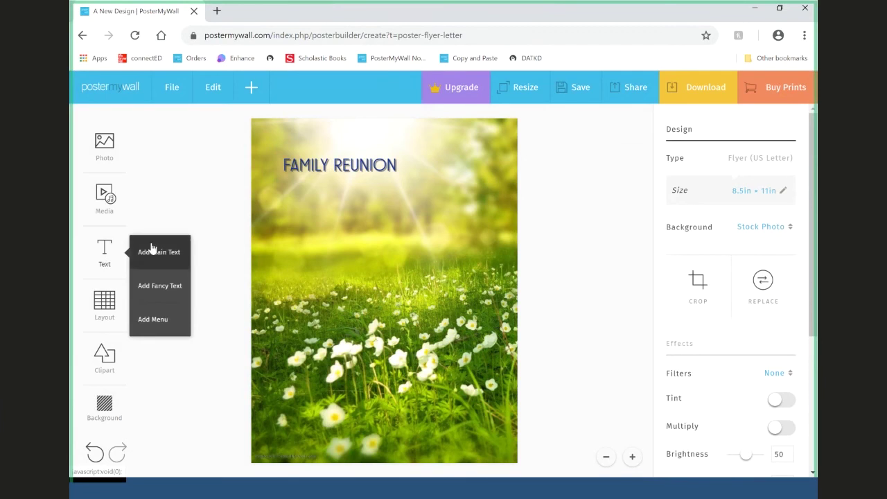
{"action": "left_click", "coordinate": [152, 251]}
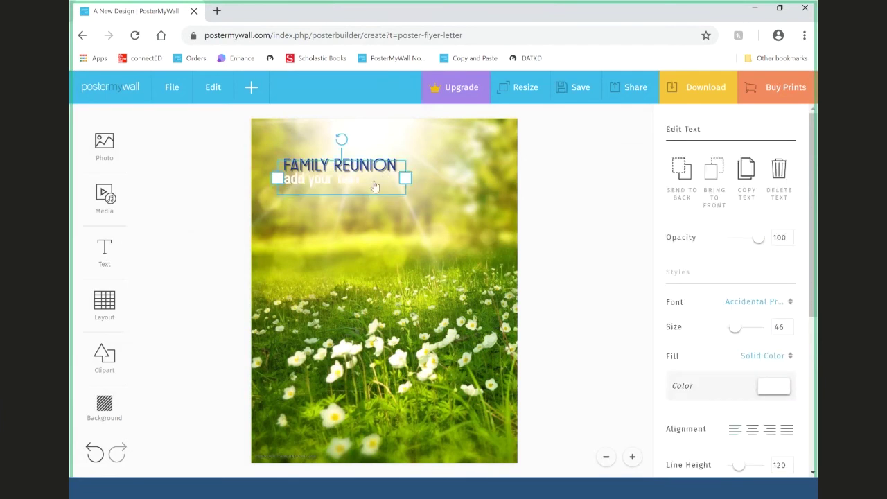
{"action": "left_click", "coordinate": [204, 260]}
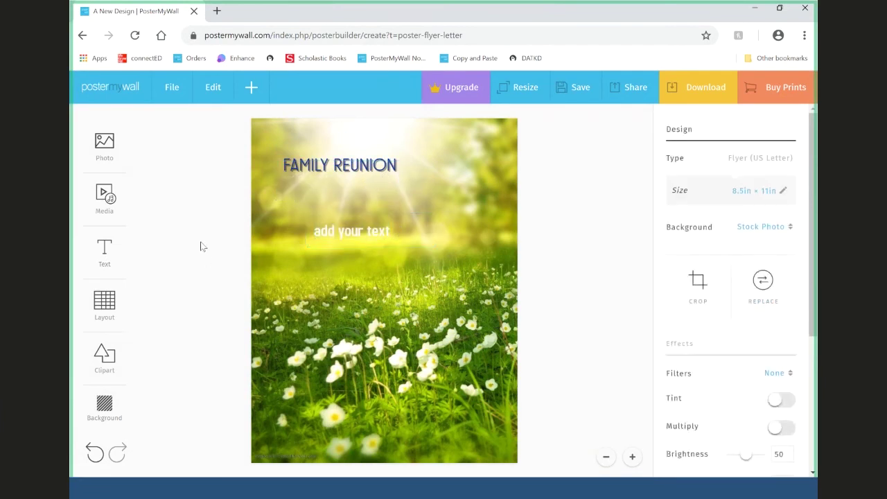
{"action": "left_click", "coordinate": [356, 242]}
- Replace its placeholder with 'Where:', 'When:', 'Time:' lines and move the block up-left
{"action": "left_click_drag", "start_coordinate": [314, 231], "coordinate": [399, 235]}
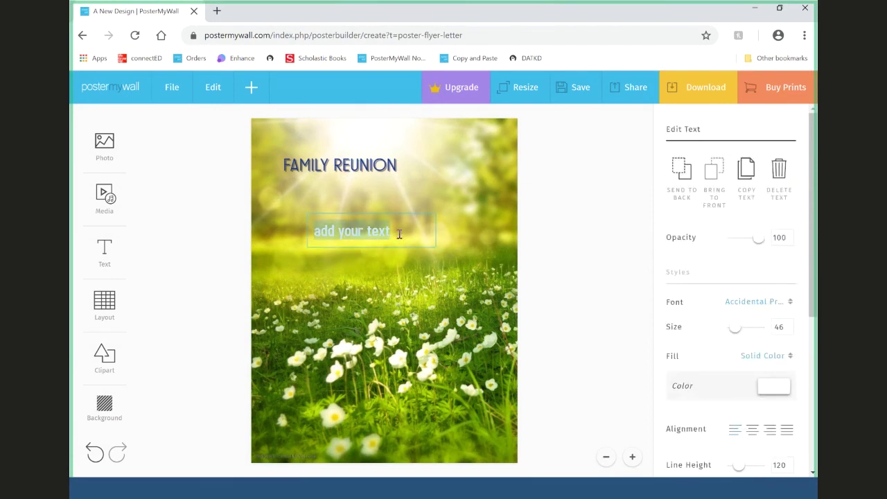
{"action": "type", "text": "Where:"}
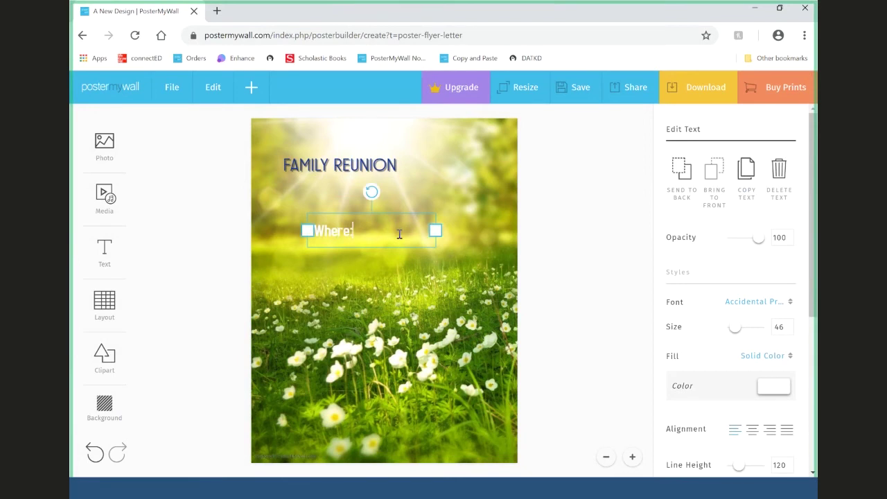
{"action": "key", "text": "Return"}
{"action": "type", "text": "Wh"}
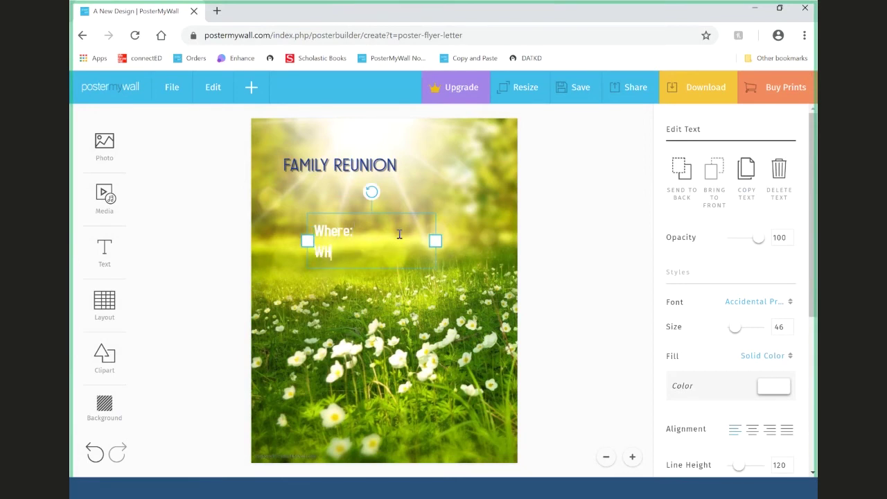
{"action": "type", "text": "en:"}
{"action": "key", "text": "Return"}
{"action": "type", "text": "Time:"}
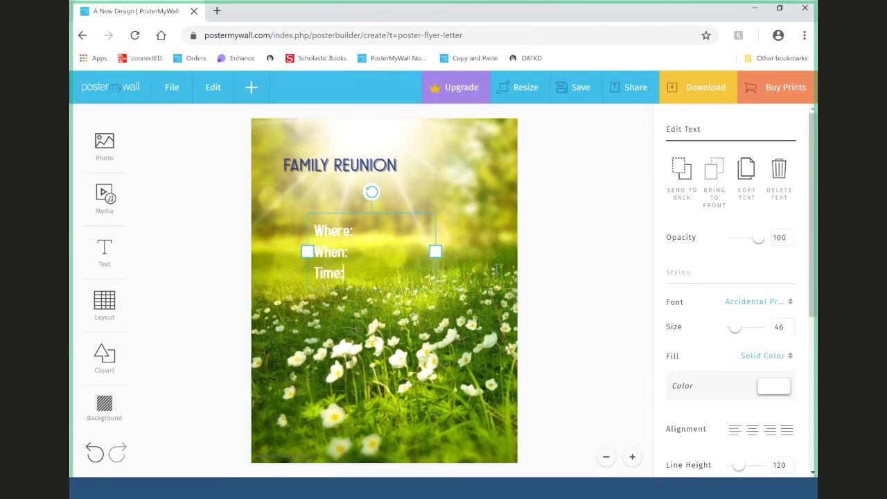
{"action": "left_click", "coordinate": [581, 260]}
{"action": "left_click_drag", "start_coordinate": [337, 235], "coordinate": [304, 224]}
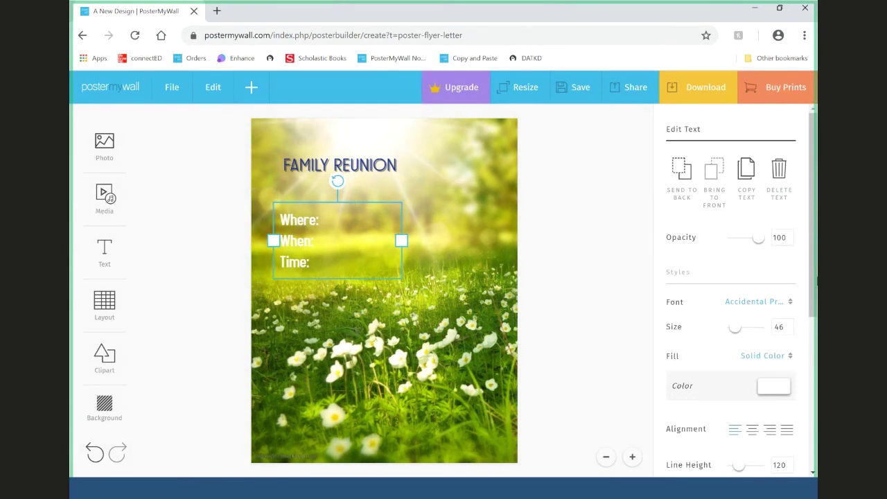
- Switch the Where/When/Time labels to Advent Pro Regular and narrow their text box to fit
{"action": "left_click", "coordinate": [760, 302]}
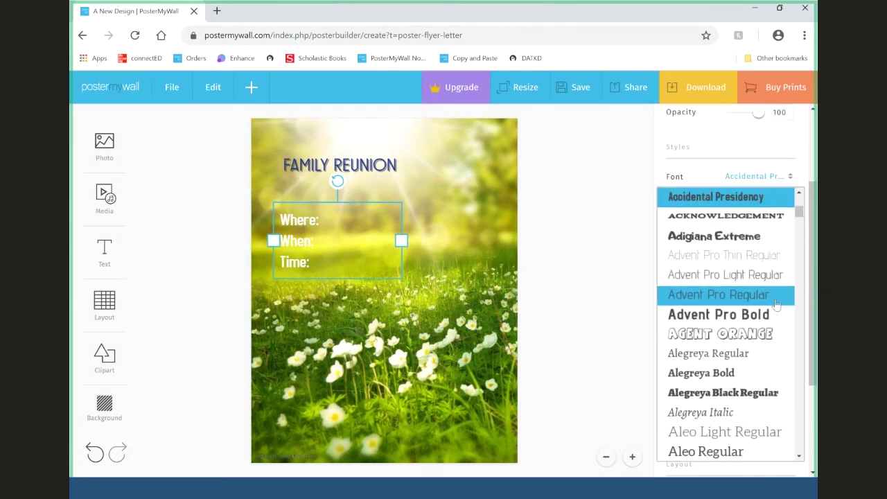
{"action": "left_click", "coordinate": [778, 296]}
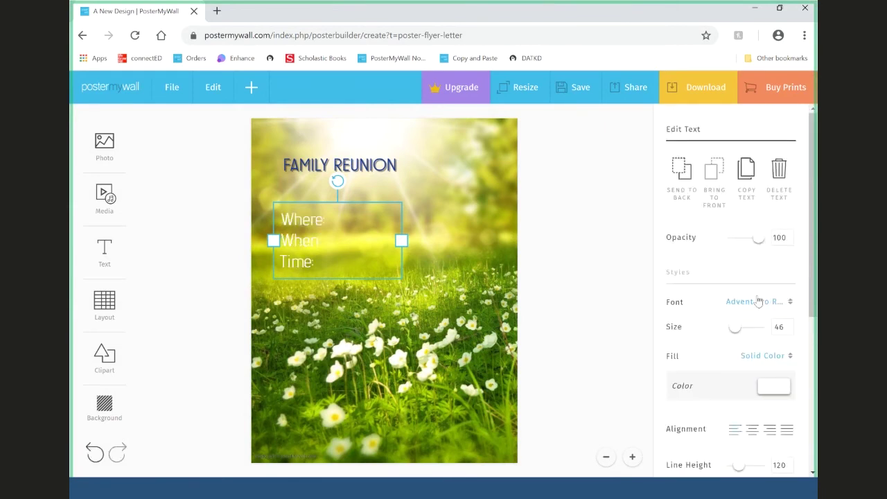
{"action": "left_click_drag", "start_coordinate": [401, 241], "coordinate": [334, 241]}
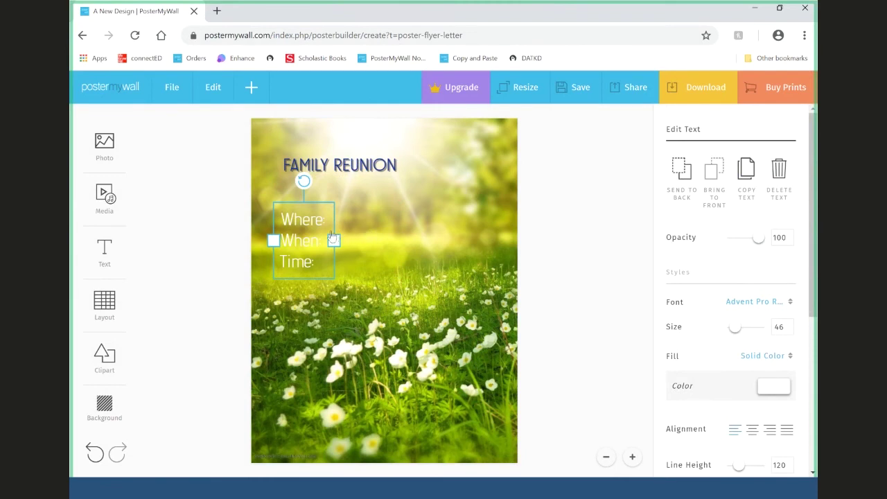
{"action": "left_click", "coordinate": [105, 251]}
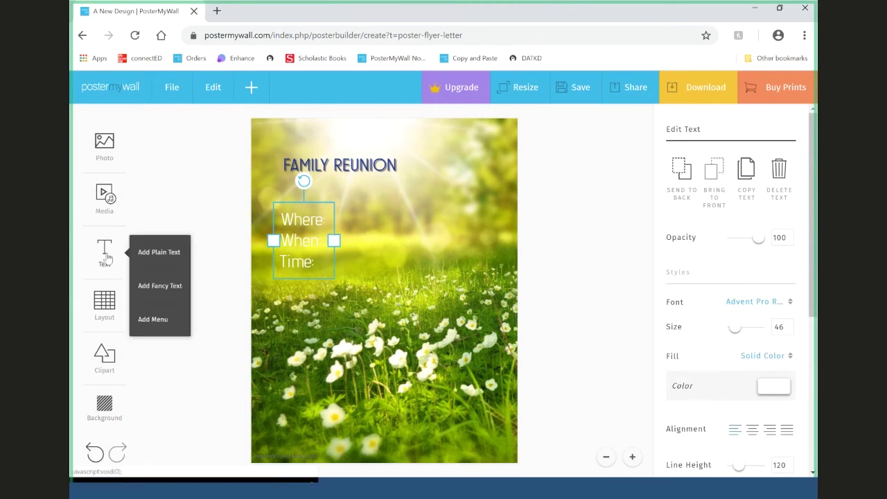
- Add a plain text box beside the Where: label and set it to Advent Pro Regular
{"action": "left_click", "coordinate": [152, 253]}
{"action": "left_click_drag", "start_coordinate": [335, 183], "coordinate": [401, 229]}
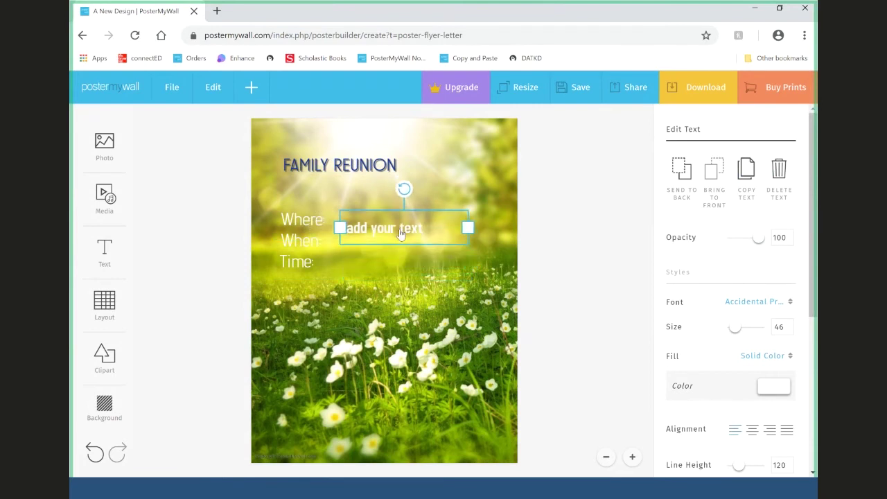
{"action": "left_click", "coordinate": [306, 244]}
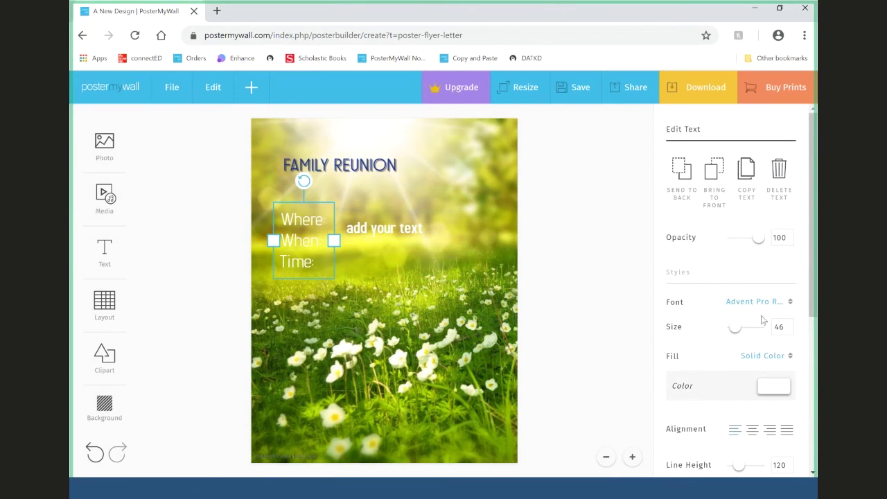
{"action": "key", "text": "Tab"}
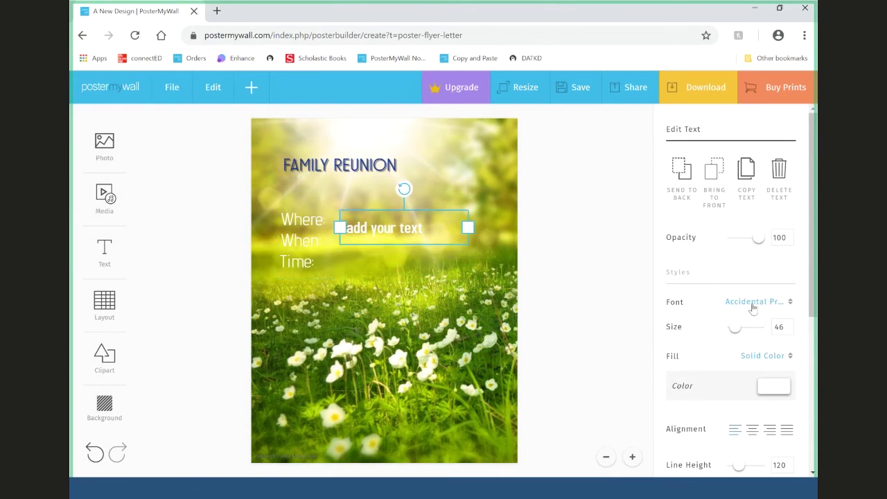
{"action": "left_click", "coordinate": [754, 305]}
{"action": "scroll", "coordinate": [714, 222], "scroll_direction": "up", "scroll_amount": 4}
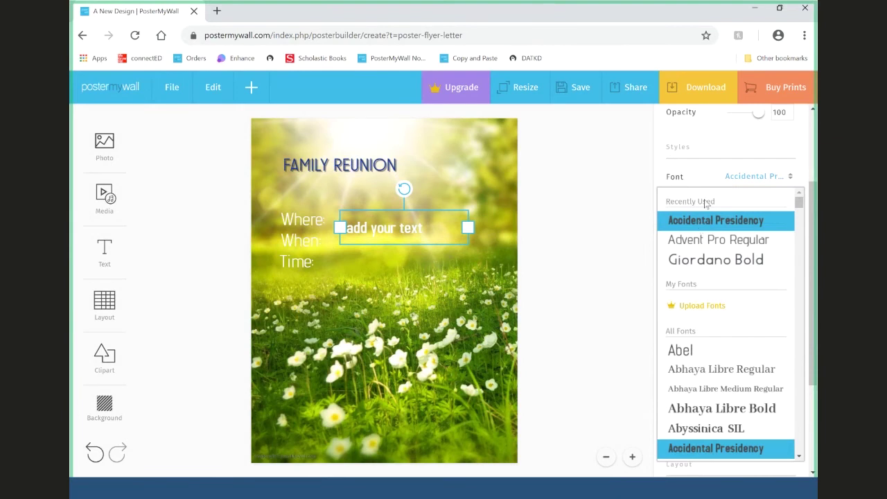
{"action": "left_click", "coordinate": [721, 239]}
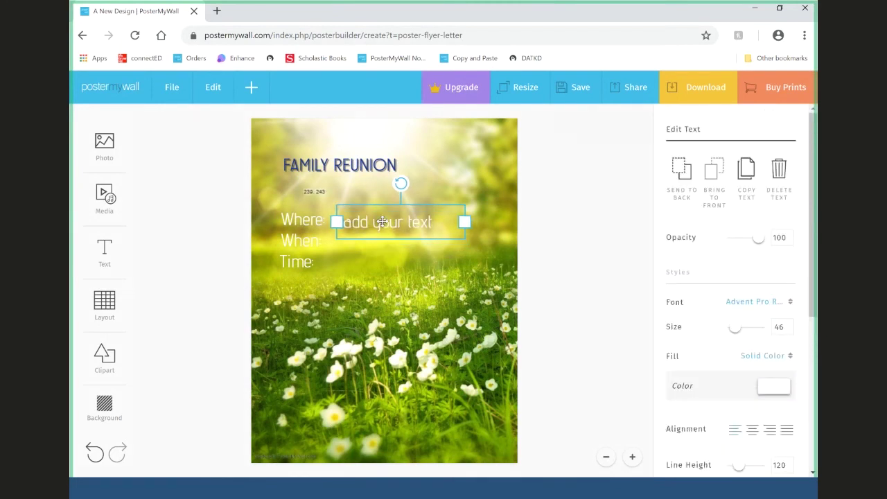
- Replace the placeholder text with 'Park', 'Tomorrow' and '12pm' on separate lines
{"action": "left_click", "coordinate": [382, 221]}
{"action": "left_click_drag", "start_coordinate": [344, 222], "coordinate": [443, 221]}
{"action": "type", "text": "Park"}
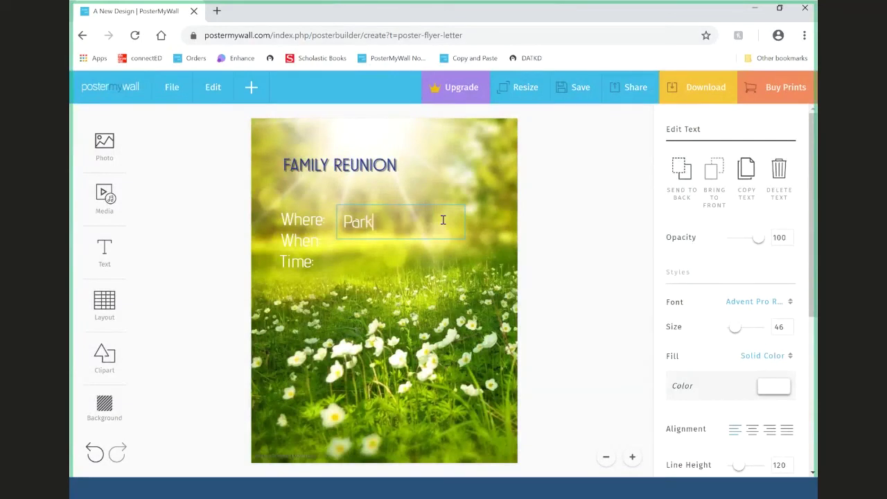
{"action": "key", "text": "Return"}
{"action": "type", "text": "Tomorrow"}
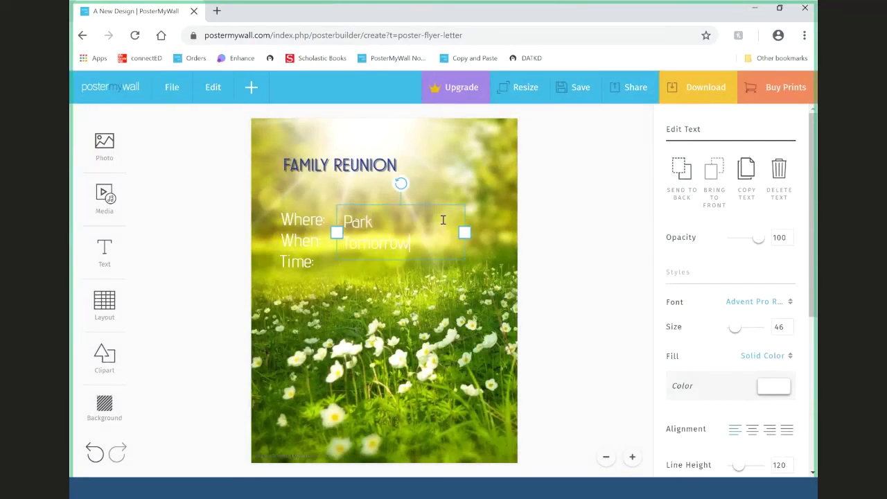
{"action": "key", "text": "Return"}
{"action": "type", "text": "12pm"}
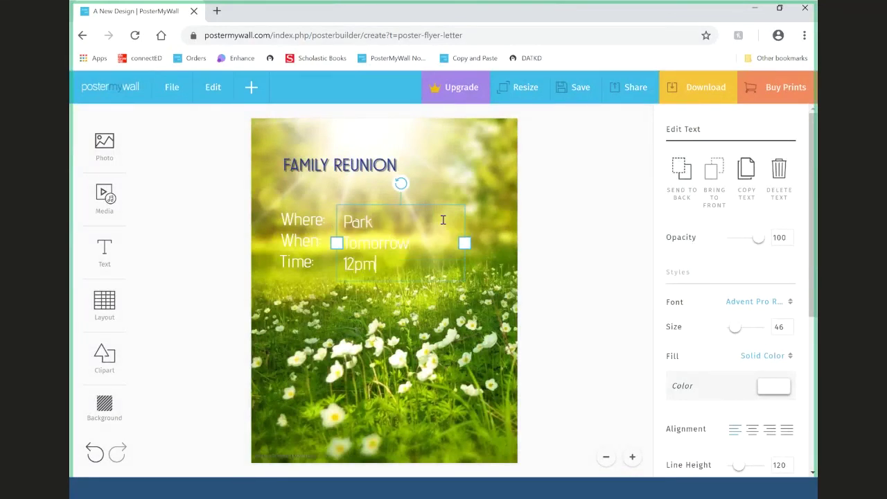
- Nudge the Park/Tomorrow/12pm column into line with the labels, then bring up the Photo options
{"action": "left_click", "coordinate": [576, 246]}
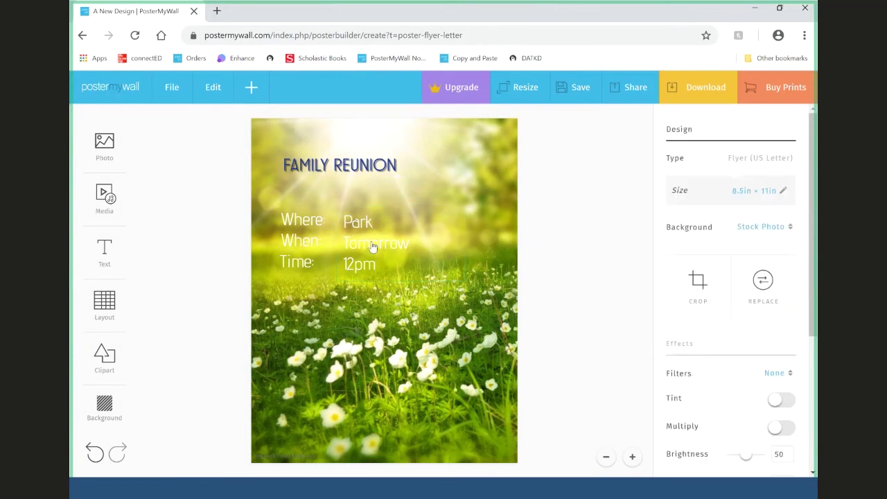
{"action": "left_click", "coordinate": [371, 242]}
{"action": "right_click", "coordinate": [366, 239]}
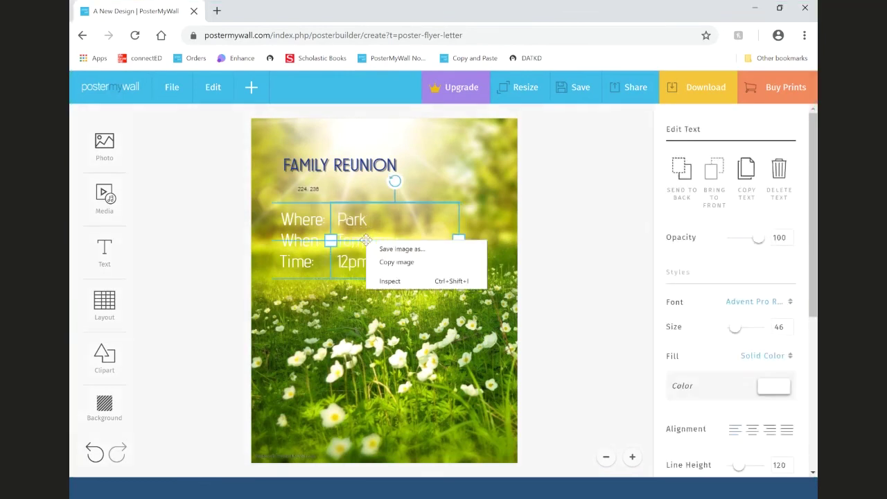
{"action": "left_click", "coordinate": [560, 252]}
{"action": "left_click_drag", "start_coordinate": [367, 239], "coordinate": [361, 237]}
{"action": "left_click", "coordinate": [590, 280]}
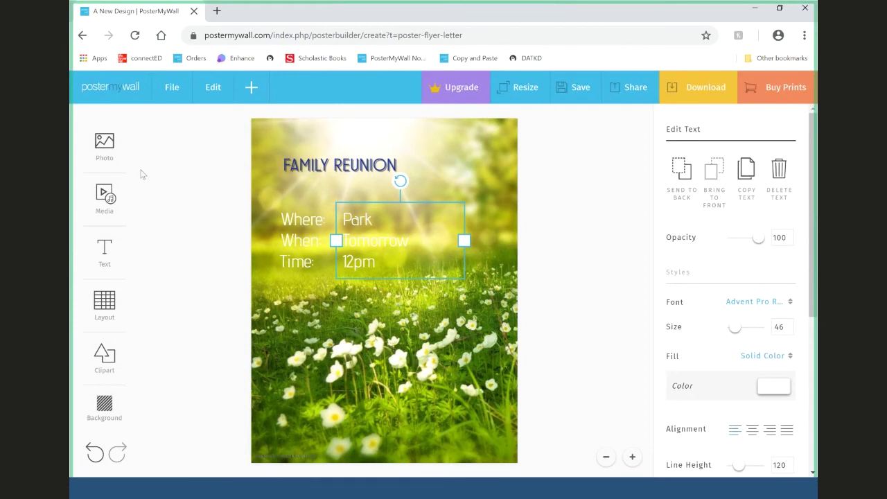
{"action": "left_click", "coordinate": [104, 147]}
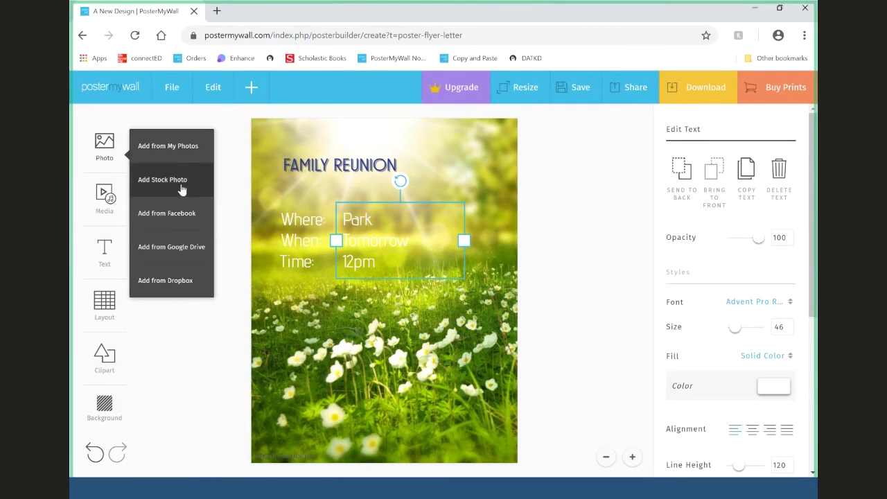
{"action": "left_click", "coordinate": [597, 261]}
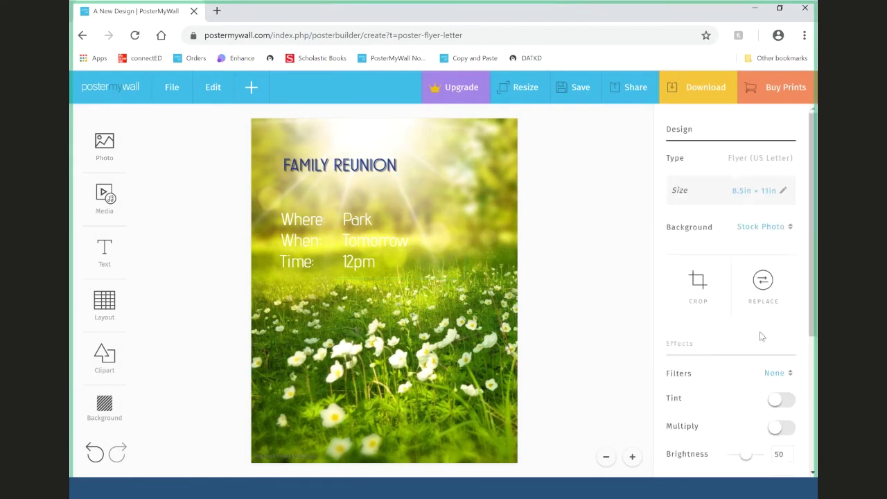
{"action": "scroll", "coordinate": [760, 337], "scroll_direction": "down", "scroll_amount": 3}
{"action": "left_click_drag", "start_coordinate": [771, 369], "coordinate": [544, 389]}
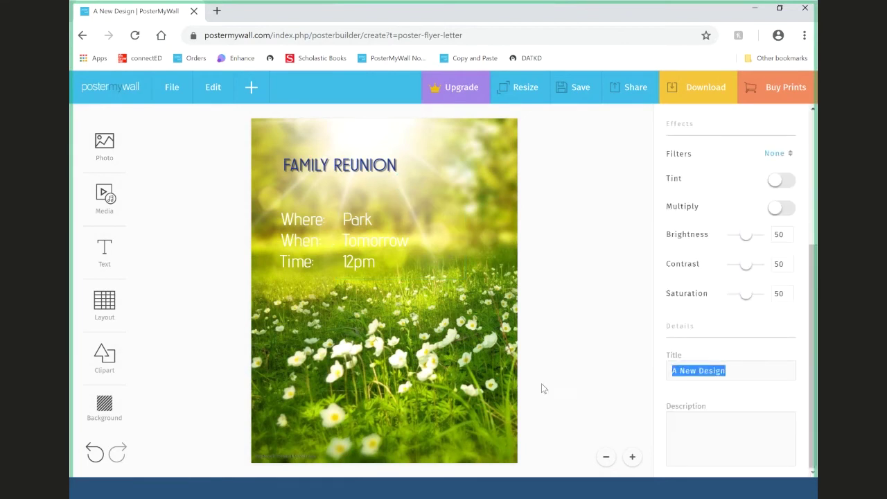
{"action": "left_click", "coordinate": [565, 258]}
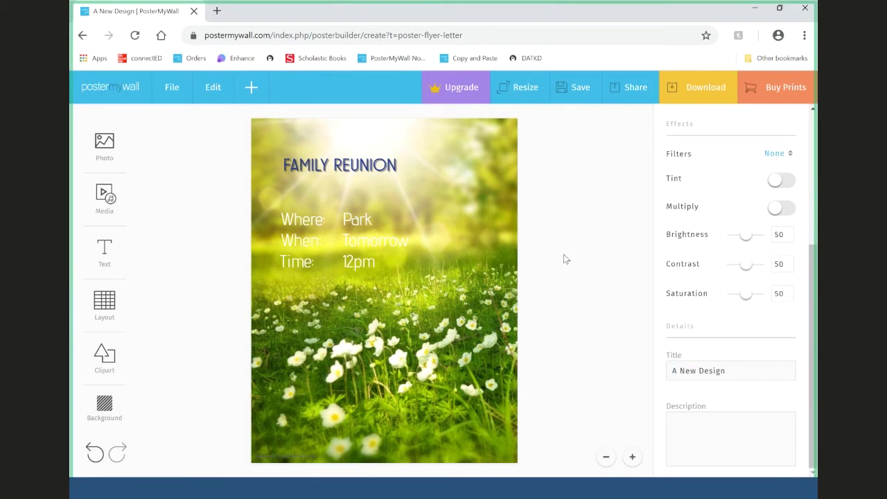
{"action": "left_click", "coordinate": [104, 142]}
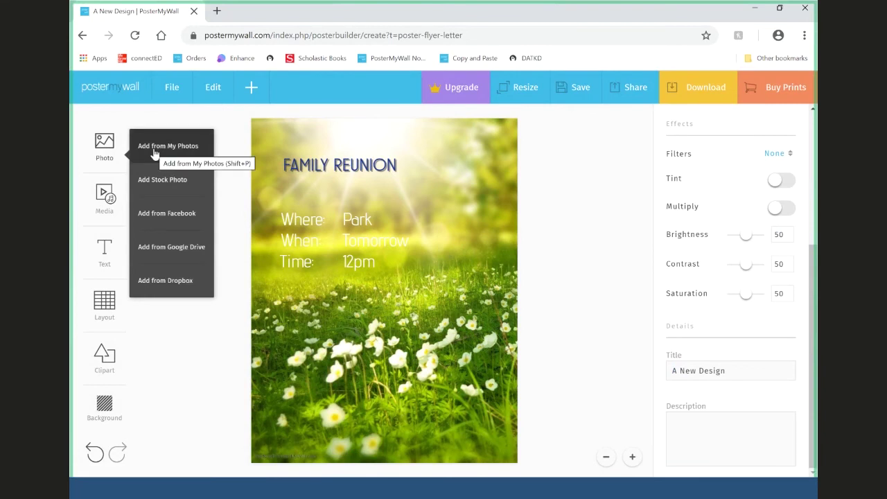
{"action": "left_click", "coordinate": [110, 142]}
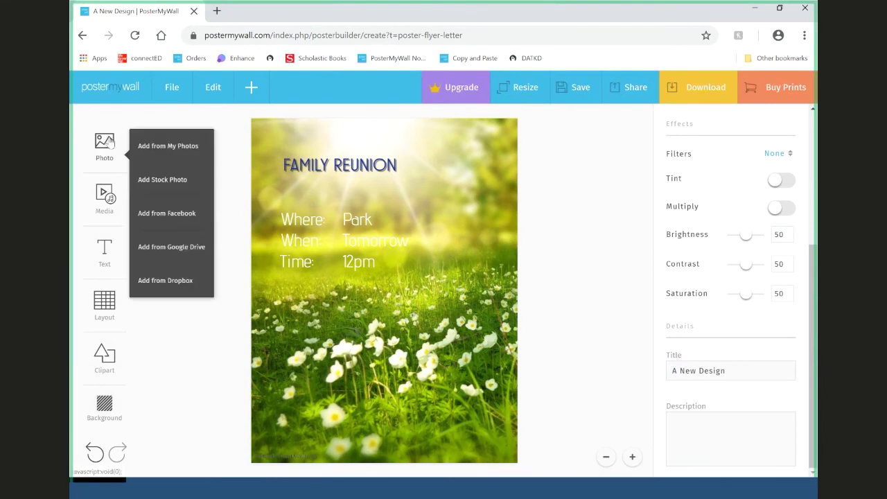
{"action": "left_click", "coordinate": [149, 147]}
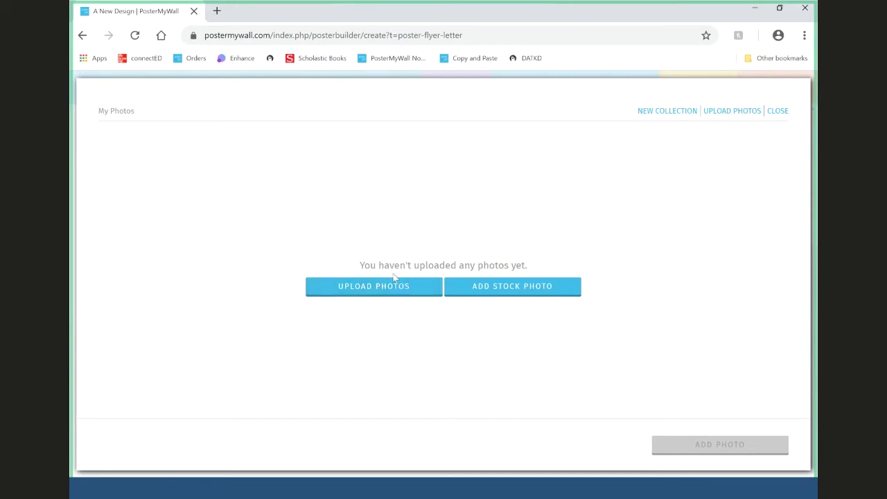
{"action": "left_click", "coordinate": [780, 112]}
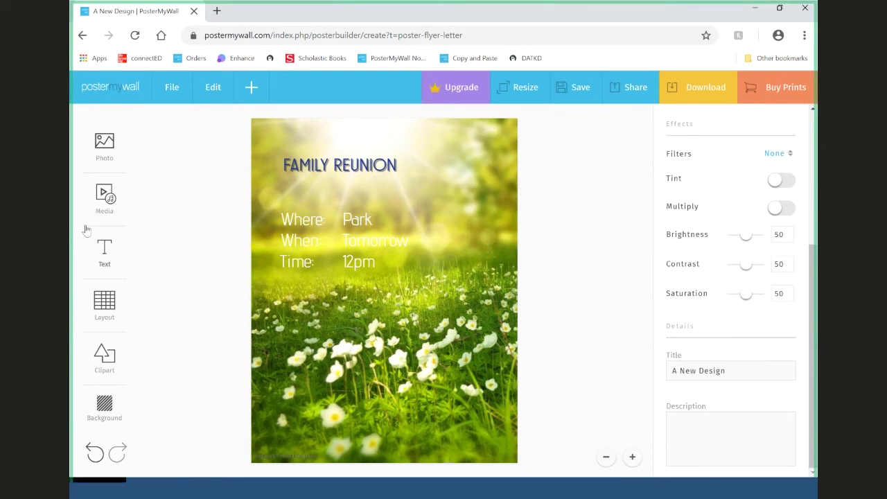
{"action": "left_click", "coordinate": [102, 207]}
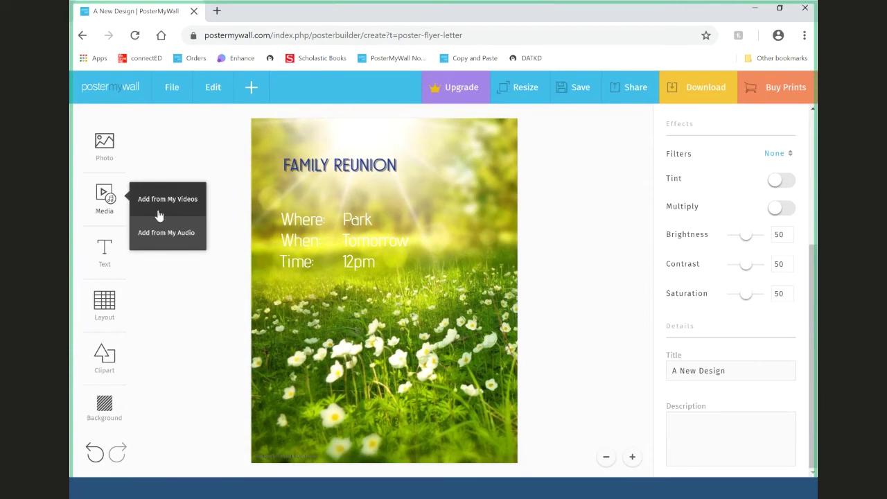
{"action": "left_click", "coordinate": [161, 328]}
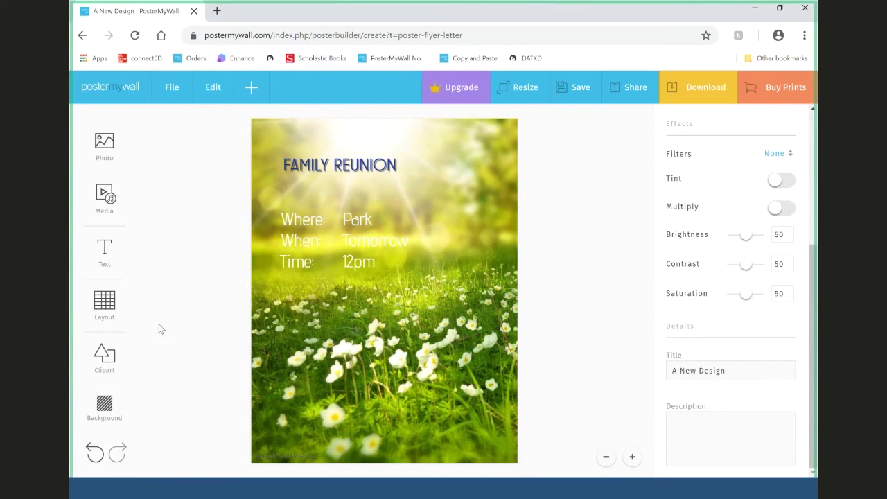
{"action": "left_click", "coordinate": [114, 201]}
{"action": "left_click", "coordinate": [162, 207]}
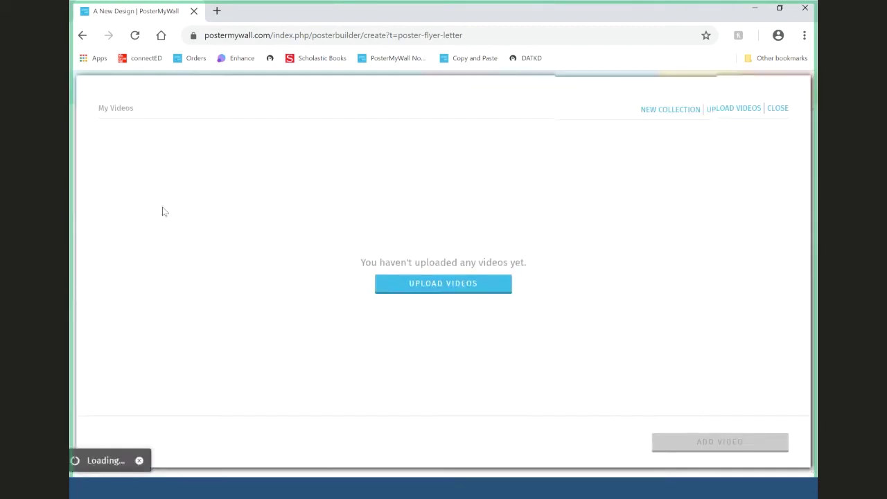
{"action": "left_click", "coordinate": [778, 112]}
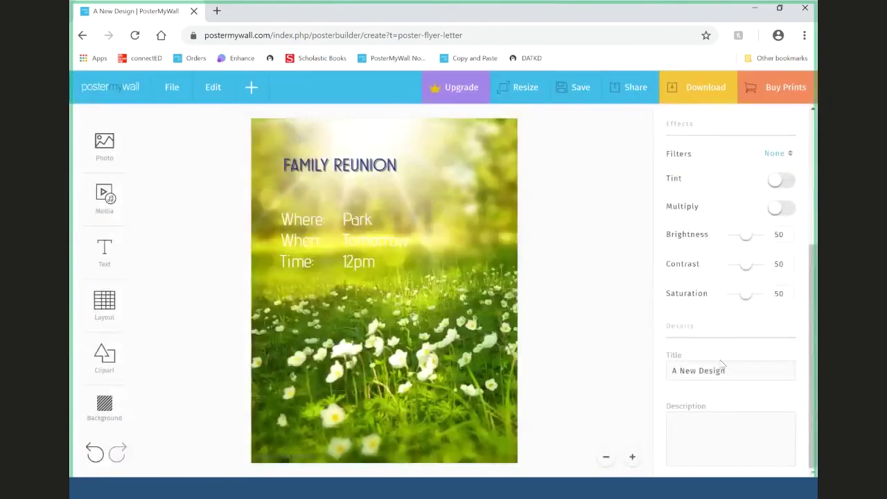
- Retitle the family reunion design 'Flyer Sample', save it, and return to My Designs
{"action": "left_click_drag", "start_coordinate": [733, 369], "coordinate": [550, 386]}
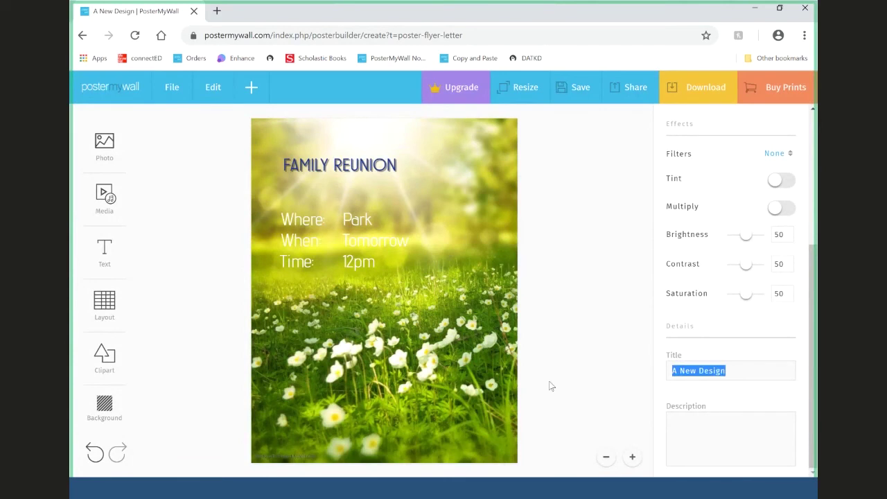
{"action": "type", "text": "Flyer Sample"}
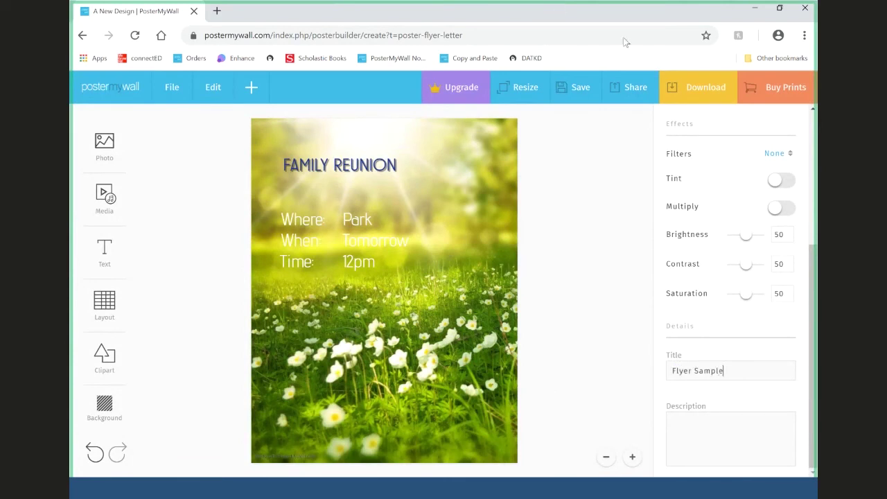
{"action": "left_click", "coordinate": [574, 87]}
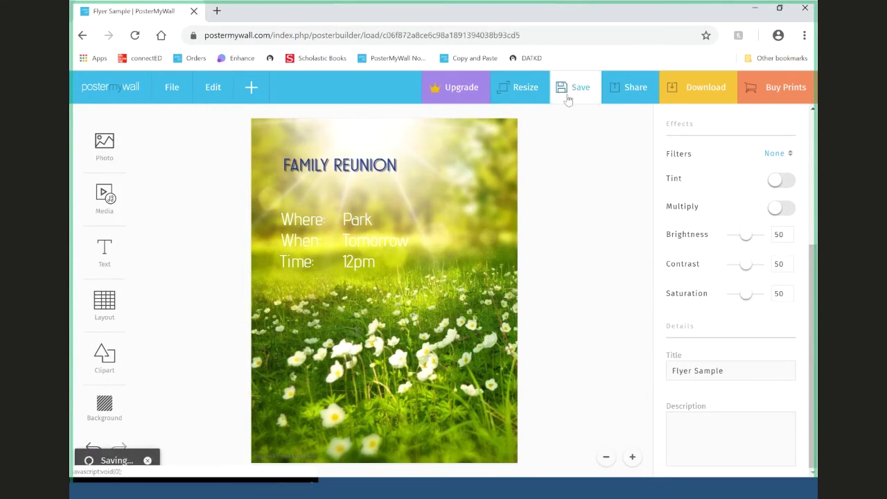
{"action": "left_click", "coordinate": [441, 160]}
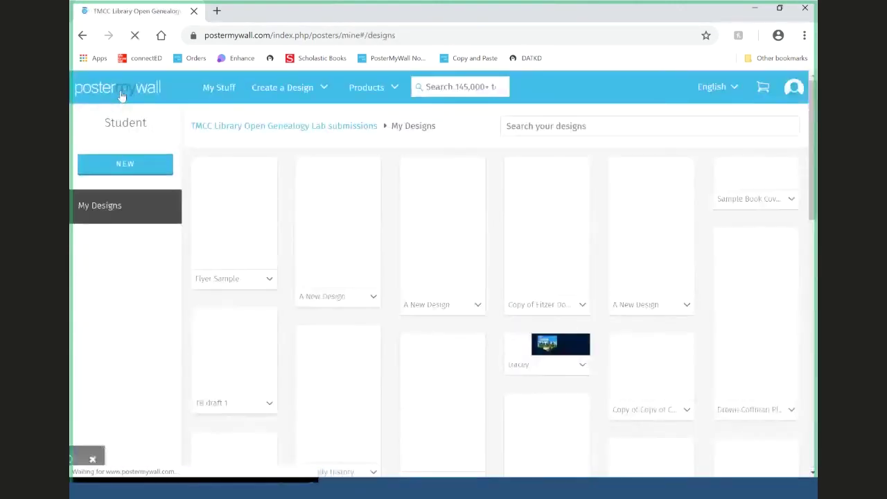
{"action": "mouse_move", "coordinate": [299, 99]}
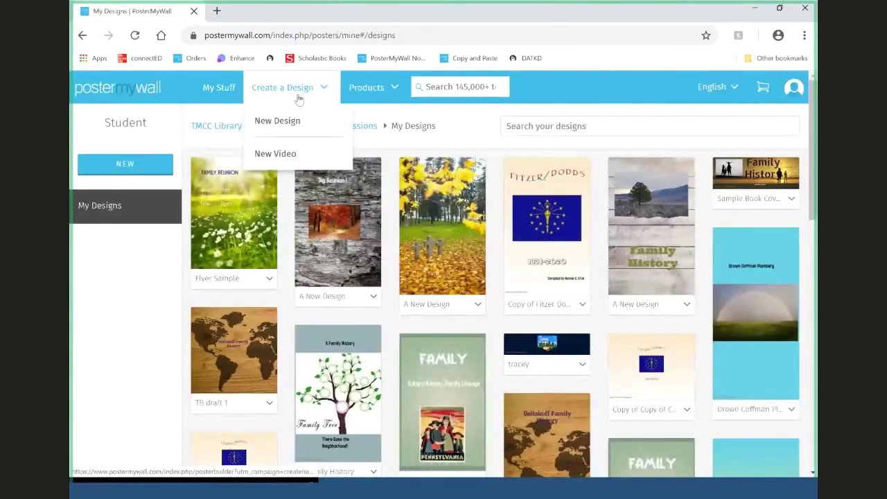
- Create a 1080 × 1080 Instagram Post video with a cropped stock picnic basket photo background
{"action": "left_click", "coordinate": [303, 154]}
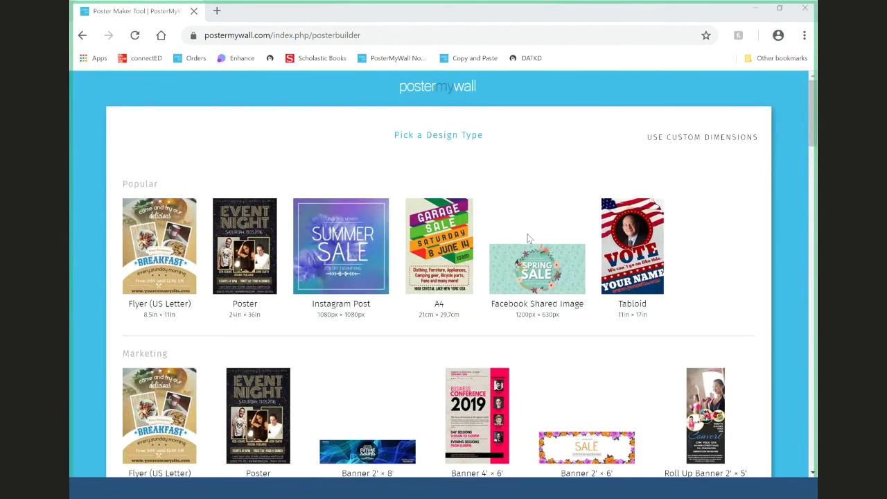
{"action": "left_click", "coordinate": [360, 241]}
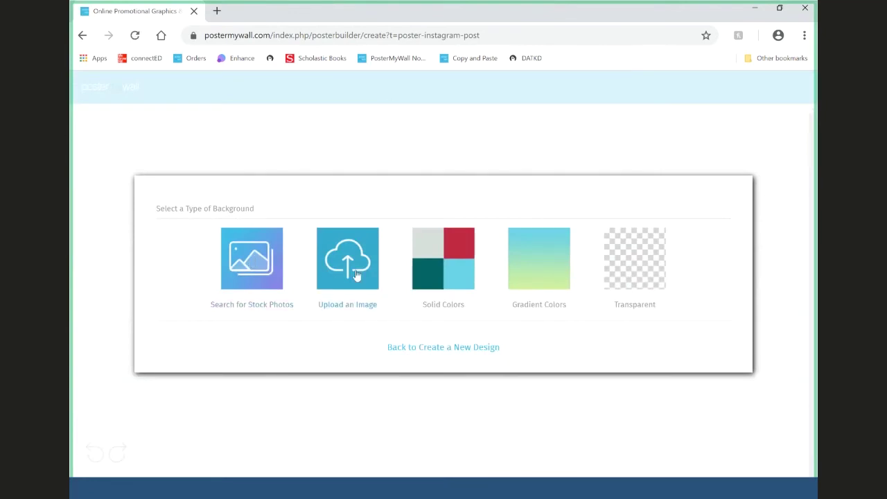
{"action": "left_click", "coordinate": [233, 262]}
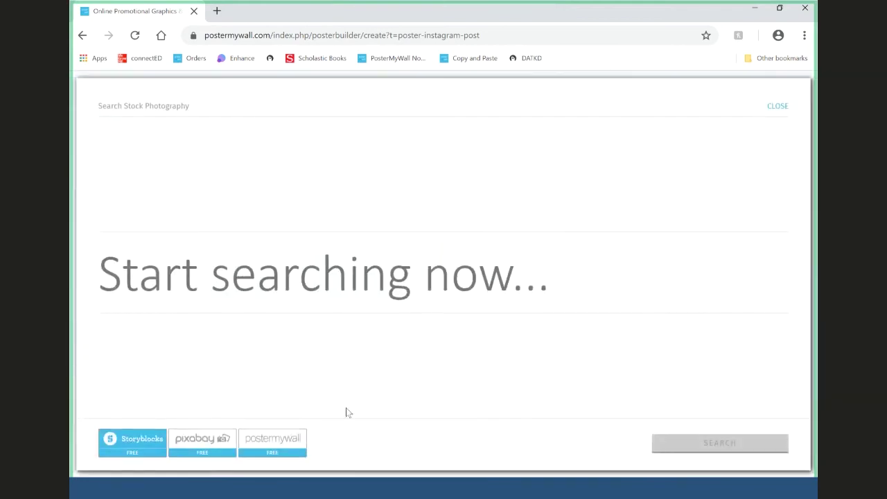
{"action": "left_click", "coordinate": [301, 298]}
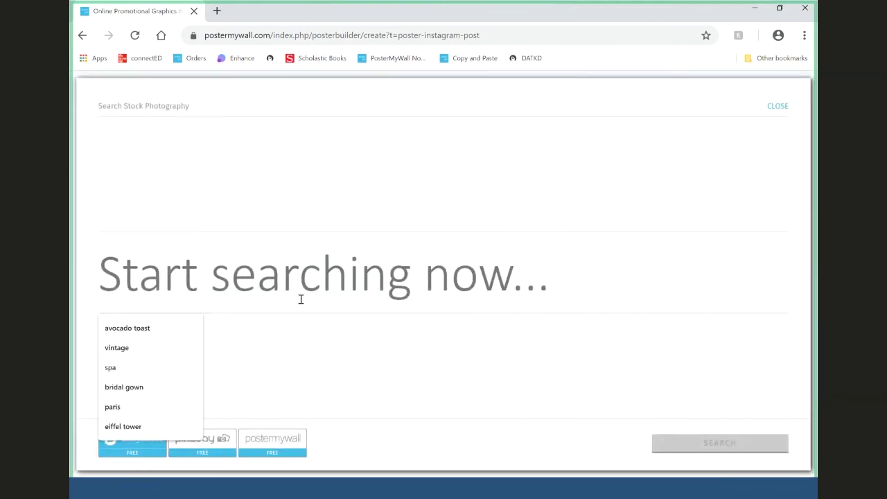
{"action": "type", "text": "picnic"}
{"action": "key", "text": "Return"}
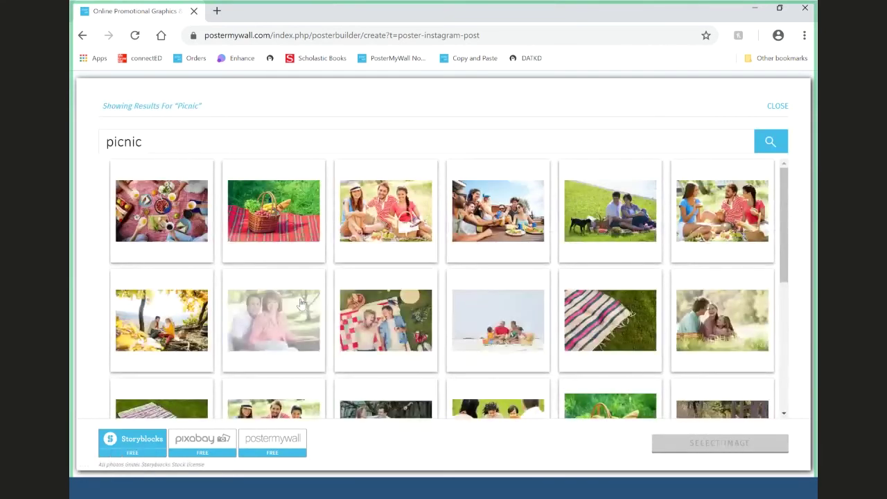
{"action": "left_click", "coordinate": [274, 211]}
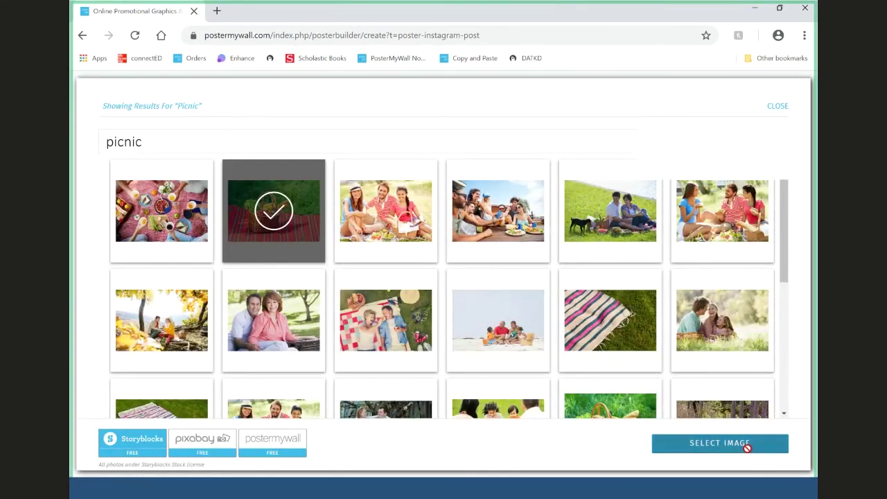
{"action": "left_click", "coordinate": [744, 445]}
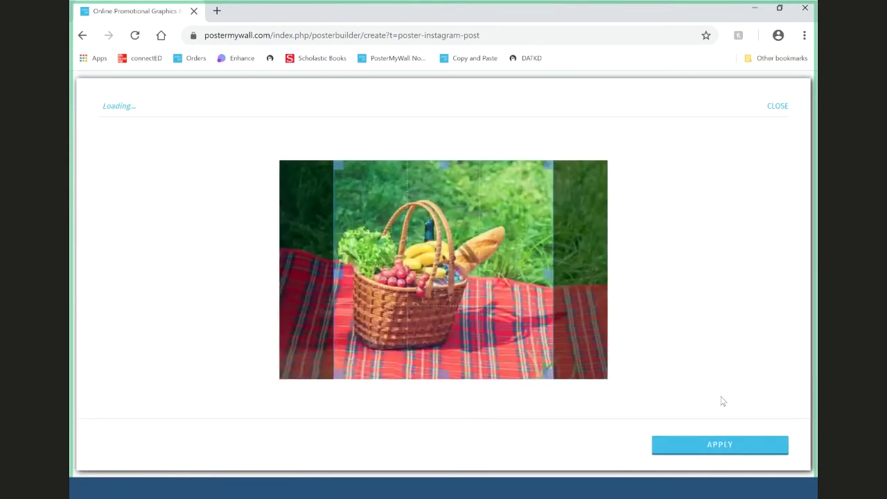
{"action": "left_click_drag", "start_coordinate": [508, 271], "coordinate": [464, 276]}
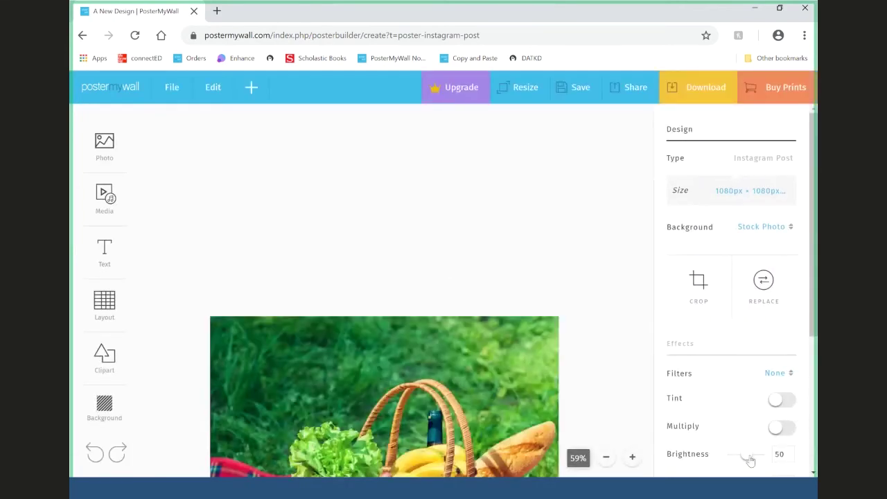
- View the Media options for adding own videos, then return to My Designs
{"action": "left_click", "coordinate": [104, 196]}
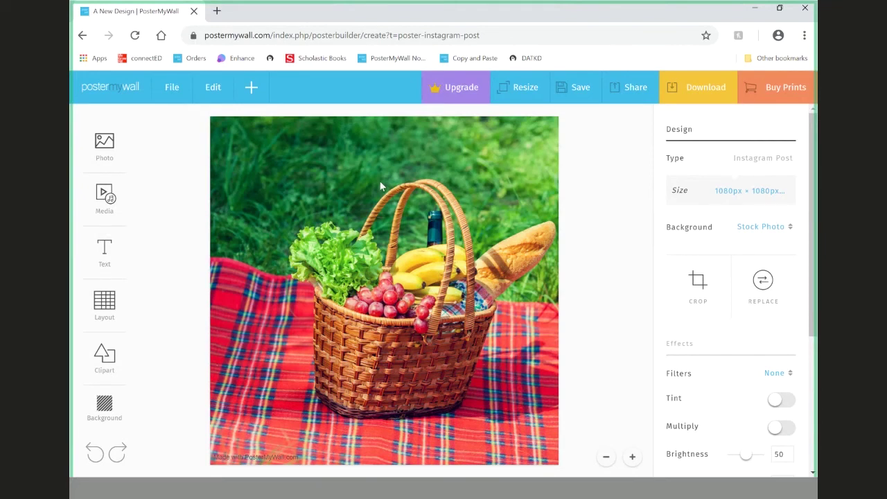
{"action": "left_click", "coordinate": [133, 102]}
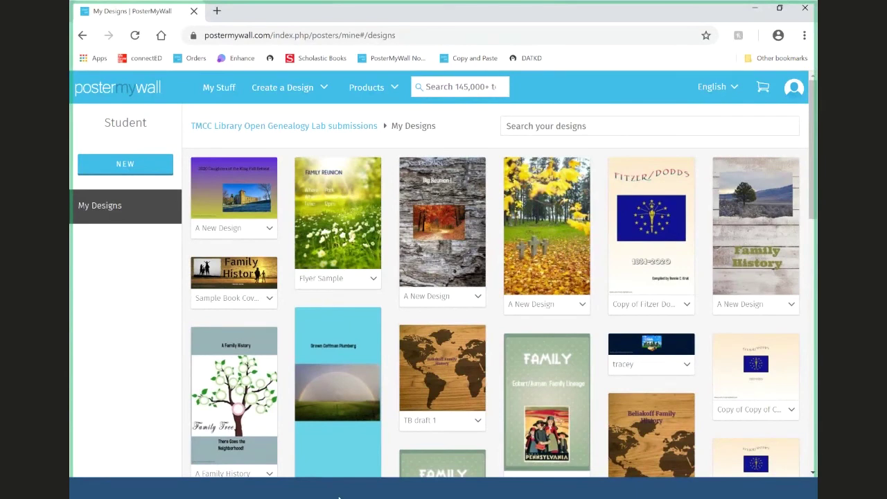
- Open a blank new browser tab and switch back to the My Designs tab
{"action": "scroll", "coordinate": [810, 308], "scroll_direction": "down", "scroll_amount": 5}
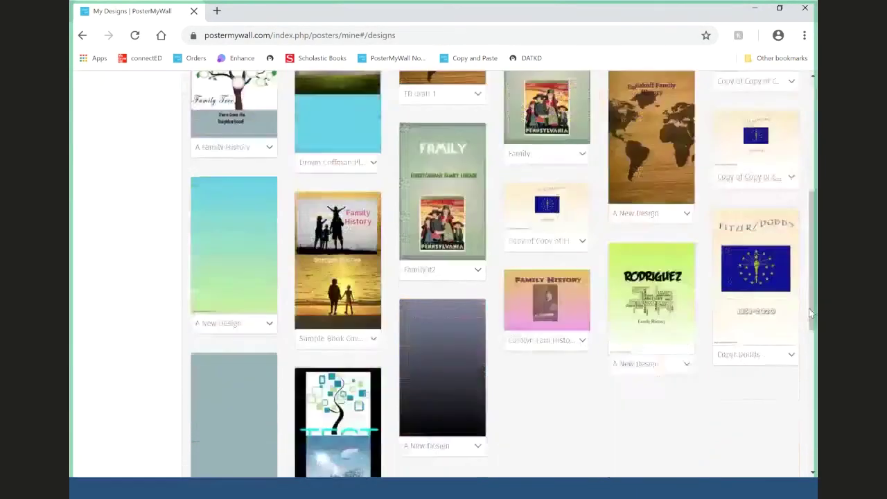
{"action": "scroll", "coordinate": [810, 308], "scroll_direction": "up", "scroll_amount": 5}
{"action": "left_click", "coordinate": [217, 11]}
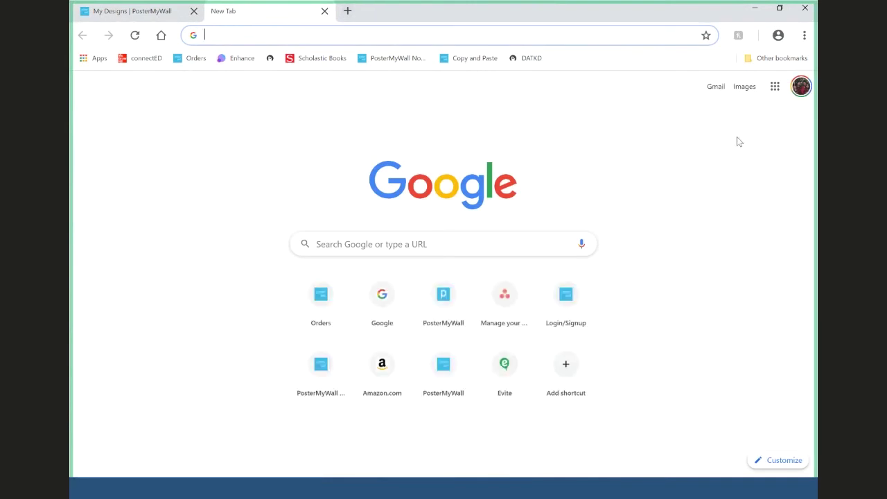
{"action": "left_click", "coordinate": [182, 11]}
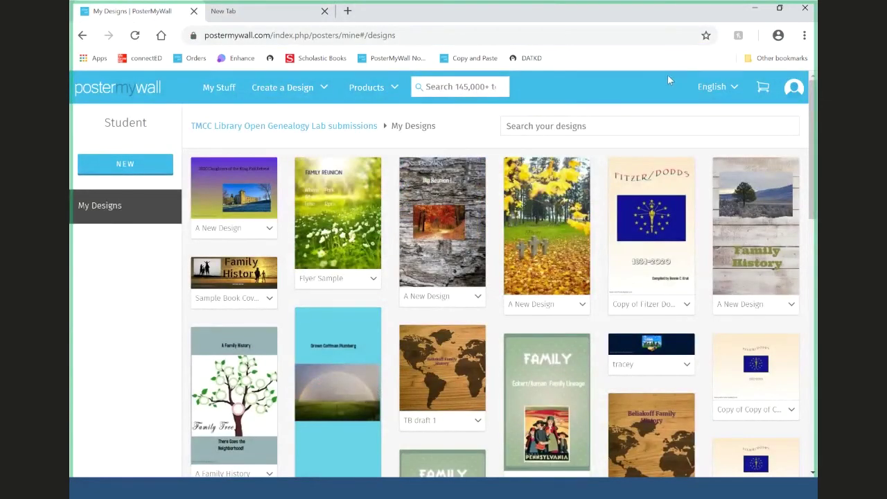
- Log out of the student account and go to the login page
{"action": "mouse_move", "coordinate": [794, 89]}
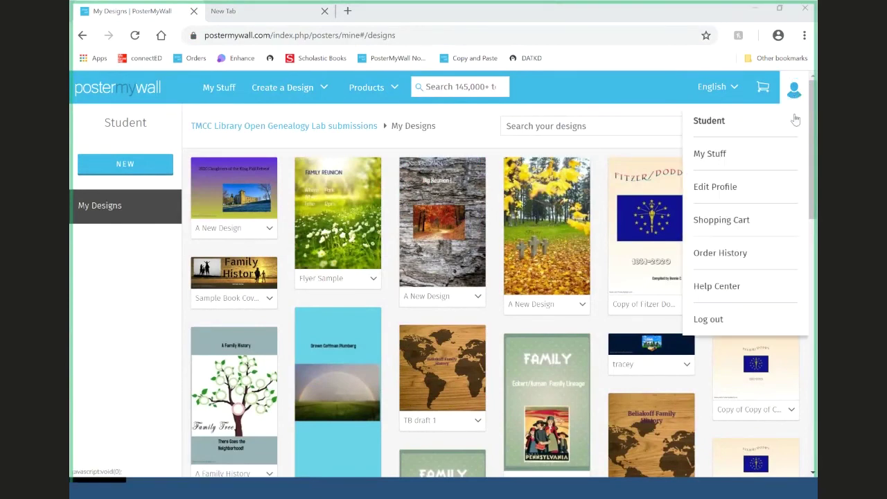
{"action": "left_click", "coordinate": [746, 322]}
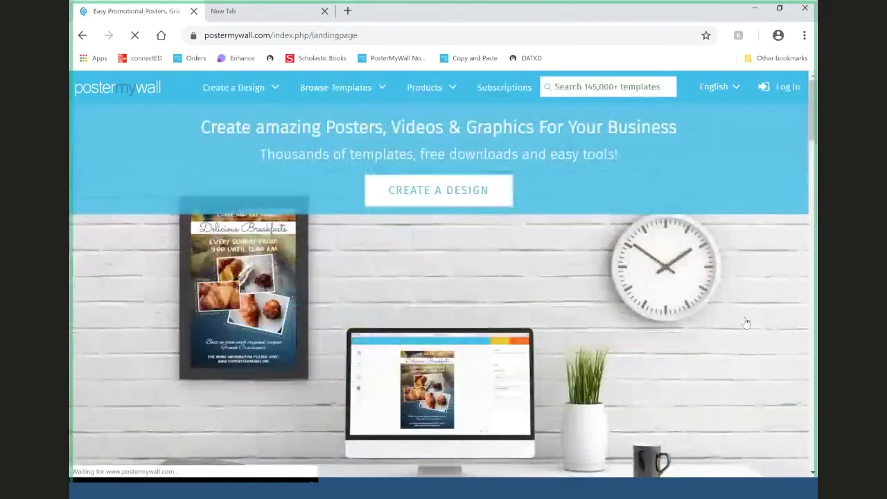
{"action": "left_click", "coordinate": [790, 89]}
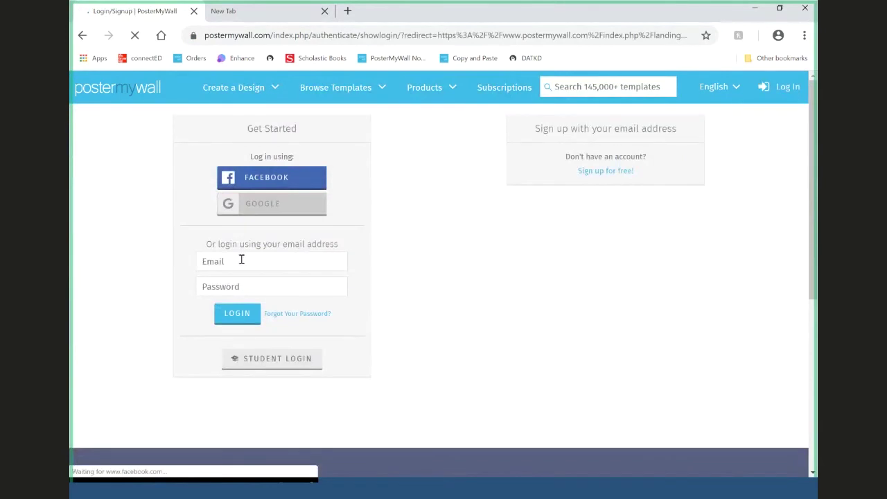
- Sign in by entering the account e-mail and pasting the account password
{"action": "left_click", "coordinate": [241, 259]}
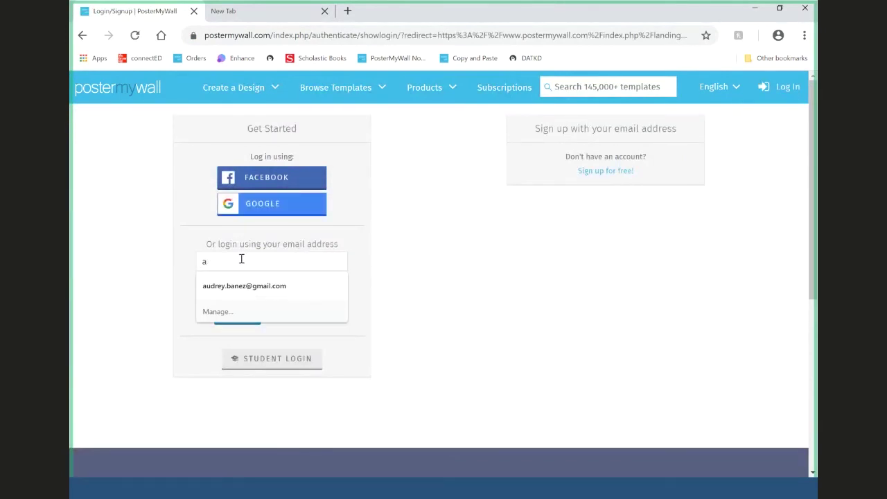
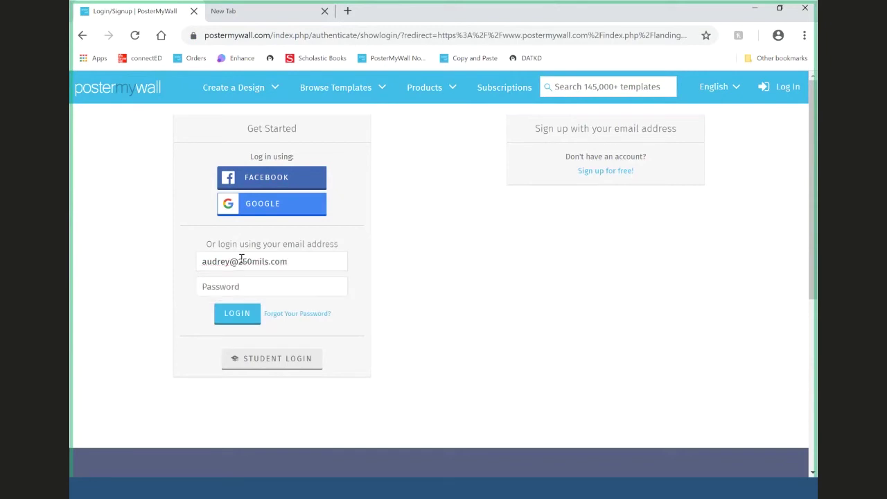
{"action": "key", "text": "Tab"}
{"action": "key", "text": "ctrl+v"}
{"action": "key", "text": "Return"}
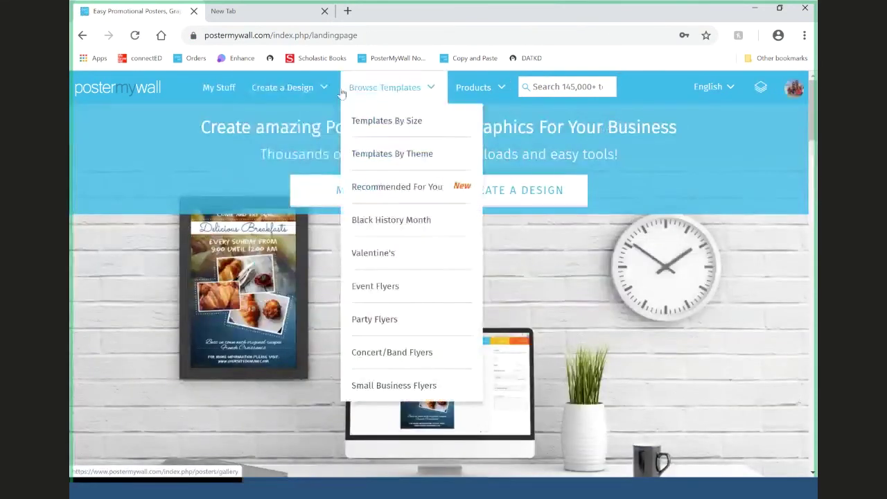
{"action": "mouse_move", "coordinate": [320, 92]}
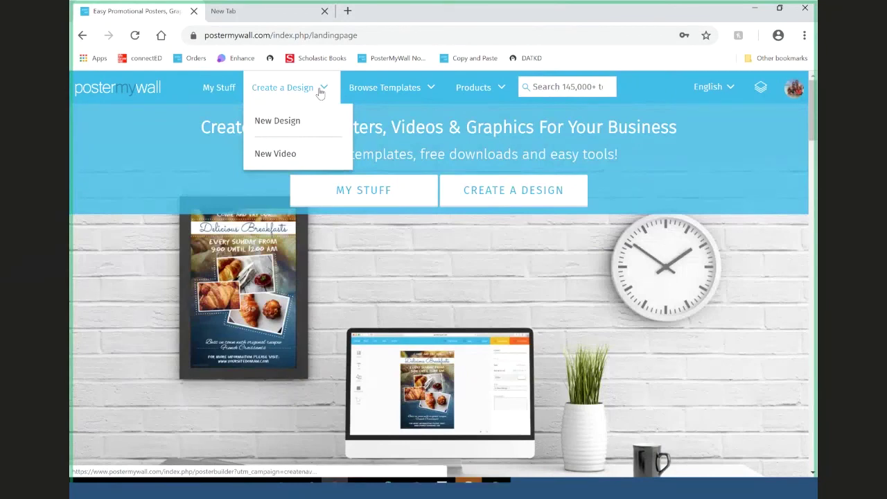
- Start a new video design, filter to video templates, and open the Event Flyers category
{"action": "mouse_move", "coordinate": [302, 153]}
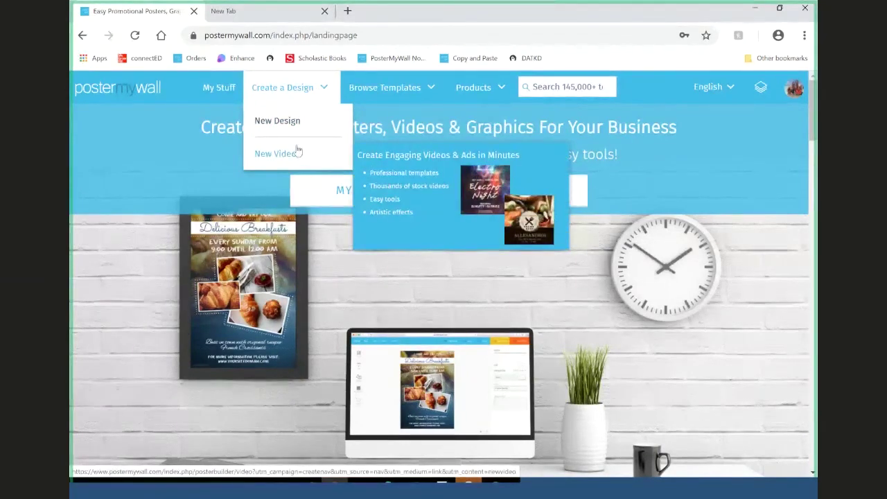
{"action": "left_click", "coordinate": [309, 154]}
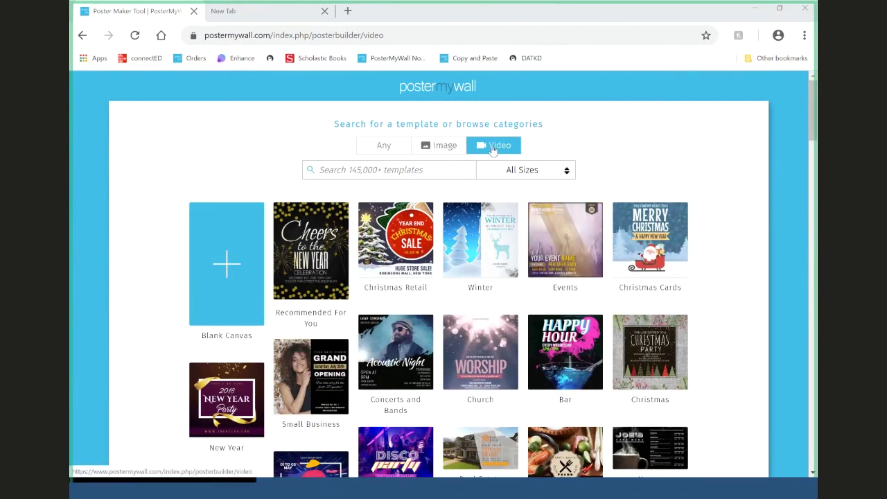
{"action": "left_click", "coordinate": [416, 148]}
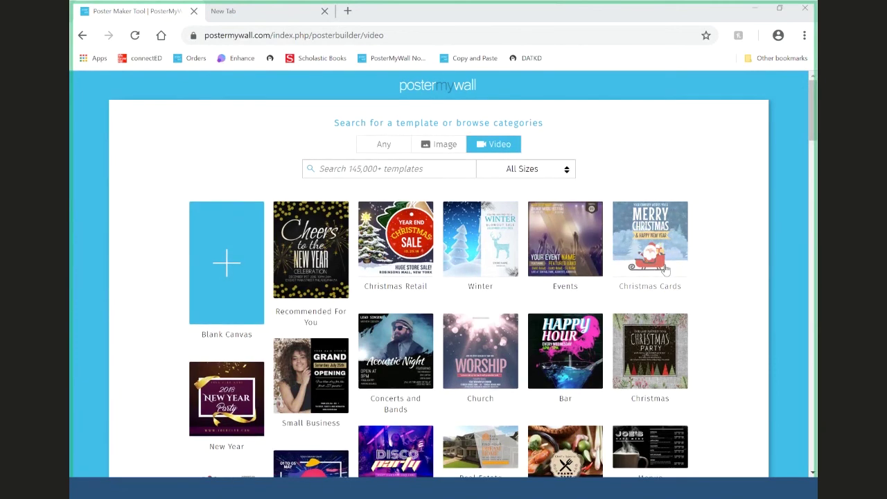
{"action": "scroll", "coordinate": [664, 269], "scroll_direction": "down", "scroll_amount": 3}
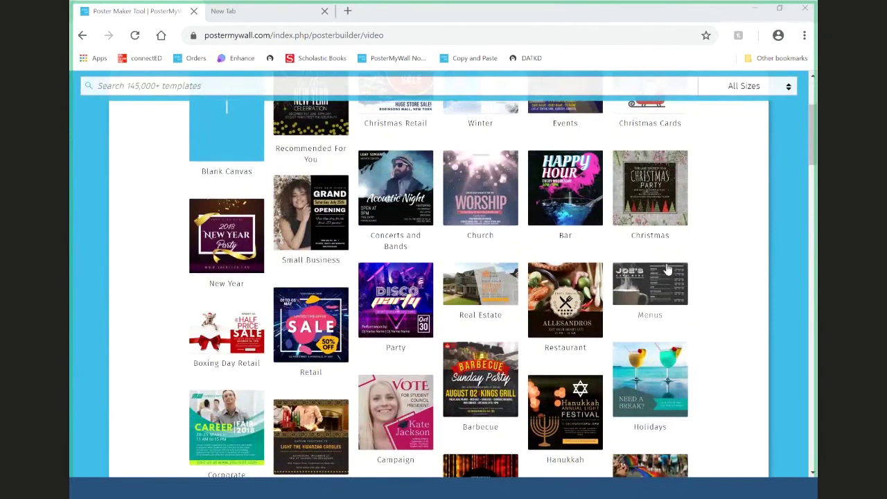
{"action": "left_click", "coordinate": [590, 110]}
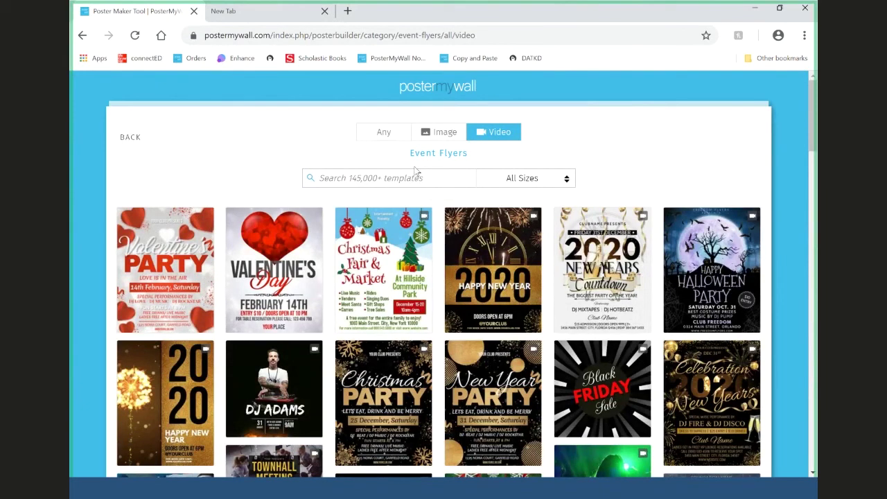
- Customize the Valentine's Day video flyer template and bring up its Resize options
{"action": "left_click", "coordinate": [279, 262]}
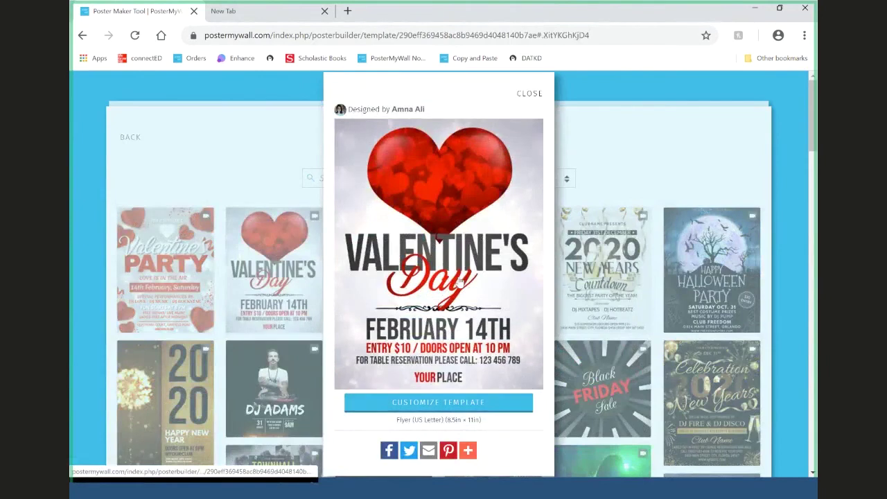
{"action": "left_click", "coordinate": [455, 261]}
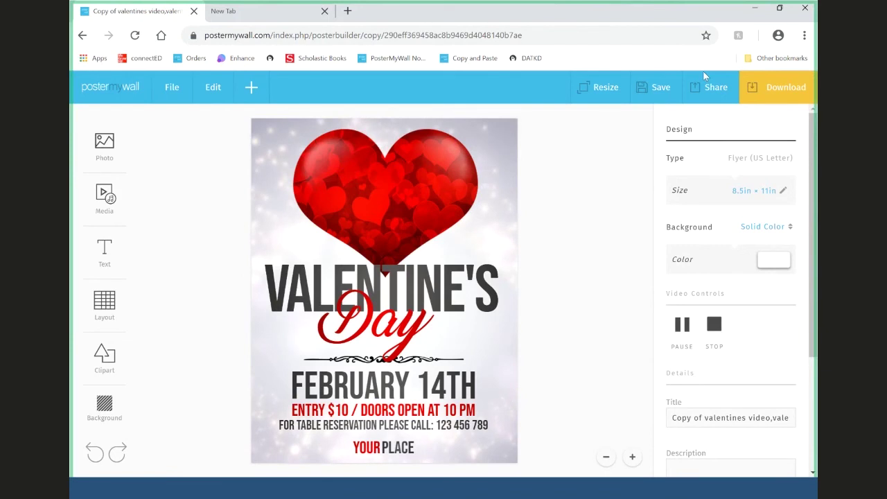
{"action": "left_click", "coordinate": [601, 102]}
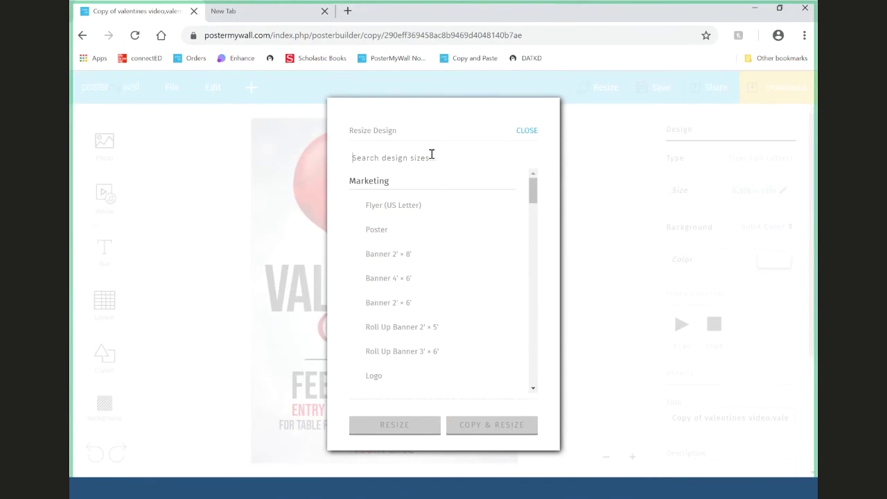
- Resize the US Letter flyer to a 1080 × 1080 px Instagram Post, found by searching 'Ins'
{"action": "left_click", "coordinate": [431, 154]}
{"action": "type", "text": "Ins"}
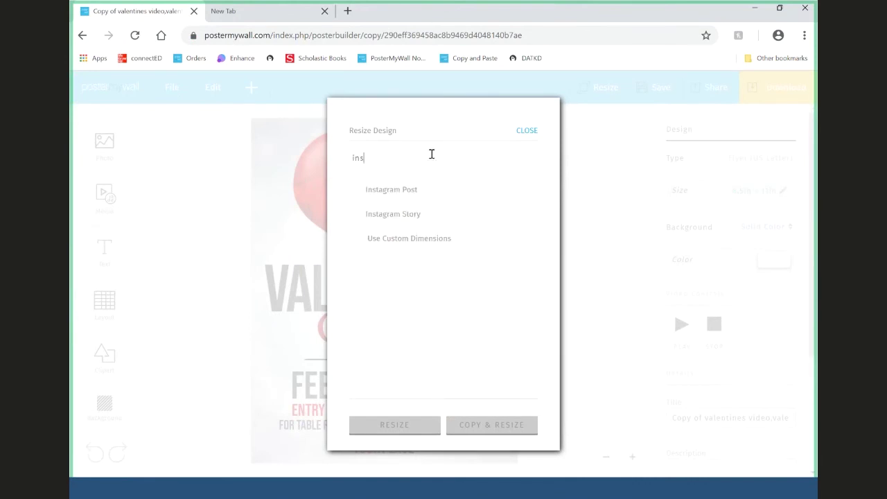
{"action": "left_click", "coordinate": [420, 192]}
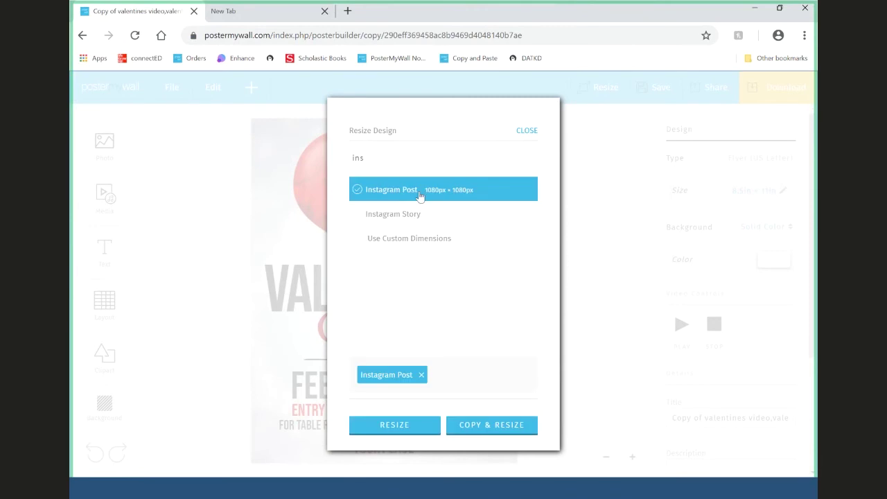
{"action": "left_click", "coordinate": [413, 431]}
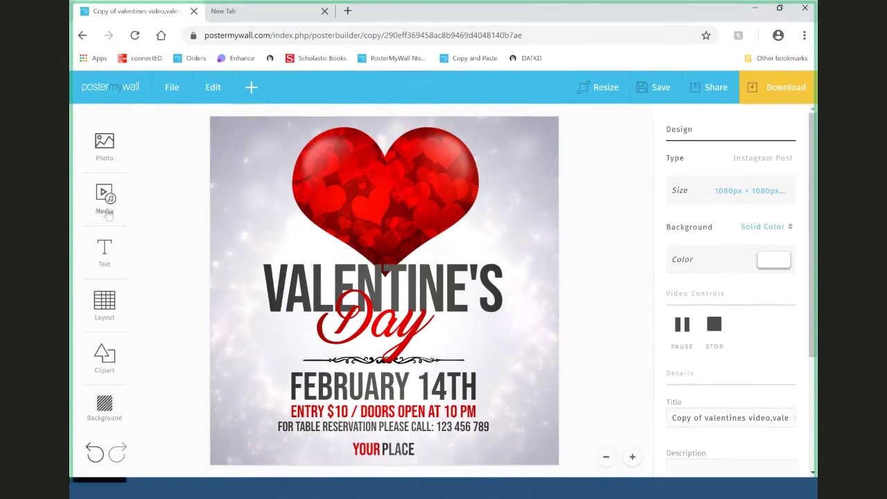
- Stop the sparkly background video, then unlock and delete it to reveal the tufted backdrop
{"action": "left_click", "coordinate": [715, 329]}
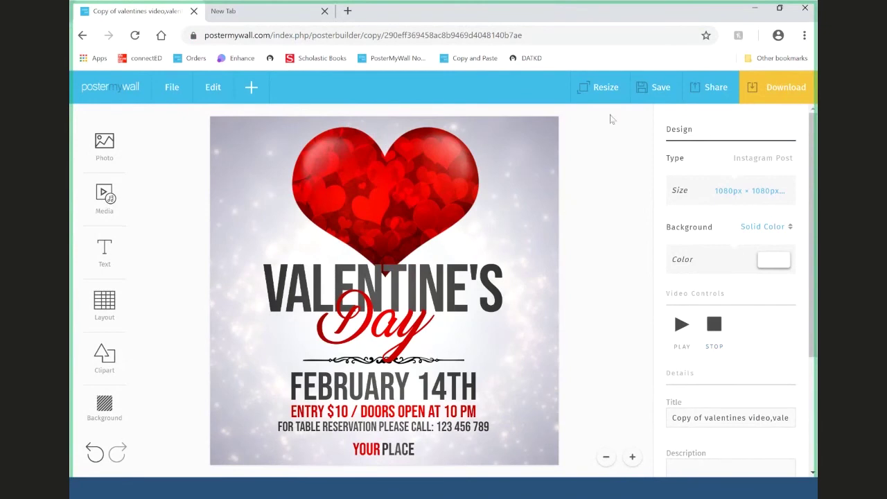
{"action": "left_click", "coordinate": [530, 149]}
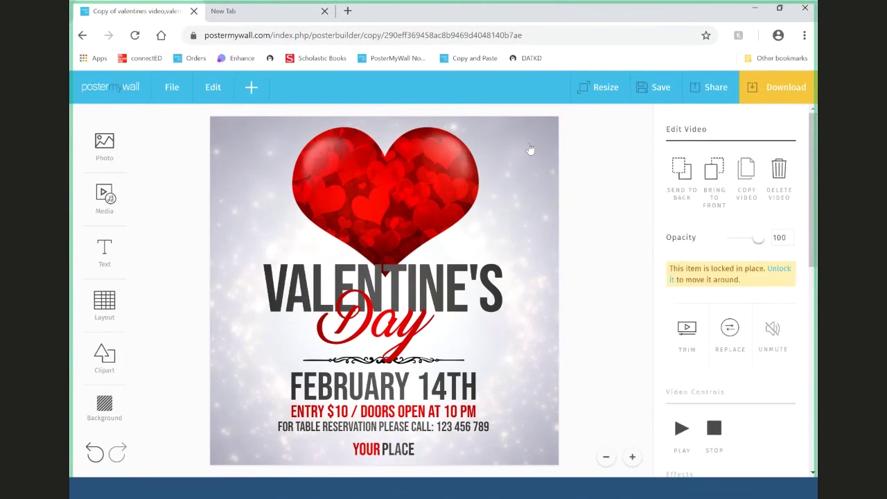
{"action": "left_click", "coordinate": [702, 86]}
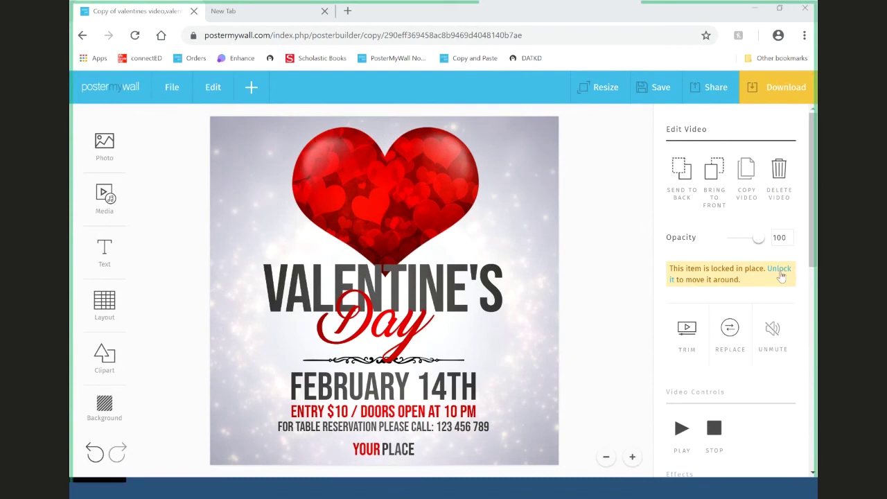
{"action": "left_click", "coordinate": [779, 269]}
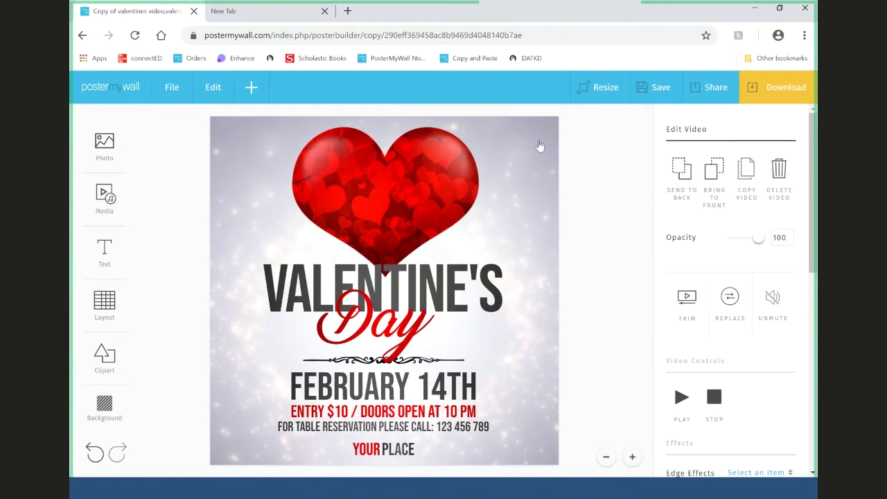
{"action": "left_click", "coordinate": [785, 171]}
{"action": "left_click", "coordinate": [119, 206]}
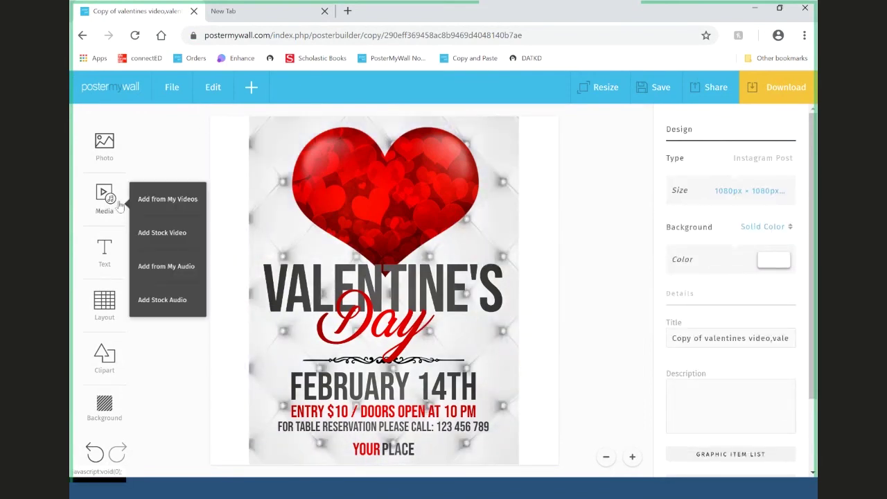
- Add the 01:05 car grille clip from My Videos, mute it, and move it over the title
{"action": "left_click", "coordinate": [161, 208]}
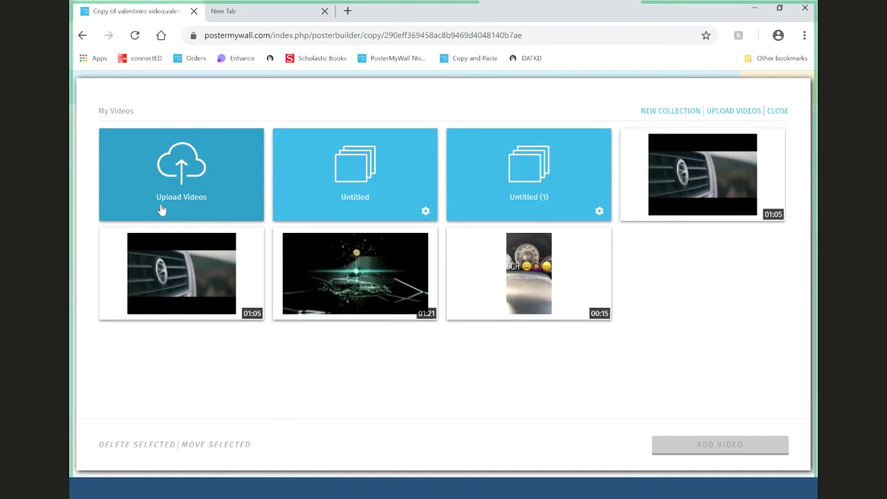
{"action": "left_click", "coordinate": [709, 210]}
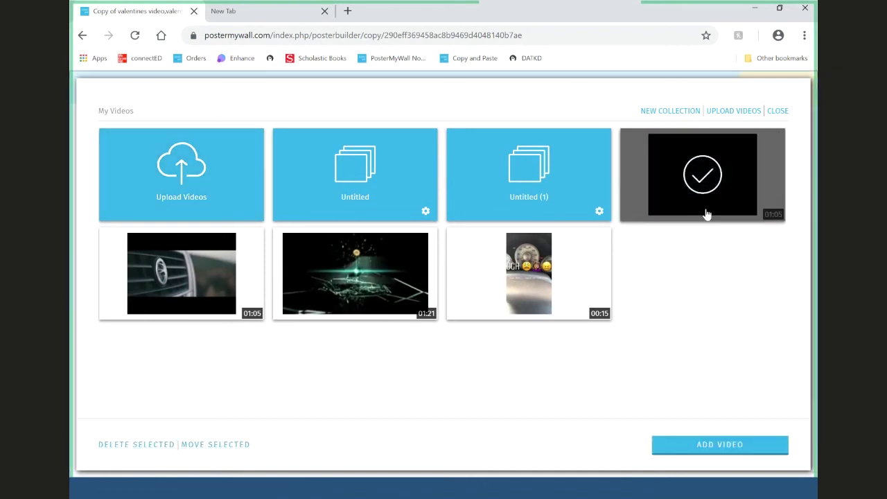
{"action": "left_click", "coordinate": [766, 447]}
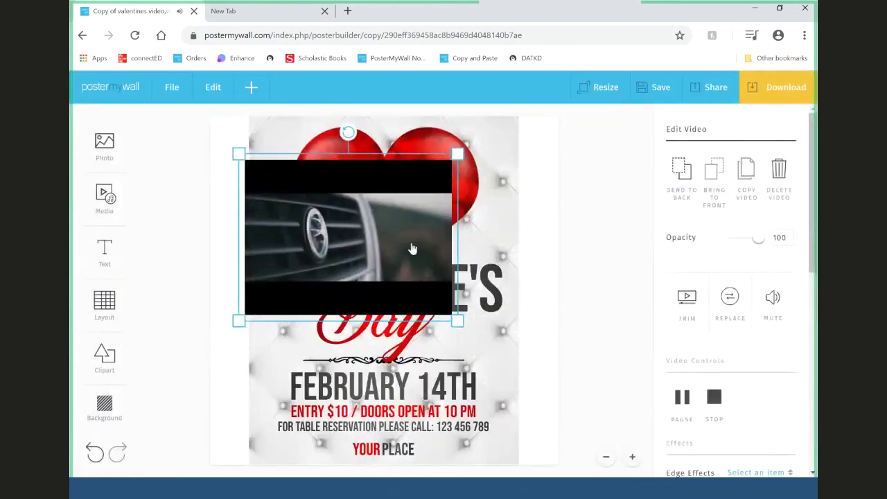
{"action": "left_click", "coordinate": [760, 299]}
{"action": "left_click_drag", "start_coordinate": [403, 241], "coordinate": [436, 247]}
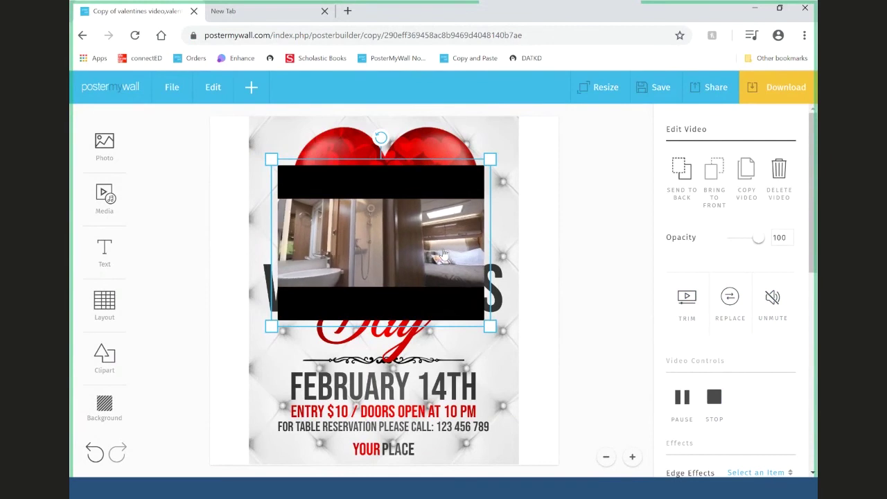
{"action": "left_click_drag", "start_coordinate": [439, 226], "coordinate": [445, 255]}
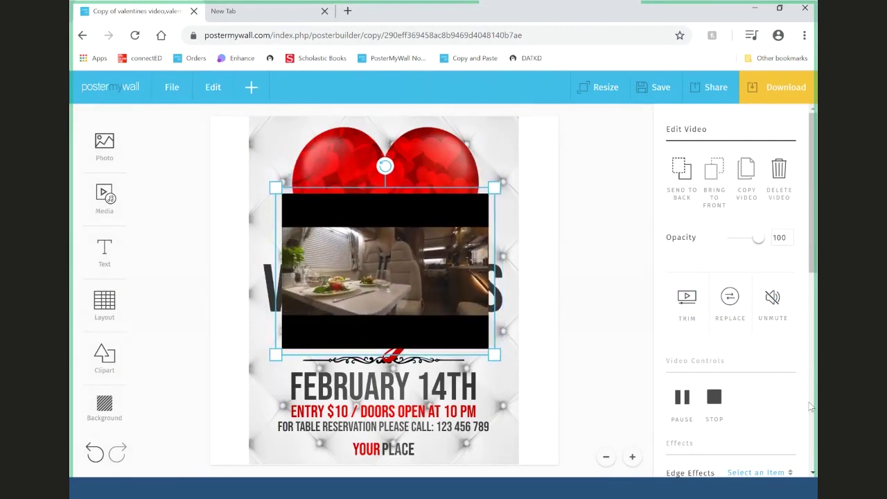
{"action": "left_click", "coordinate": [682, 305]}
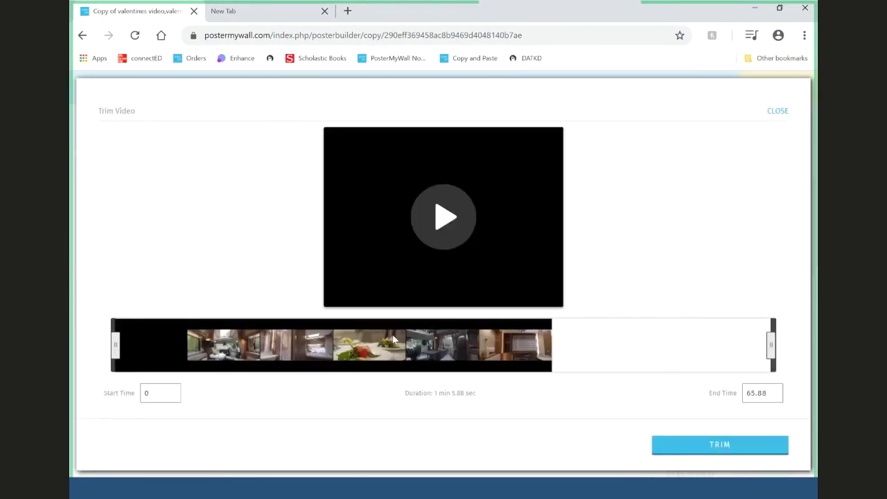
- Trim the clip to start at 10 s and end at 25 s
{"action": "left_click_drag", "start_coordinate": [116, 346], "coordinate": [103, 347]}
{"action": "left_click", "coordinate": [156, 395]}
{"action": "key", "text": "ctrl+a"}
{"action": "type", "text": "10"}
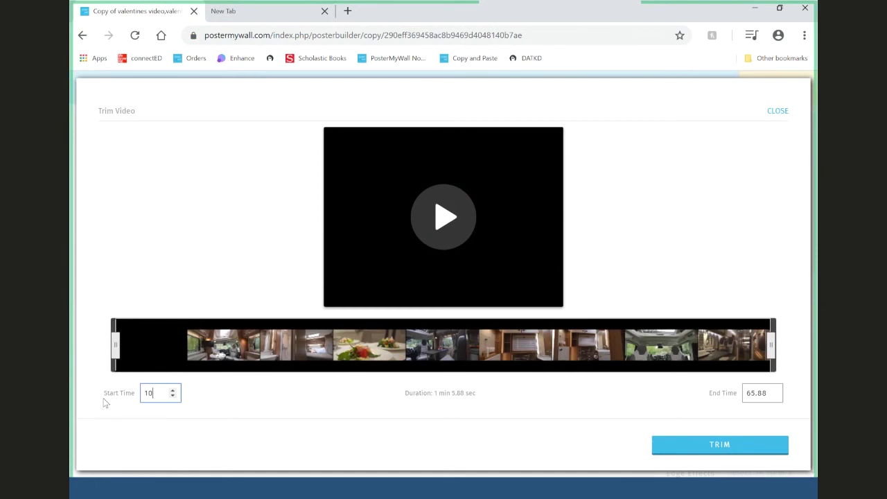
{"action": "key", "text": "Tab"}
{"action": "key", "text": "ctrl+a"}
{"action": "type", "text": "25"}
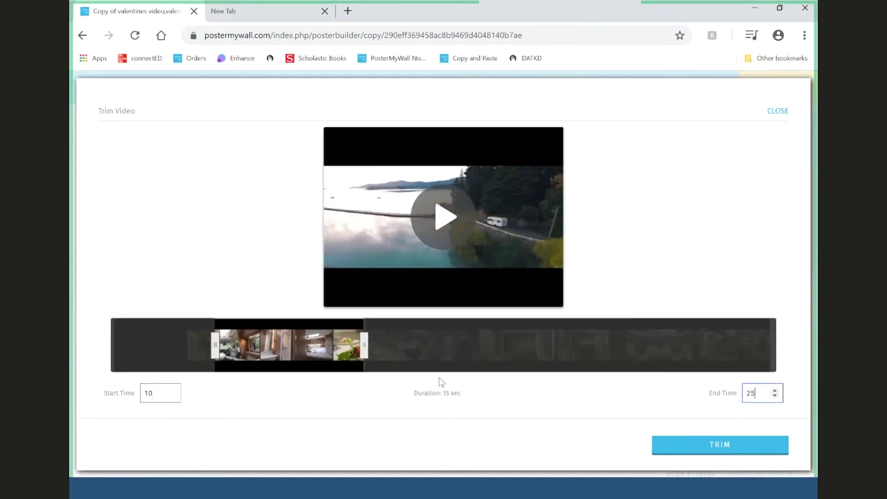
{"action": "left_click", "coordinate": [700, 445]}
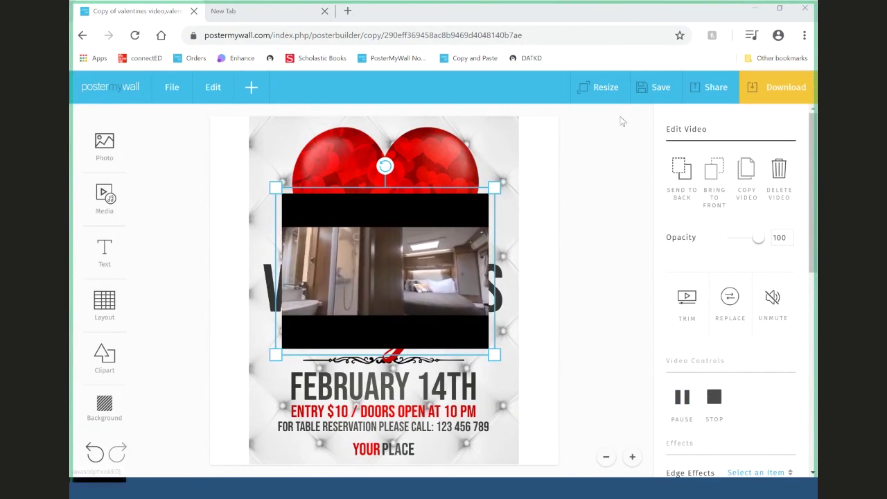
- Resize the design to Square (1:1), 1080 × 1080 px, by searching 'Squ' instead of 'Facebook'
{"action": "left_click", "coordinate": [605, 88]}
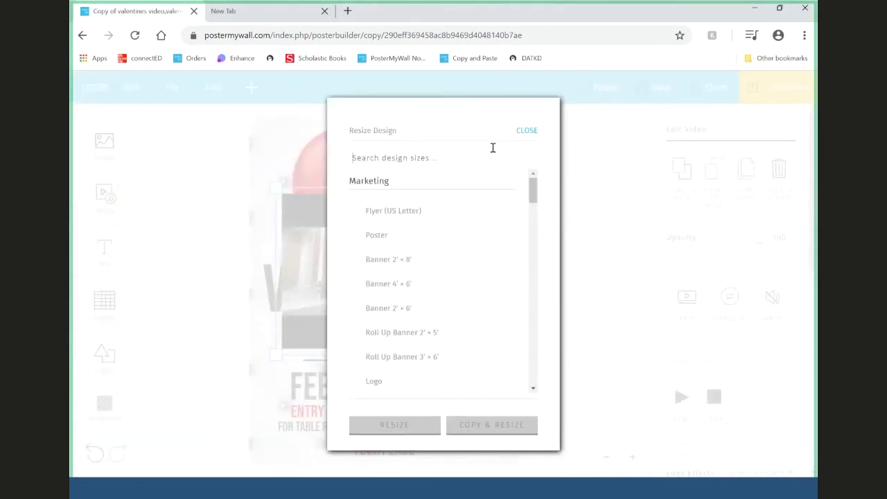
{"action": "type", "text": "Facebook"}
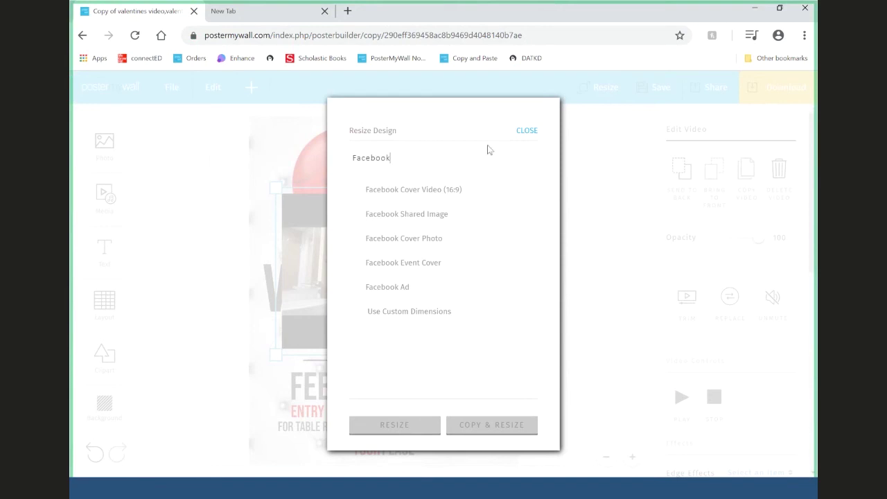
{"action": "left_click_drag", "start_coordinate": [430, 154], "coordinate": [329, 178]}
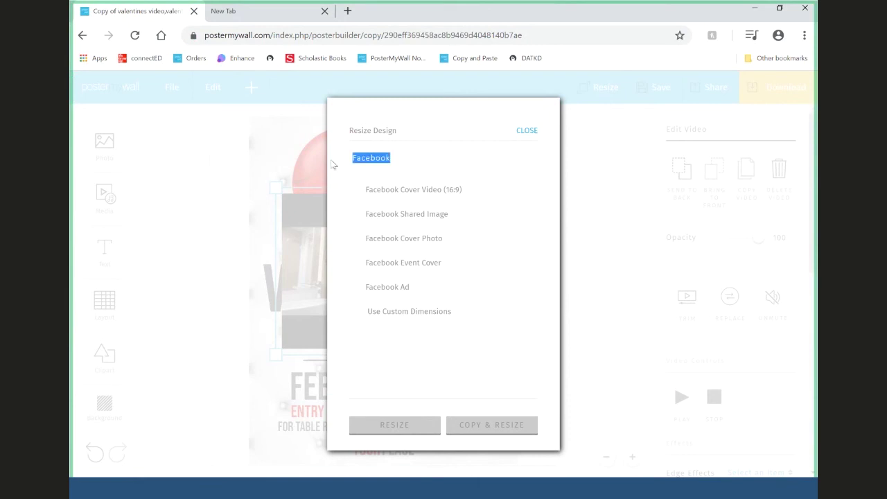
{"action": "type", "text": "Squ"}
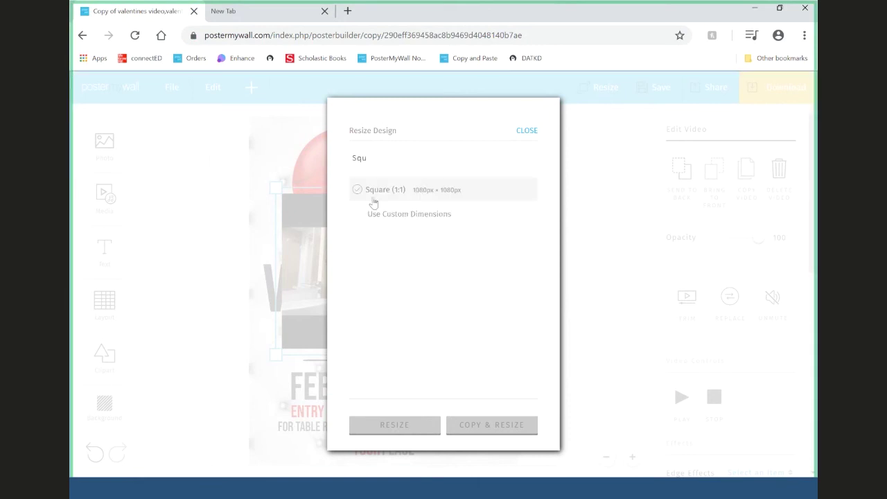
{"action": "left_click", "coordinate": [375, 194]}
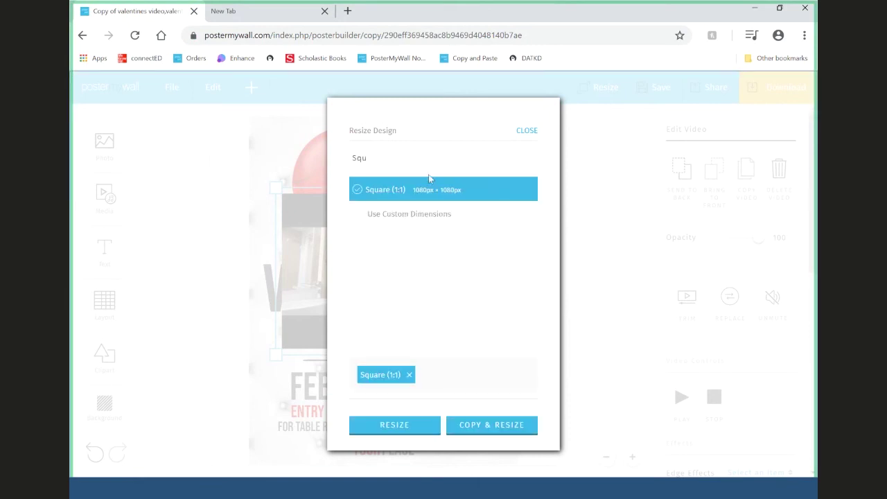
{"action": "left_click", "coordinate": [399, 423]}
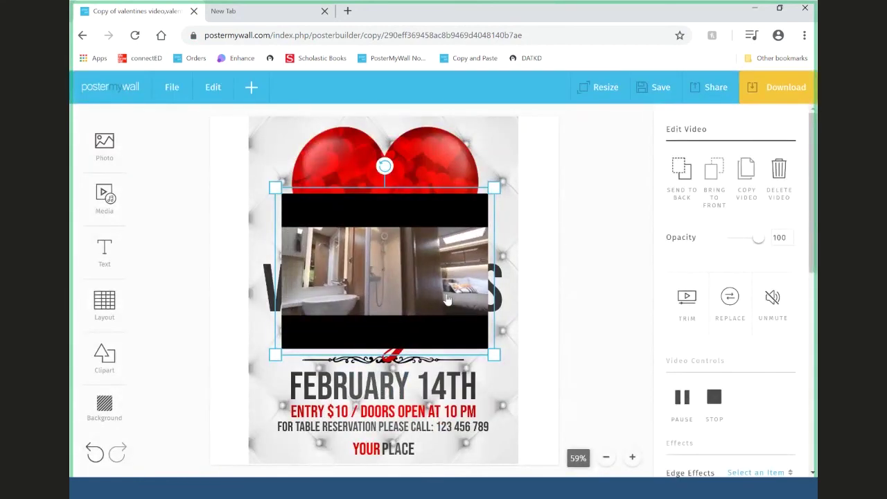
- Stretch the video out toward the square canvas's corners and edges, positioned beneath the heart
{"action": "left_click_drag", "start_coordinate": [410, 254], "coordinate": [419, 262]}
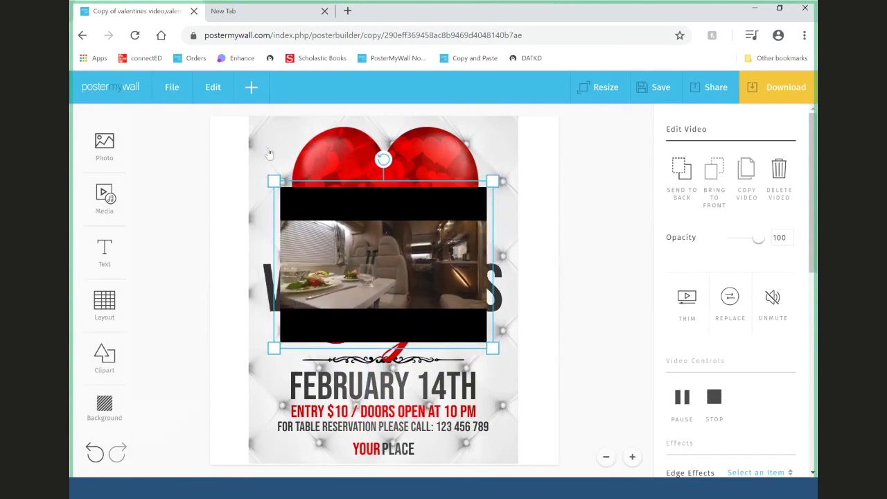
{"action": "left_click_drag", "start_coordinate": [265, 162], "coordinate": [212, 64]}
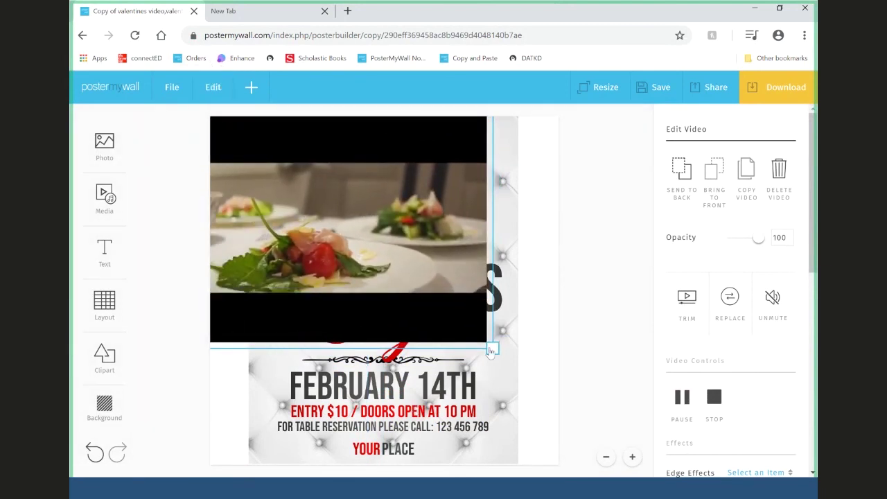
{"action": "left_click_drag", "start_coordinate": [492, 348], "coordinate": [559, 466]}
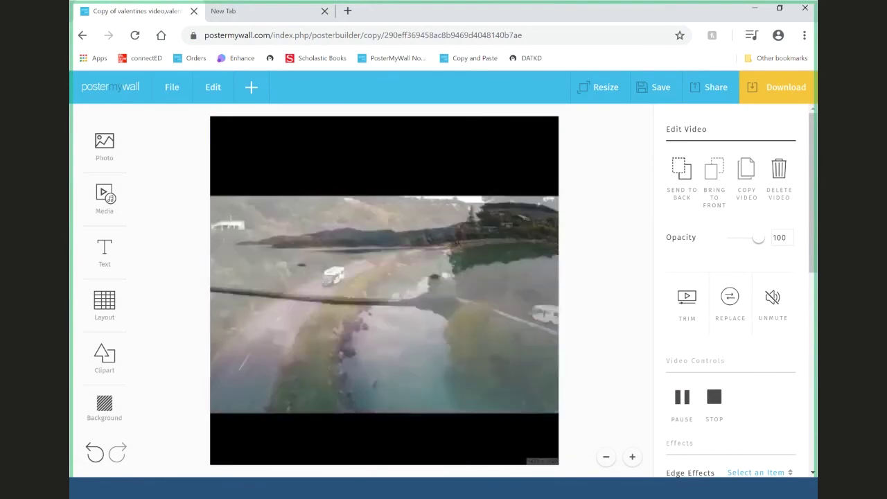
{"action": "left_click_drag", "start_coordinate": [467, 341], "coordinate": [422, 340]}
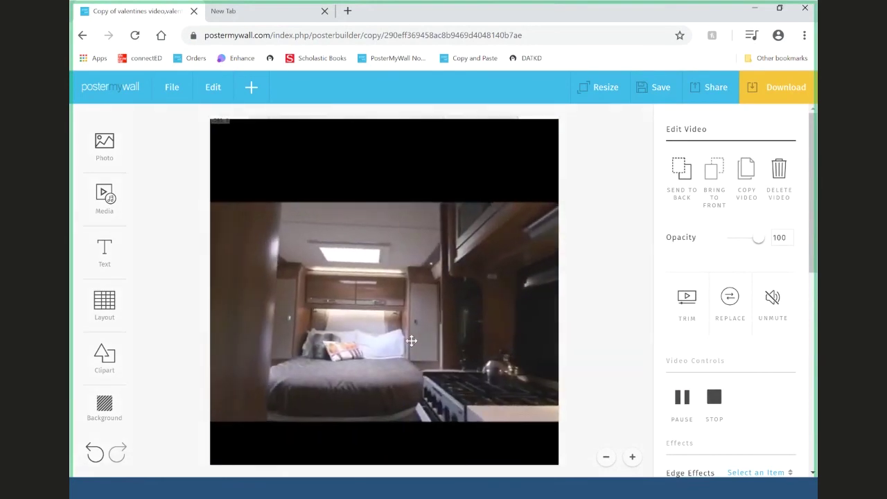
{"action": "left_click_drag", "start_coordinate": [329, 231], "coordinate": [289, 189]}
{"action": "left_click_drag", "start_coordinate": [246, 161], "coordinate": [210, 168]}
- Save the square Valentine's video design to My Stuff
{"action": "left_click", "coordinate": [665, 95]}
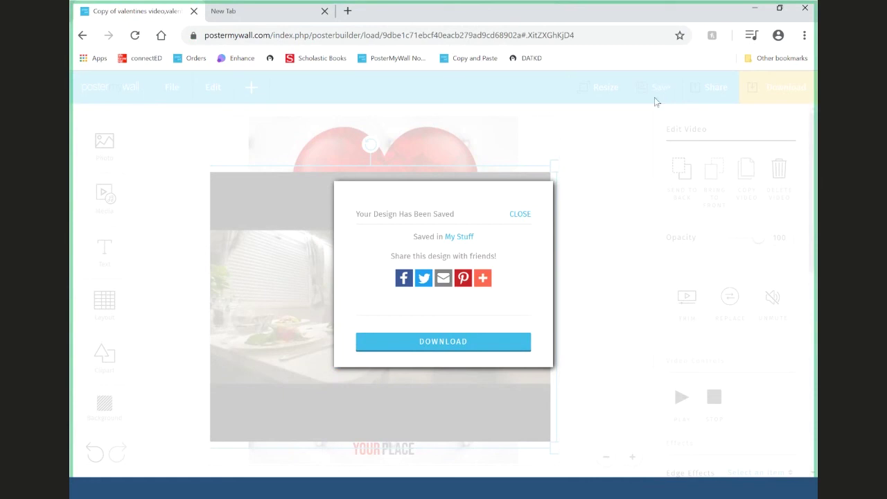
{"action": "left_click_drag", "start_coordinate": [454, 214], "coordinate": [427, 196]}
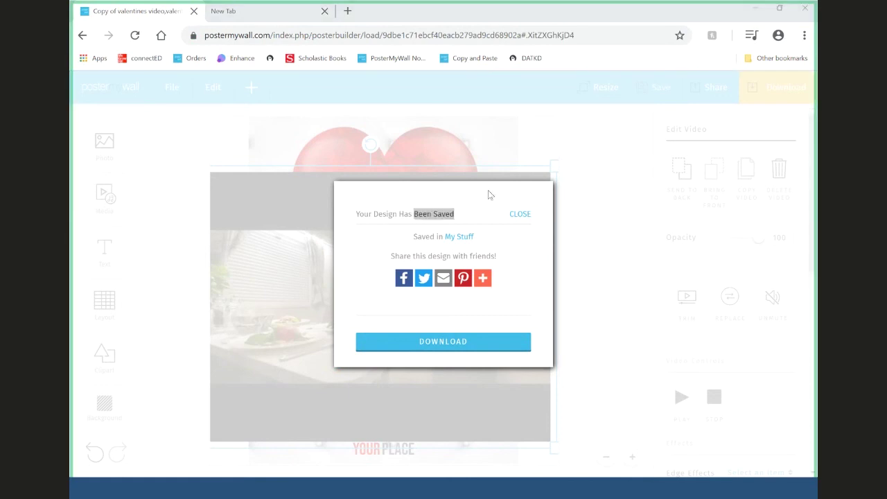
- Dismiss the saved confirmation and raise the video clip between the heart and YOUR PLACE text
{"action": "left_click", "coordinate": [525, 216]}
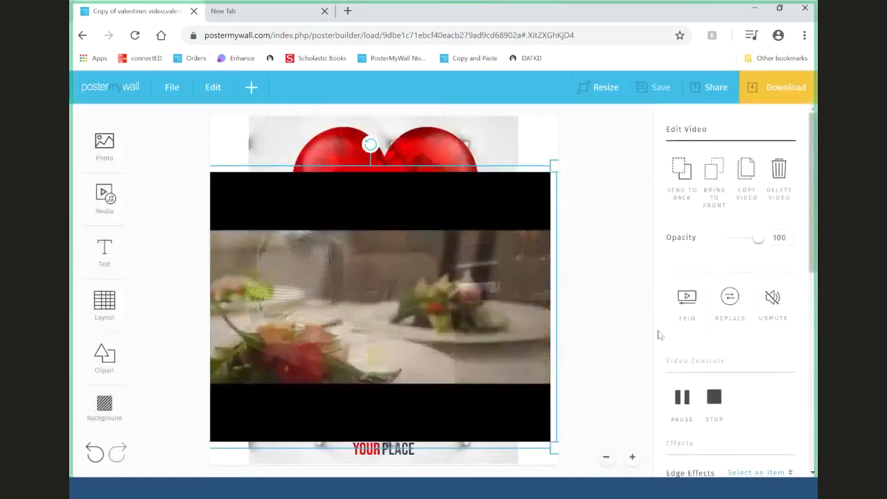
{"action": "left_click_drag", "start_coordinate": [480, 315], "coordinate": [475, 320]}
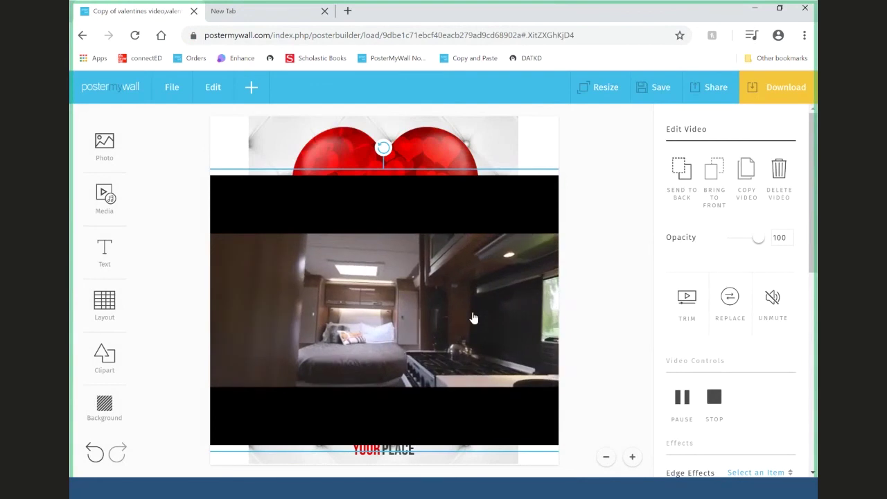
{"action": "left_click_drag", "start_coordinate": [473, 319], "coordinate": [470, 302]}
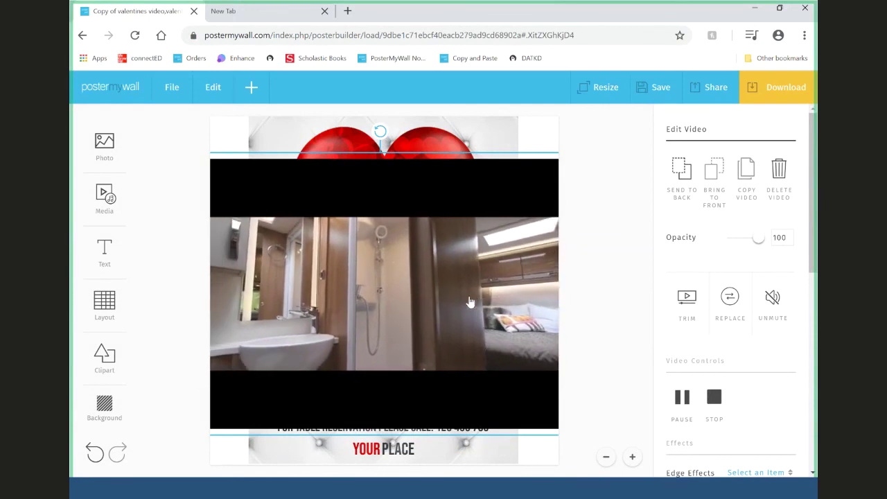
- Load youtube.com in the new tab, then close that tab
{"action": "left_click", "coordinate": [273, 19]}
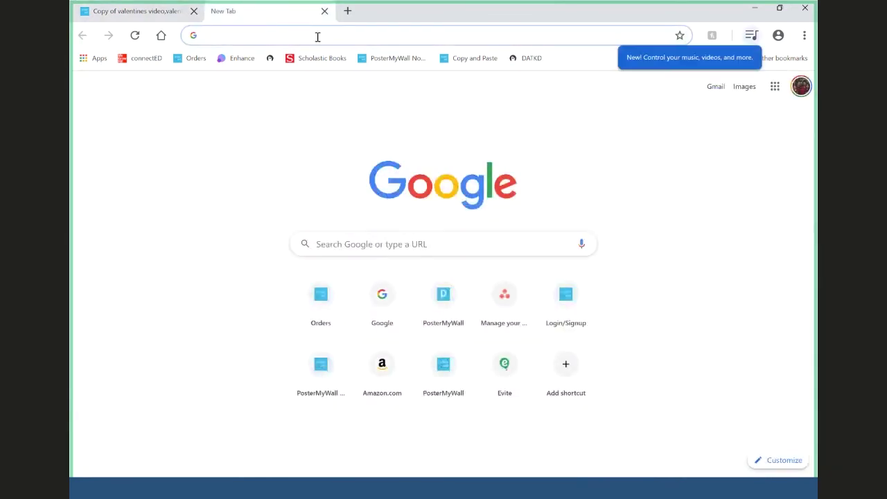
{"action": "type", "text": "youtube."}
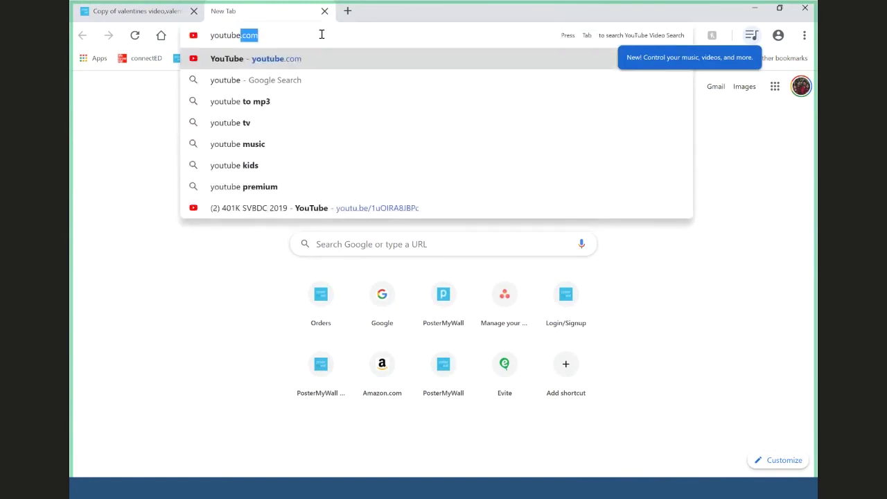
{"action": "type", "text": "com"}
{"action": "key", "text": "Return"}
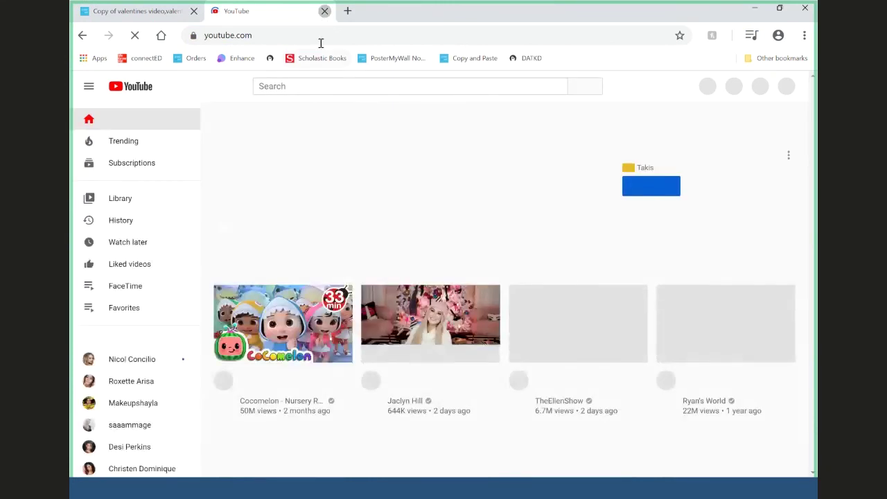
{"action": "left_click", "coordinate": [324, 11]}
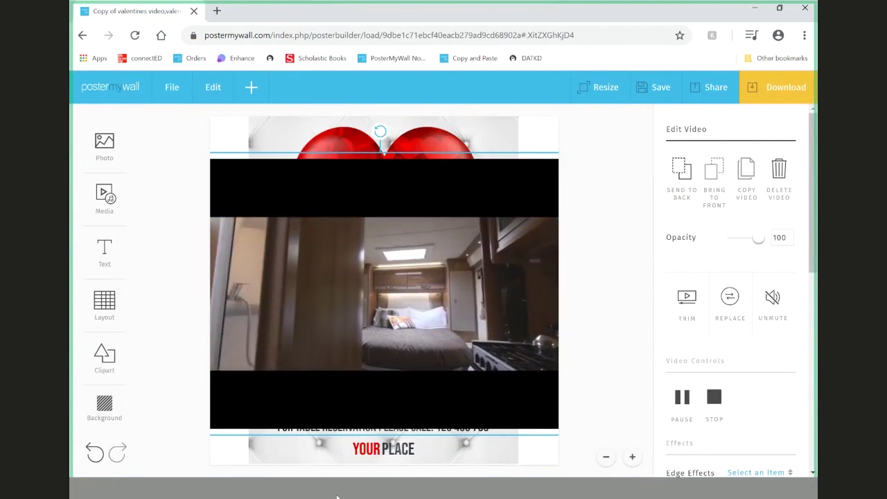
- Open youtube.com/postermywall in a fresh tab and scroll through the channel's uploads
{"action": "left_click", "coordinate": [217, 11]}
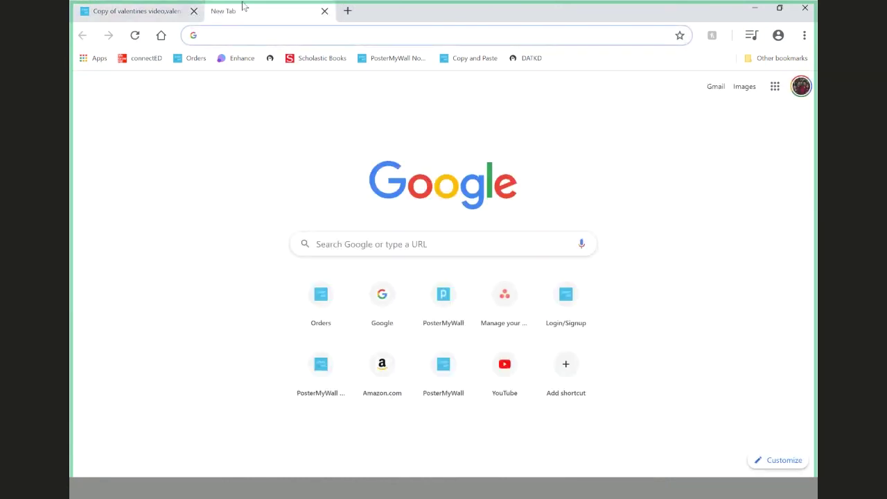
{"action": "type", "text": "youtube.com/poster"}
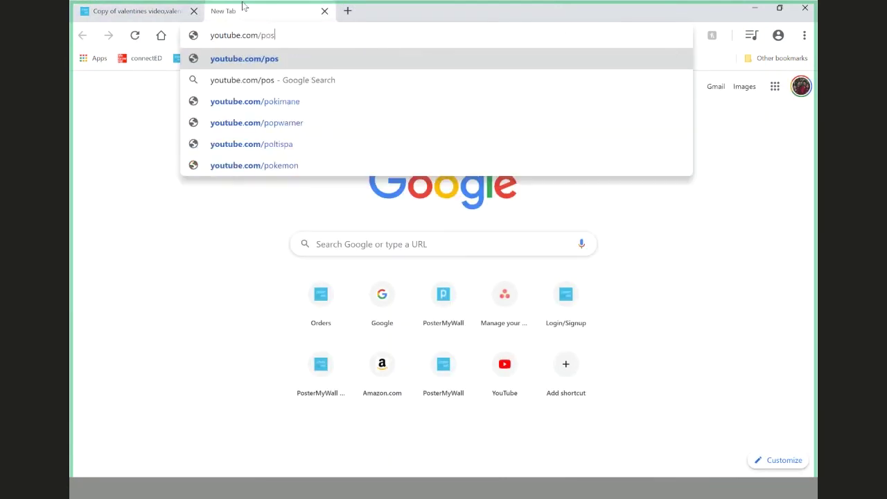
{"action": "type", "text": "mywall"}
{"action": "key", "text": "Return"}
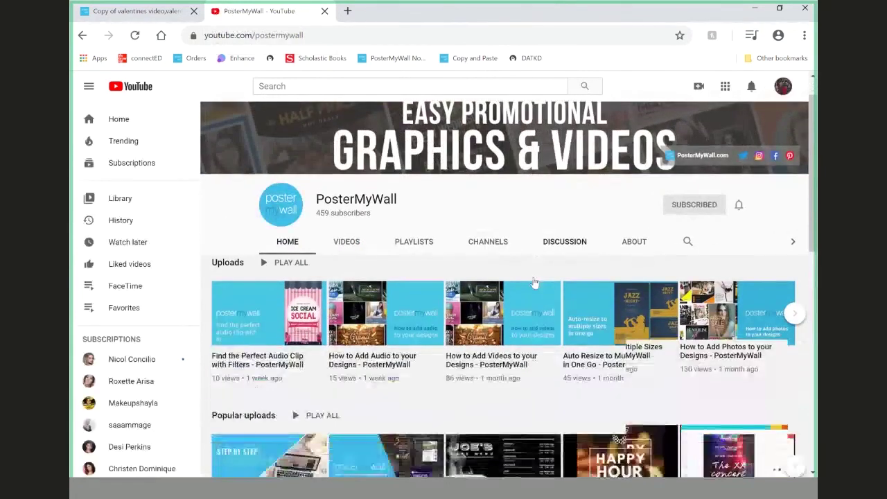
{"action": "scroll", "coordinate": [534, 282], "scroll_direction": "down", "scroll_amount": 1}
{"action": "scroll", "coordinate": [535, 283], "scroll_direction": "down", "scroll_amount": 2}
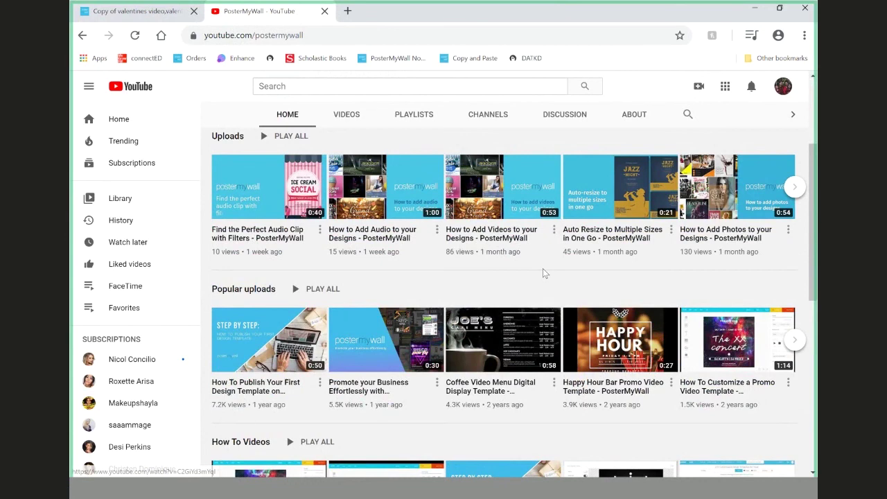
{"action": "scroll", "coordinate": [543, 270], "scroll_direction": "down", "scroll_amount": 2}
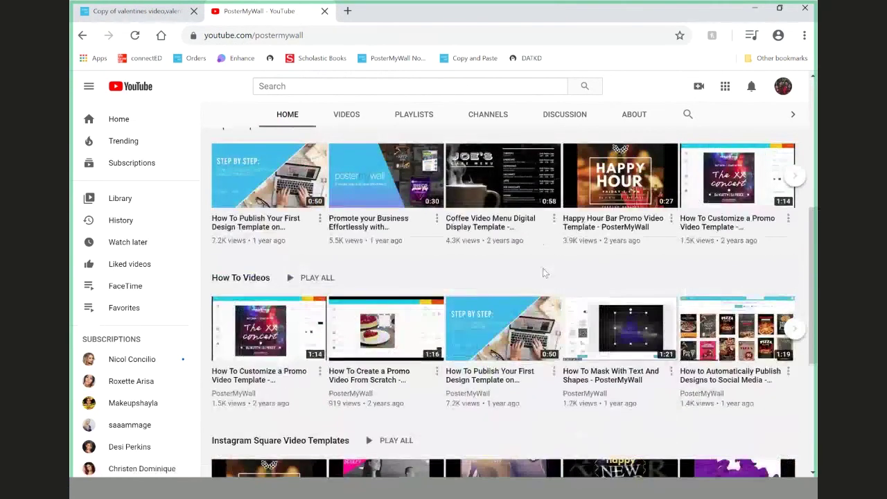
{"action": "scroll", "coordinate": [543, 269], "scroll_direction": "up", "scroll_amount": 2}
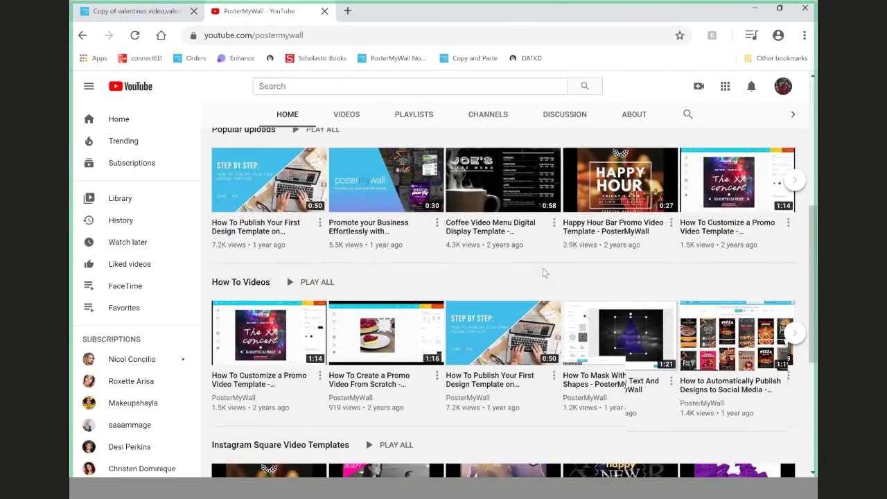
{"action": "mouse_move", "coordinate": [544, 273]}
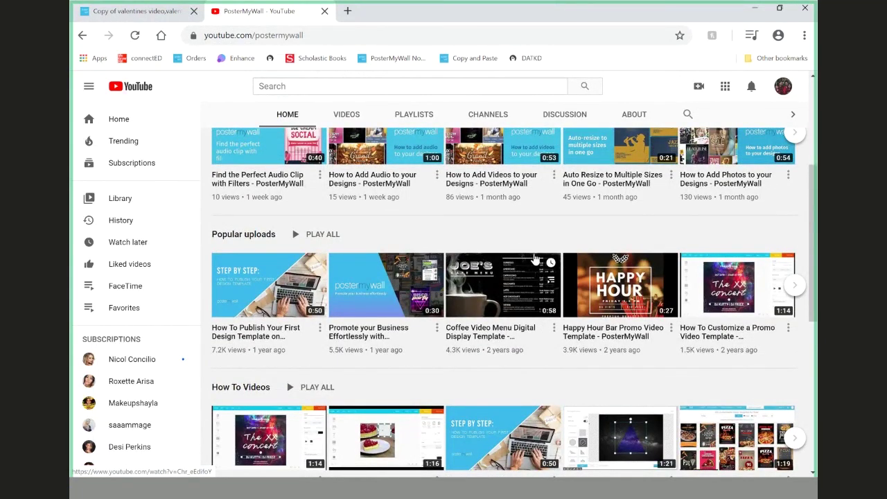
{"action": "scroll", "coordinate": [535, 259], "scroll_direction": "up", "scroll_amount": 2}
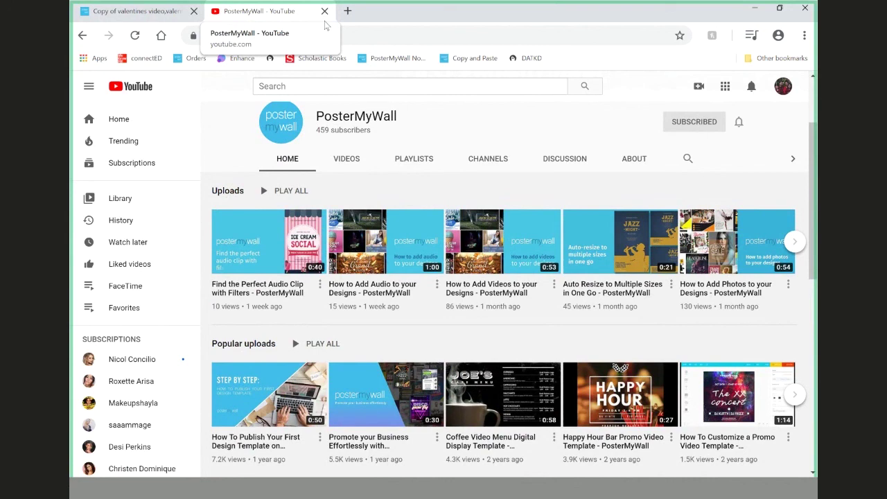
- Leave the Valentine's editor without saving for My Designs, then type 'postermywall' in the address bar
{"action": "left_click", "coordinate": [167, 12]}
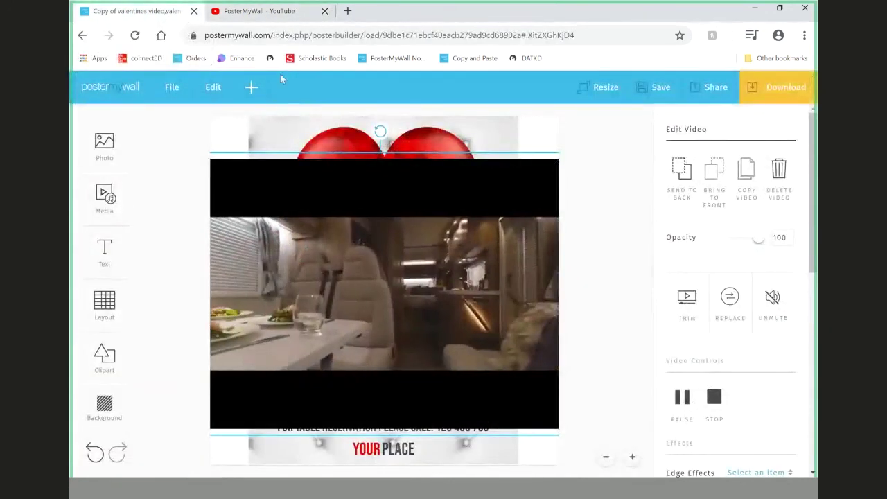
{"action": "left_click", "coordinate": [110, 87]}
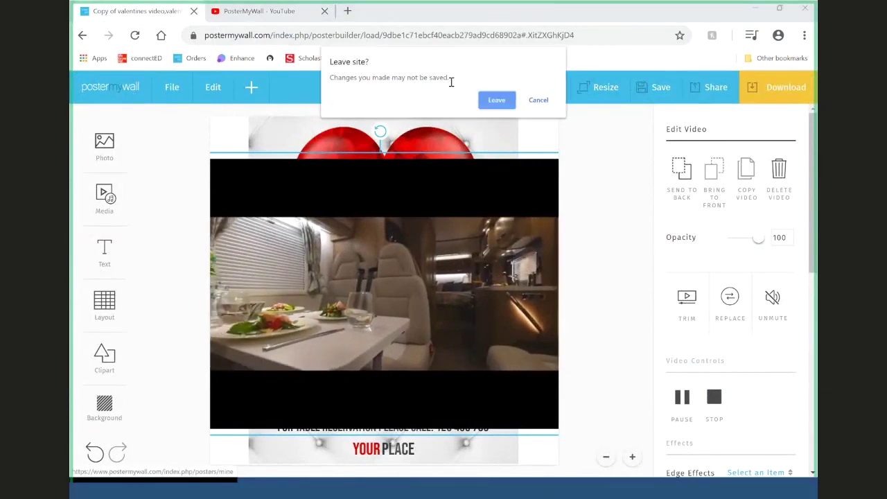
{"action": "left_click", "coordinate": [496, 101]}
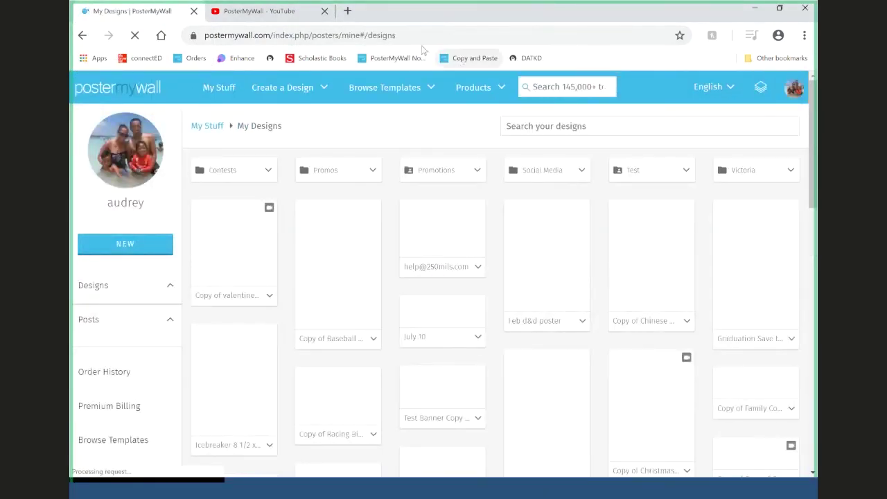
{"action": "left_click", "coordinate": [412, 36]}
{"action": "type", "text": "pos"}
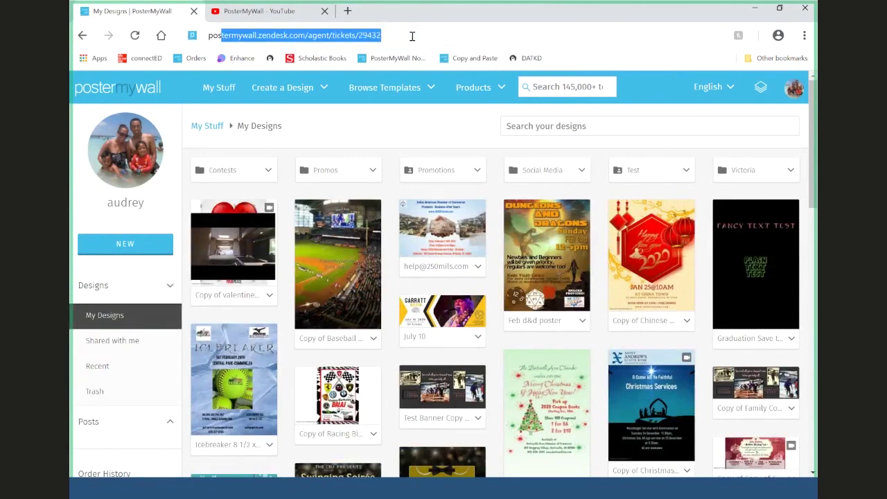
{"action": "type", "text": "termywall"}
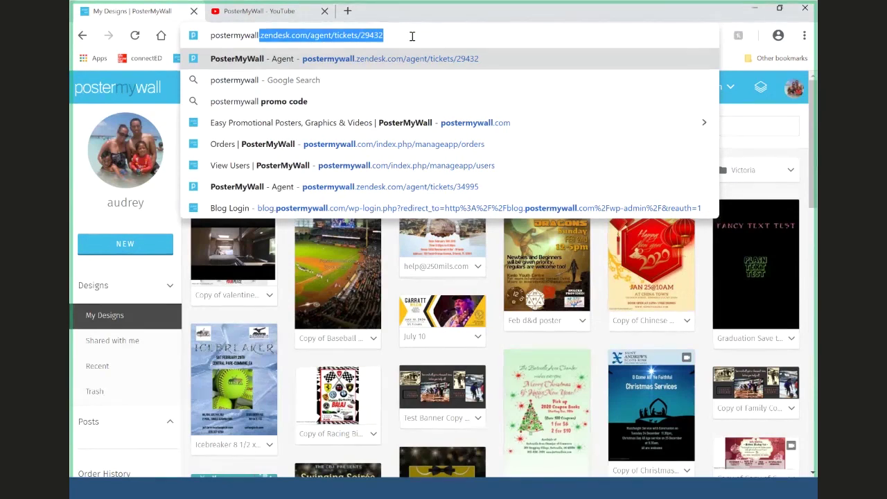
- Google 'postermywall subscription' and open the Subscriptions for Businesses and Professionals result
{"action": "key", "text": "ctrl+a"}
{"action": "type", "text": "g"}
{"action": "key", "text": "Return"}
{"action": "type", "text": "postermywall subscri"}
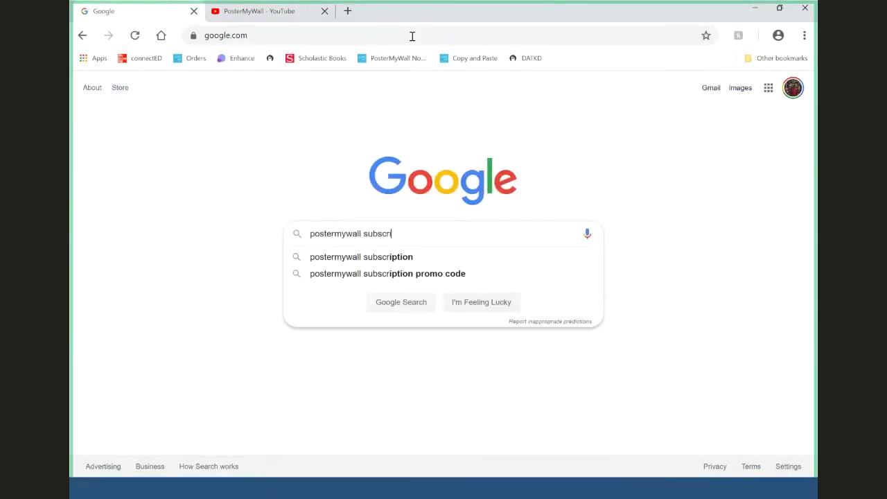
{"action": "type", "text": "ption"}
{"action": "key", "text": "Return"}
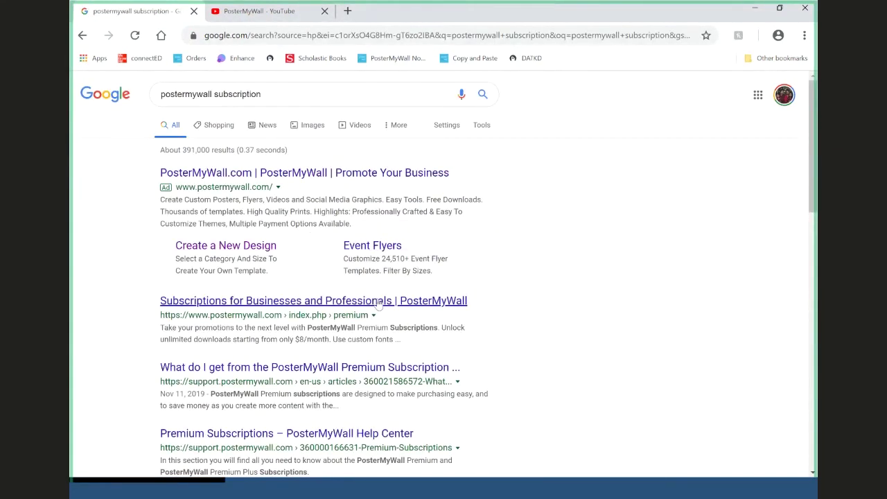
{"action": "left_click", "coordinate": [379, 302]}
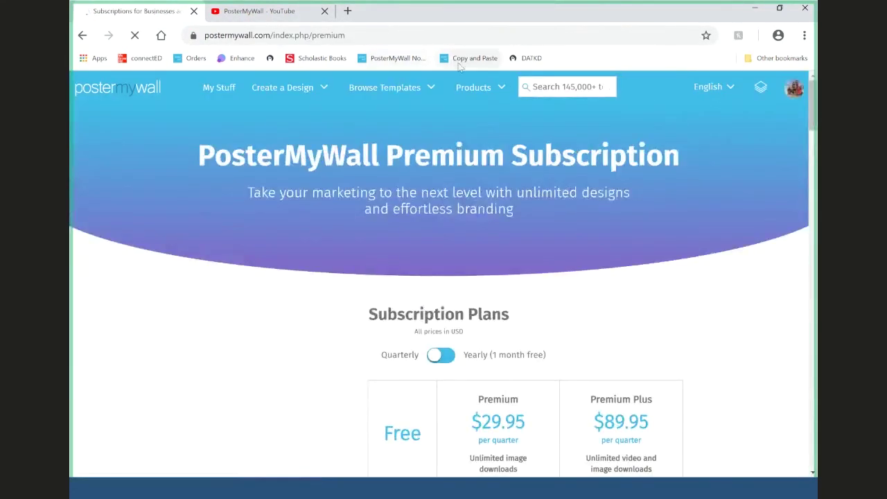
- Compare yearly plan prices, then return to quarterly ($29.95 Premium, $89.95 Premium Plus)
{"action": "scroll", "coordinate": [617, 204], "scroll_direction": "down", "scroll_amount": 2}
{"action": "scroll", "coordinate": [637, 196], "scroll_direction": "down", "scroll_amount": 2}
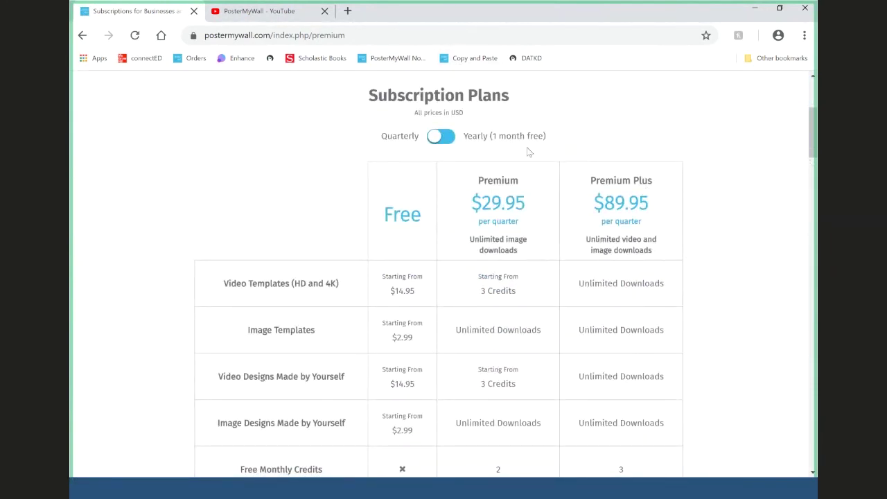
{"action": "left_click", "coordinate": [450, 145]}
{"action": "left_click", "coordinate": [450, 147]}
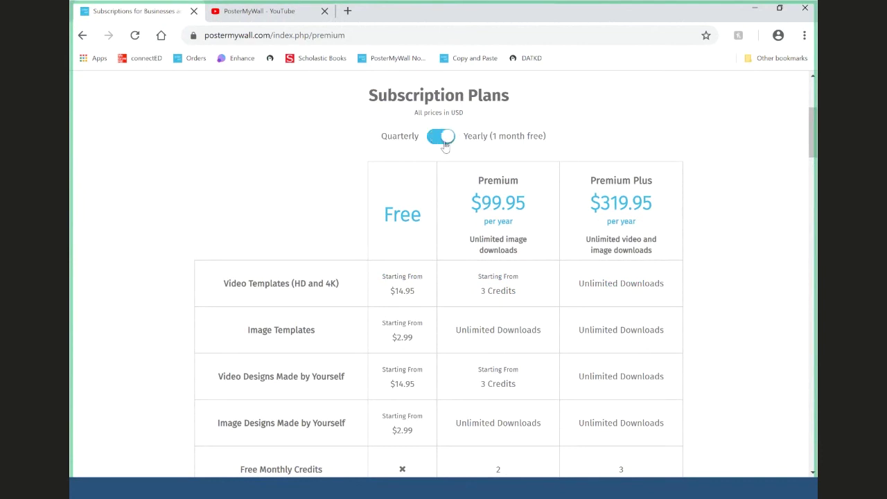
{"action": "left_click", "coordinate": [445, 144]}
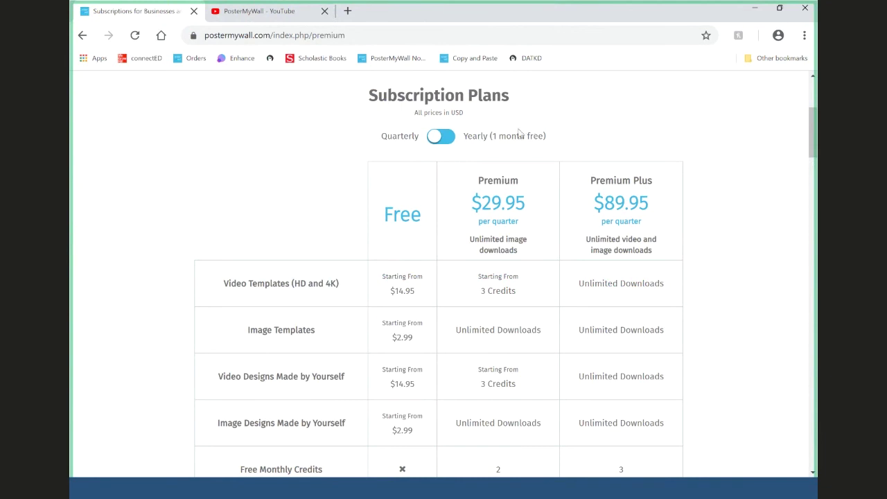
- Scroll through the plan feature comparison table and back up
{"action": "scroll", "coordinate": [520, 133], "scroll_direction": "down", "scroll_amount": 4}
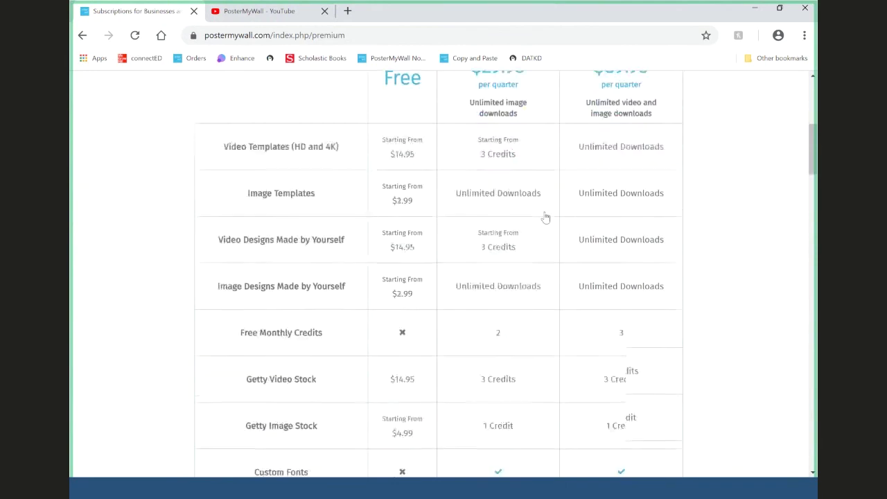
{"action": "scroll", "coordinate": [546, 218], "scroll_direction": "down", "scroll_amount": 2}
{"action": "scroll", "coordinate": [545, 218], "scroll_direction": "up", "scroll_amount": 5}
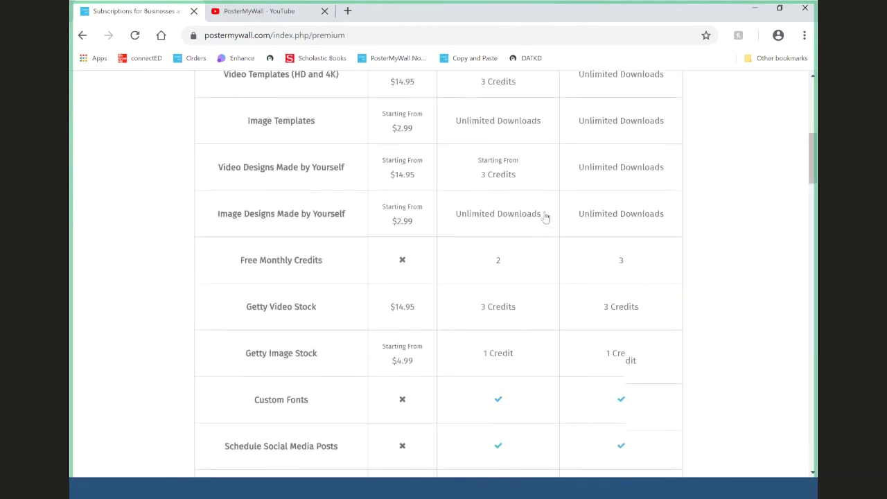
{"action": "scroll", "coordinate": [545, 218], "scroll_direction": "up", "scroll_amount": 2}
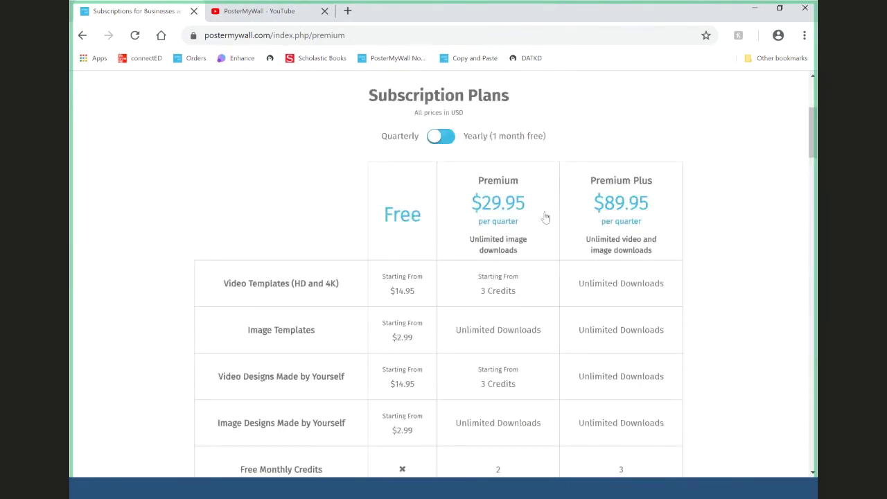